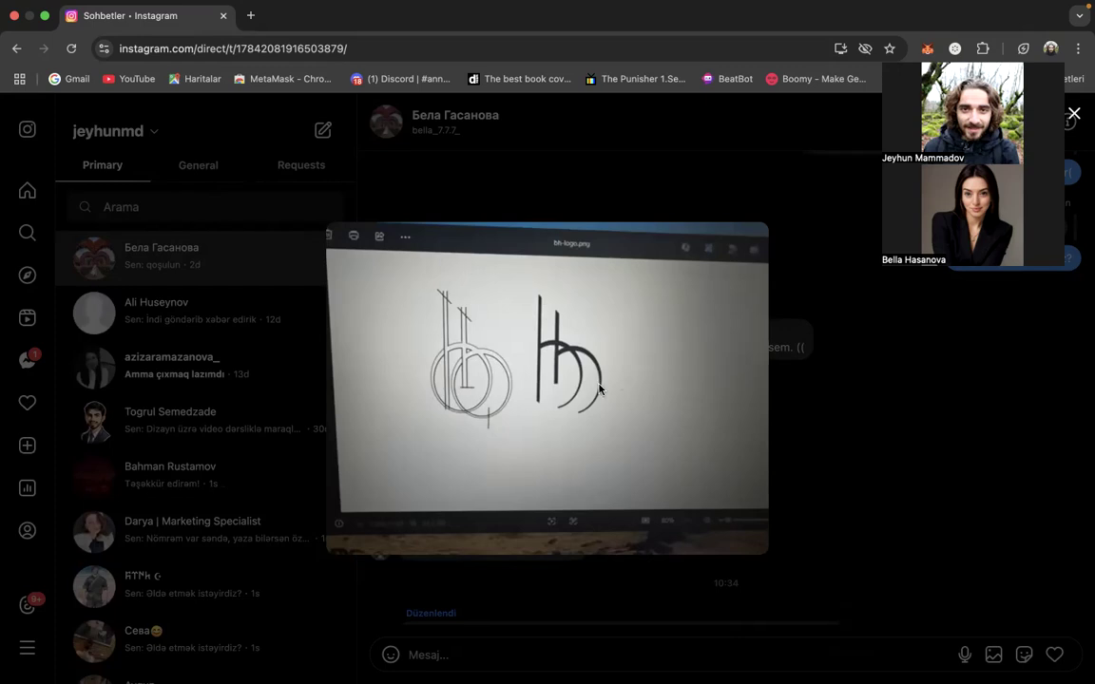
# Examine the shared logo and Spotify business card images in the chat, viewing both card sides enlarged
pyautogui.click(813, 396)
pyautogui.click(651, 397)
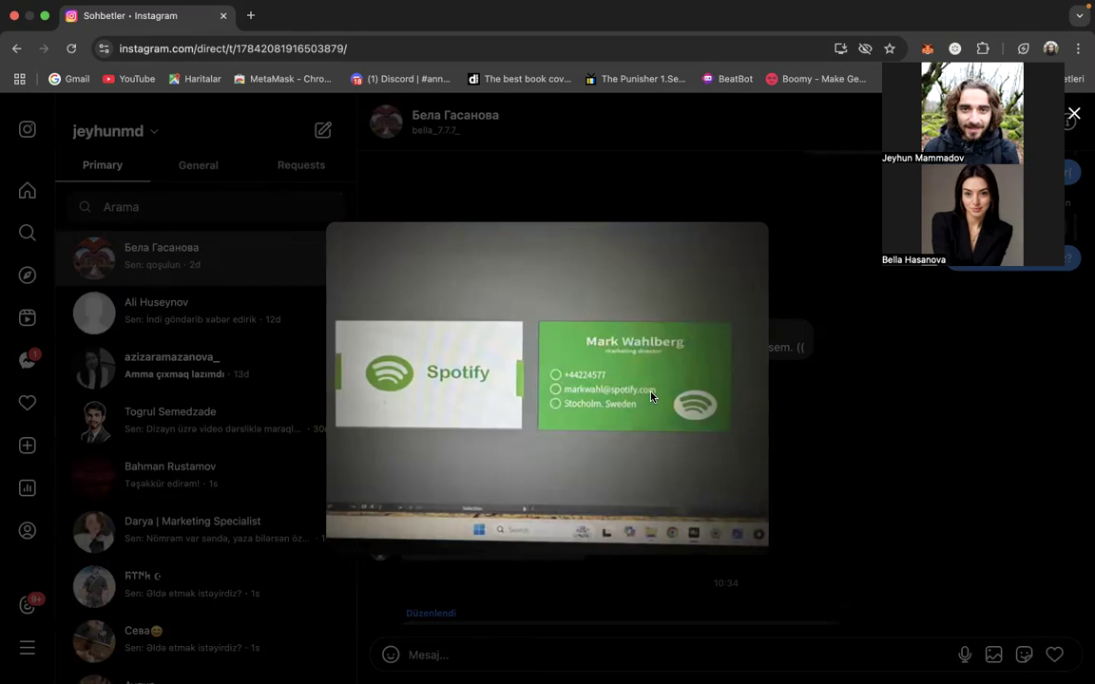
pyautogui.scroll(5, 625, 395)
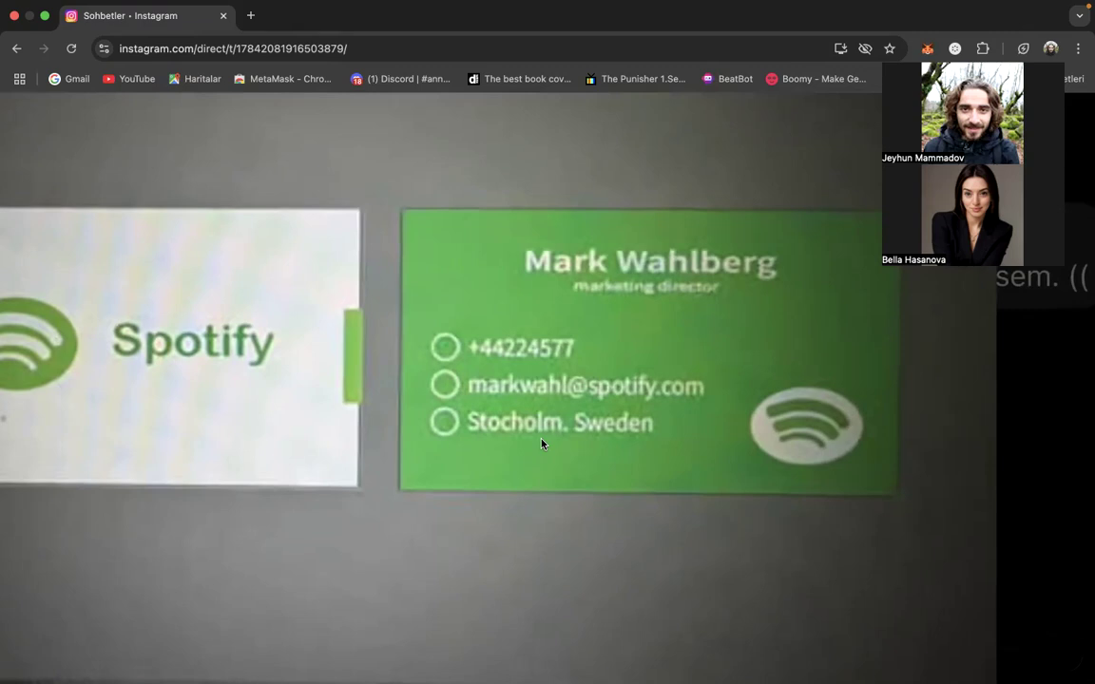
pyautogui.hscroll(-4, 320, 400)
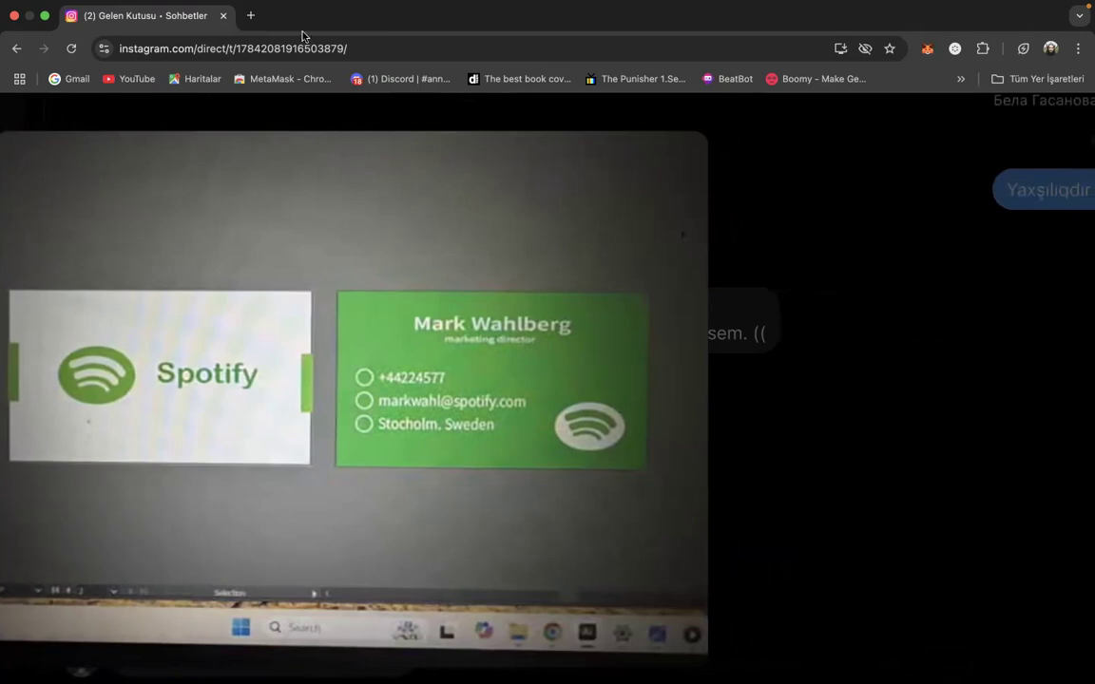
# Search Google Images for "pattern illustrator" in a new tab and browse the pattern examples
pyautogui.click(251, 16)
pyautogui.write('patt')
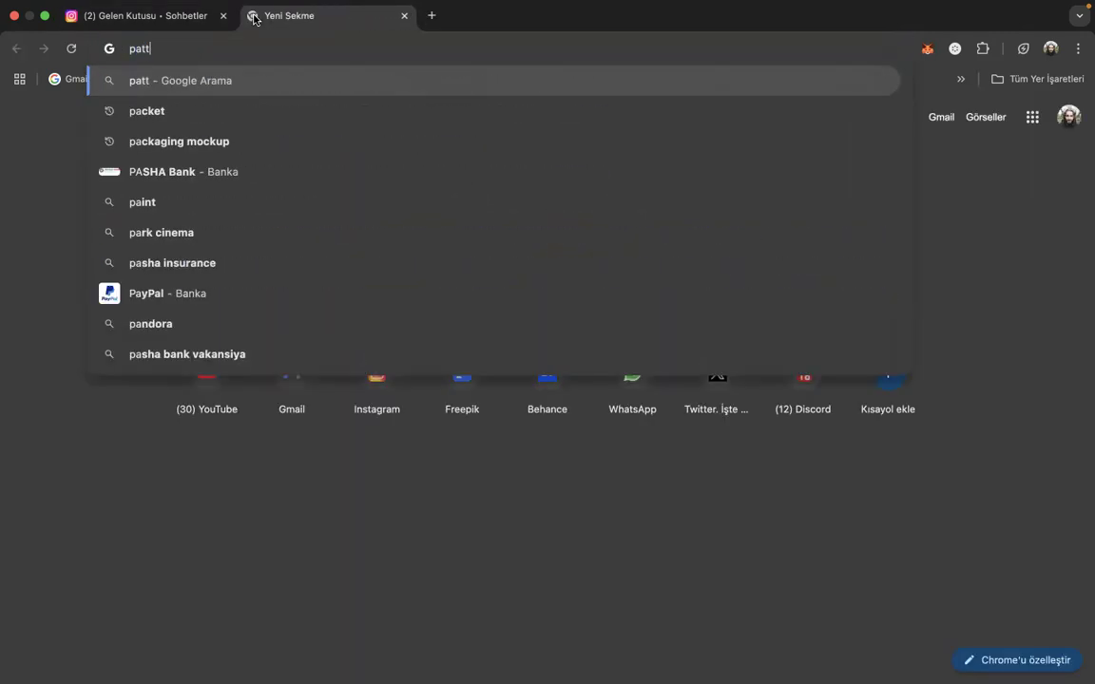
pyautogui.write('ern illu')
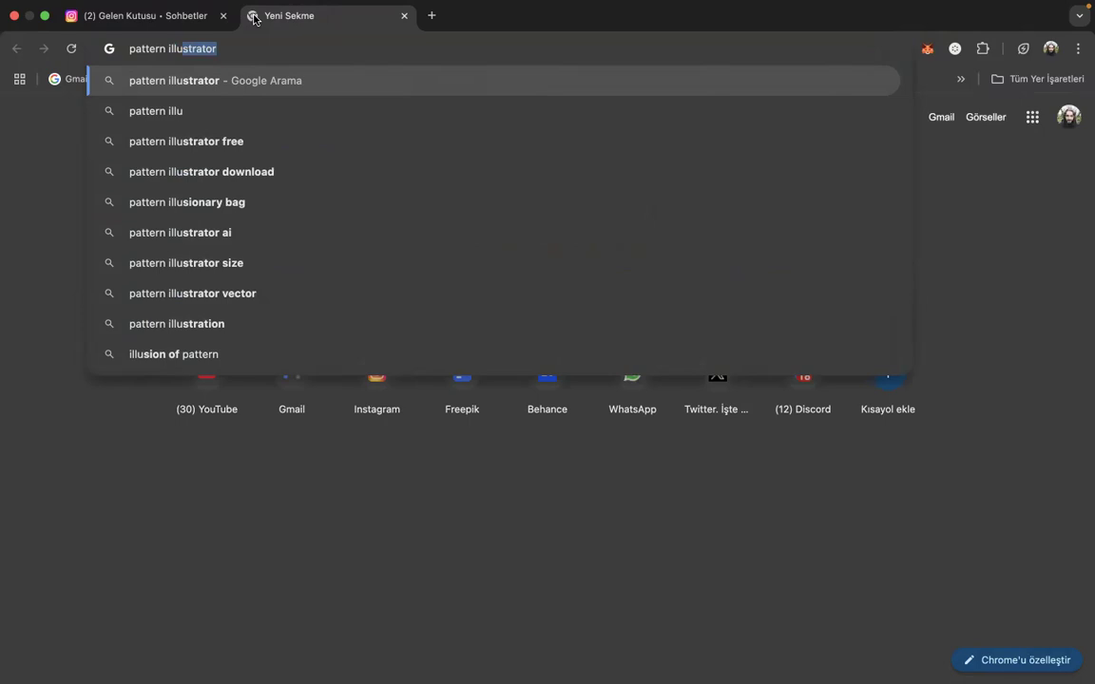
pyautogui.press('Return')
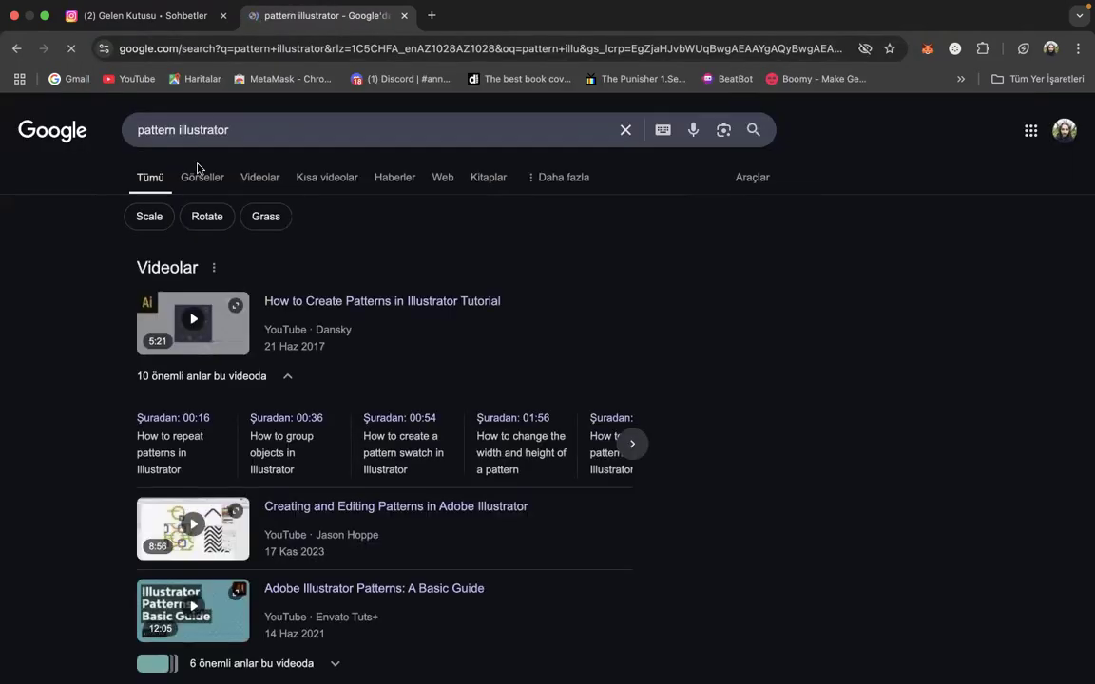
pyautogui.click(181, 171)
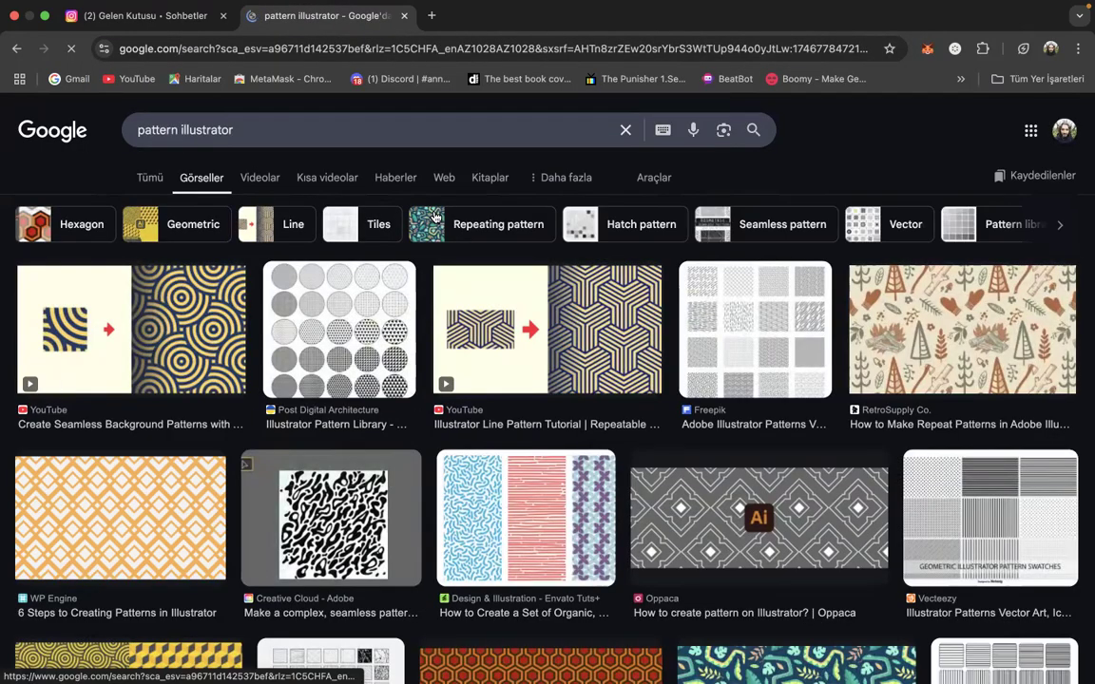
pyautogui.scroll(-3, 434, 218)
pyautogui.scroll(-5, 435, 217)
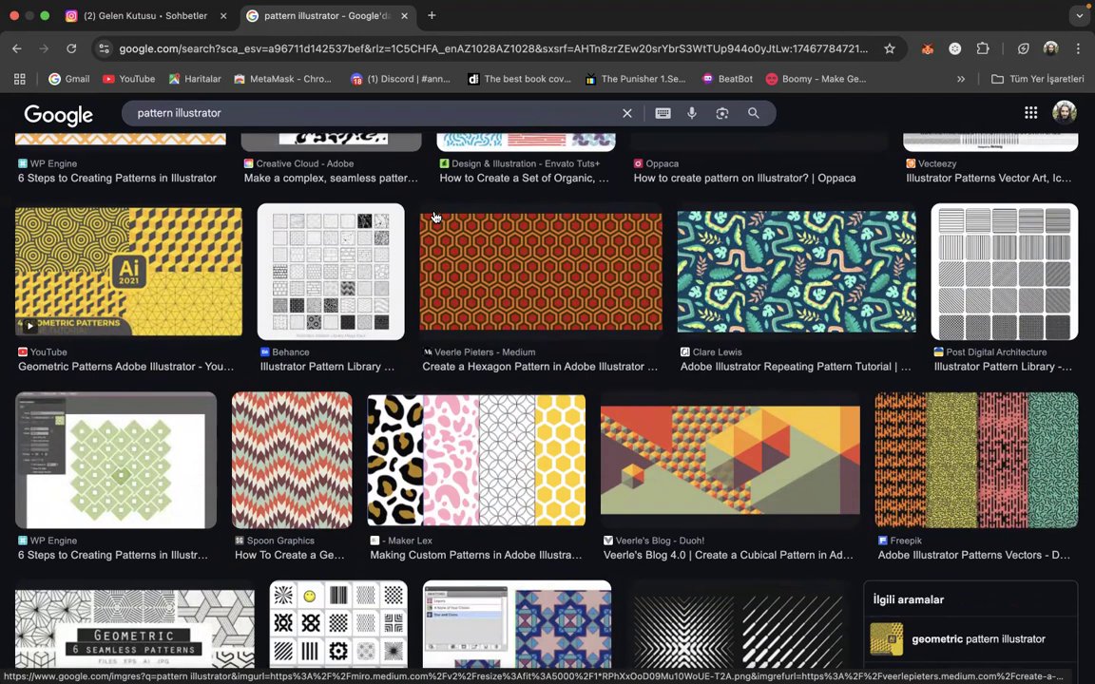
# Return to the Instagram chat and open the photo of the hand-drawn logo sketch on squared paper
pyautogui.moveTo(408, 665)
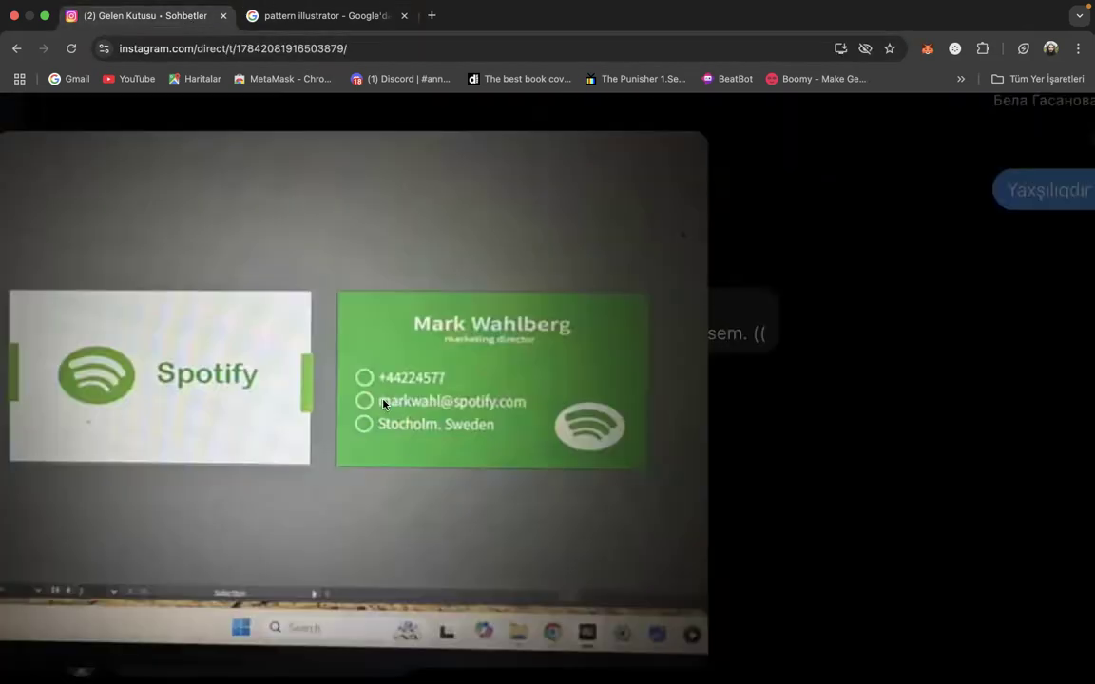
pyautogui.click(143, 15)
pyautogui.scroll(-10, 751, 342)
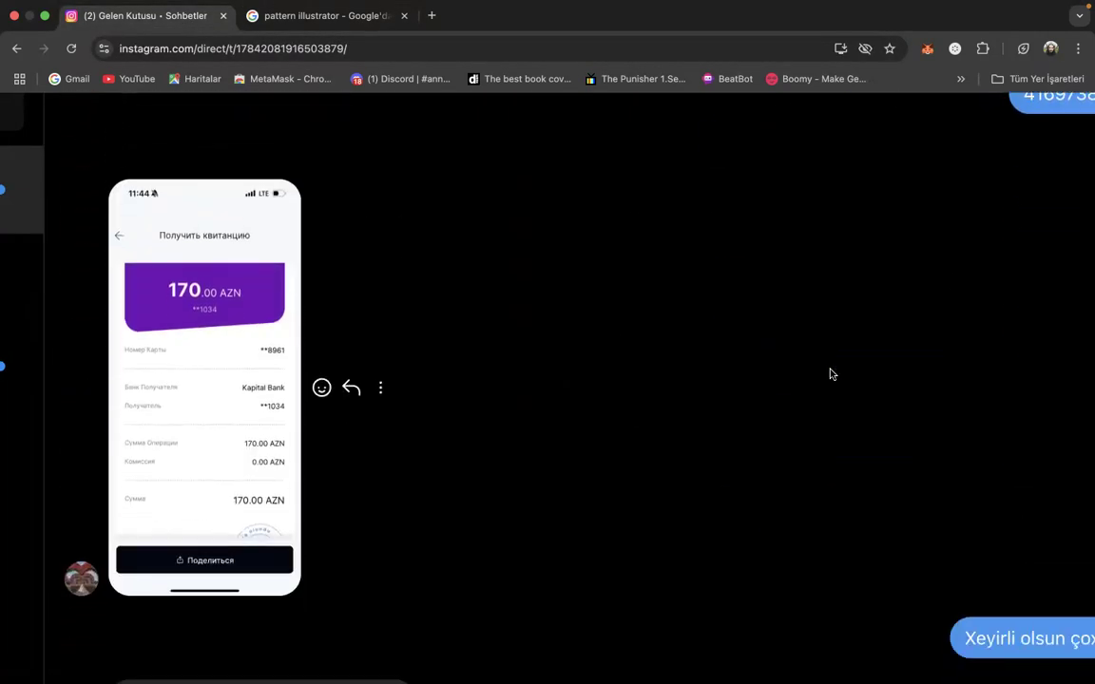
pyautogui.scroll(-5, 752, 352)
pyautogui.scroll(-3, 757, 350)
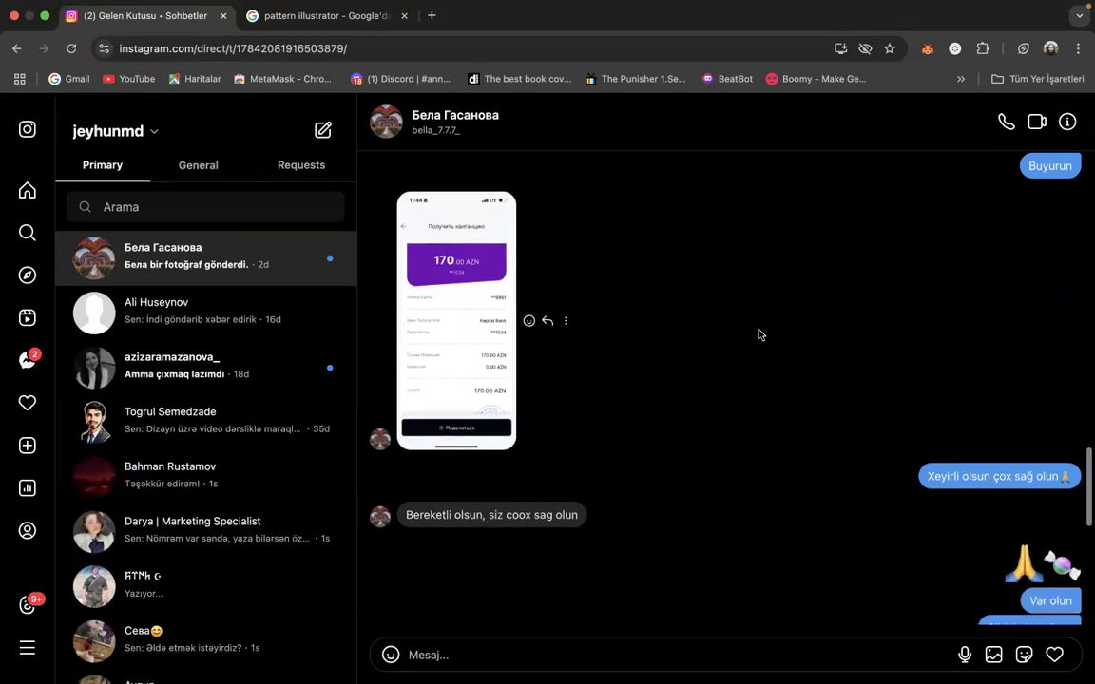
pyautogui.scroll(-3, 757, 333)
pyautogui.click(457, 470)
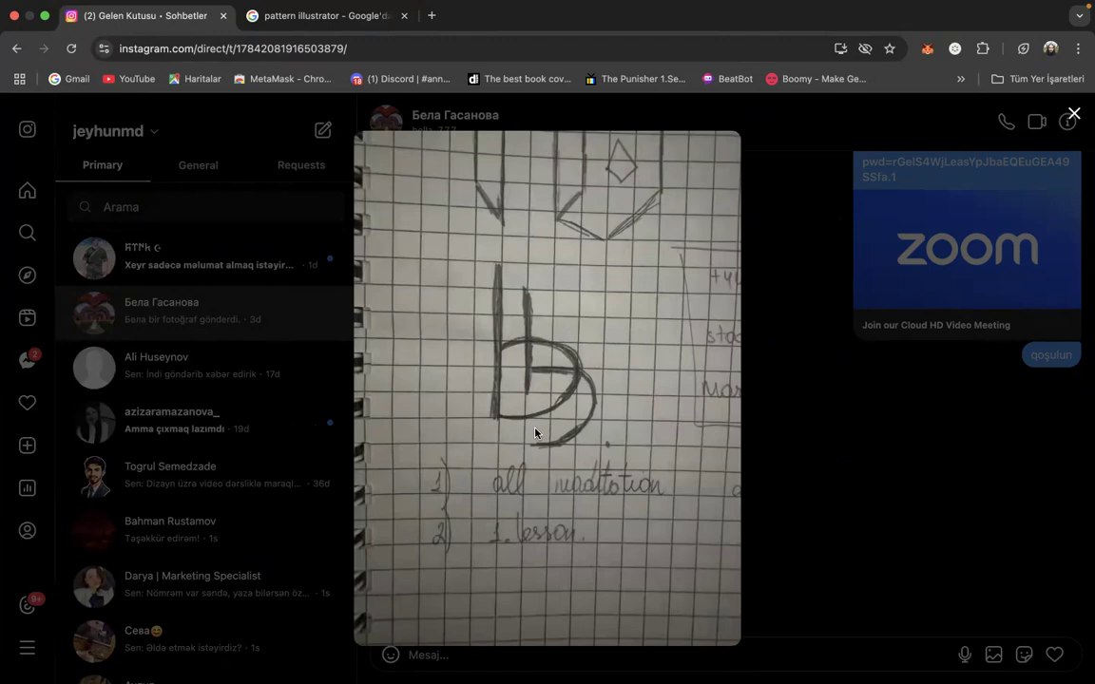
# Go back to the pattern image results and preview the red Christmas pattern and the pink chicken pattern
pyautogui.click(310, 25)
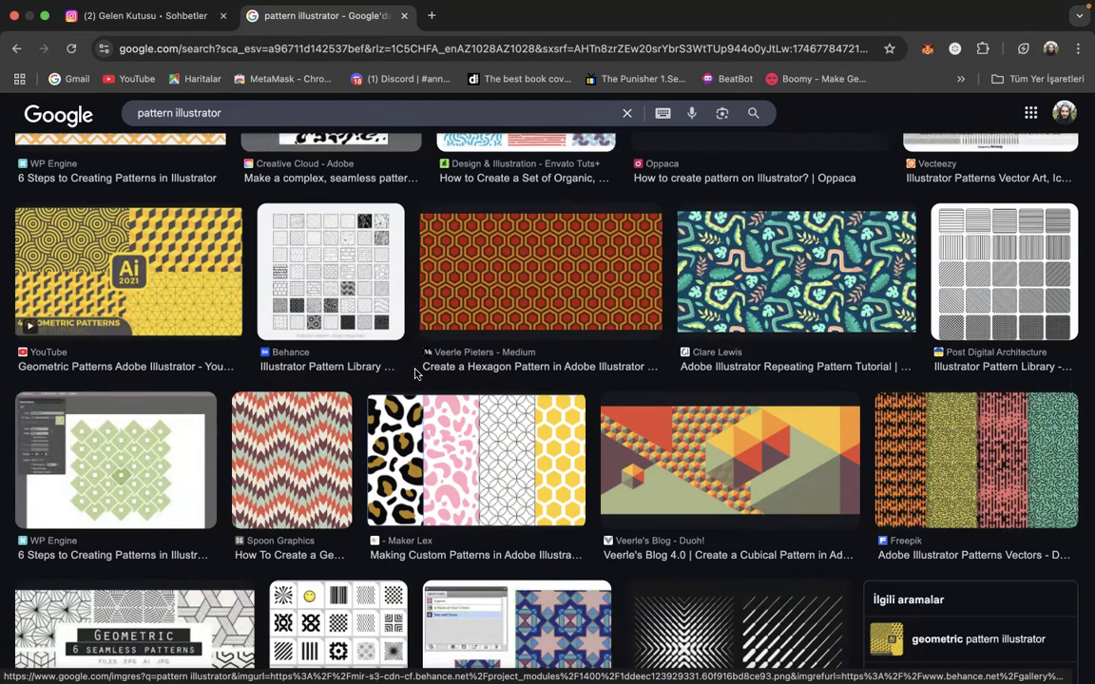
pyautogui.scroll(-5, 415, 373)
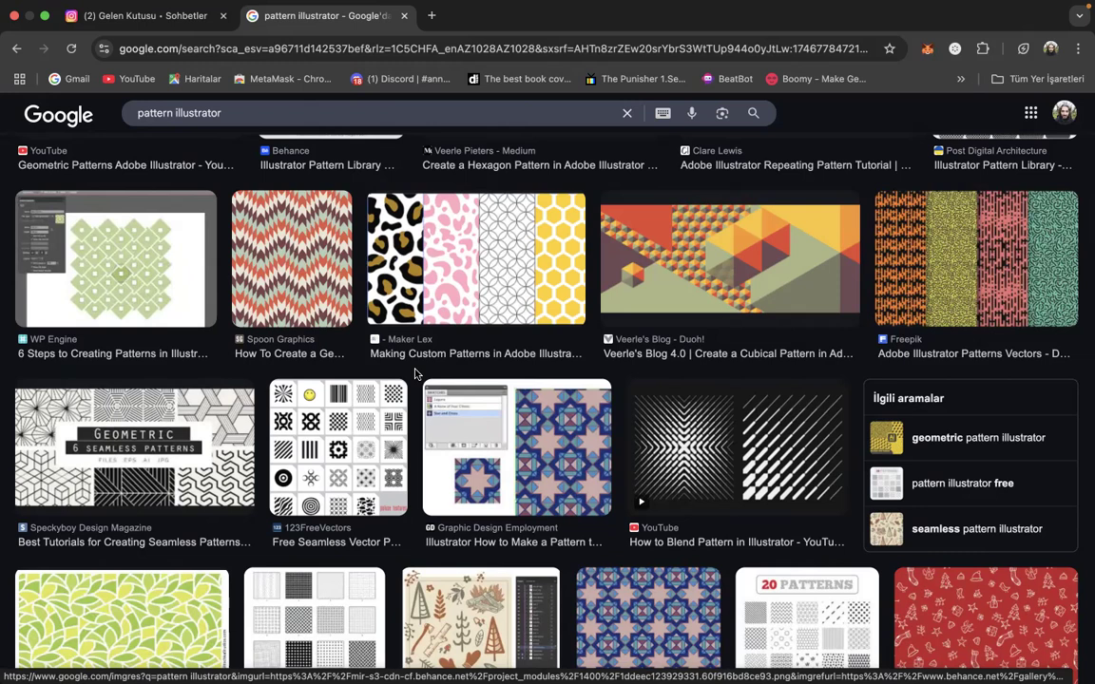
pyautogui.click(918, 556)
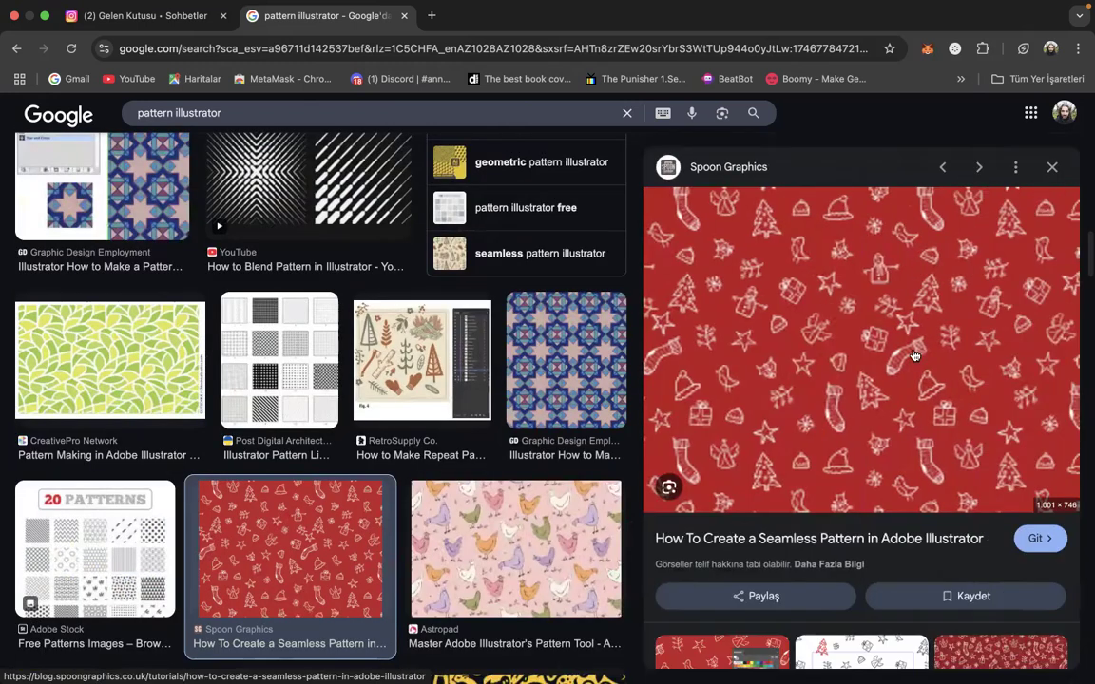
pyautogui.scroll(-3, 573, 387)
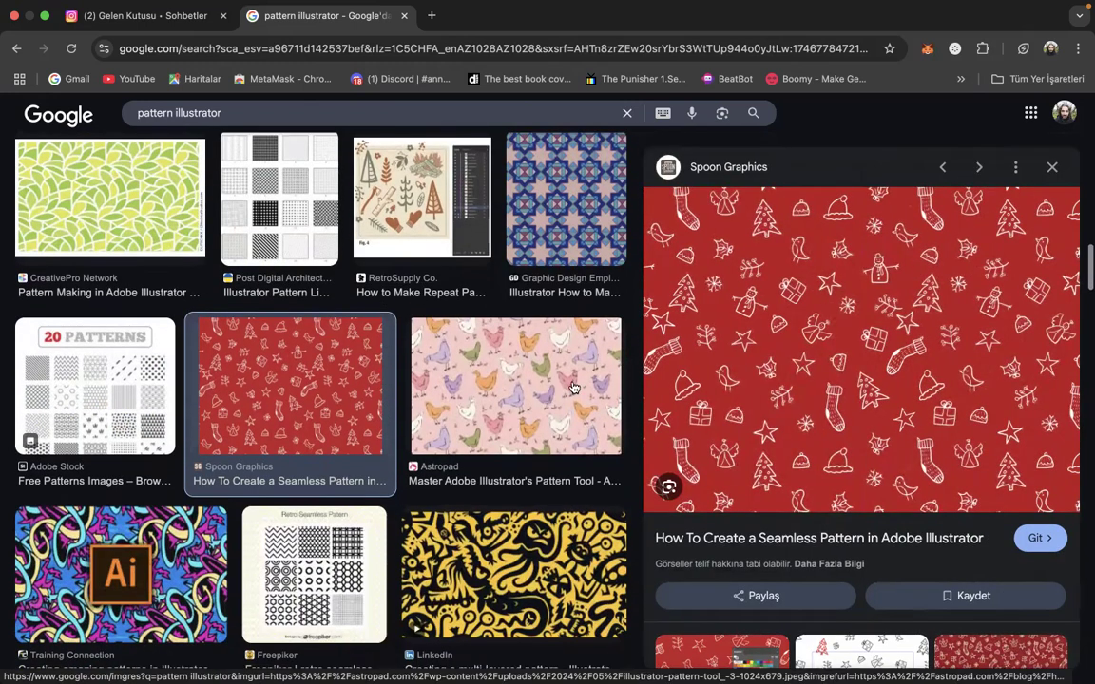
pyautogui.click(573, 386)
pyautogui.scroll(-3, 834, 320)
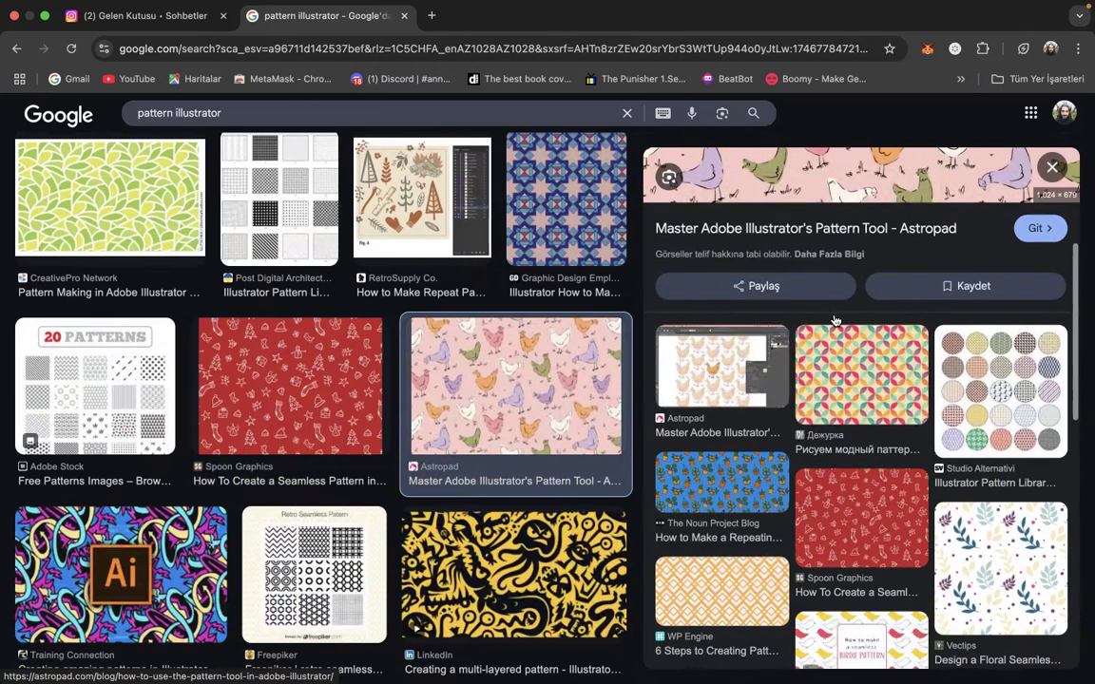
pyautogui.scroll(-4, 391, 455)
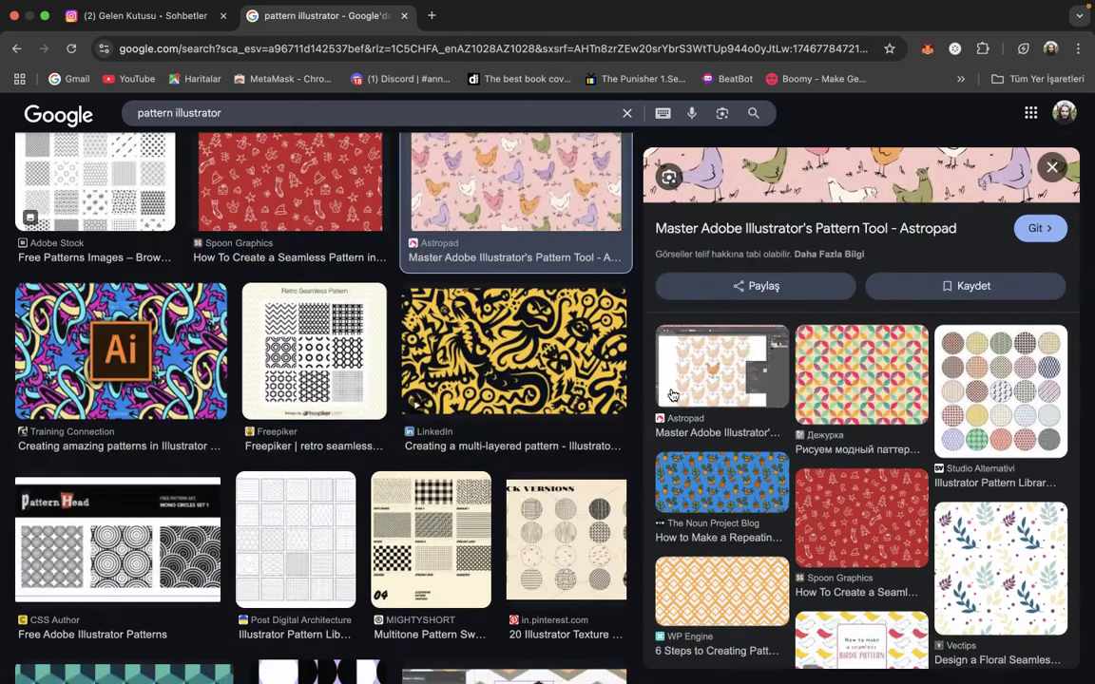
pyautogui.scroll(3, 880, 364)
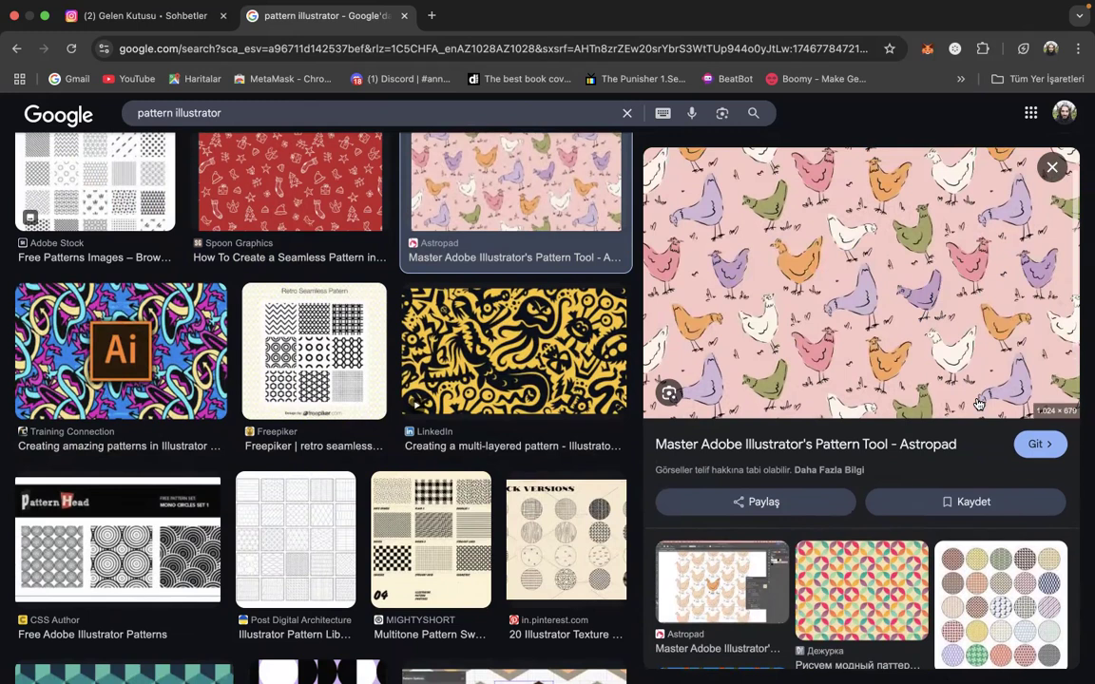
# Browse further pattern results and preview "20 Illustrator Texture Patterns" and "Multitone Pattern Swatches for Illustrator"
pyautogui.scroll(-2, 978, 404)
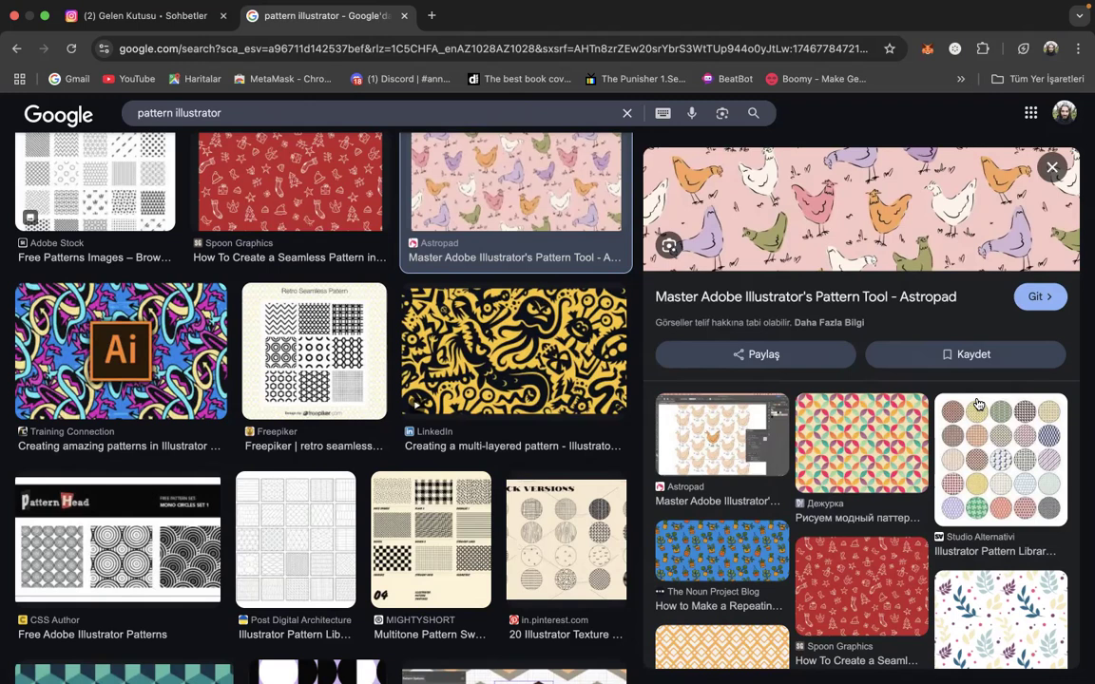
pyautogui.scroll(-3, 722, 475)
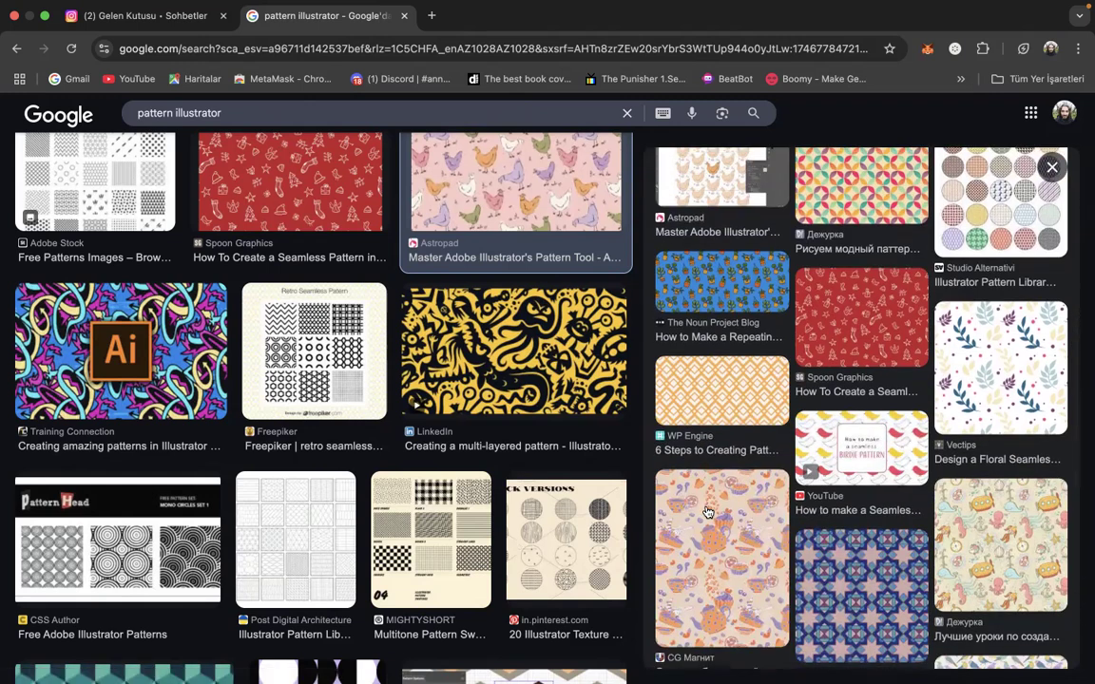
pyautogui.scroll(-3, 581, 275)
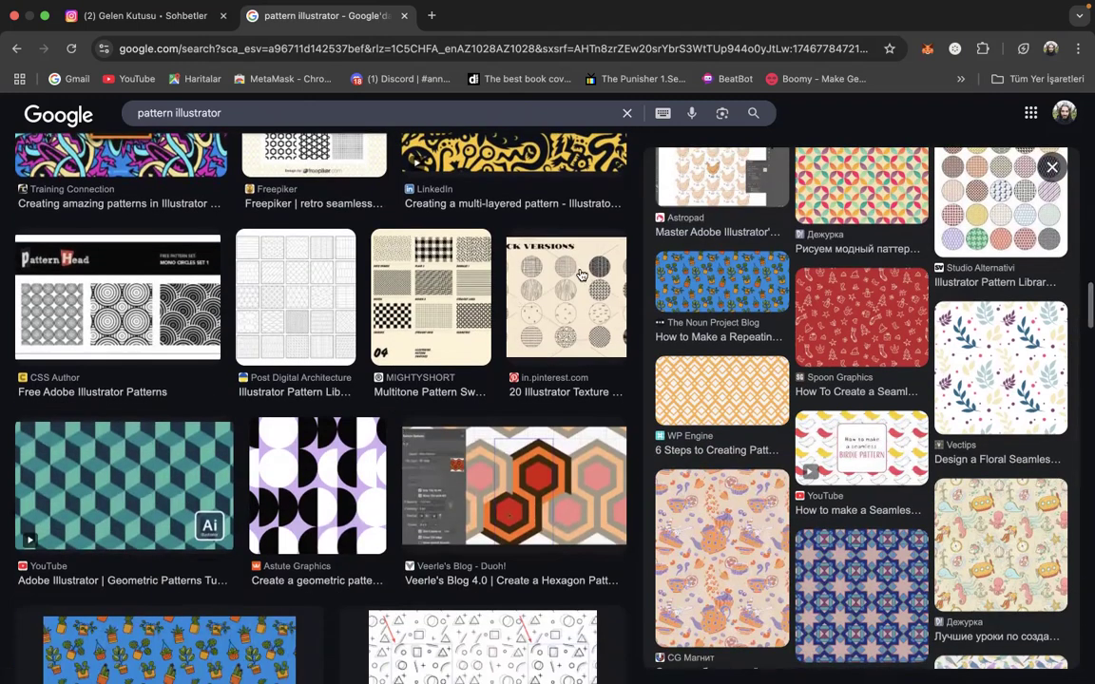
pyautogui.click(582, 275)
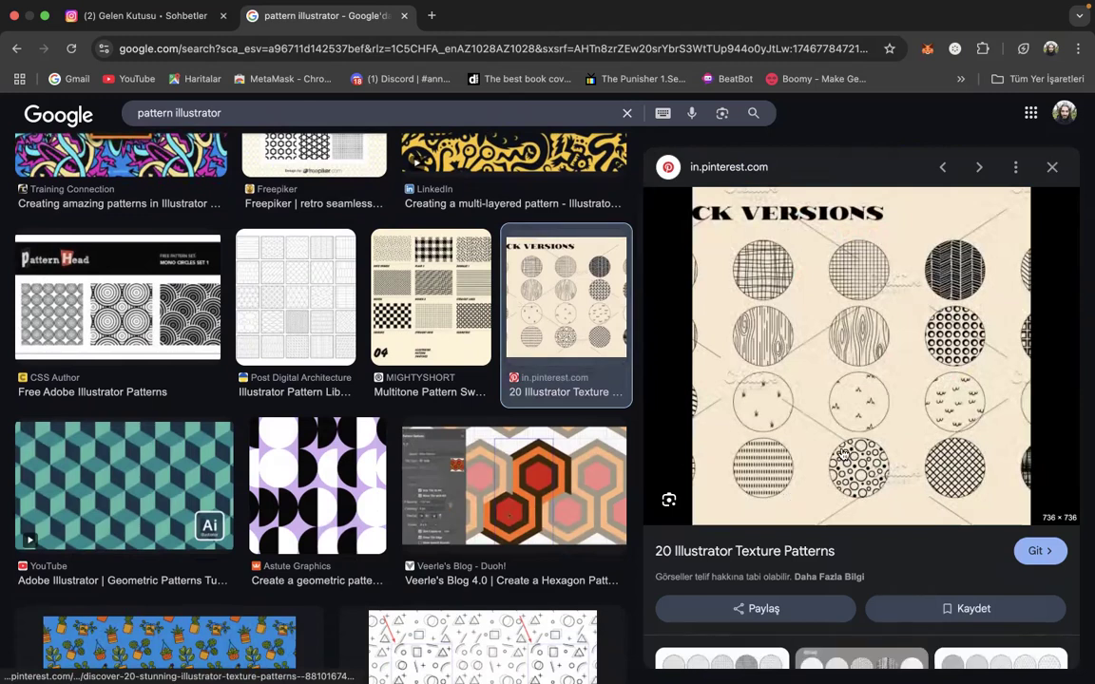
pyautogui.click(456, 290)
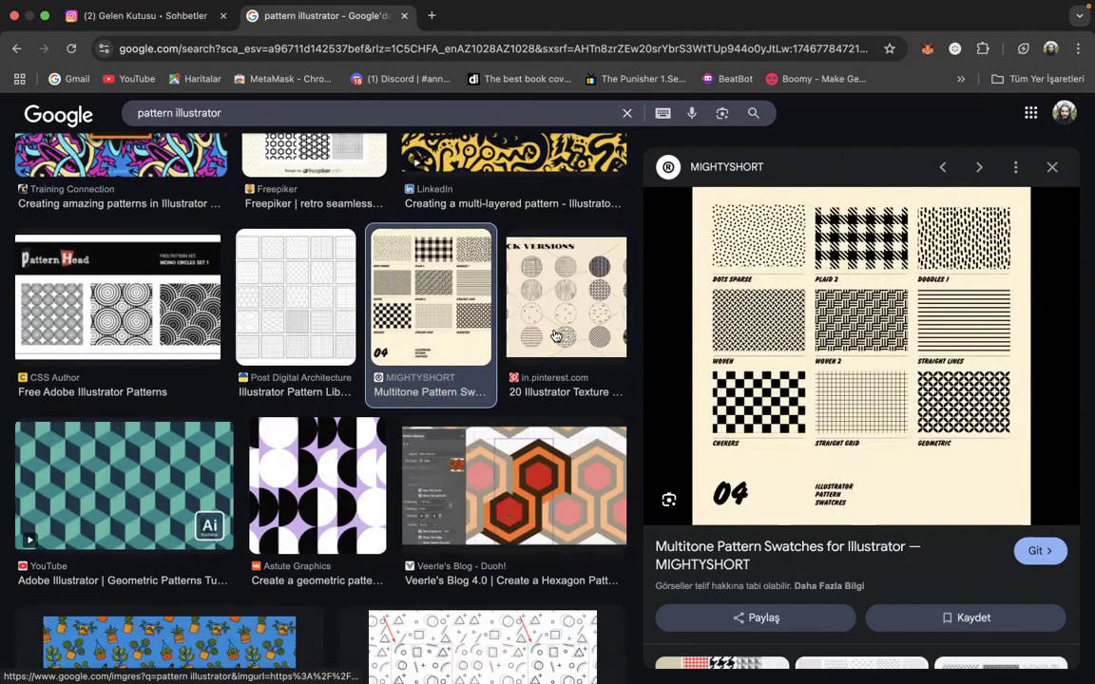
# Switch to Illustrator and draw a rectangle of about 489 × 241 px in the upper part of the artboard
pyautogui.hotkey('ctrl', 'Up')
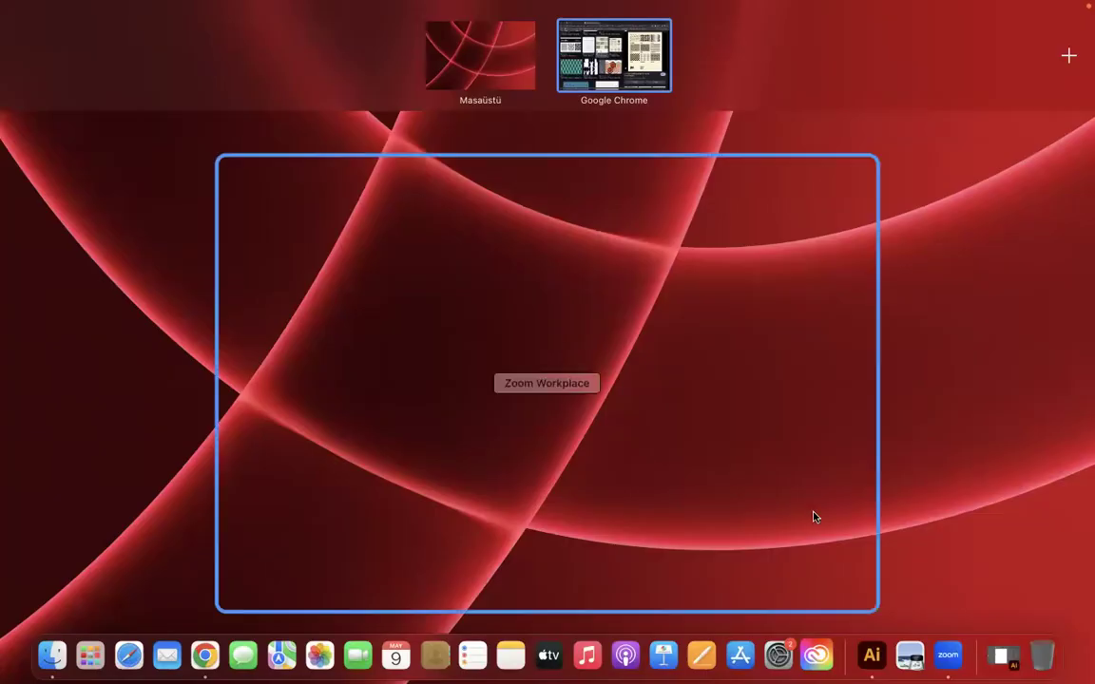
pyautogui.click(870, 658)
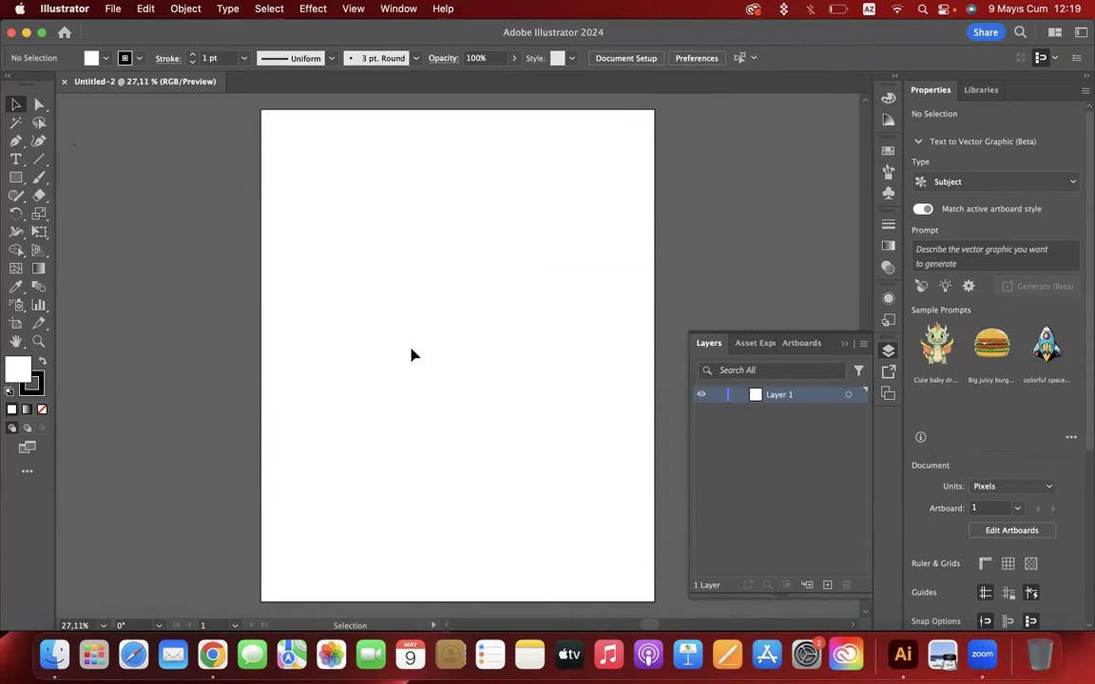
pyautogui.click(15, 175)
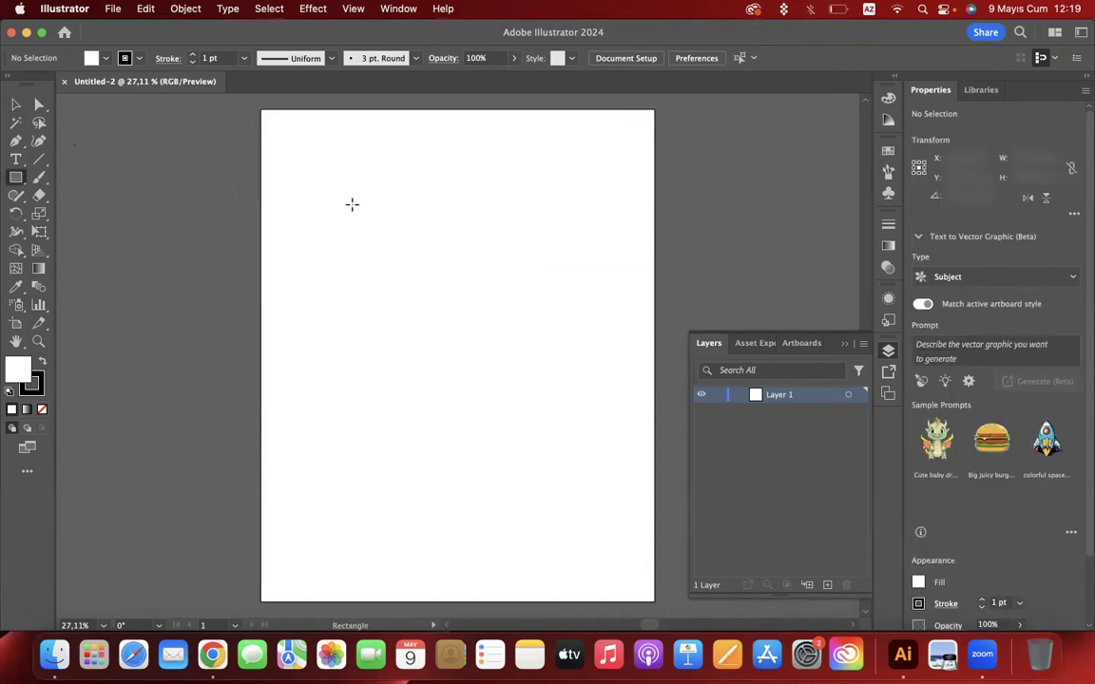
pyautogui.moveTo(304, 196); pyautogui.dragTo(484, 284)
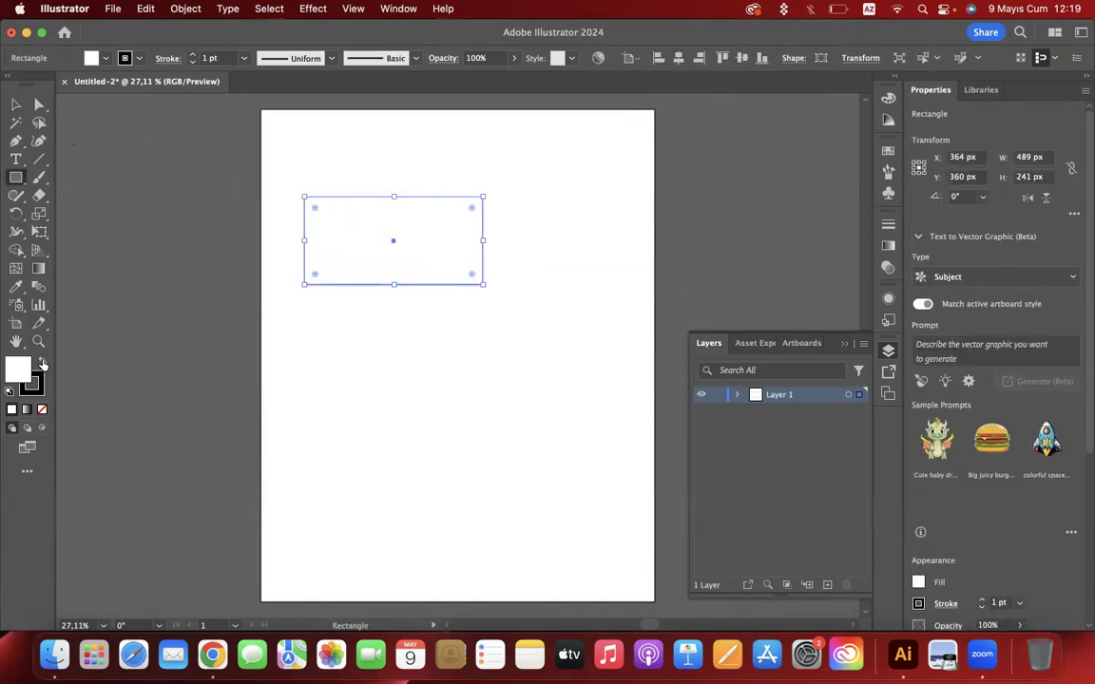
# Give the rectangle a black fill and no stroke
pyautogui.click(43, 363)
pyautogui.click(38, 388)
pyautogui.click(42, 409)
pyautogui.click(19, 367)
# Reshape the rectangle's upper and lower edges into crossing waves with the Curvature tool, about 489 × 326 px overall
pyautogui.click(39, 140)
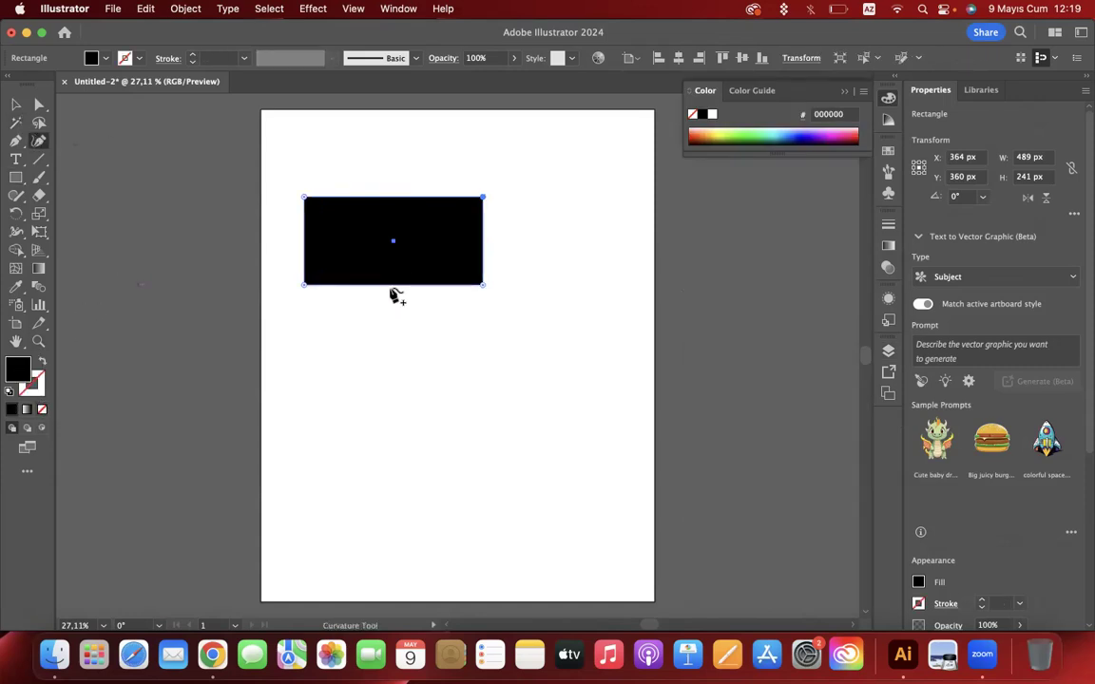
pyautogui.moveTo(337, 284); pyautogui.dragTo(338, 273)
pyautogui.click(432, 283)
pyautogui.moveTo(433, 284); pyautogui.dragTo(385, 242)
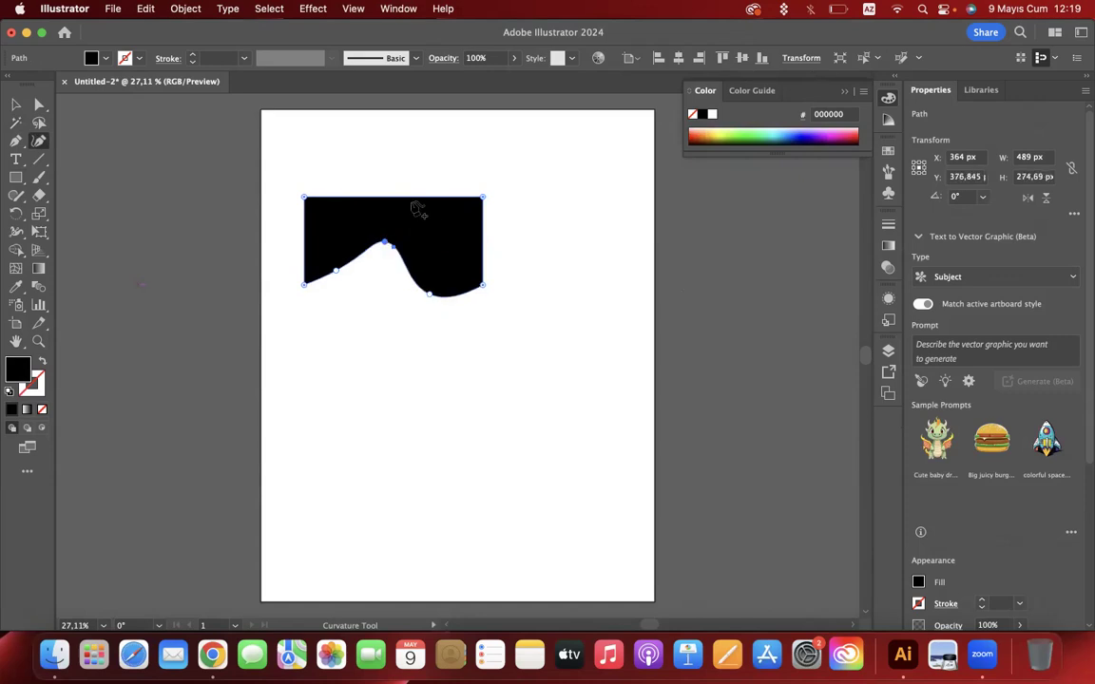
pyautogui.moveTo(416, 198); pyautogui.dragTo(419, 204)
pyautogui.moveTo(349, 204); pyautogui.dragTo(379, 320)
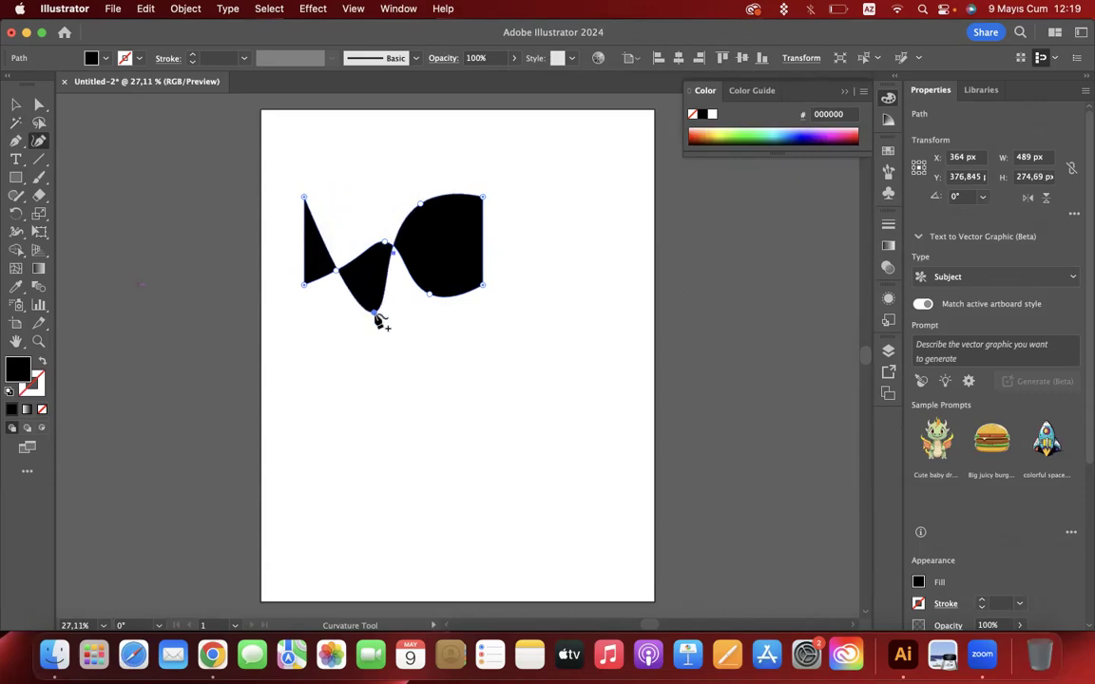
pyautogui.moveTo(433, 295); pyautogui.dragTo(447, 232)
# Duplicate the wavy black shape and flip the copy horizontally
pyautogui.click(16, 104)
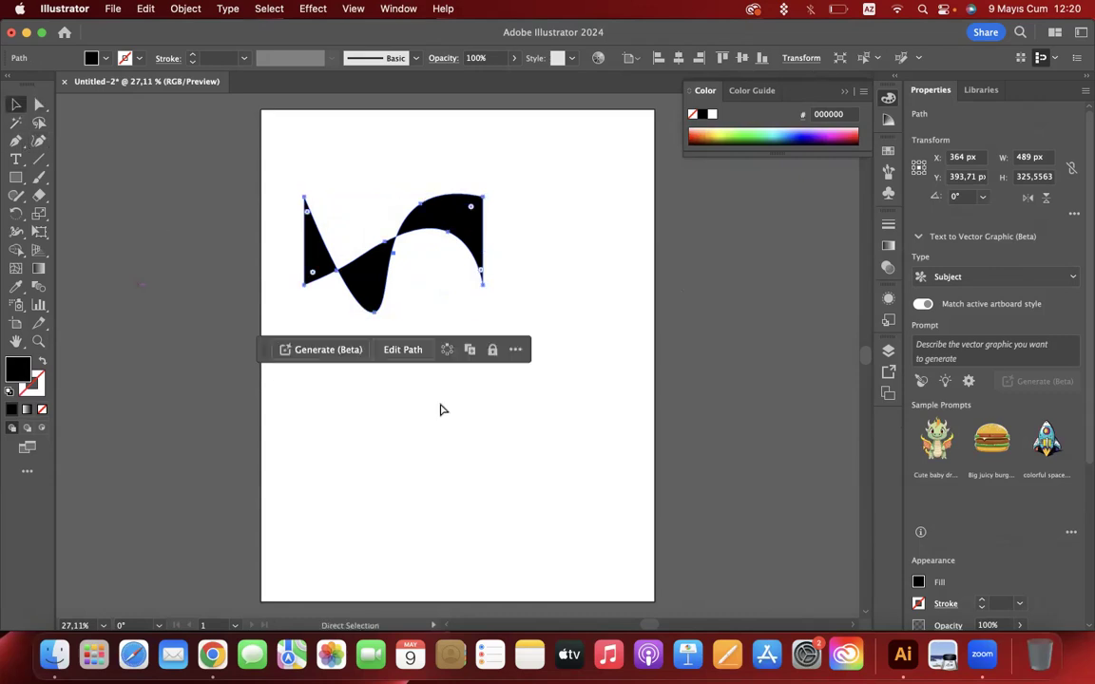
pyautogui.press('super+c')
pyautogui.press('super+v')
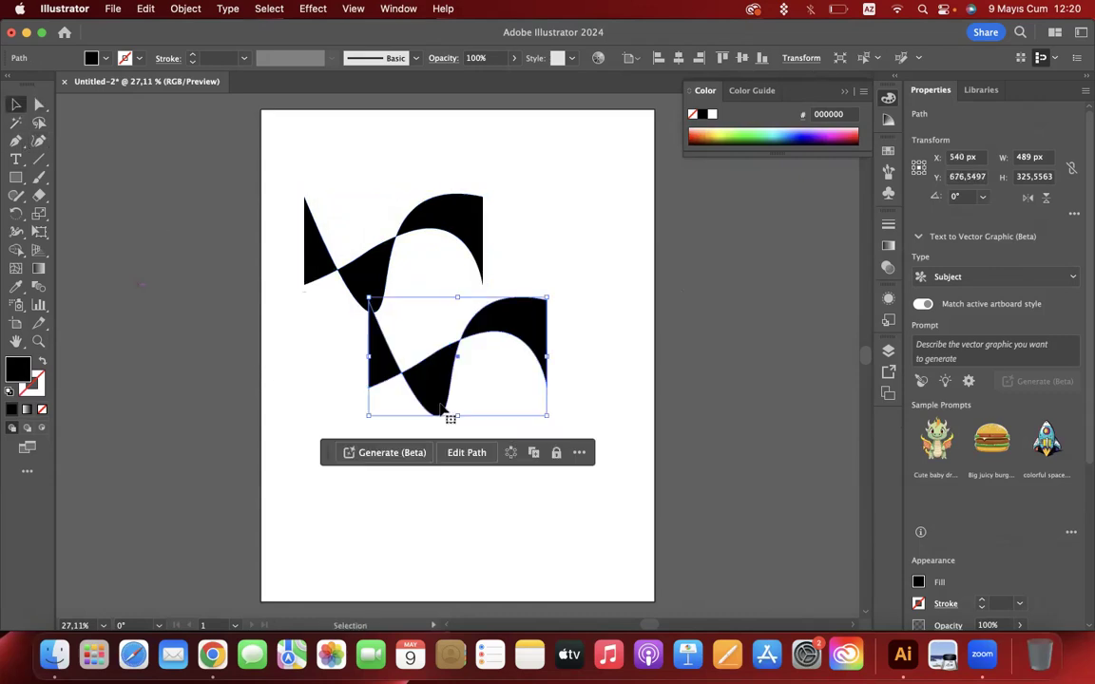
pyautogui.click(1027, 197)
# Place the mirrored copy against the original's right edge and move both shapes to the artboard's horizontal centre
pyautogui.moveTo(497, 371); pyautogui.dragTo(598, 274)
pyautogui.keyDown('shift'); pyautogui.click(444, 233); pyautogui.keyUp('shift')
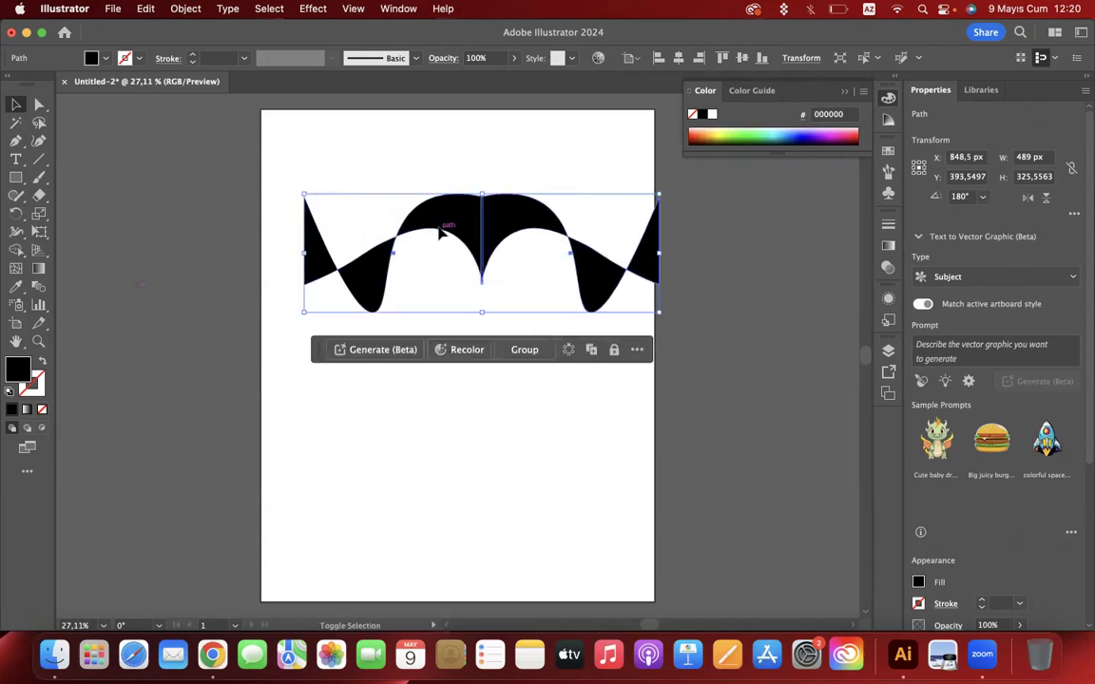
pyautogui.moveTo(511, 225); pyautogui.dragTo(488, 226)
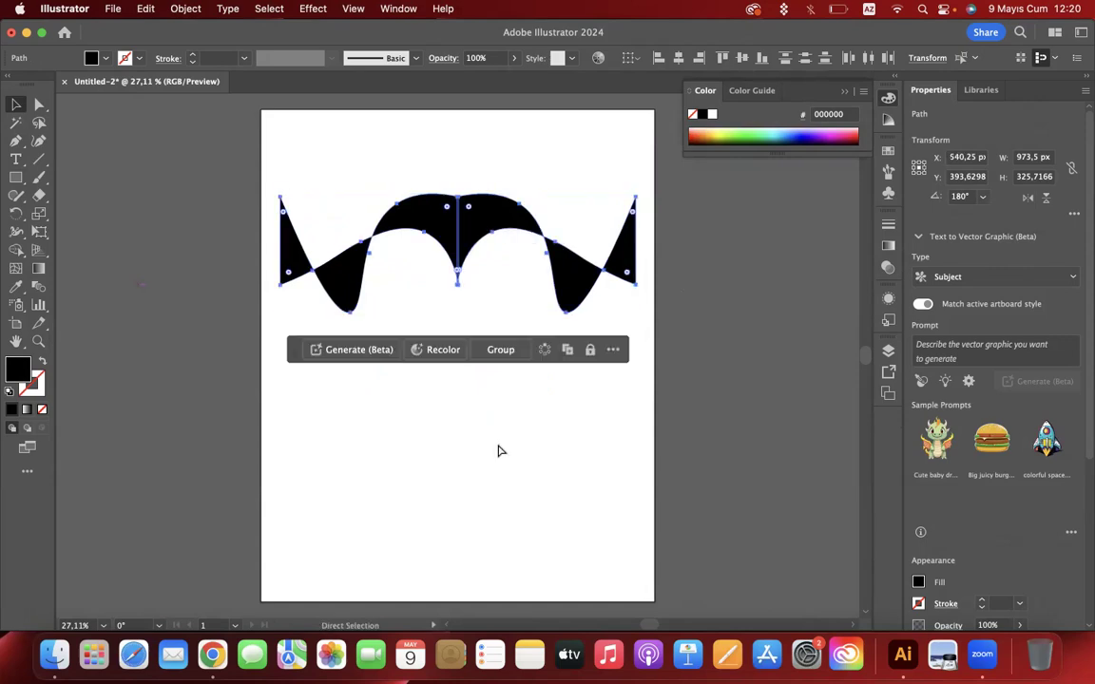
# Undo the centring of both shapes and the placement of the mirrored copy against the original
pyautogui.press('super+z')
pyautogui.press('super+z')
pyautogui.click(565, 344)
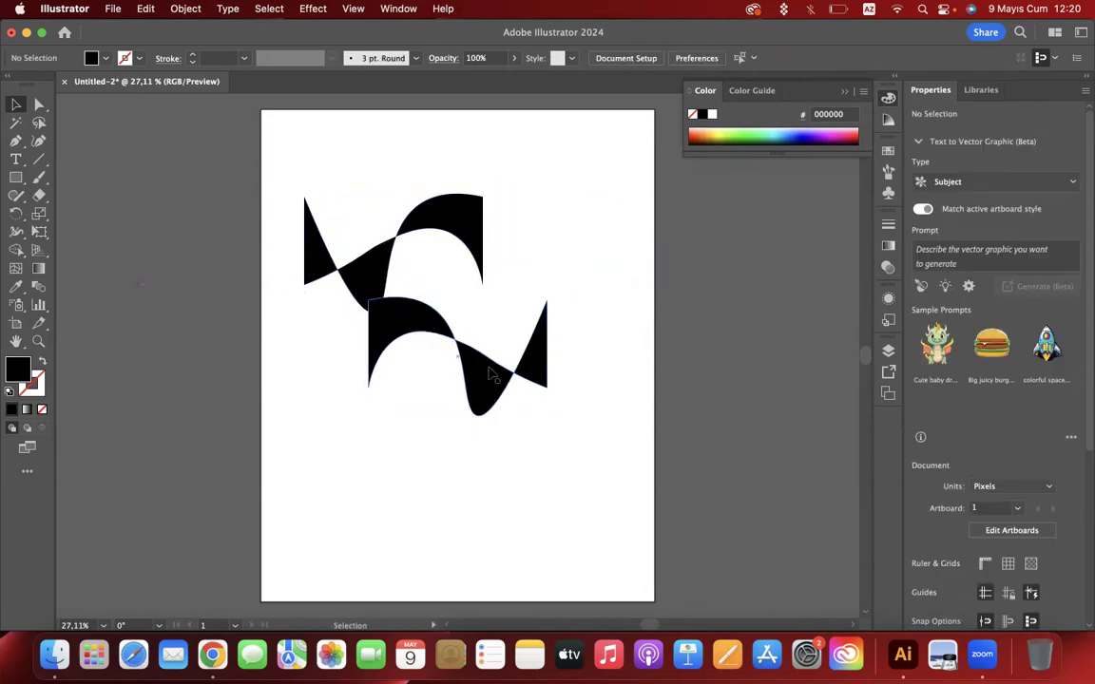
# Flip the mirrored copy horizontally and vertically in turn to compare orientations, ending with its mirrored orientation
pyautogui.click(454, 335)
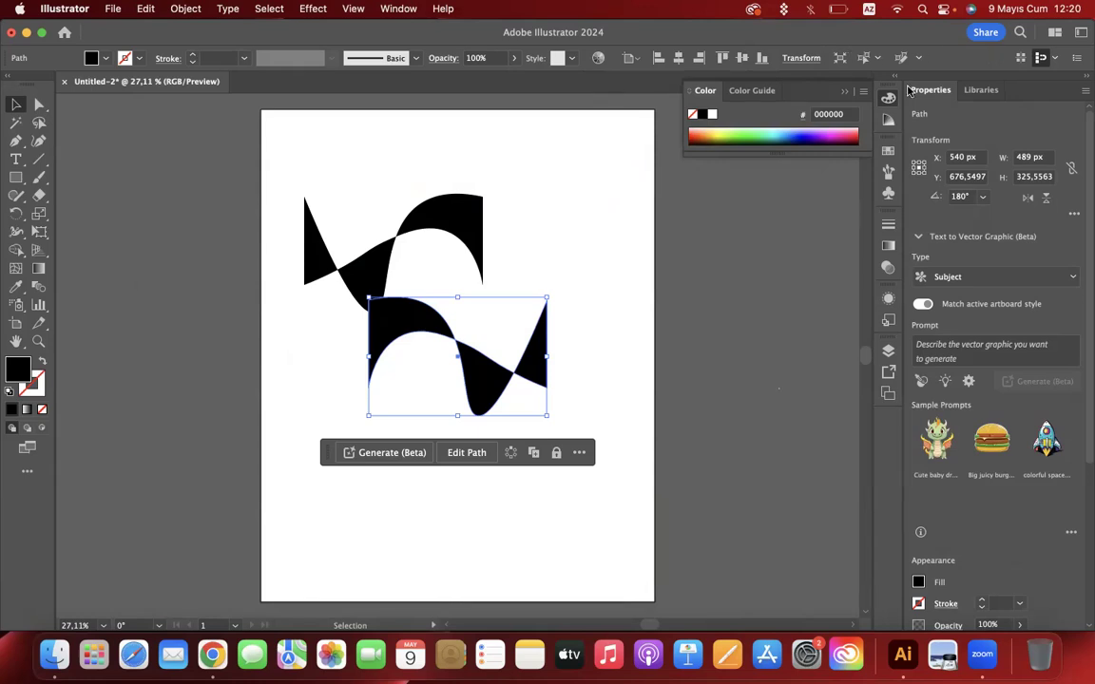
pyautogui.click(1025, 199)
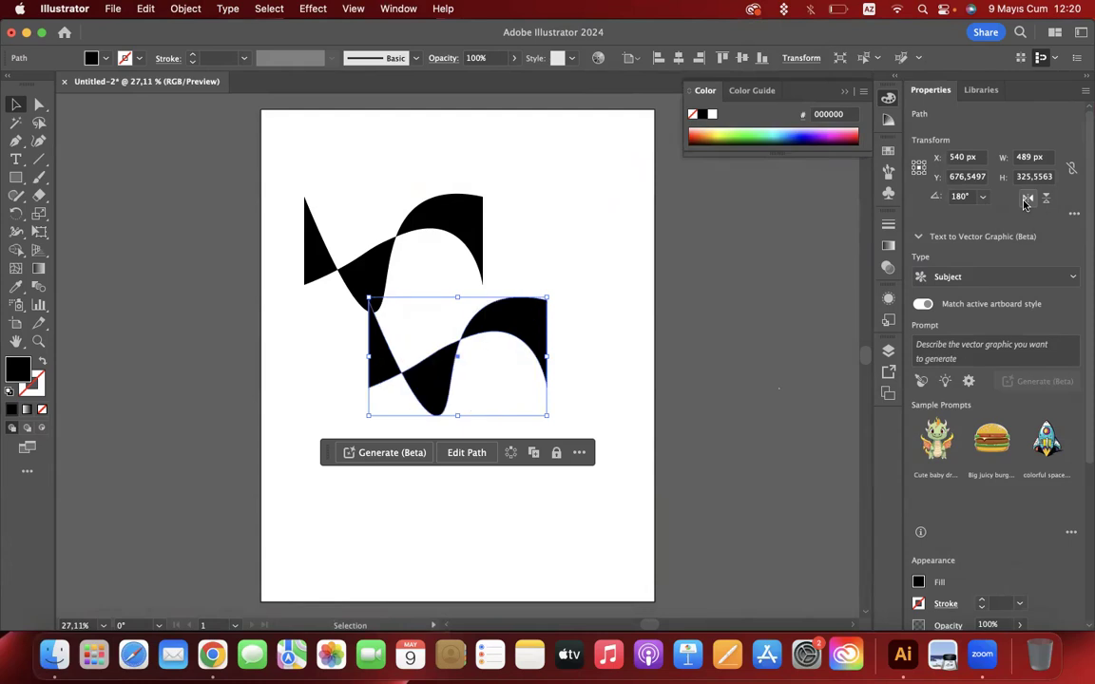
pyautogui.click(1026, 199)
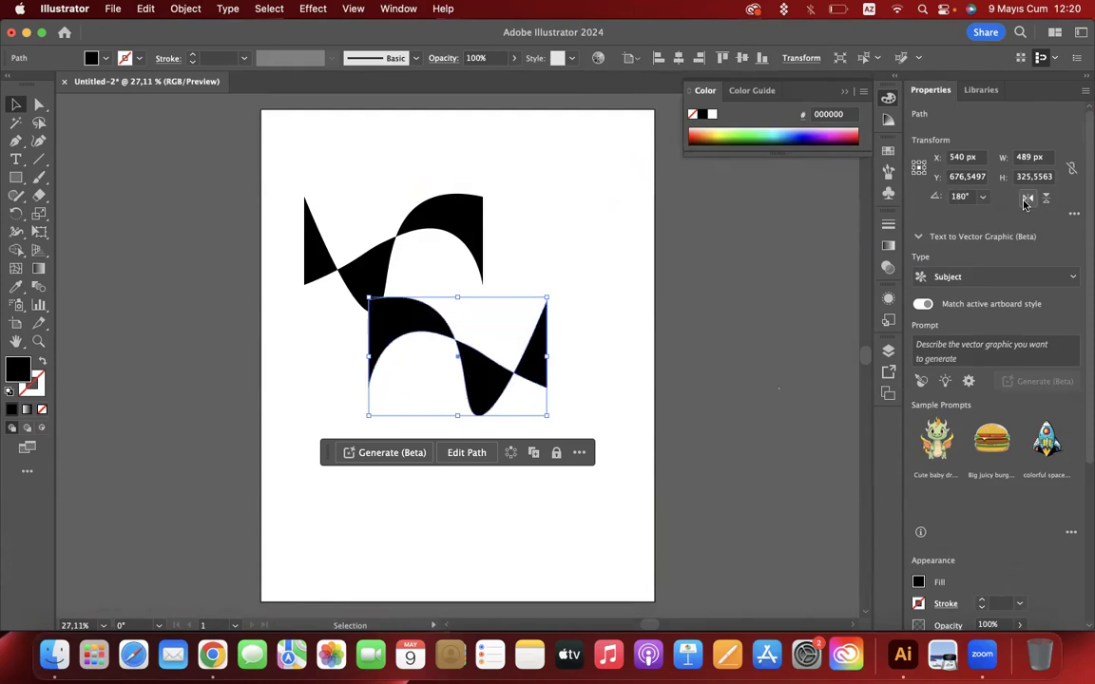
pyautogui.click(1046, 199)
pyautogui.click(1047, 199)
pyautogui.click(1047, 200)
pyautogui.click(1047, 199)
# Place the mirrored copy flush against the original's right edge and unite the two shapes
pyautogui.moveTo(482, 385); pyautogui.dragTo(599, 283)
pyautogui.click(436, 380)
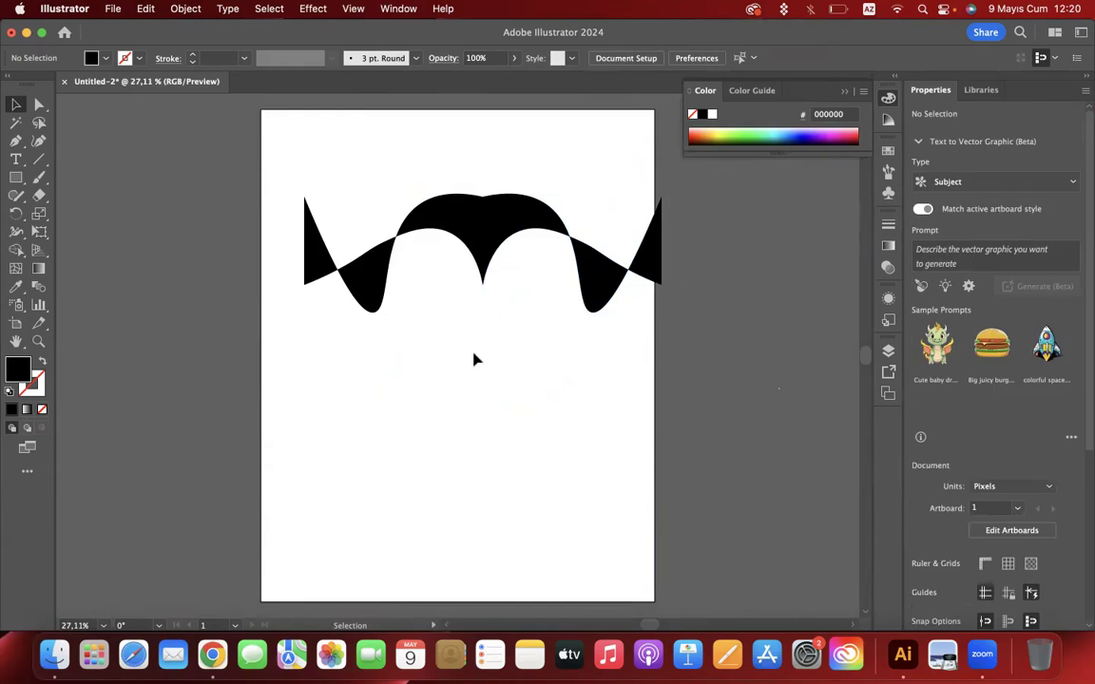
pyautogui.click(428, 225)
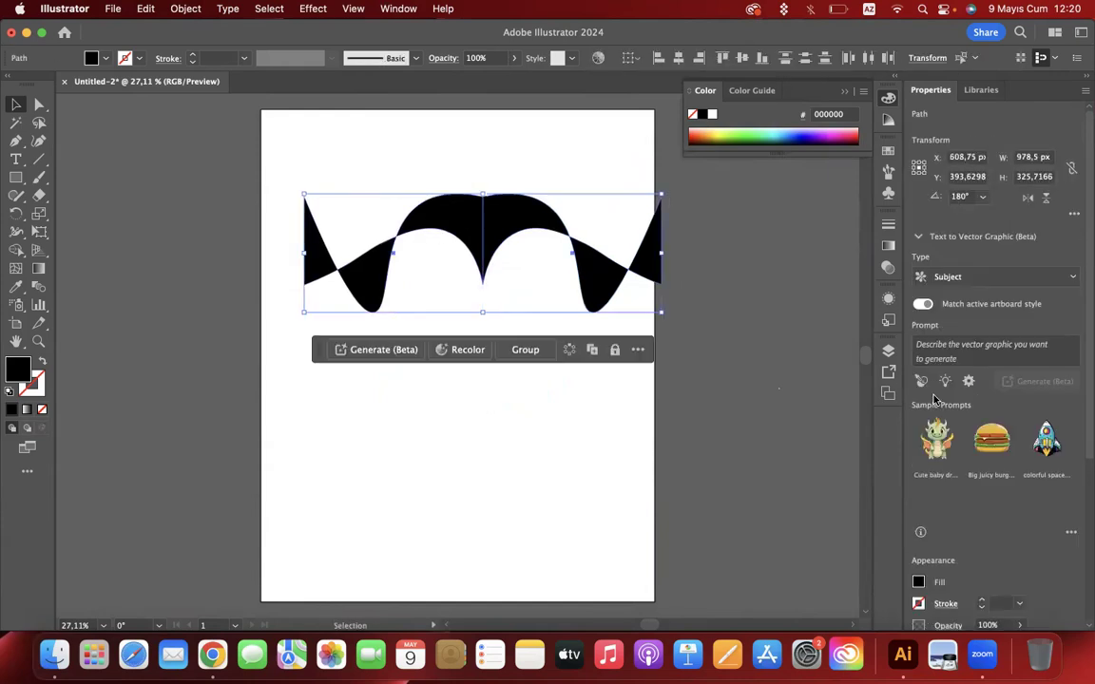
pyautogui.scroll(-5, 1045, 456)
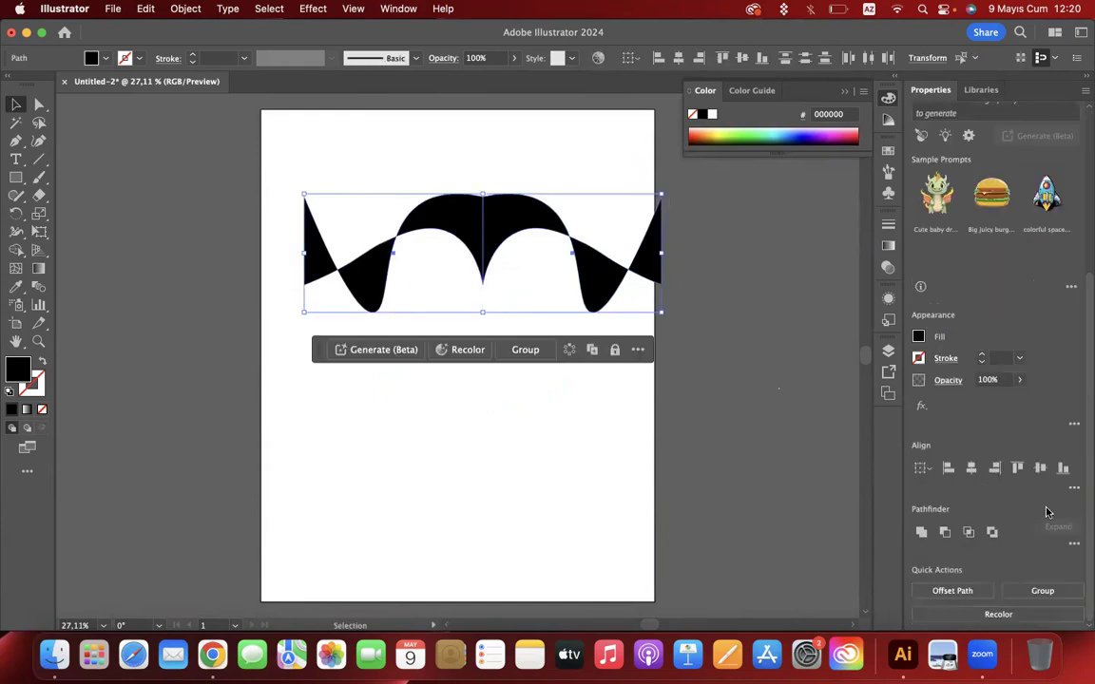
pyautogui.click(920, 534)
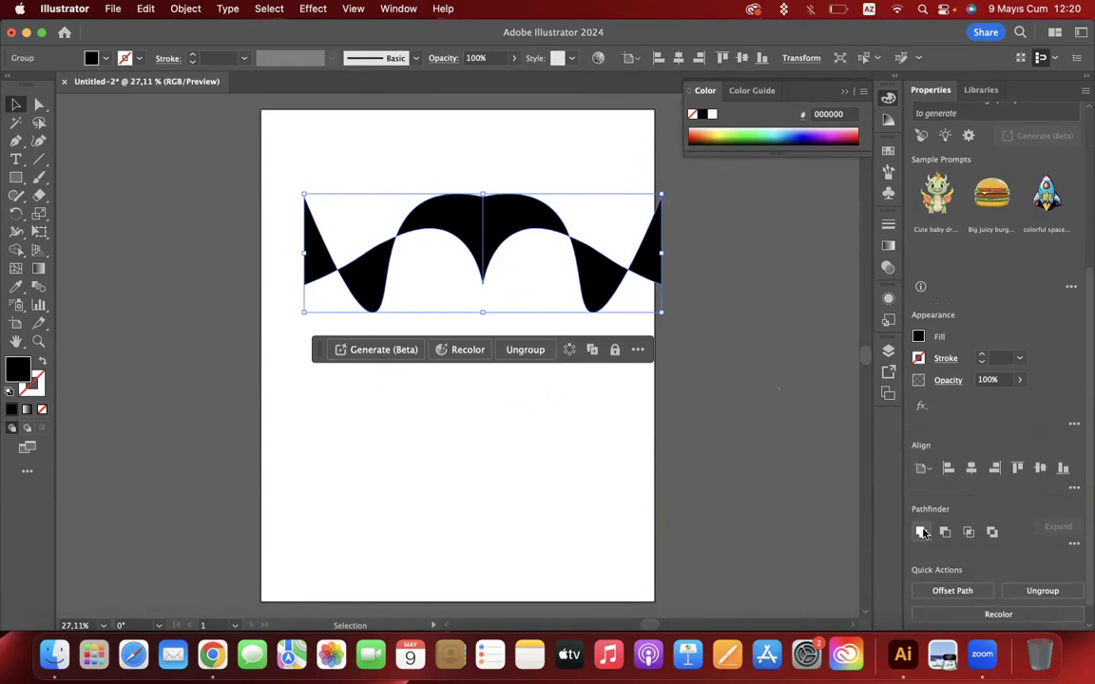
# Move the united wavy motif up and left so it fits within the artboard's width
pyautogui.click(495, 383)
pyautogui.click(506, 219)
pyautogui.moveTo(508, 220)
pyautogui.mouseDown()
pyautogui.moveTo(486, 288)
pyautogui.moveTo(488, 273)
pyautogui.moveTo(534, 273)
pyautogui.moveTo(489, 235)
pyautogui.moveTo(476, 253)
pyautogui.moveTo(495, 205)
pyautogui.mouseUp()
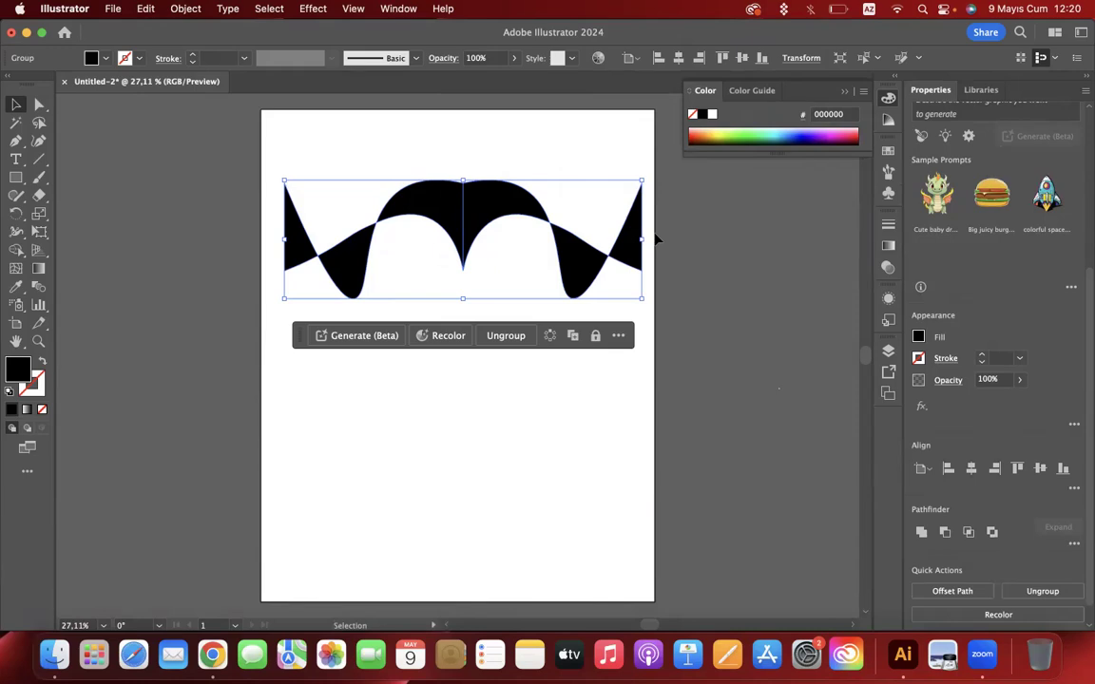
# Open Pattern Options beside the artwork and make a new pattern from the united wavy motif
pyautogui.click(399, 10)
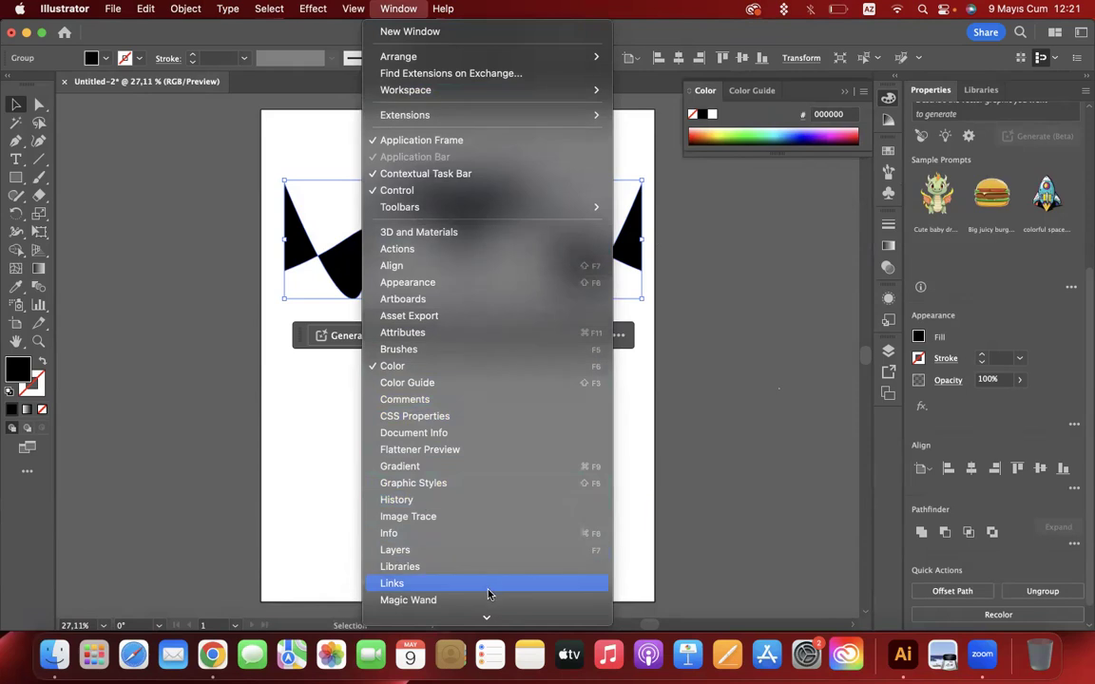
pyautogui.moveTo(484, 616)
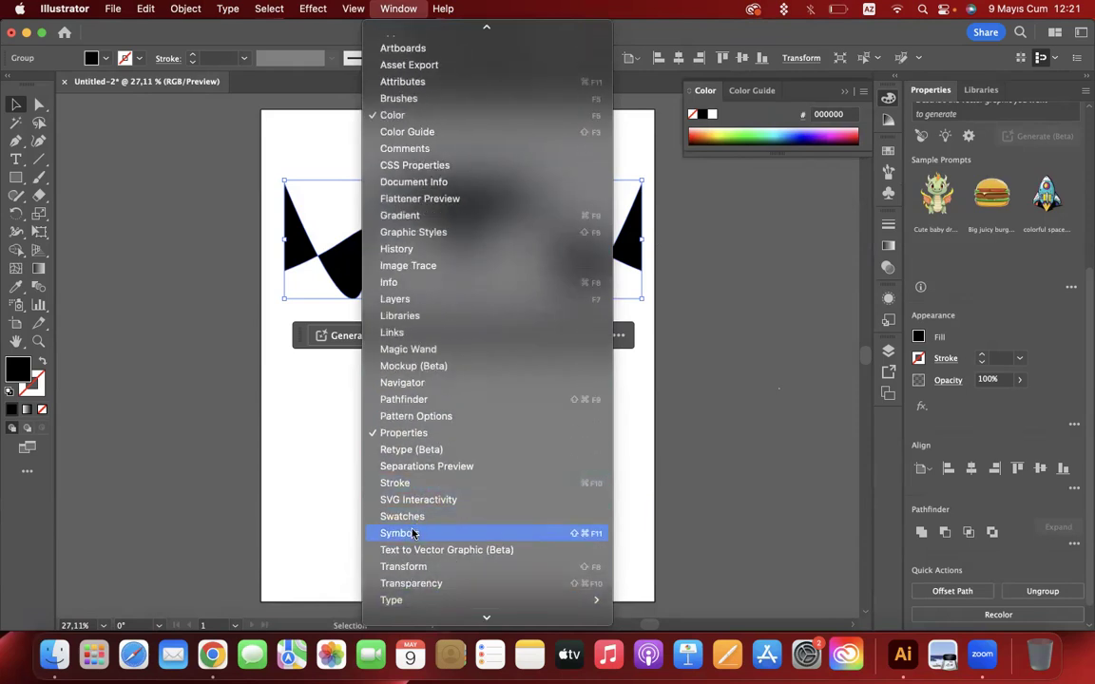
pyautogui.click(439, 420)
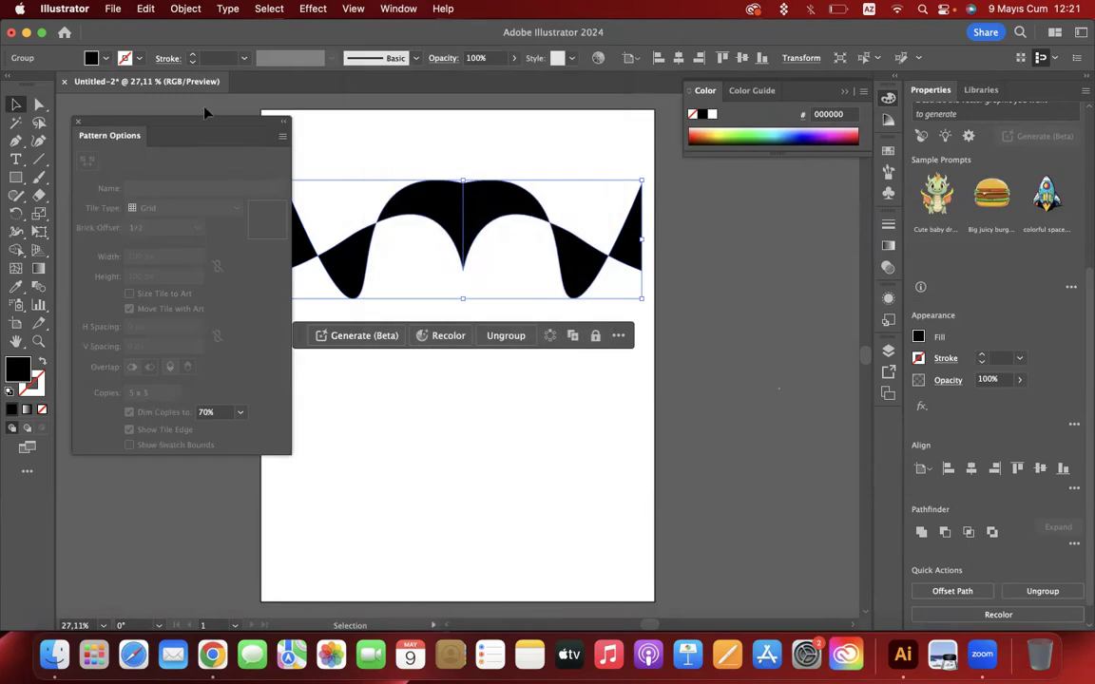
pyautogui.moveTo(185, 123); pyautogui.dragTo(772, 216)
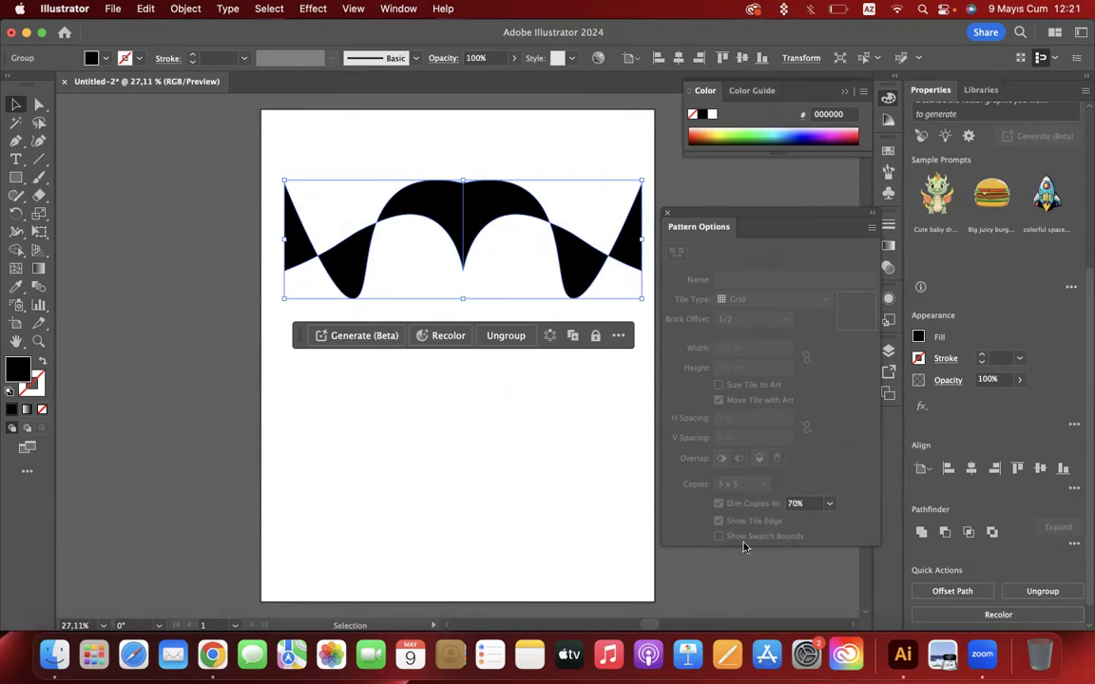
pyautogui.click(870, 232)
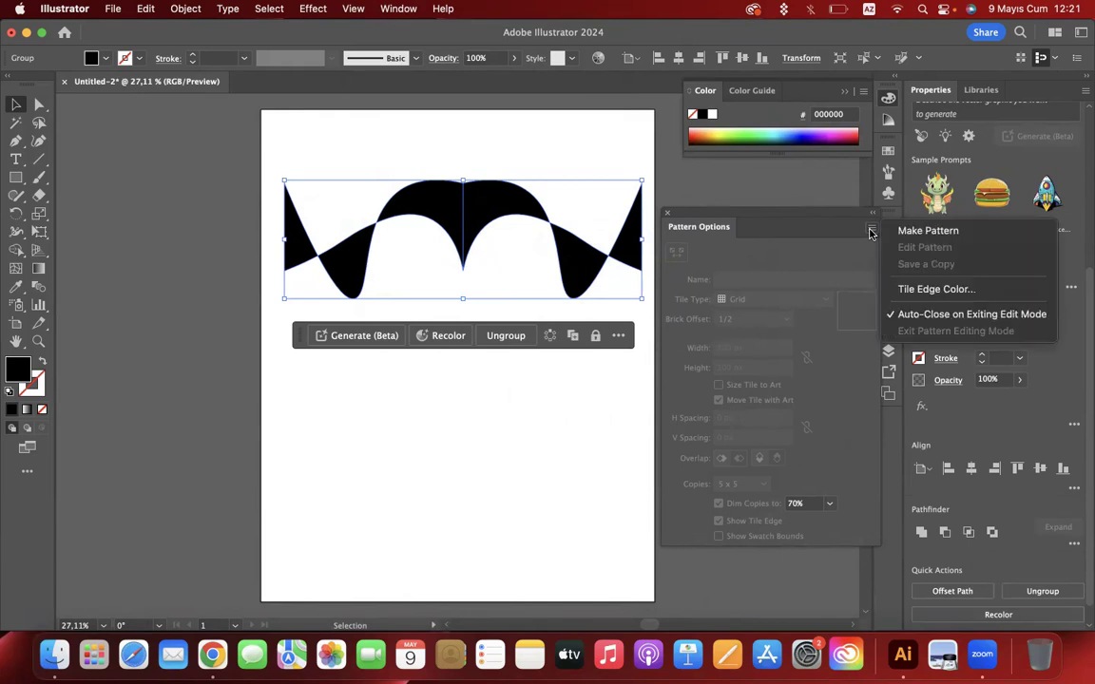
pyautogui.click(927, 232)
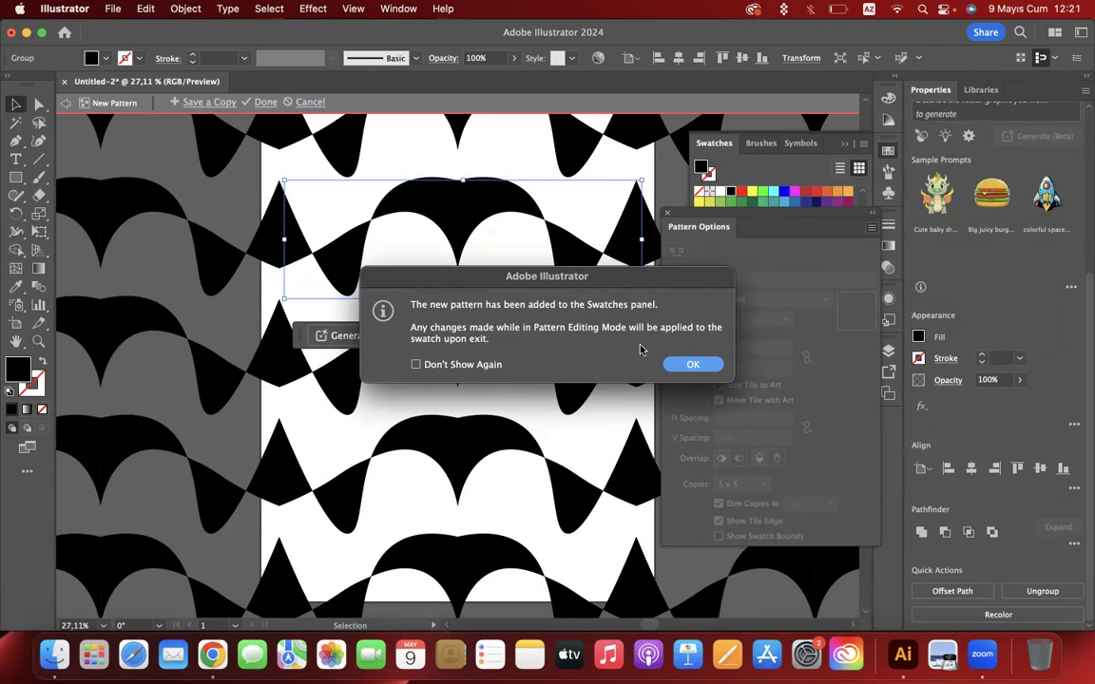
pyautogui.click(692, 364)
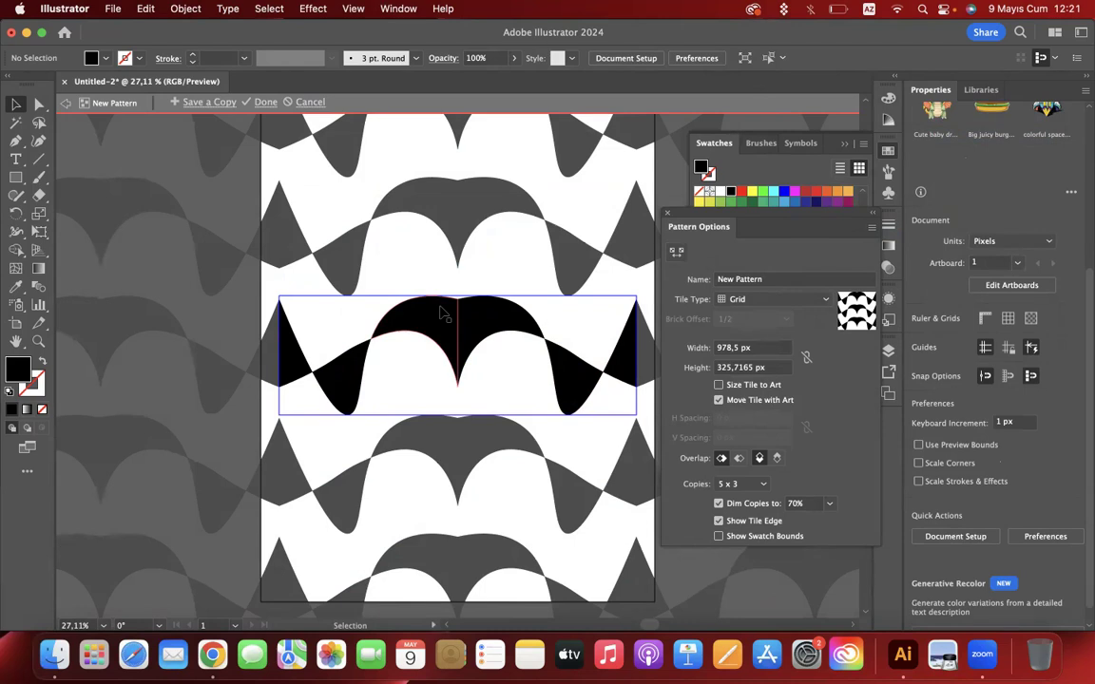
# Name the new pattern "lsdjlksdjksdj"
pyautogui.scroll(-4, 443, 314)
pyautogui.hscroll(5, 443, 314)
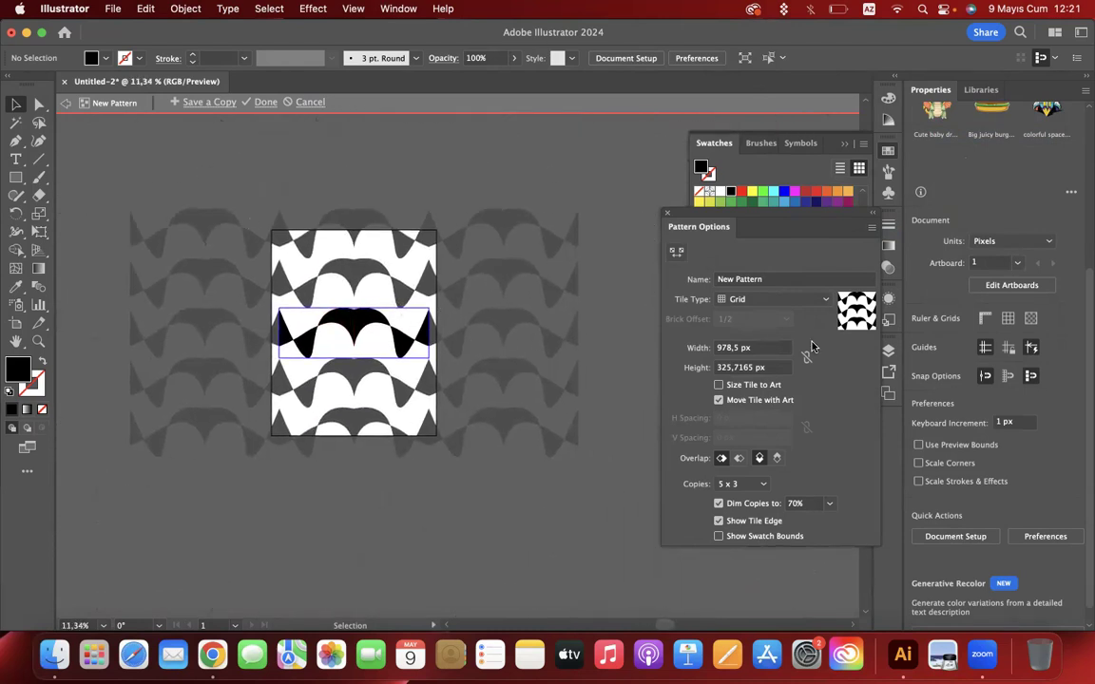
pyautogui.click(751, 280)
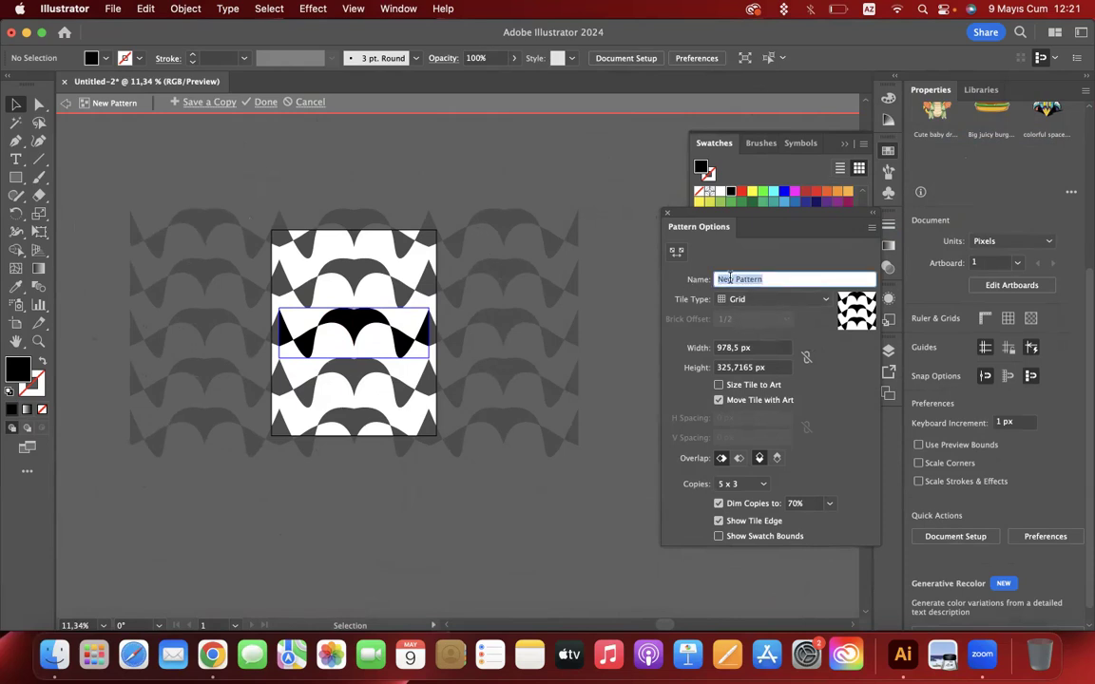
pyautogui.write('lsdjlksdjksdj')
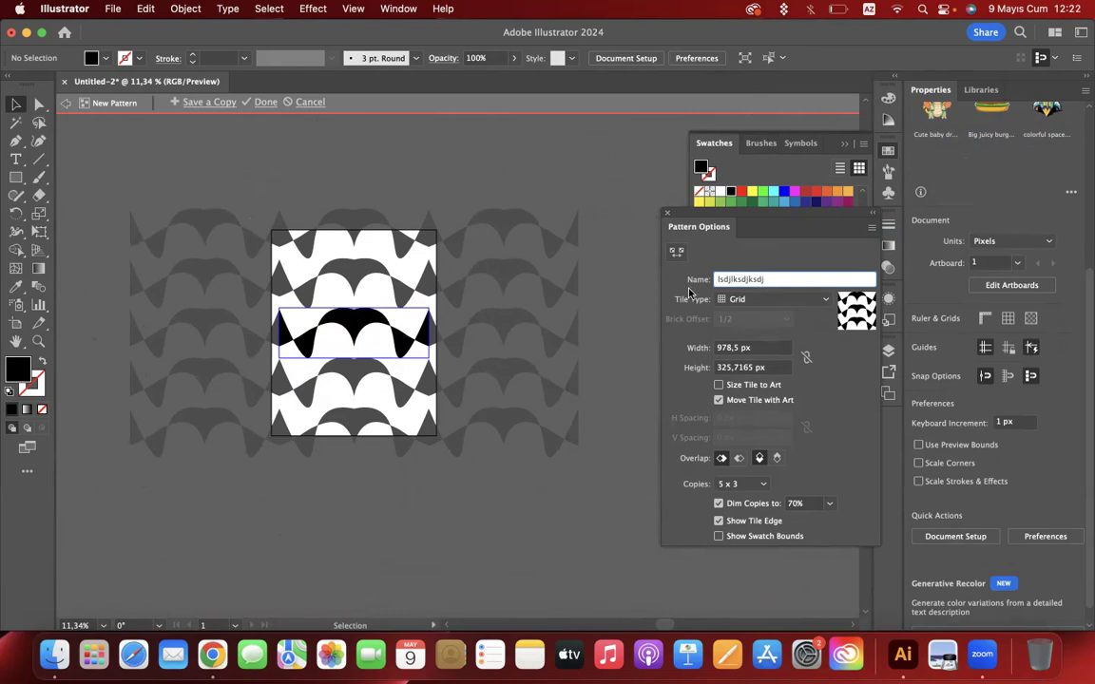
# Try the Brick by Row, Brick by Column, Hex by Column and Hex by Row tile types on the pattern
pyautogui.click(758, 303)
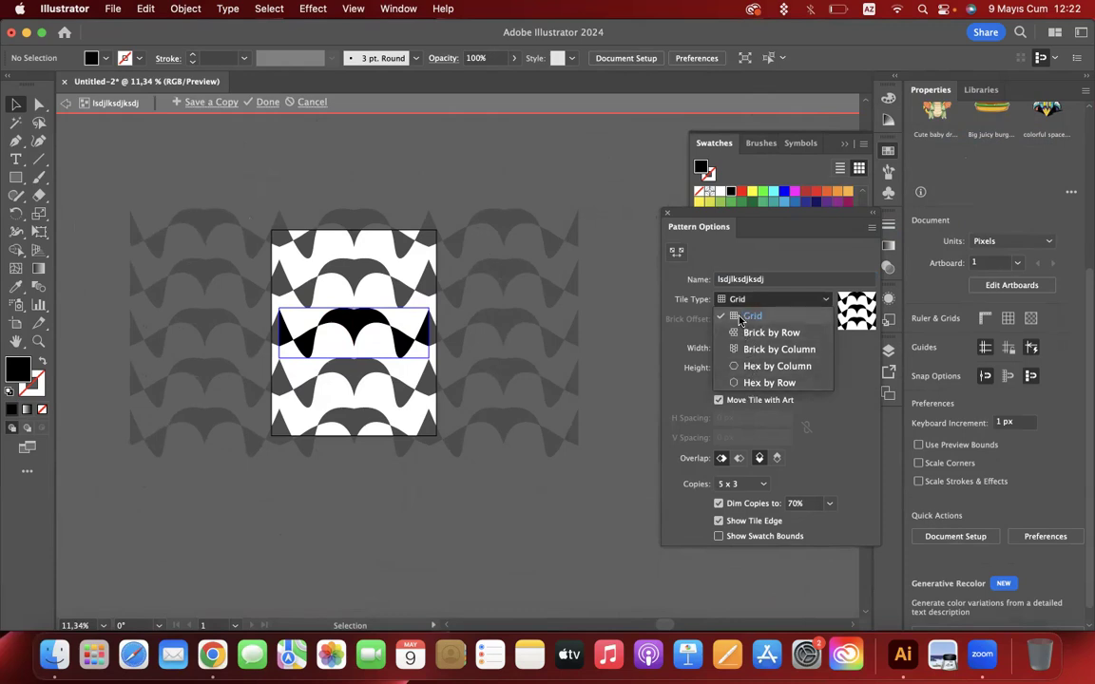
pyautogui.click(763, 333)
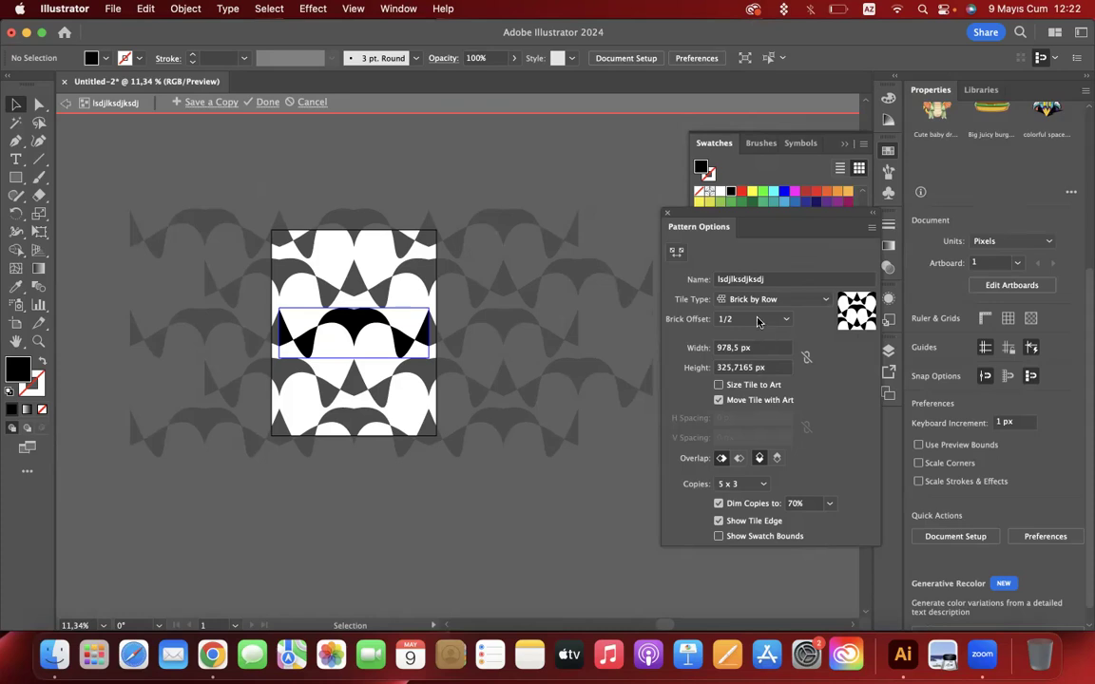
pyautogui.click(761, 299)
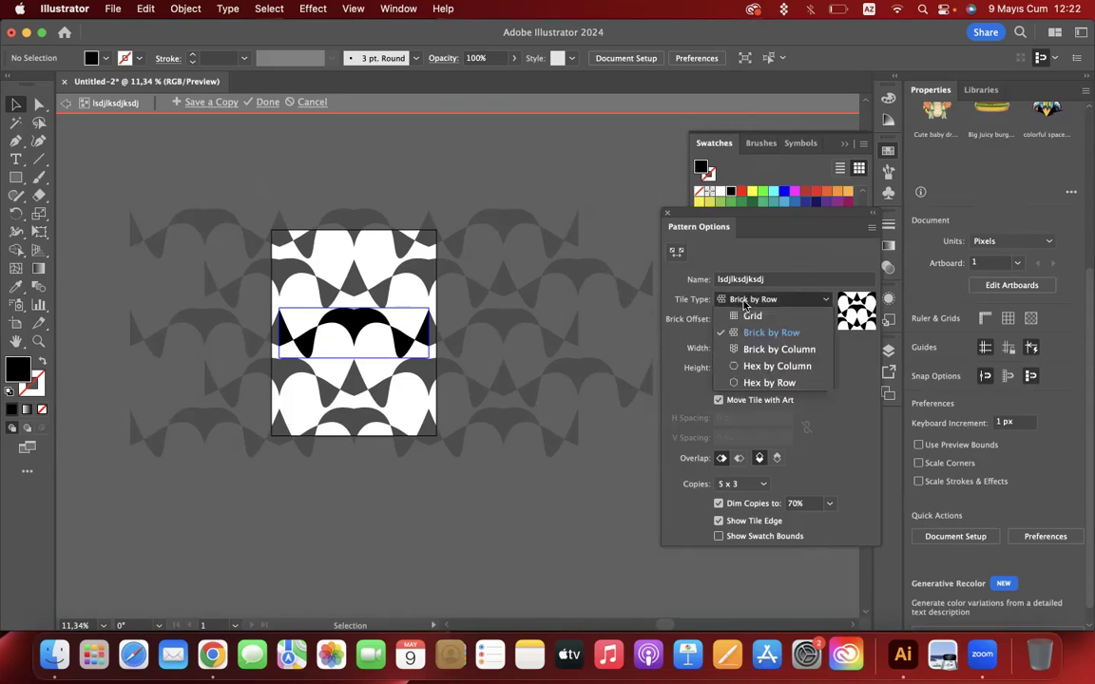
pyautogui.click(779, 351)
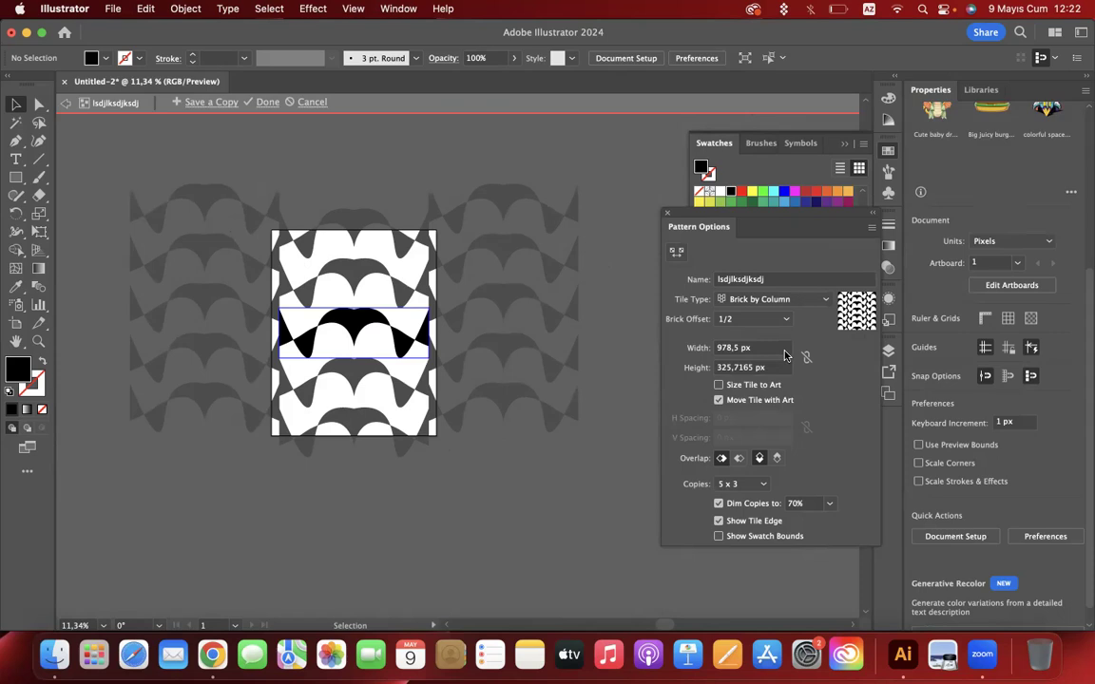
pyautogui.click(724, 299)
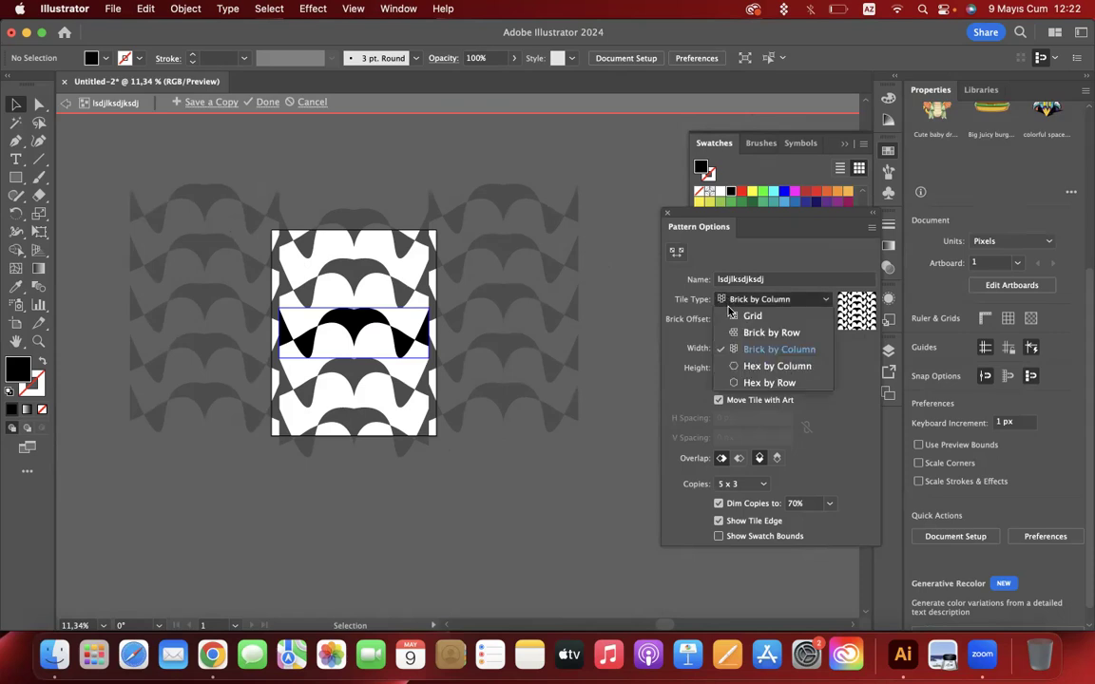
pyautogui.click(766, 367)
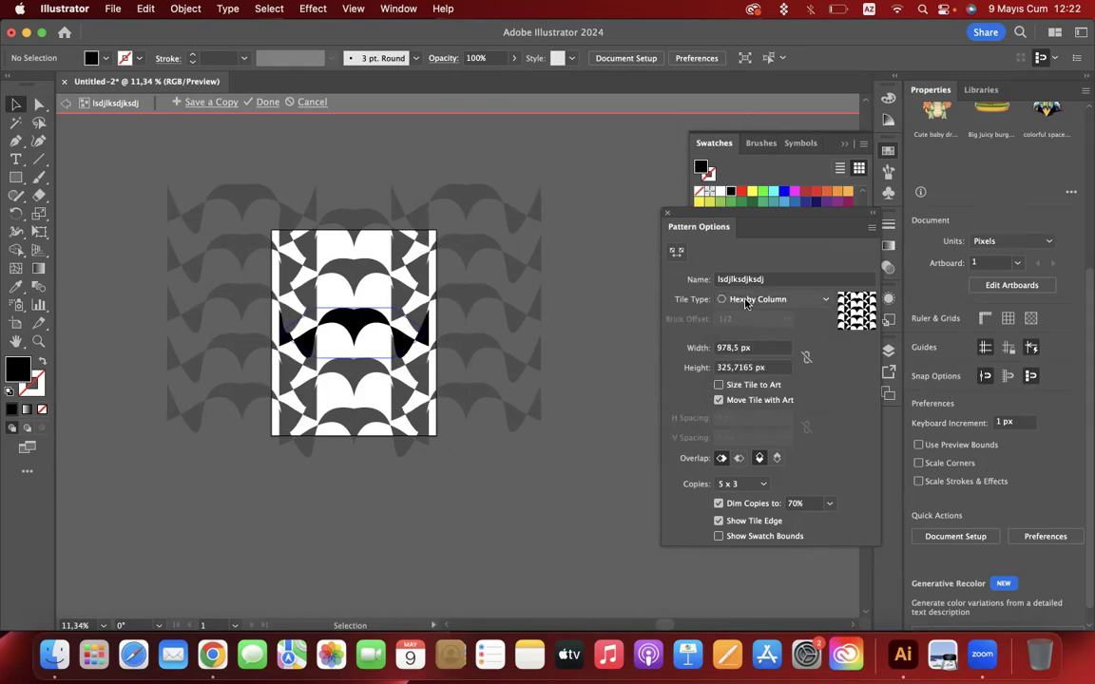
pyautogui.click(747, 301)
pyautogui.click(755, 382)
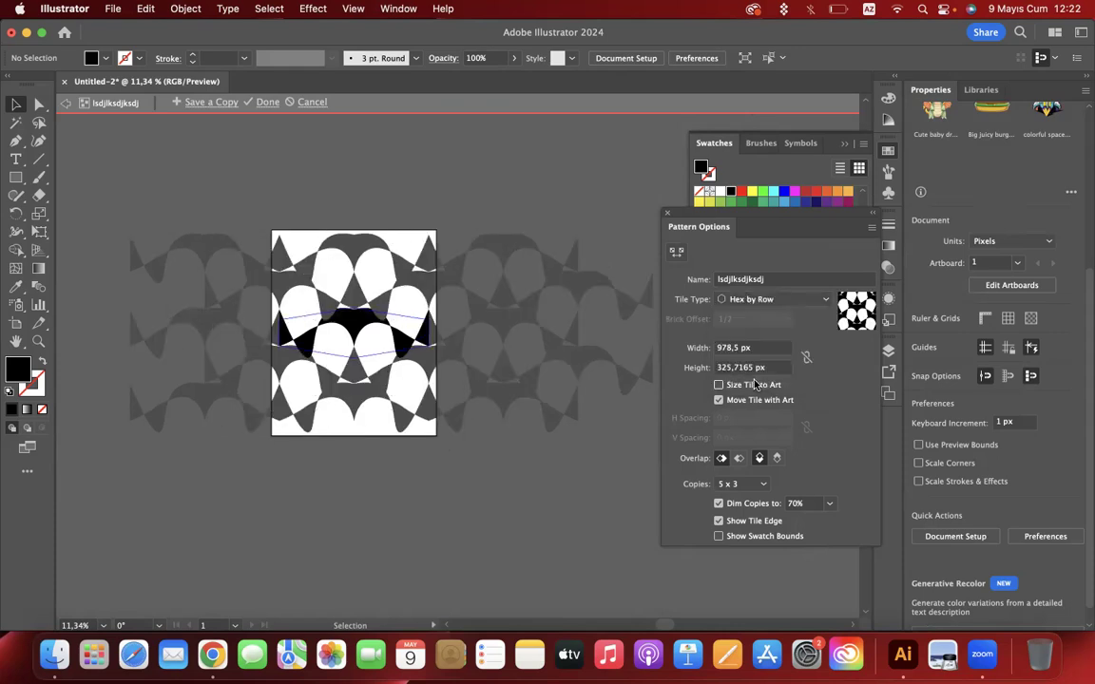
# Switch the tile type to Brick by Row and try brick offsets of 3/4, 2/5 and 1/4
pyautogui.click(766, 300)
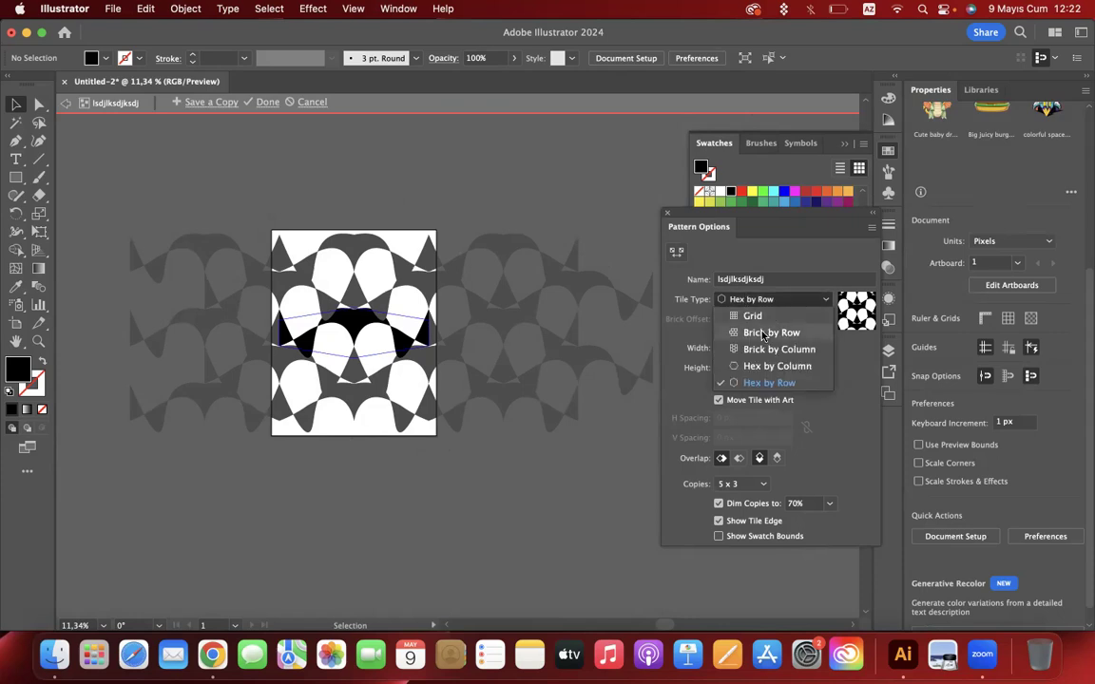
pyautogui.click(761, 333)
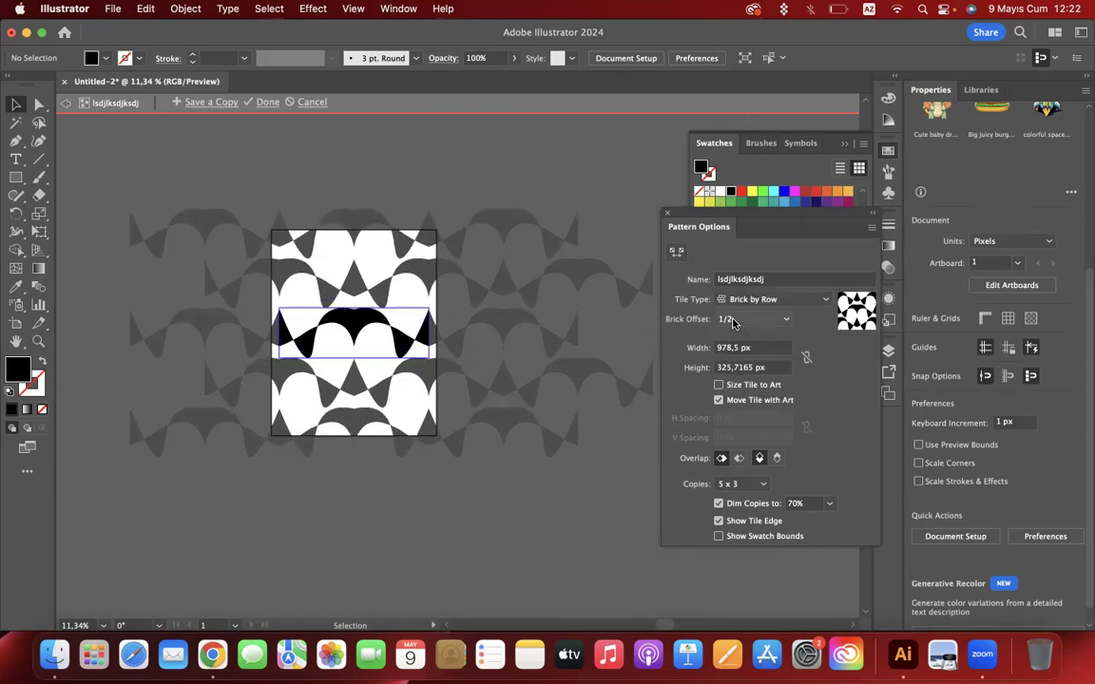
pyautogui.click(743, 321)
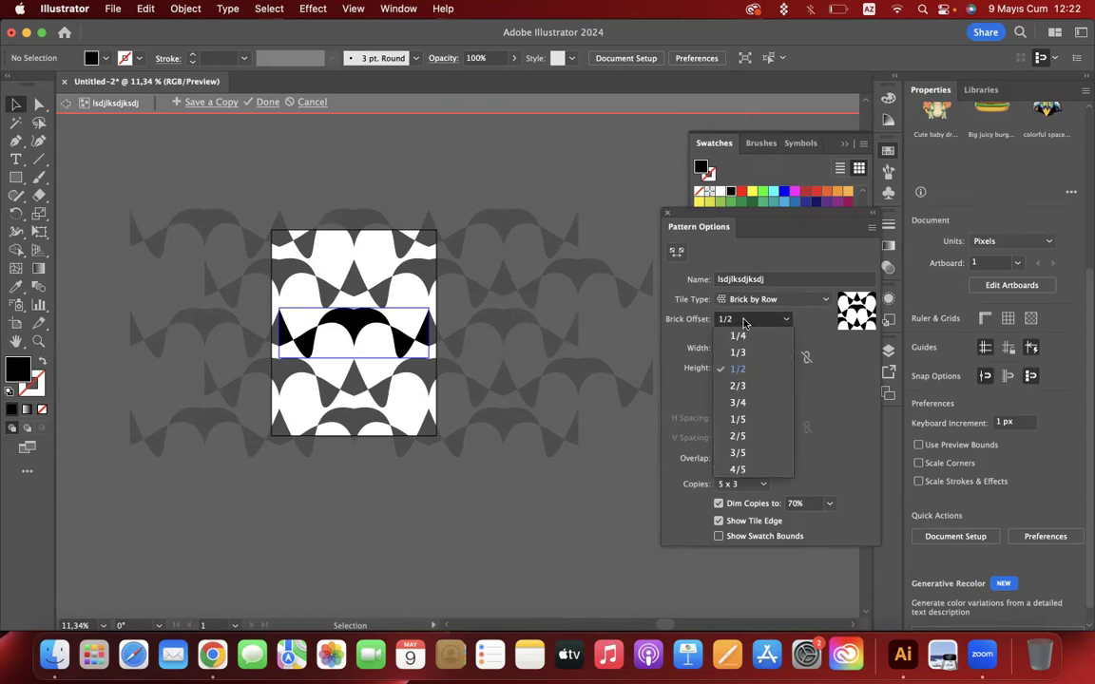
pyautogui.click(751, 355)
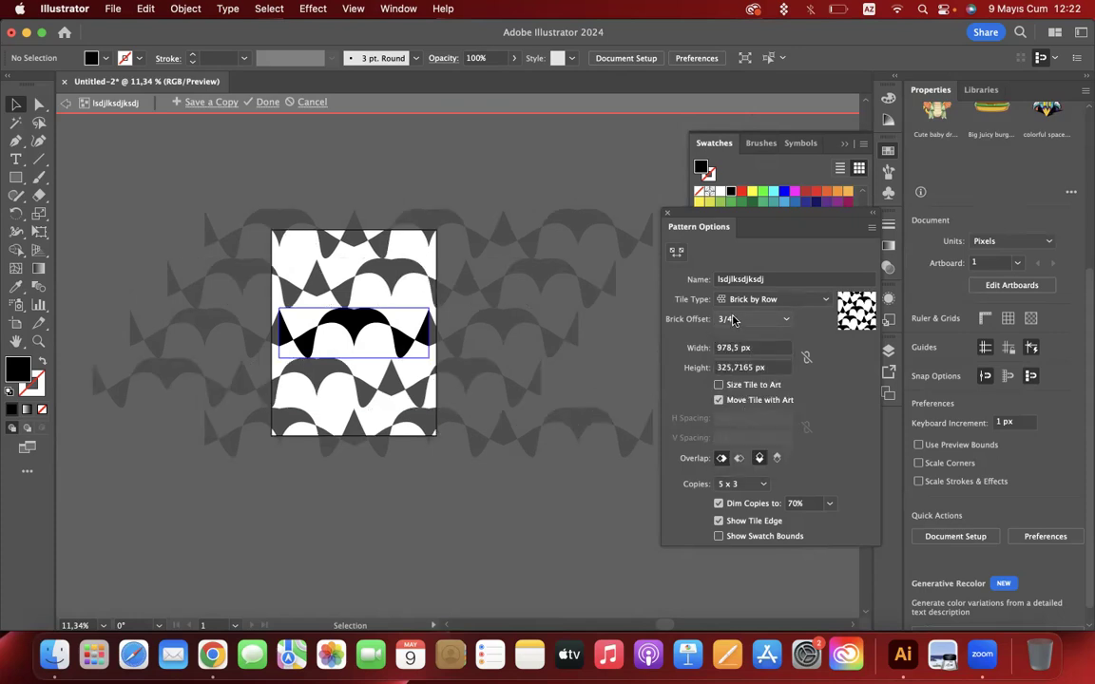
pyautogui.click(751, 320)
pyautogui.click(749, 439)
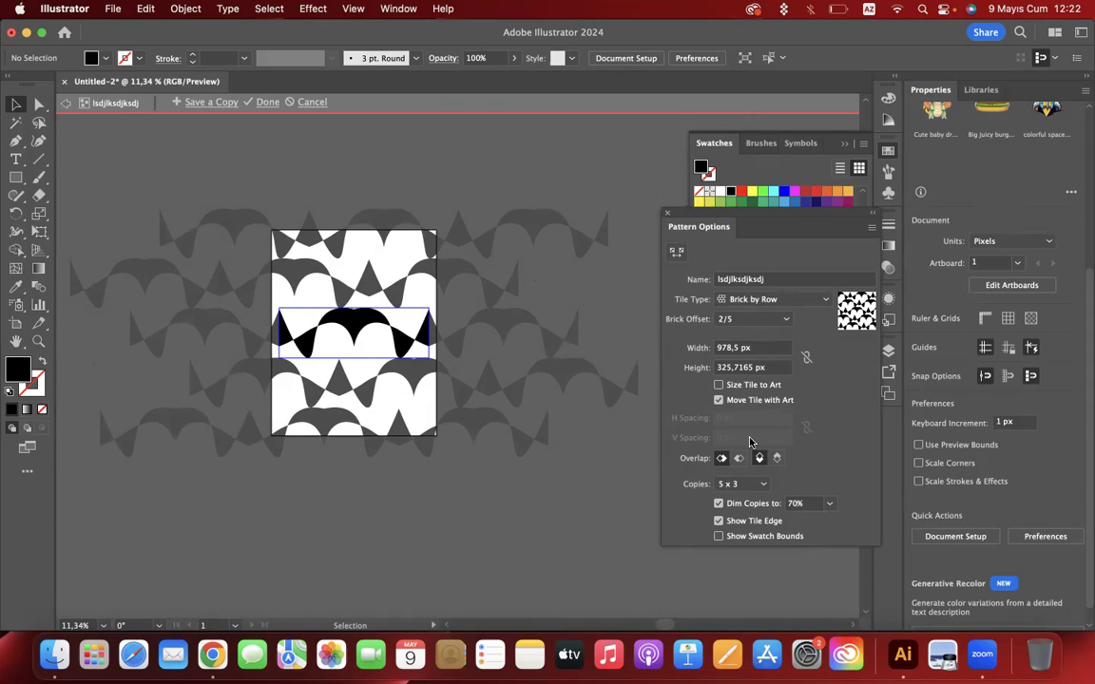
pyautogui.click(753, 320)
pyautogui.click(751, 341)
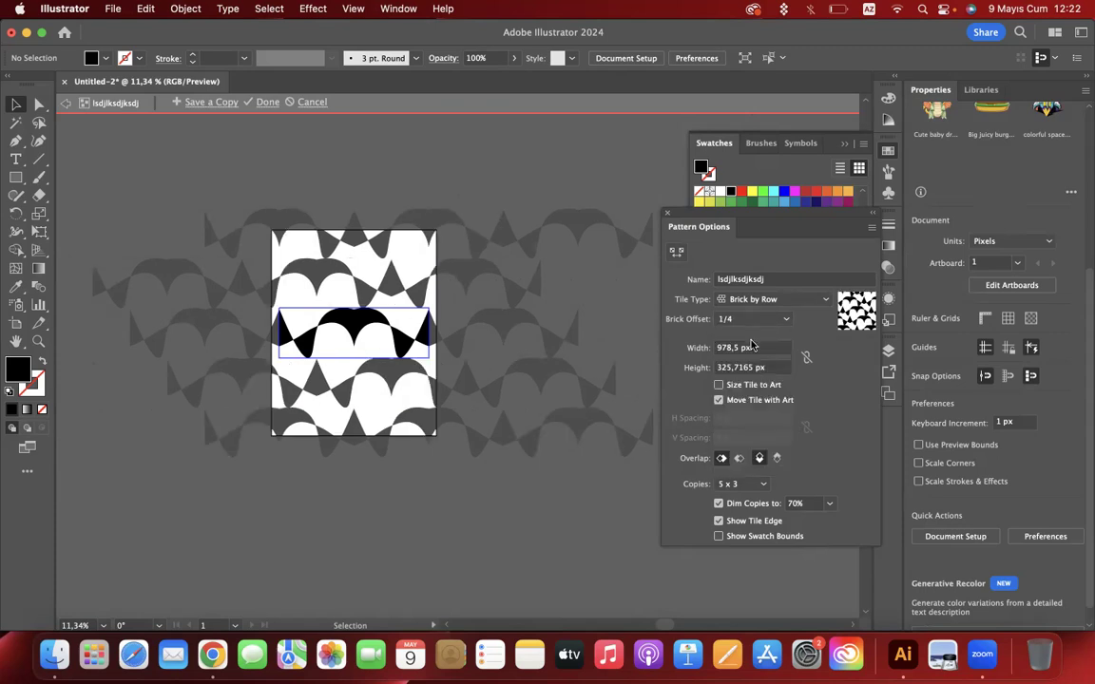
# Try the Hex by Column tile type, then set the pattern's tile type to Hex by Row
pyautogui.click(734, 302)
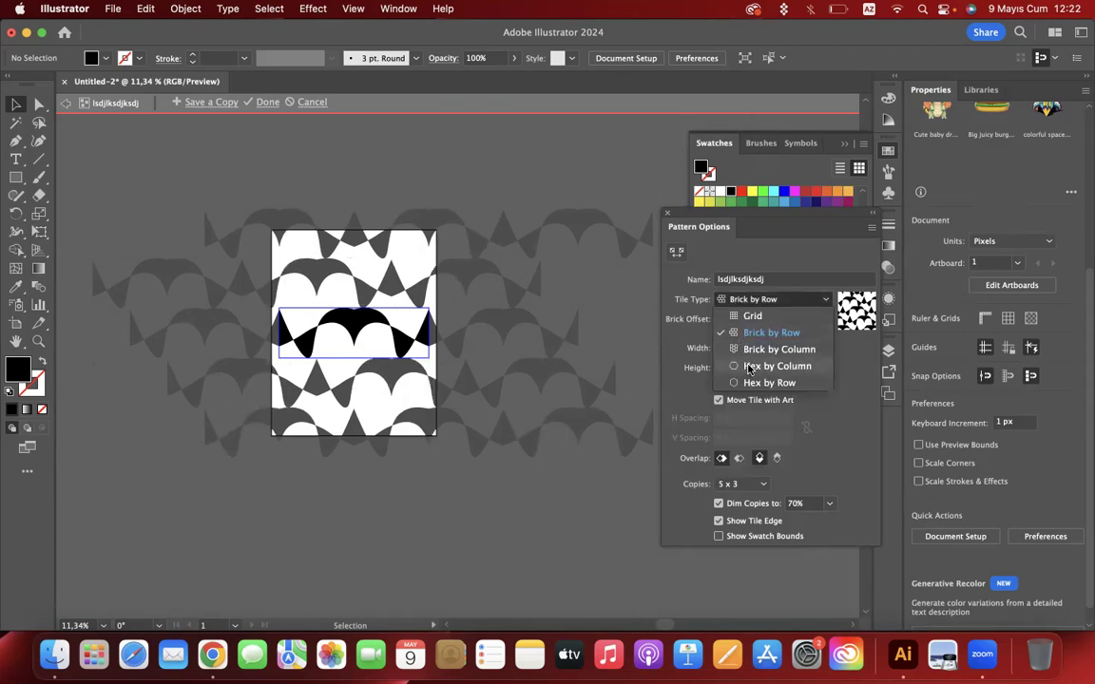
pyautogui.click(751, 366)
pyautogui.click(745, 302)
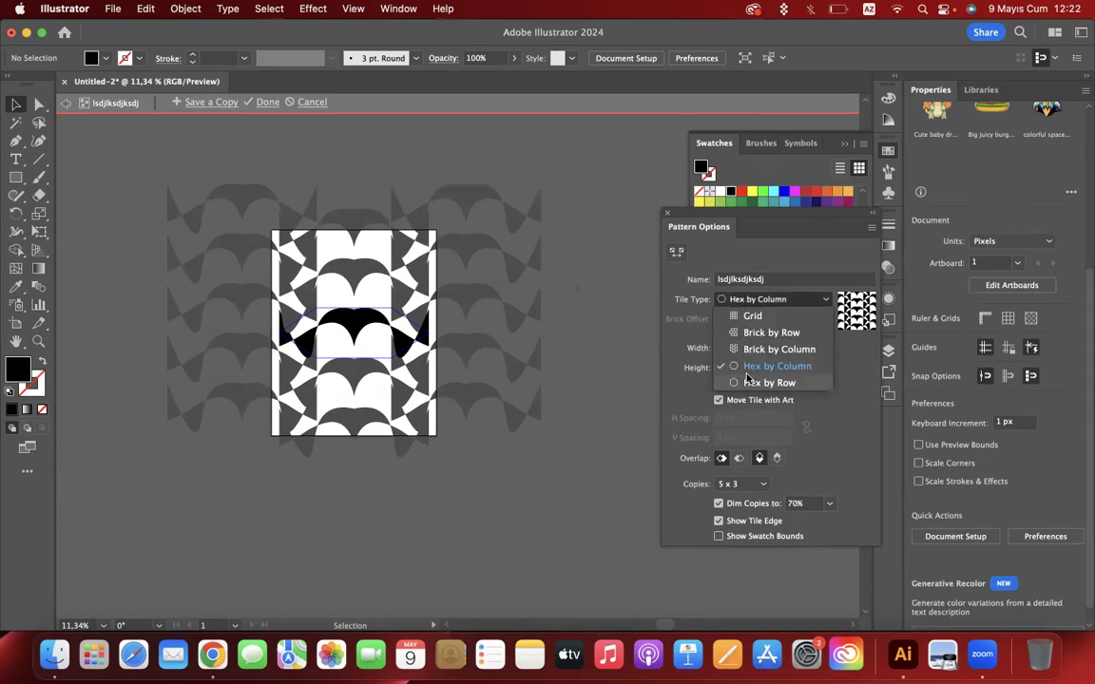
pyautogui.click(750, 379)
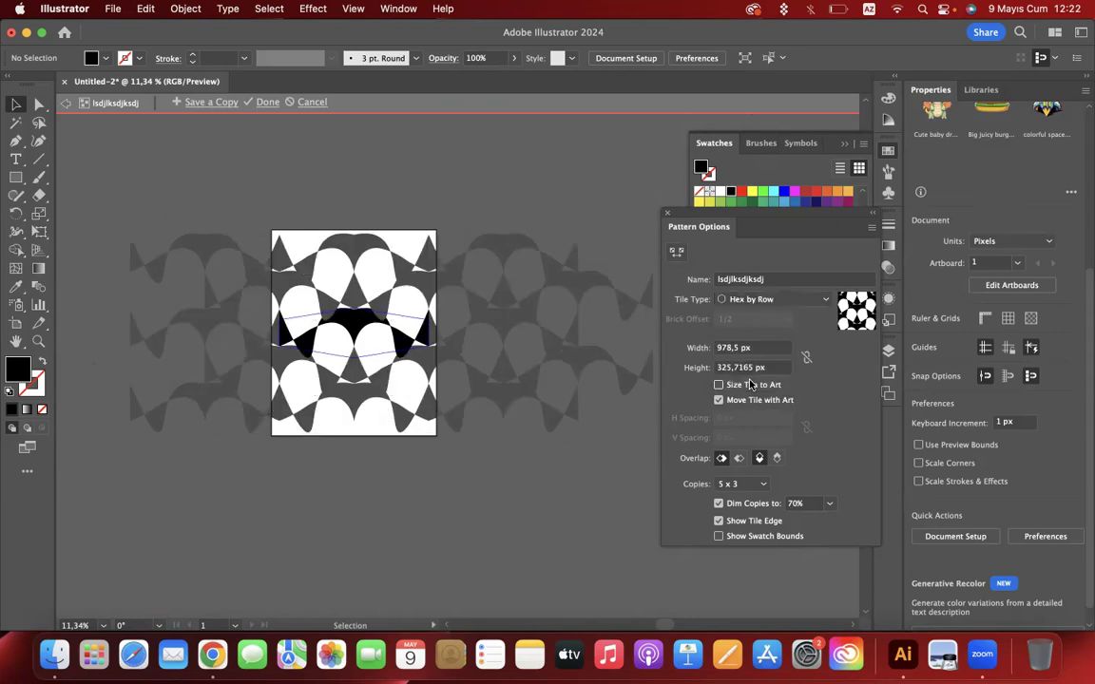
# Set the pattern's tile type to Grid and size the tile to the art
pyautogui.click(737, 300)
pyautogui.click(764, 317)
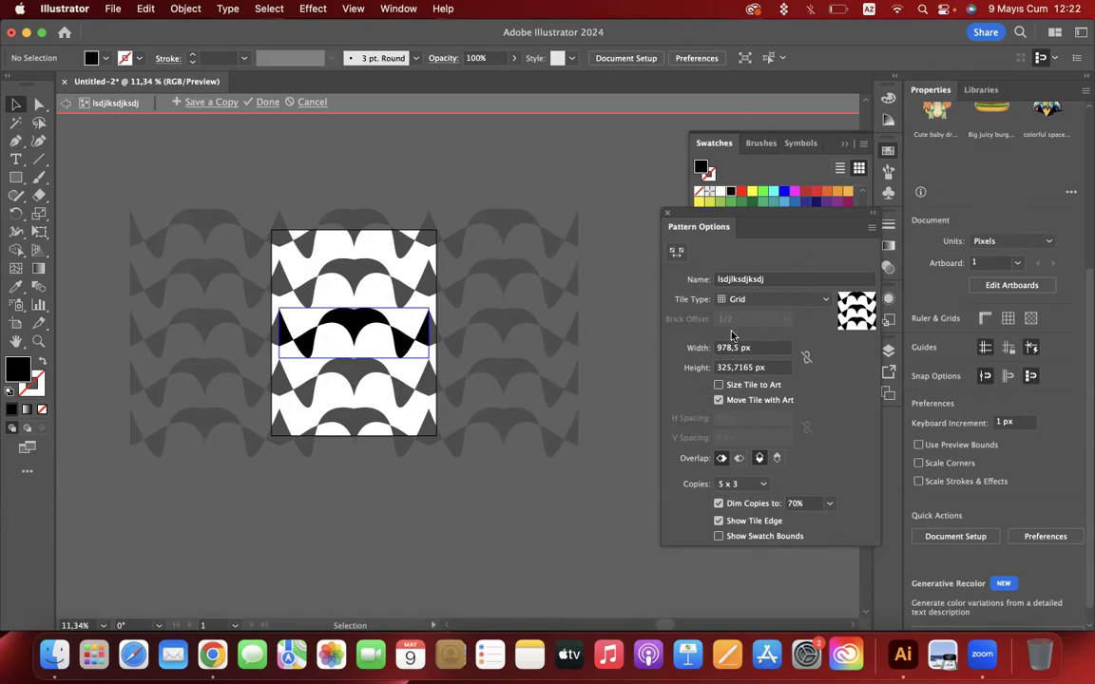
pyautogui.click(718, 385)
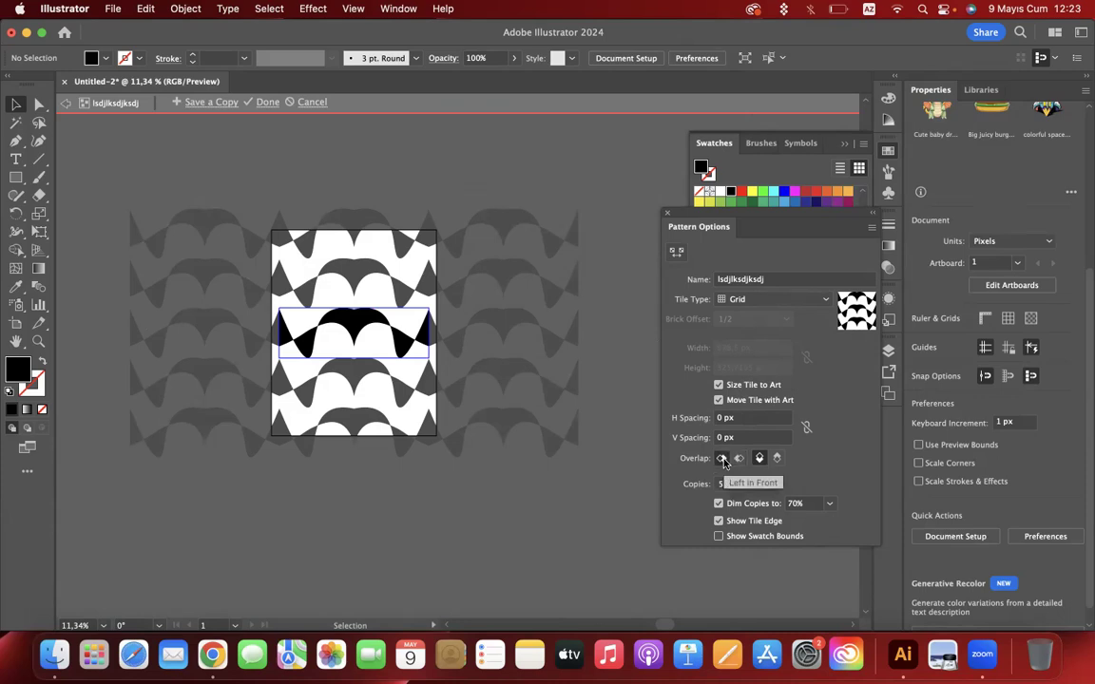
# Set the pattern overlap to Left in Front and Bottom in Front, trying 5 x 7 and 5 x 5 copies
pyautogui.click(739, 458)
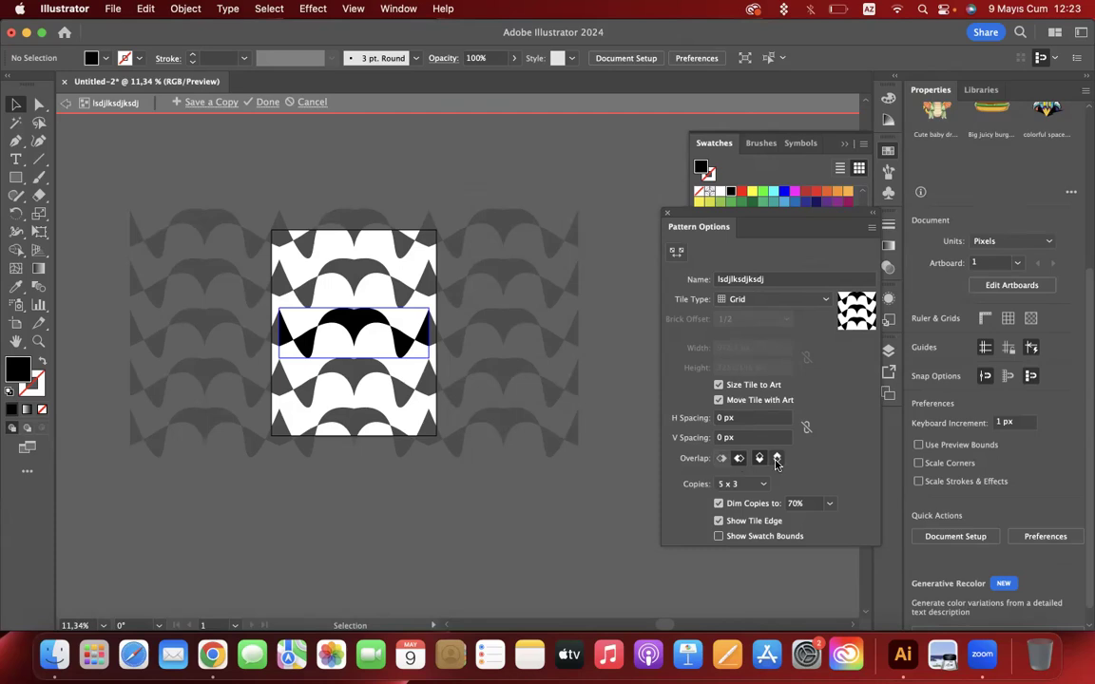
pyautogui.click(776, 460)
pyautogui.click(734, 483)
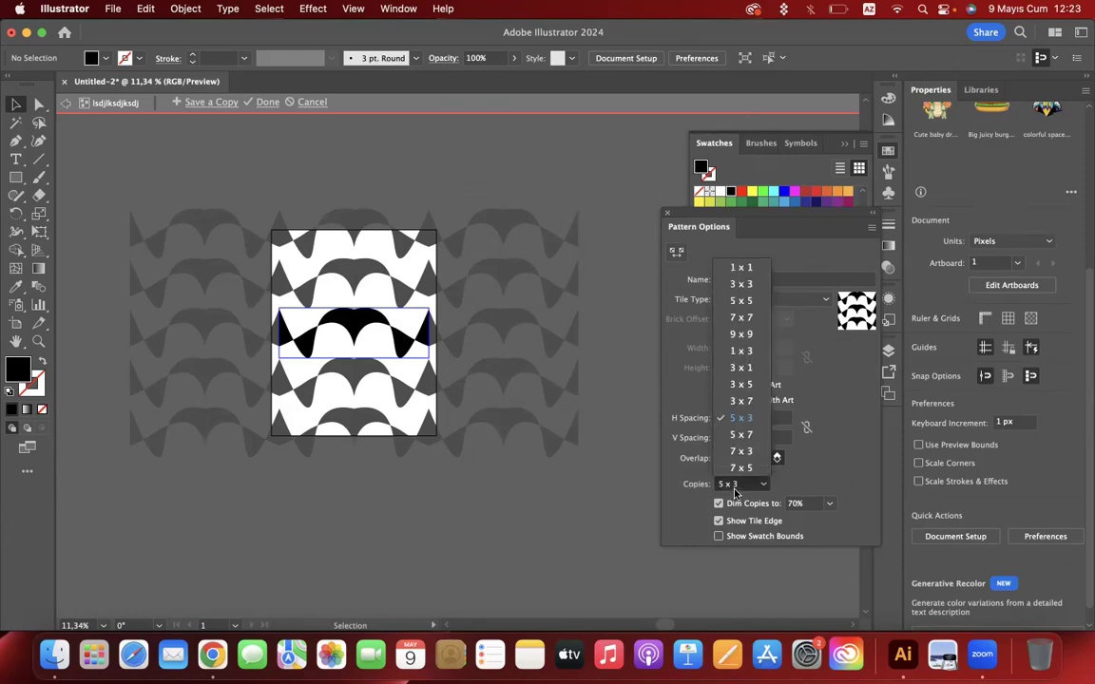
pyautogui.click(741, 435)
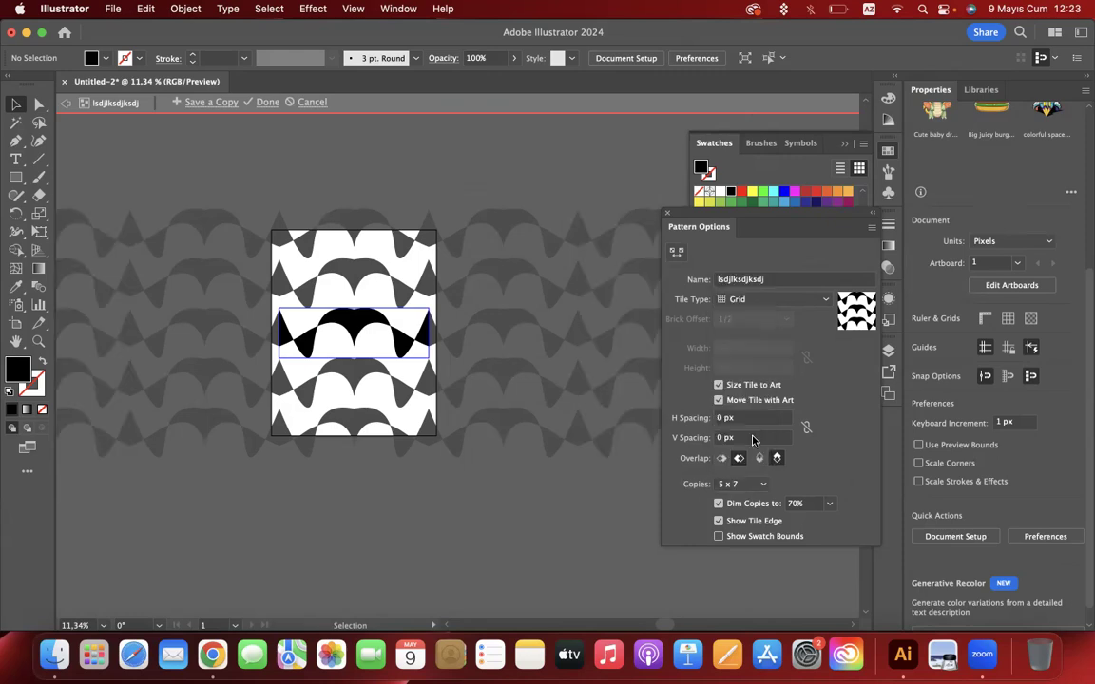
pyautogui.click(742, 485)
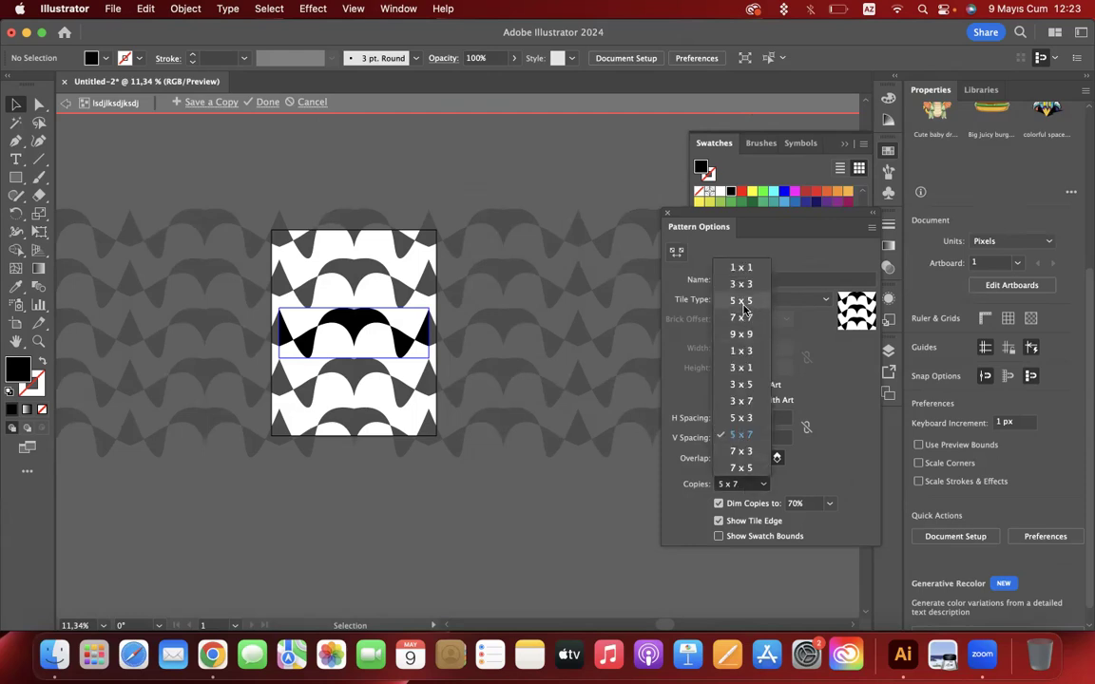
pyautogui.click(745, 309)
pyautogui.click(721, 458)
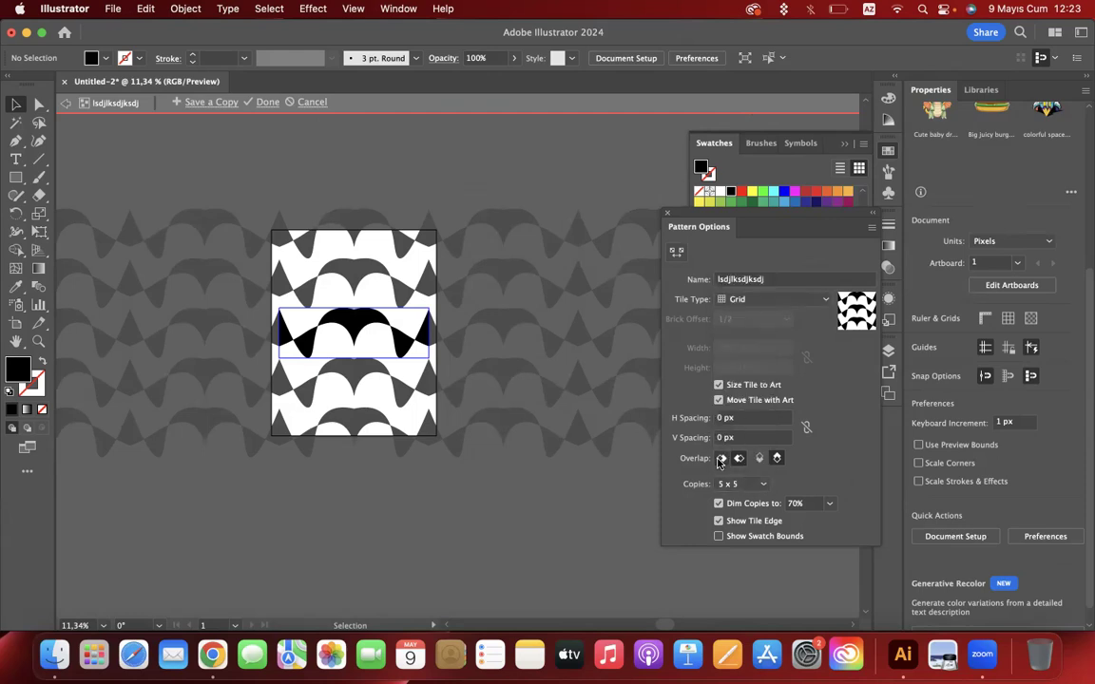
# Try 1 x 3 preview copies, and set the pattern's copies to 5 x 3
pyautogui.click(739, 485)
pyautogui.click(743, 269)
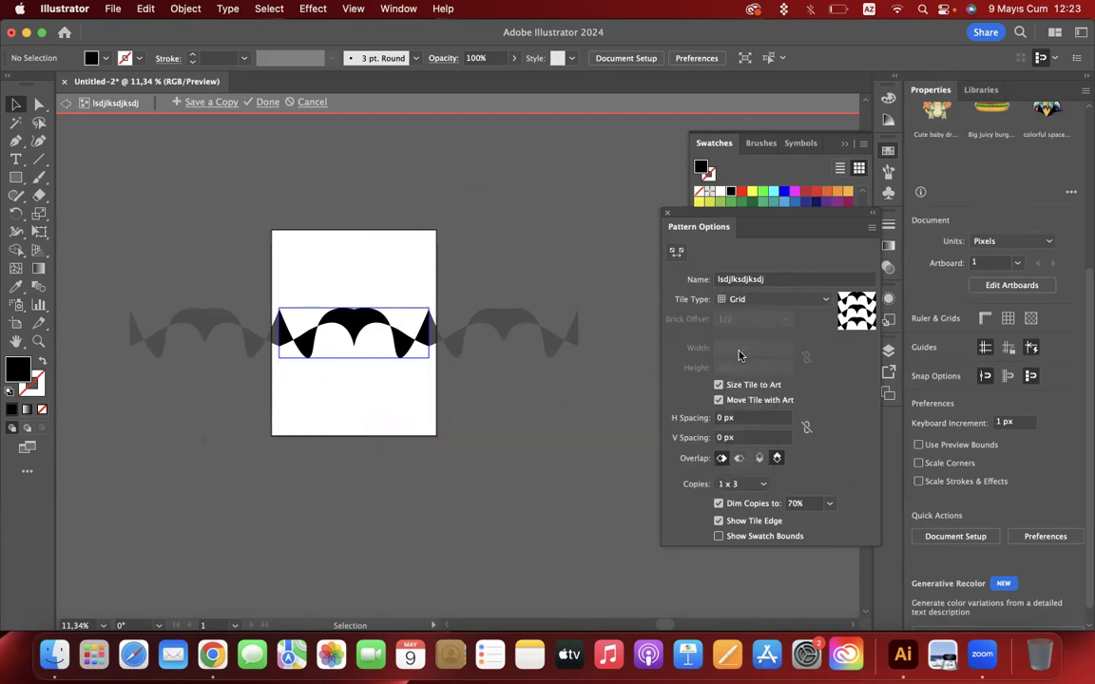
pyautogui.click(741, 485)
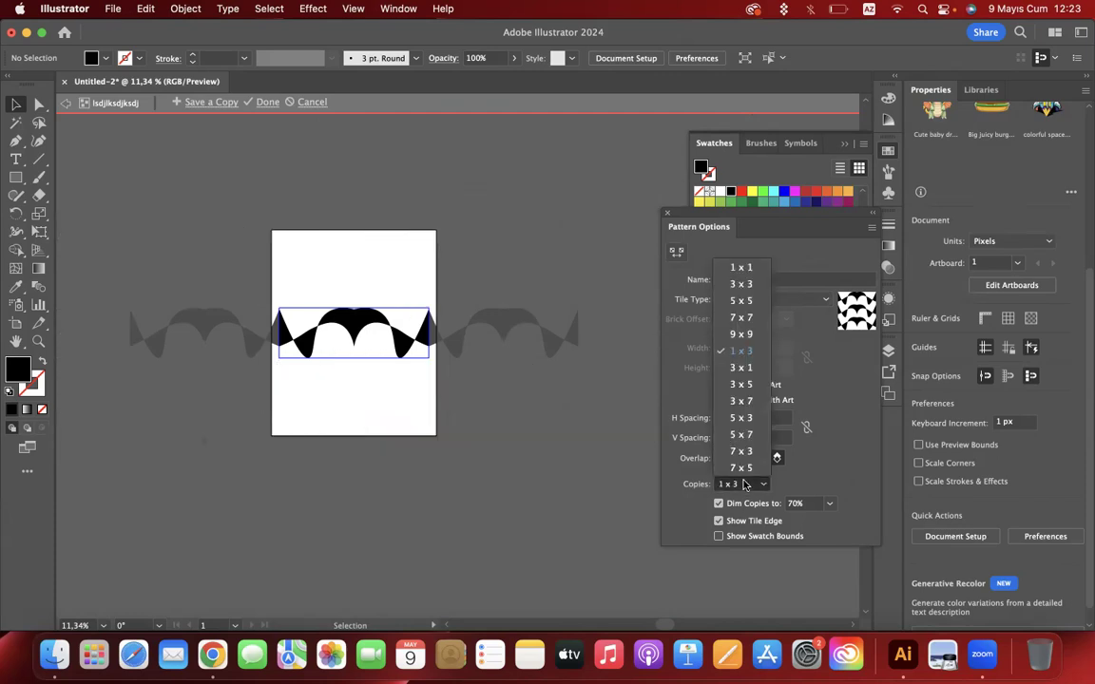
pyautogui.click(744, 426)
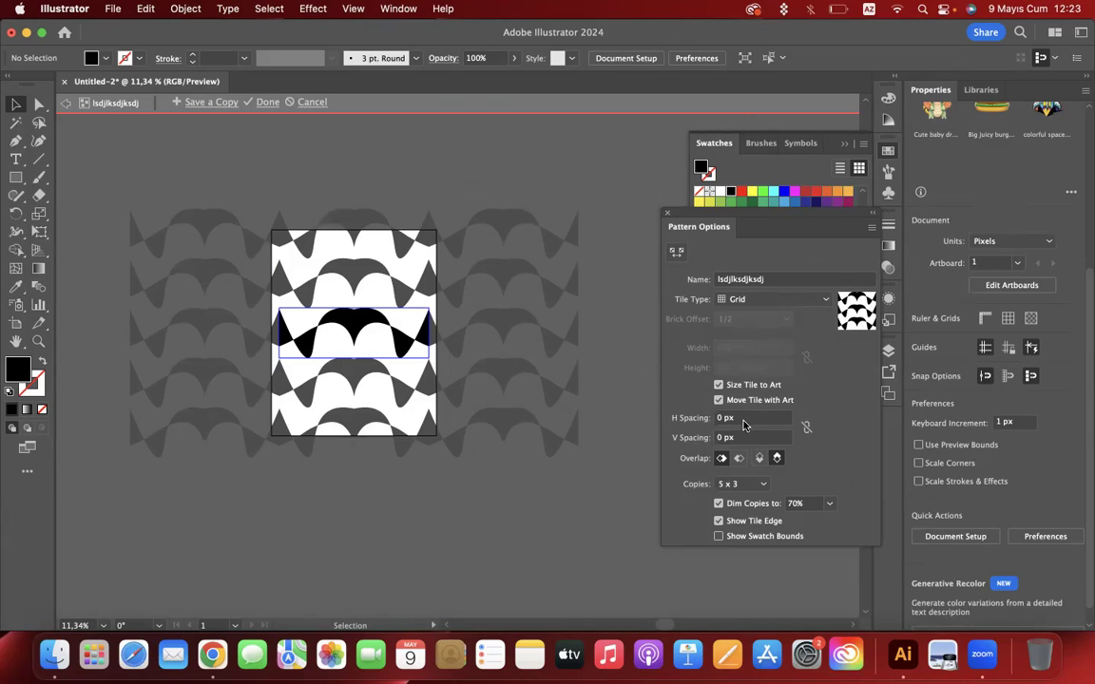
# Finish editing the pattern and delete the original motif from the artboard
pyautogui.click(264, 102)
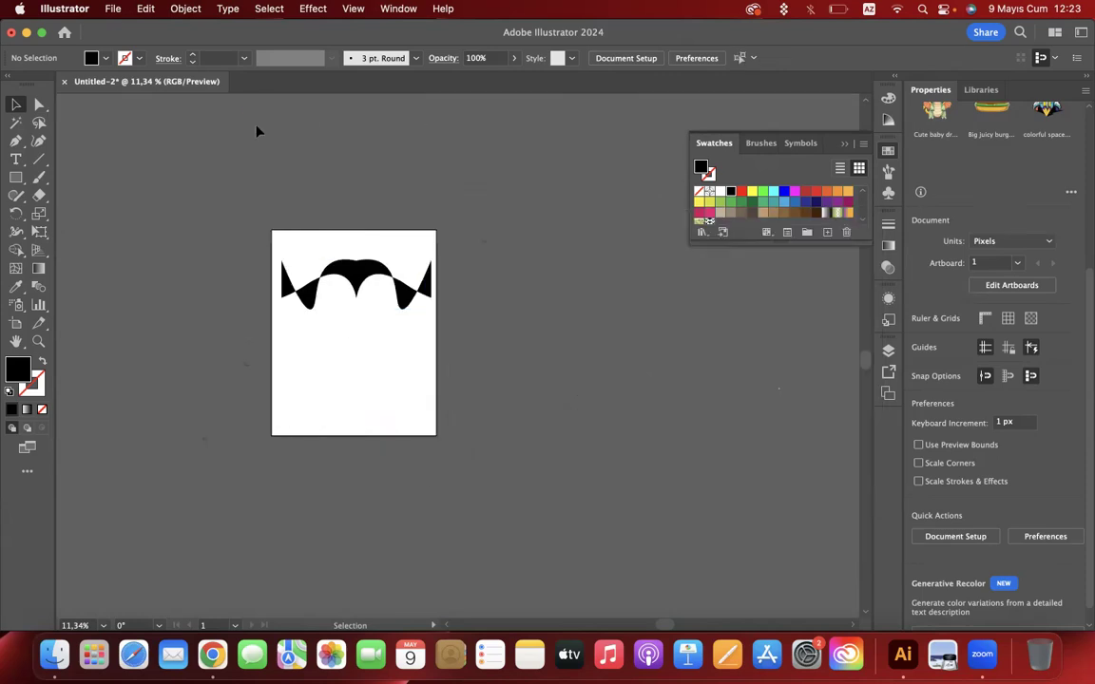
pyautogui.click(353, 276)
pyautogui.press('Delete')
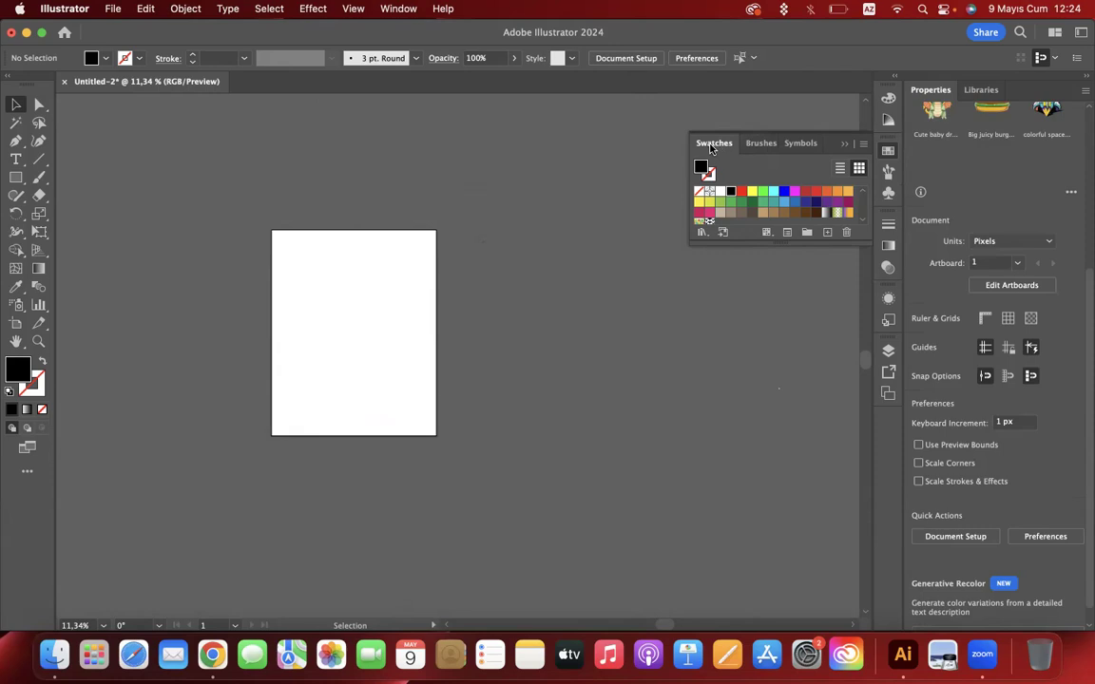
# Locate the new lsdjlksdjksdj pattern among the document's swatches
pyautogui.click(398, 8)
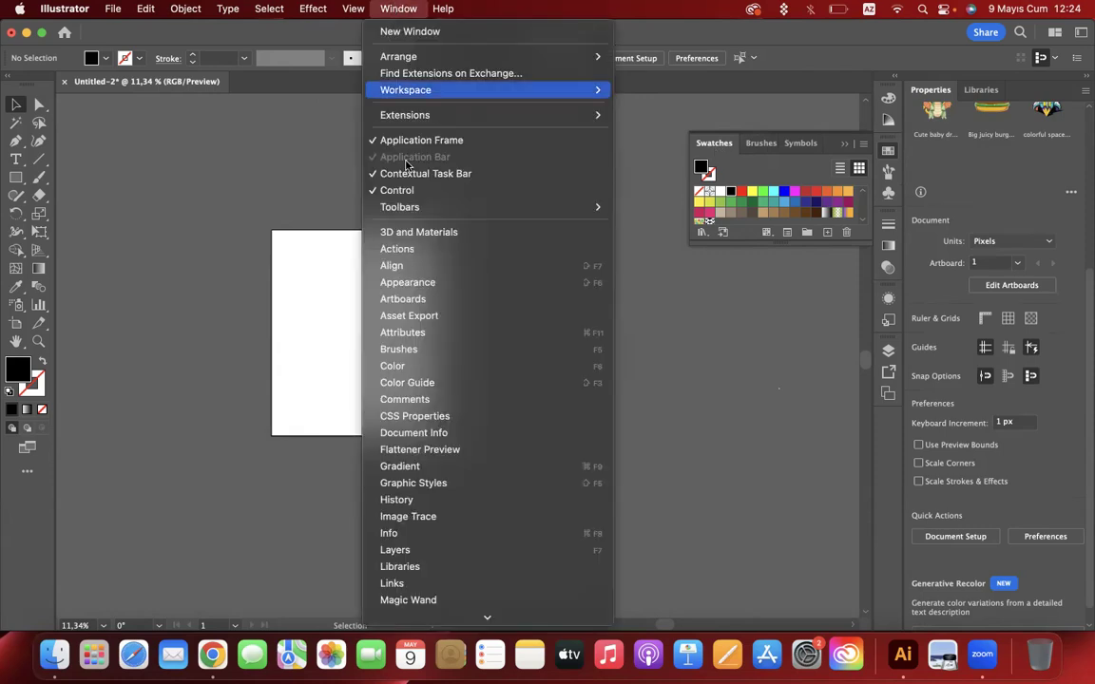
pyautogui.moveTo(489, 616)
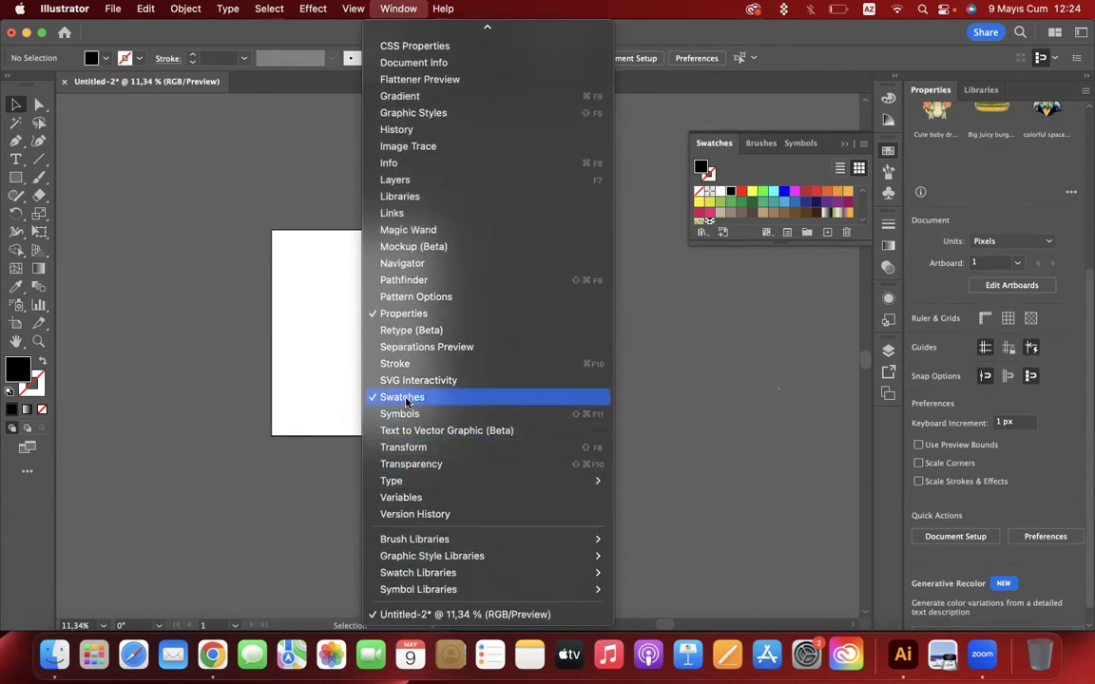
pyautogui.click(750, 173)
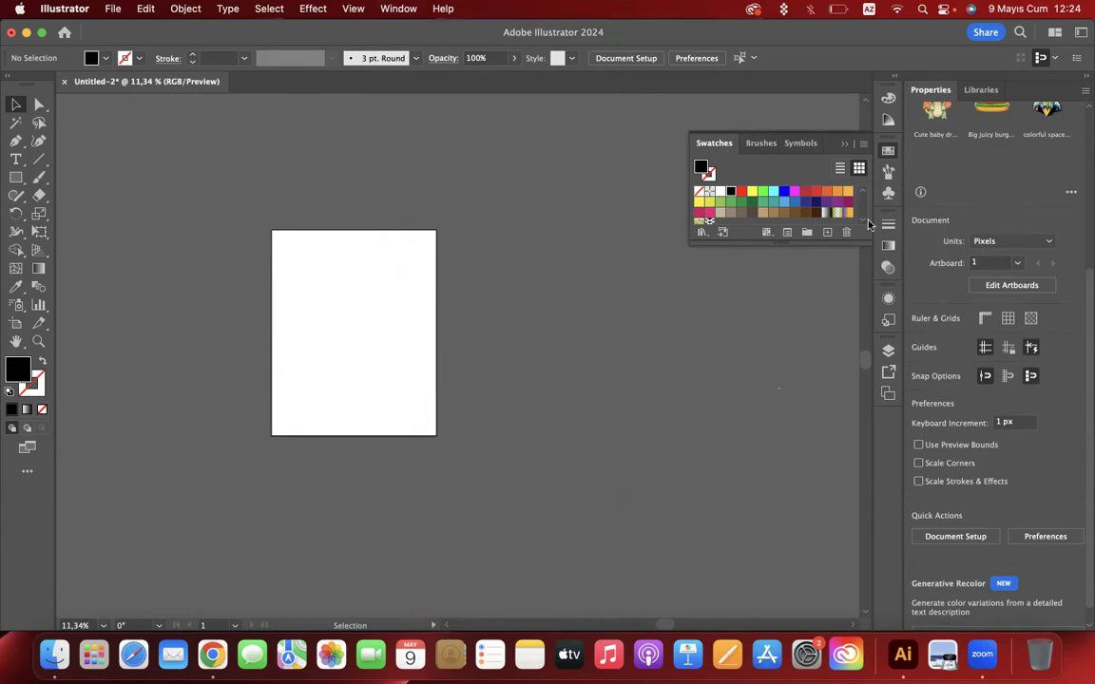
pyautogui.scroll(-3, 708, 195)
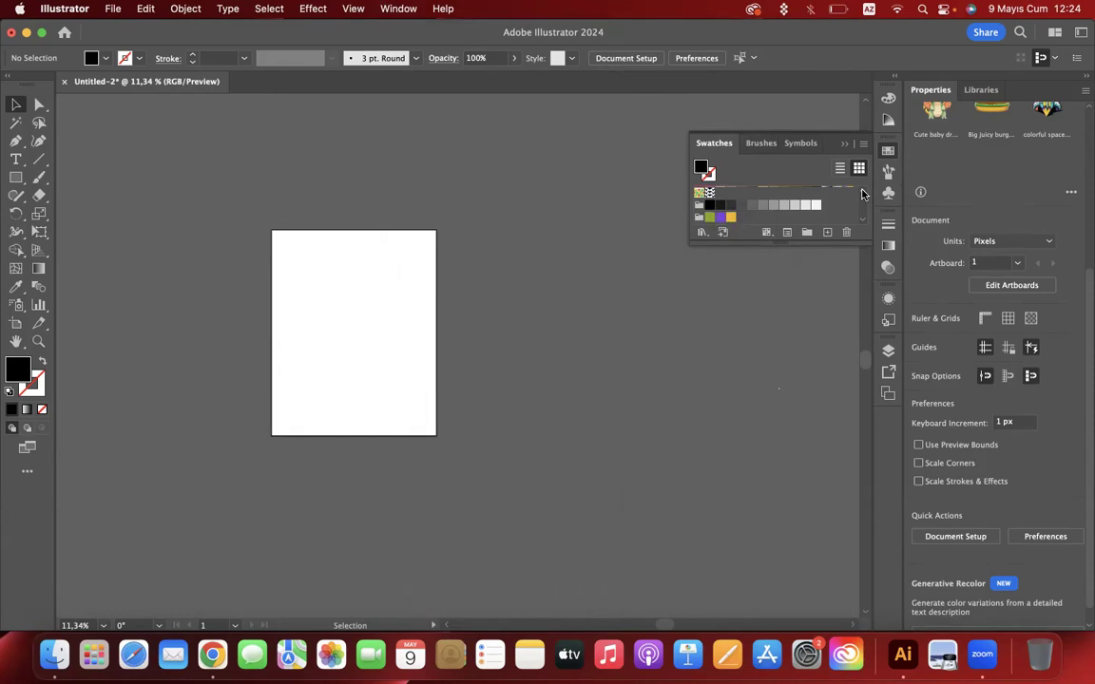
pyautogui.scroll(2, 777, 176)
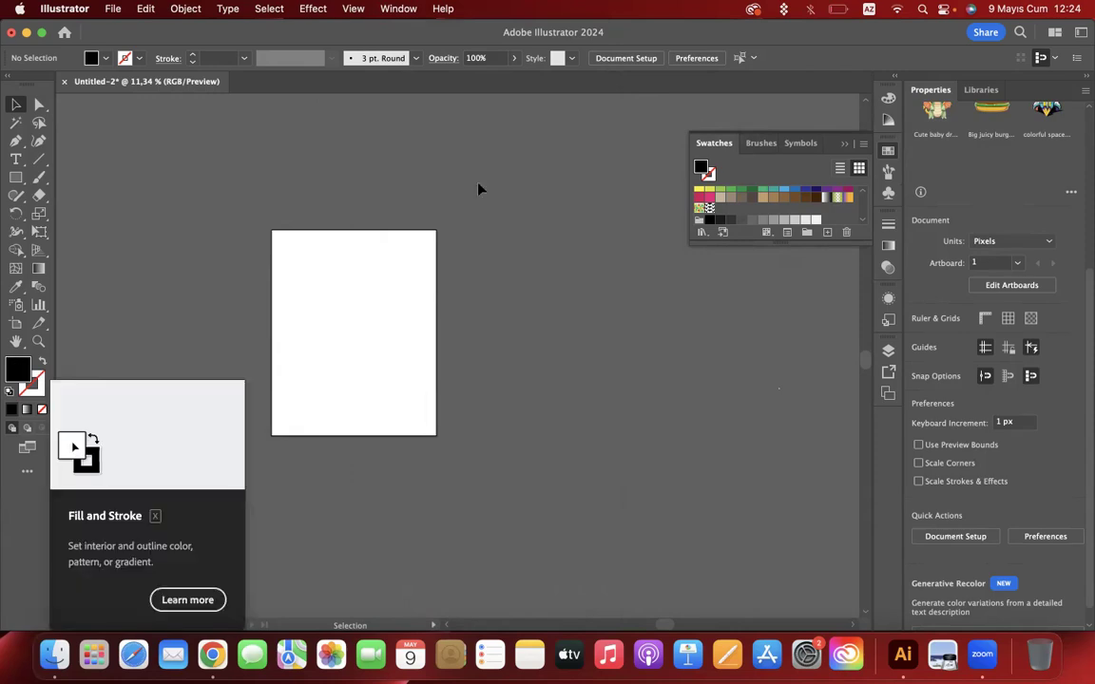
pyautogui.click(836, 10)
pyautogui.click(835, 10)
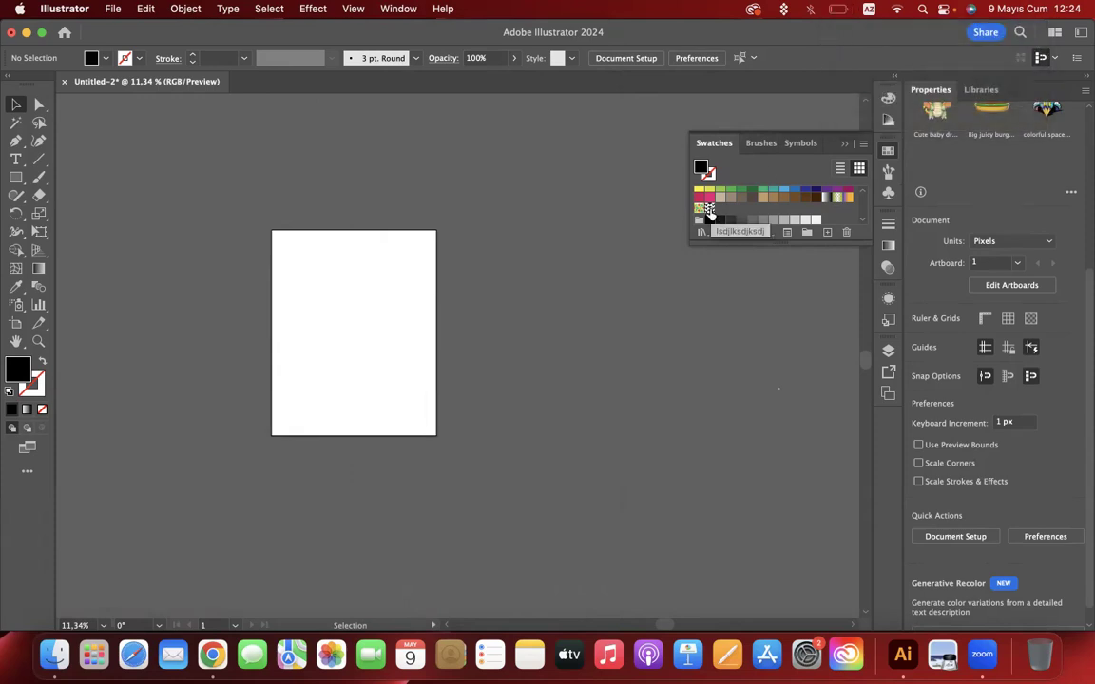
# Set the fill to the lsdjlksdjksdj pattern swatch
pyautogui.click(752, 197)
pyautogui.click(31, 381)
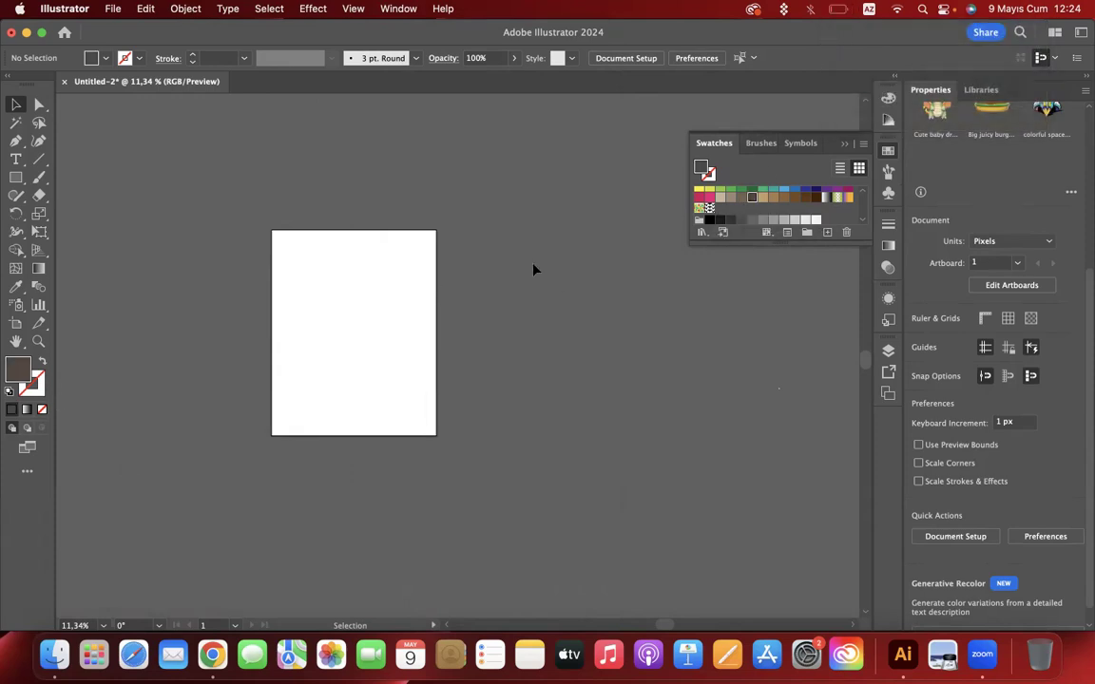
pyautogui.click(707, 211)
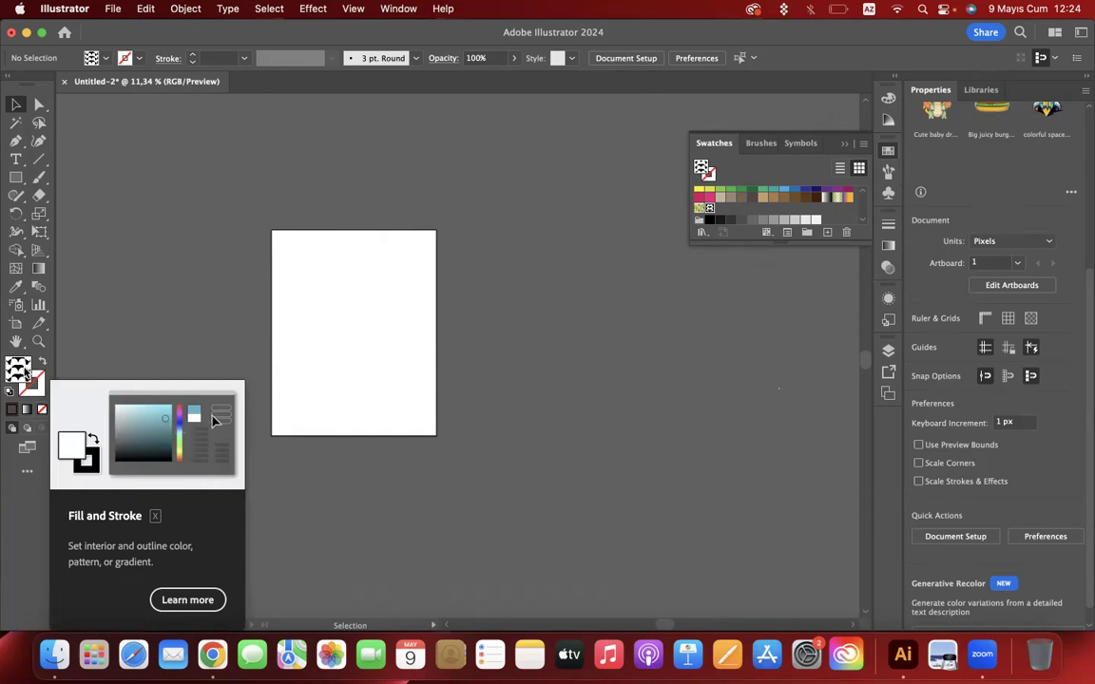
# Draw a pattern-filled rectangle that covers the whole artboard, and deselect it
pyautogui.click(15, 176)
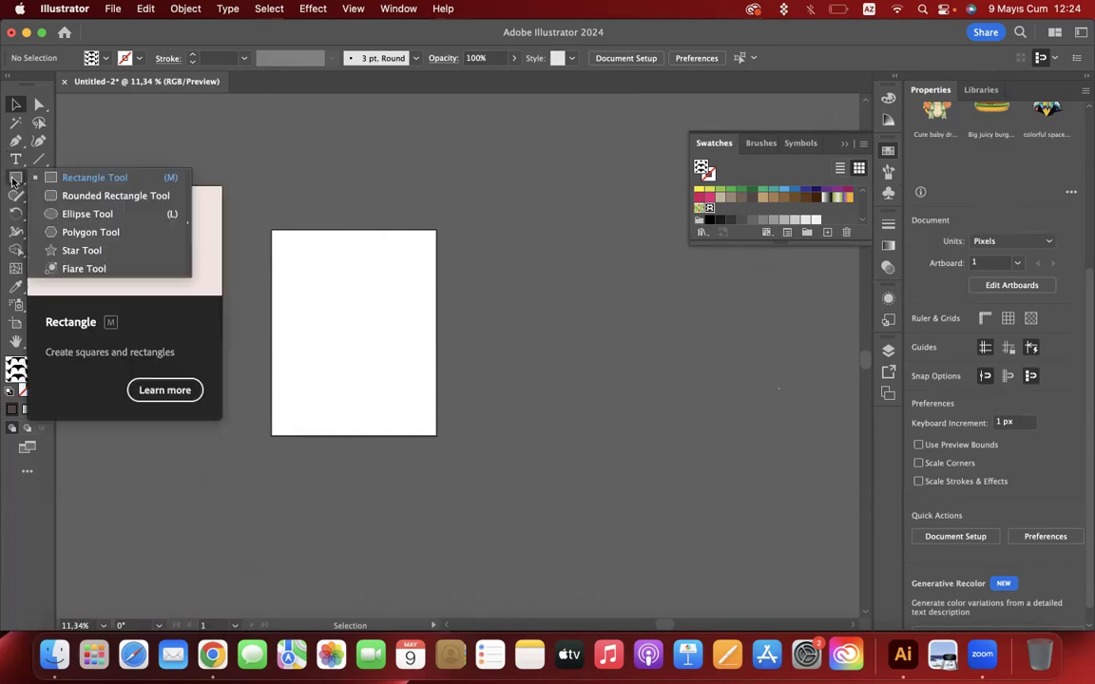
pyautogui.click(81, 179)
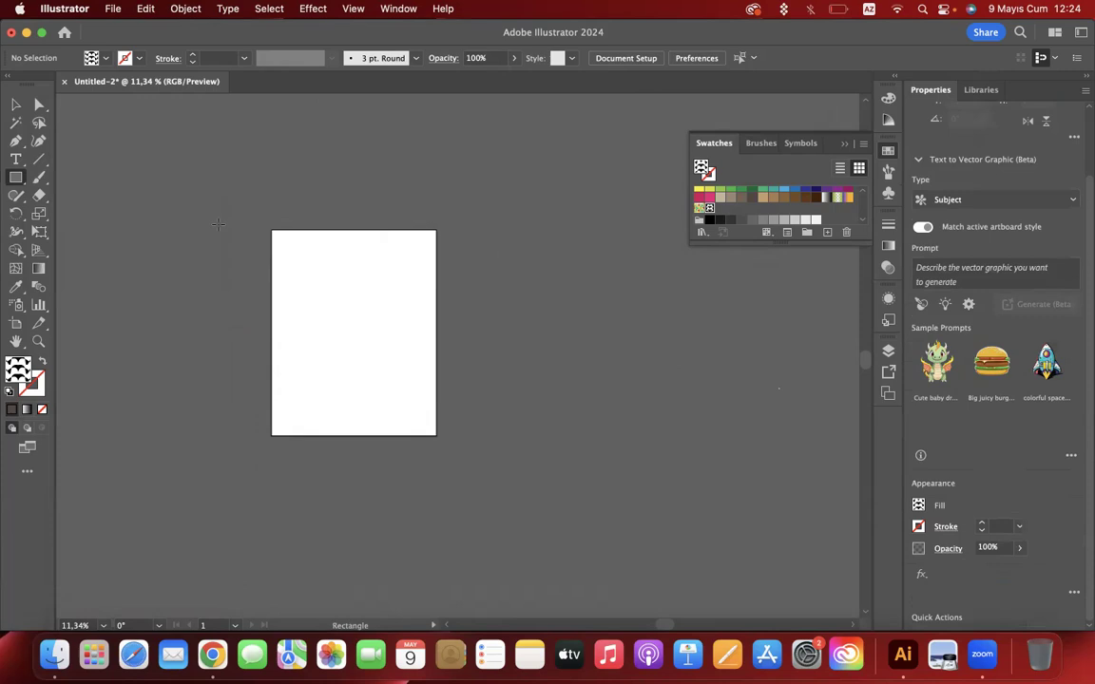
pyautogui.moveTo(272, 230); pyautogui.dragTo(717, 551)
pyautogui.moveTo(713, 436)
pyautogui.mouseDown()
pyautogui.moveTo(253, 434)
pyautogui.moveTo(33, 460)
pyautogui.moveTo(569, 353)
pyautogui.moveTo(361, 503)
pyautogui.moveTo(556, 481)
pyautogui.moveTo(254, 175)
pyautogui.moveTo(310, 574)
pyautogui.moveTo(537, 366)
pyautogui.moveTo(708, 526)
pyautogui.moveTo(760, 447)
pyautogui.moveTo(385, 432)
pyautogui.moveTo(421, 435)
pyautogui.mouseUp()
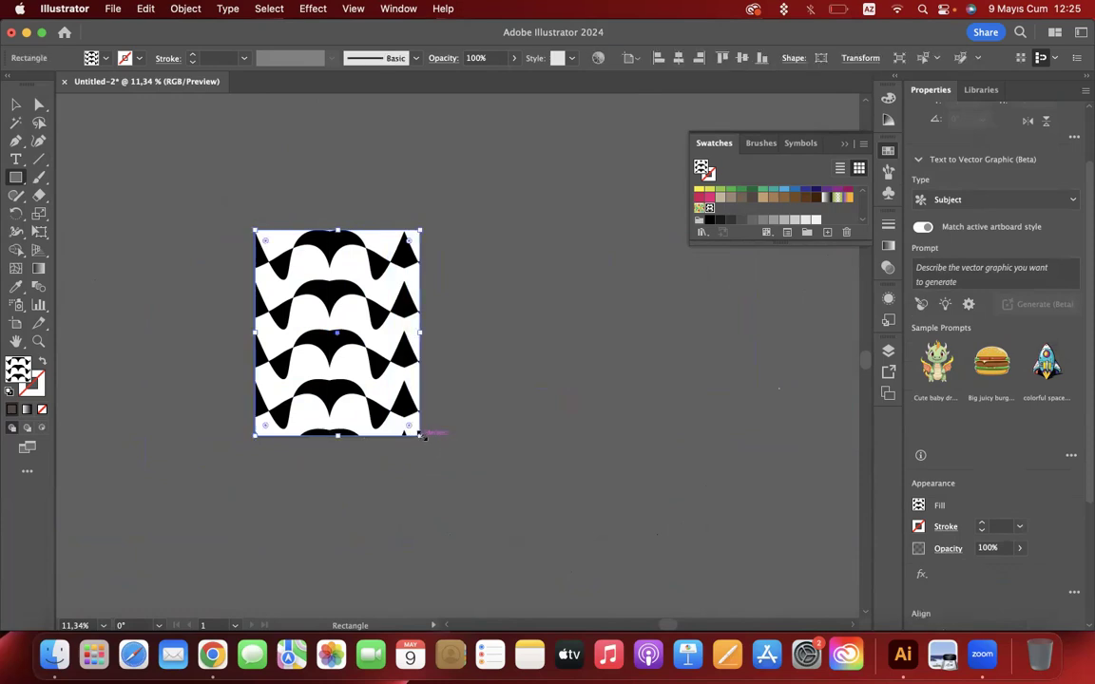
pyautogui.press('v')
pyautogui.click(469, 247)
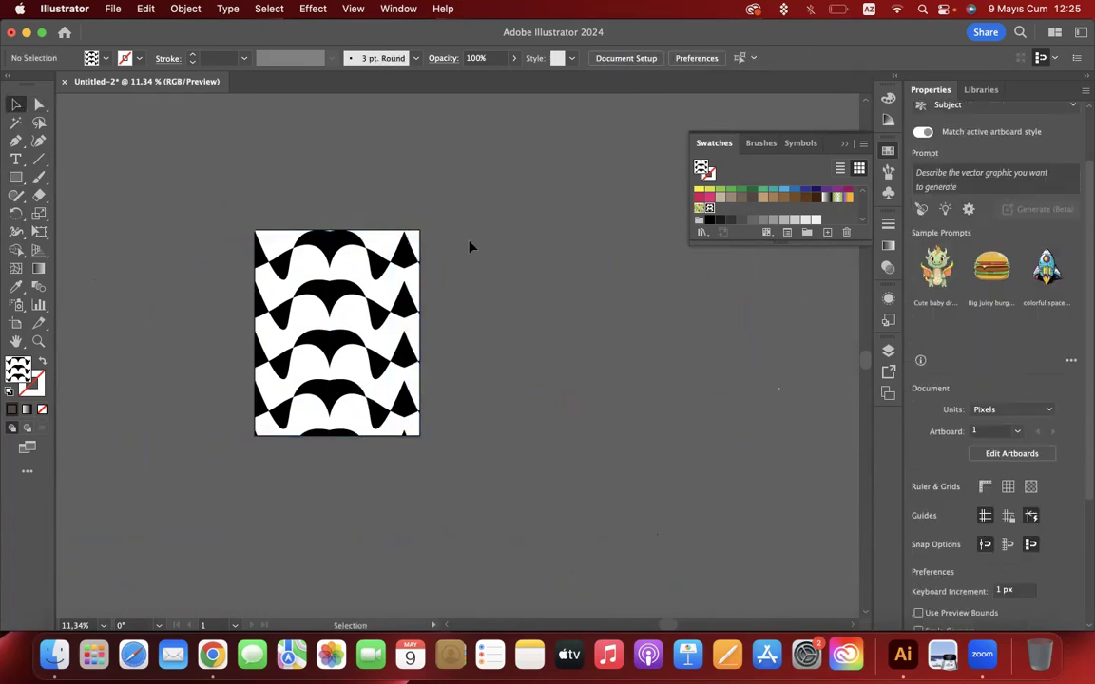
# Expand the pattern-filled rectangle into editable shapes
pyautogui.click(311, 266)
pyautogui.click(185, 8)
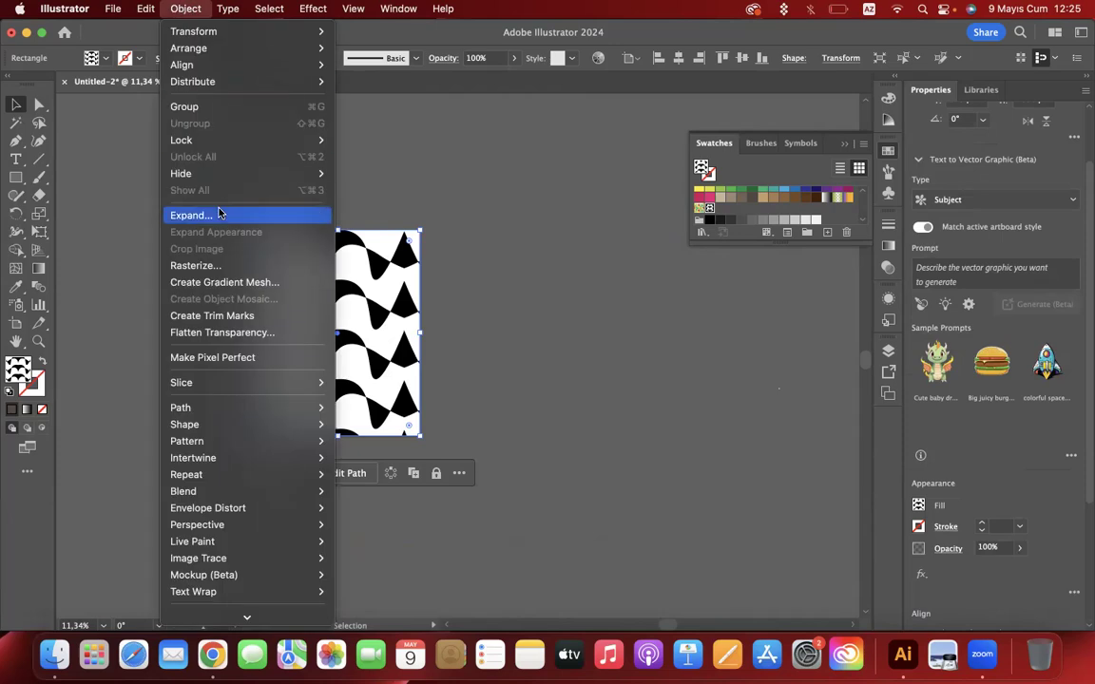
pyautogui.click(220, 214)
pyautogui.press('Return')
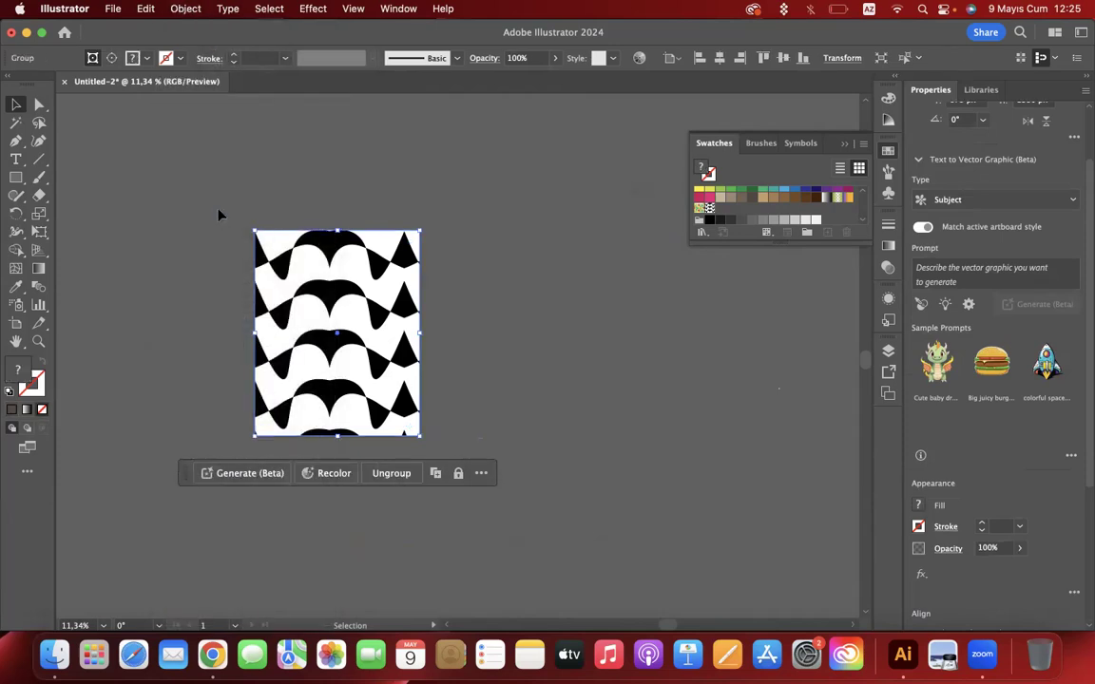
pyautogui.click(185, 9)
pyautogui.click(215, 215)
pyautogui.press('Return')
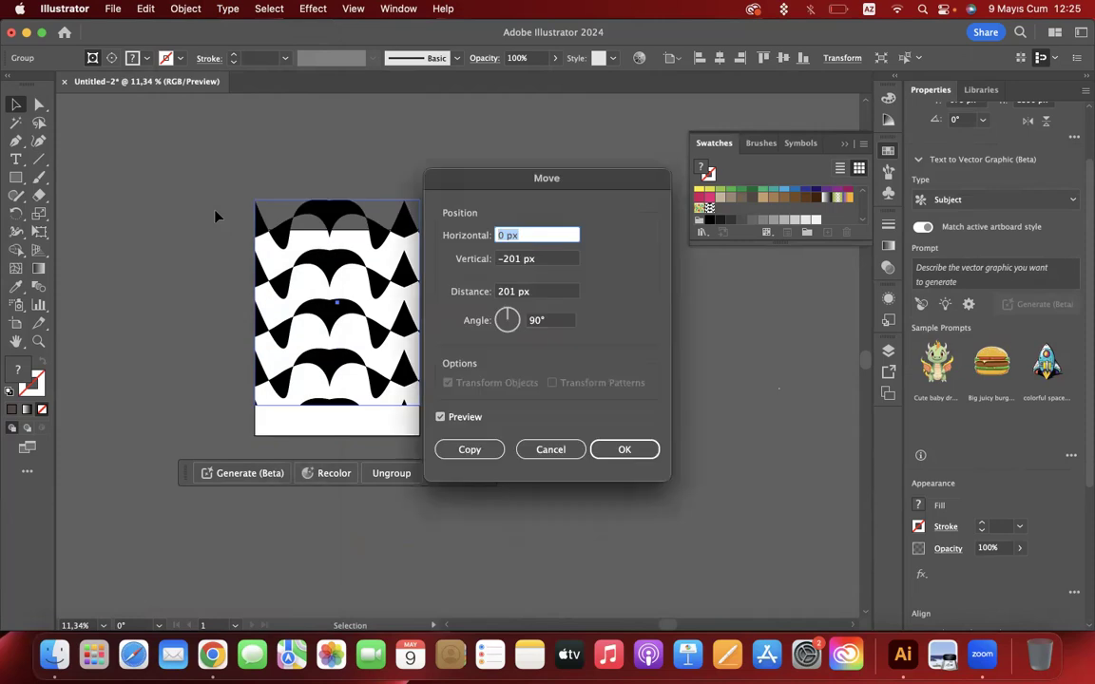
pyautogui.click(561, 451)
pyautogui.click(574, 303)
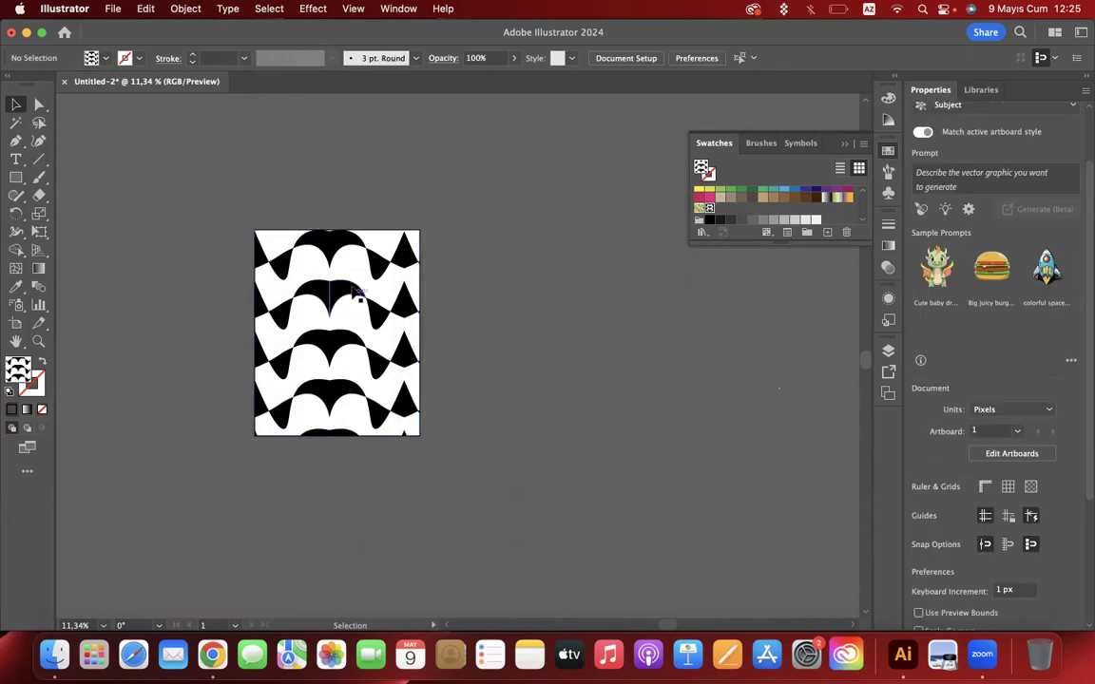
# Examine the individual black shapes of the expanded pattern with the Direct Selection tool
pyautogui.click(344, 294)
pyautogui.click(333, 252)
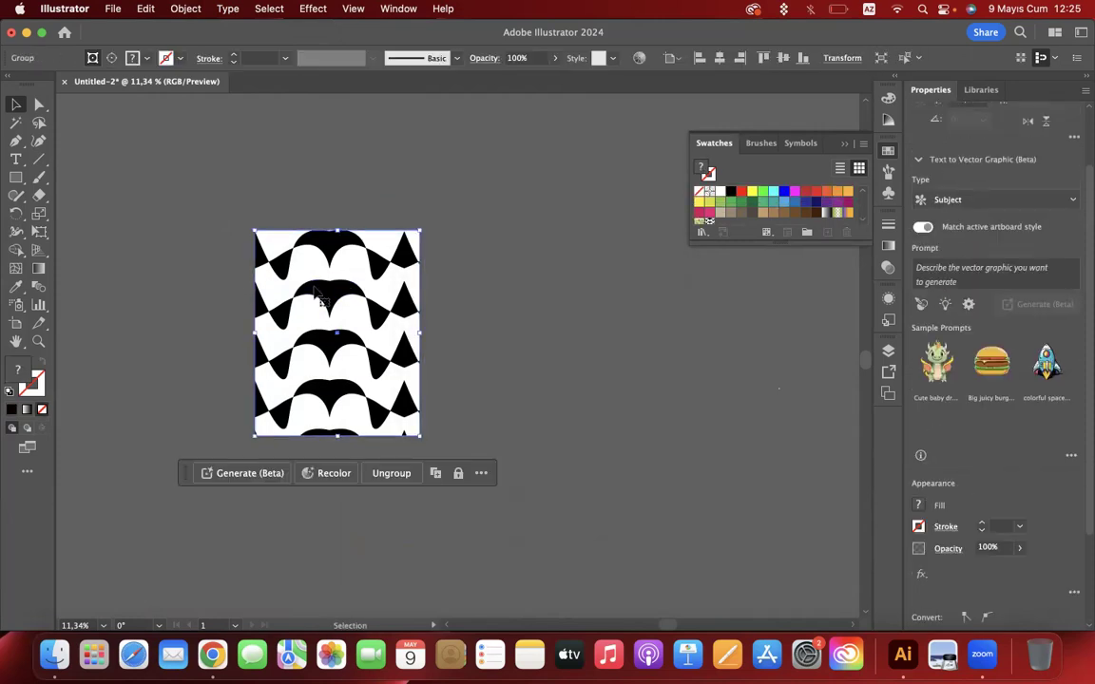
pyautogui.click(39, 104)
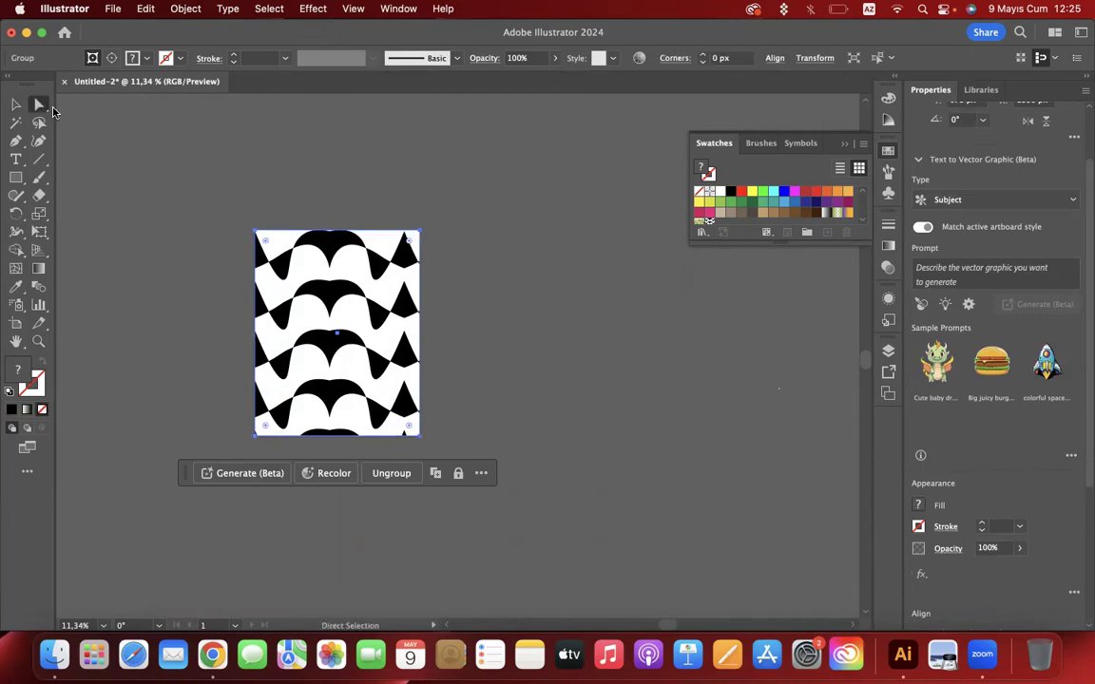
pyautogui.click(330, 288)
pyautogui.click(351, 292)
pyautogui.click(315, 290)
pyautogui.click(331, 233)
pyautogui.click(314, 237)
pyautogui.click(316, 241)
pyautogui.click(383, 273)
pyautogui.click(378, 303)
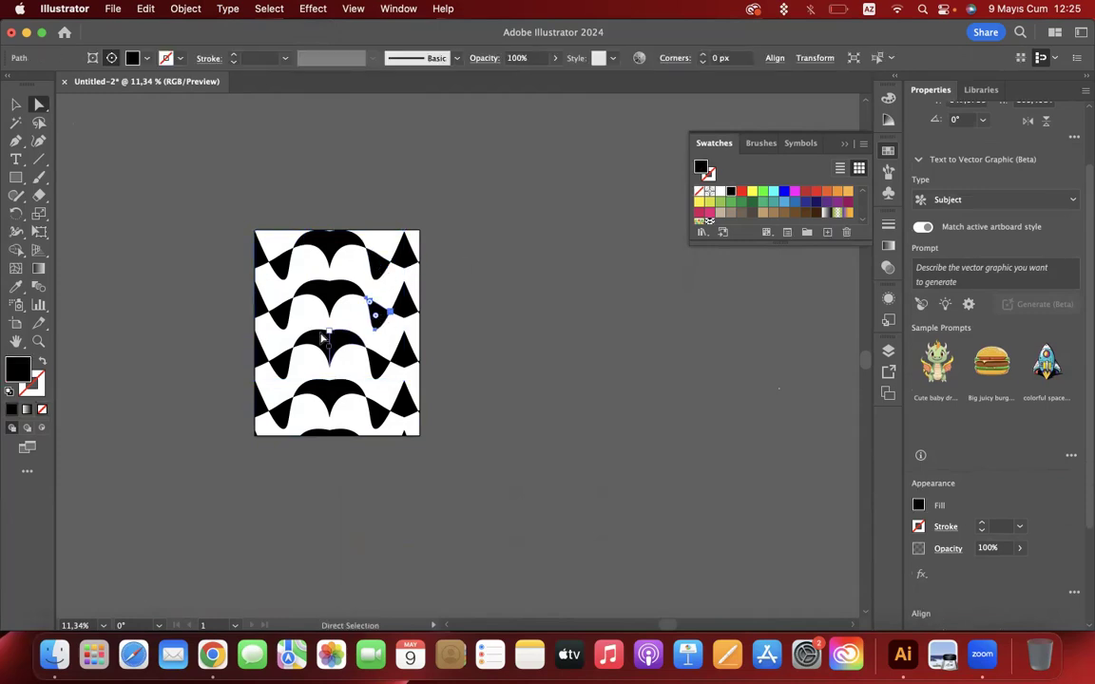
pyautogui.click(268, 356)
pyautogui.click(258, 321)
pyautogui.click(282, 319)
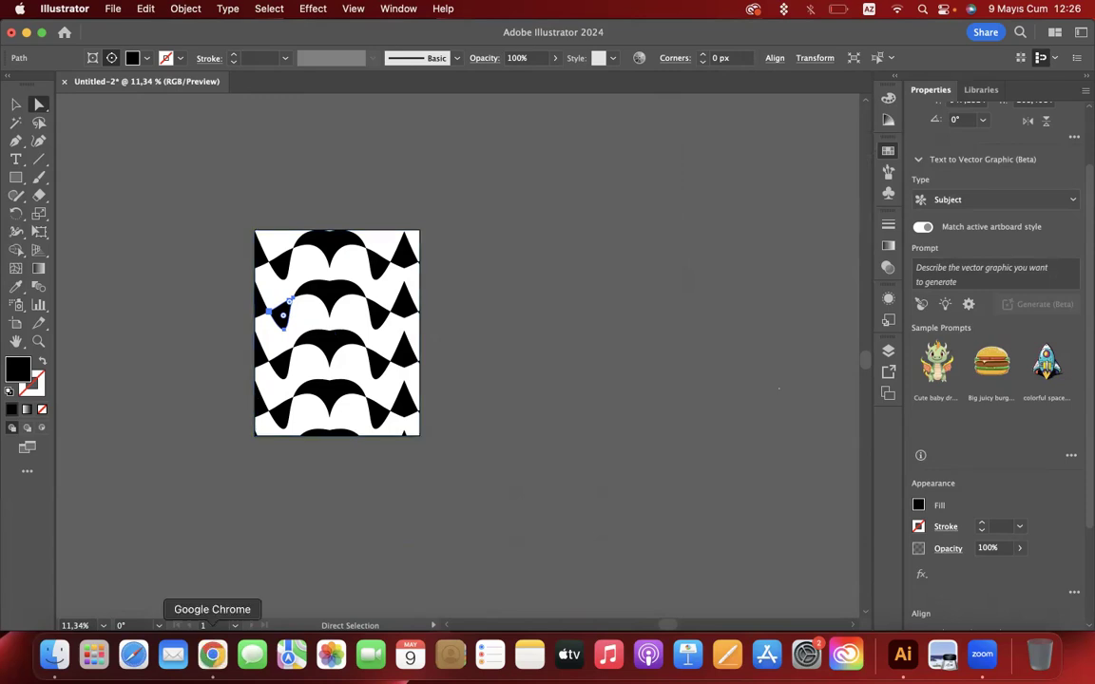
# Switch to Google Chrome and open Pinterest in a new tab
pyautogui.click(212, 654)
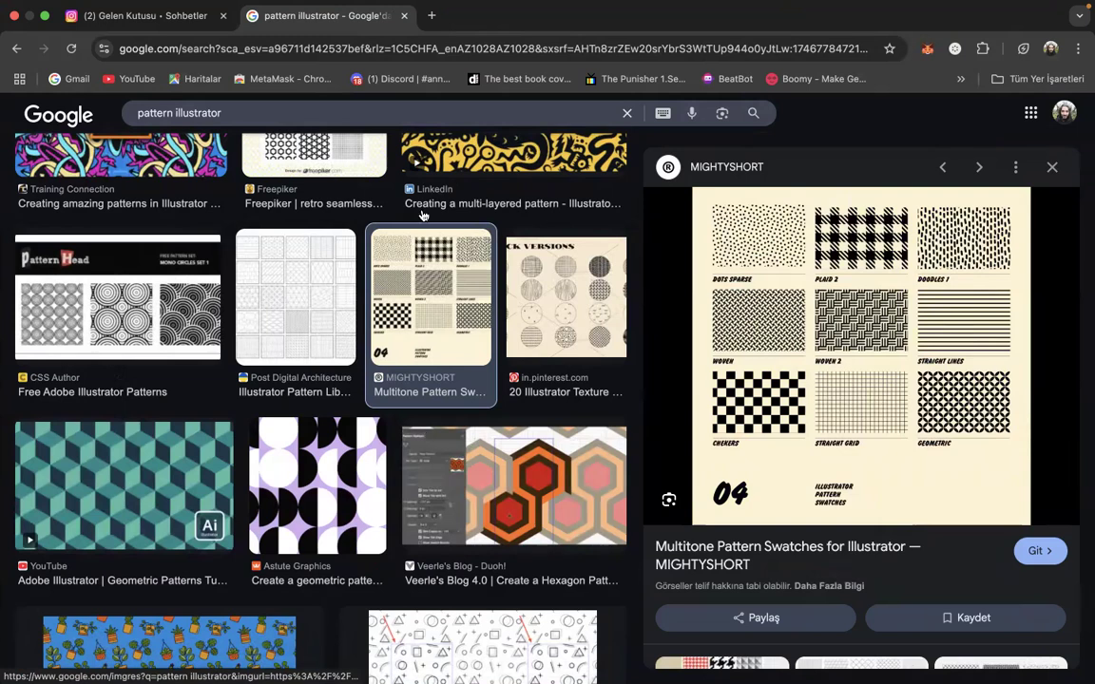
pyautogui.click(431, 15)
pyautogui.write('pi')
pyautogui.press('Return')
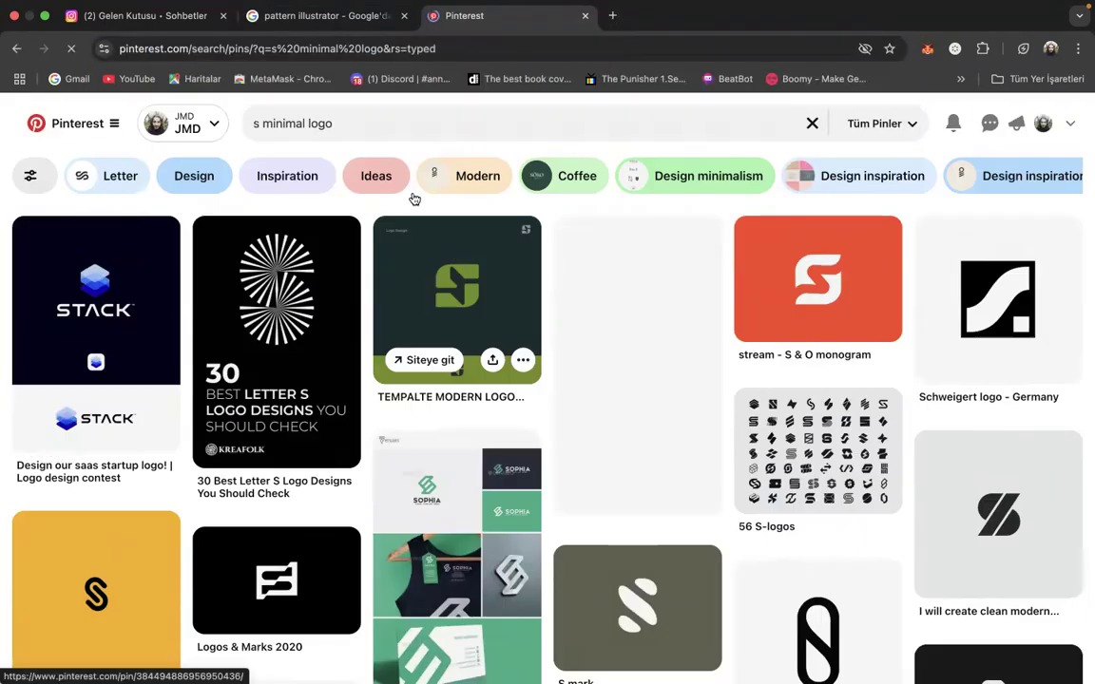
# Search Pinterest for "pattern illustration"
pyautogui.click(351, 123)
pyautogui.write('pat')
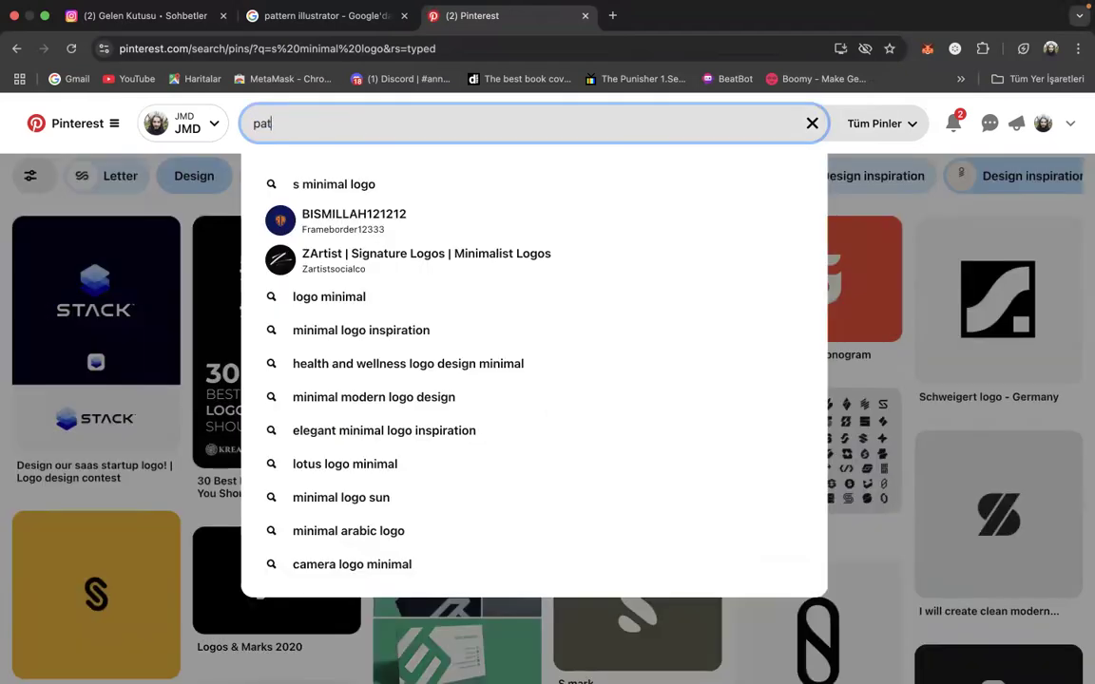
pyautogui.write('tern illus')
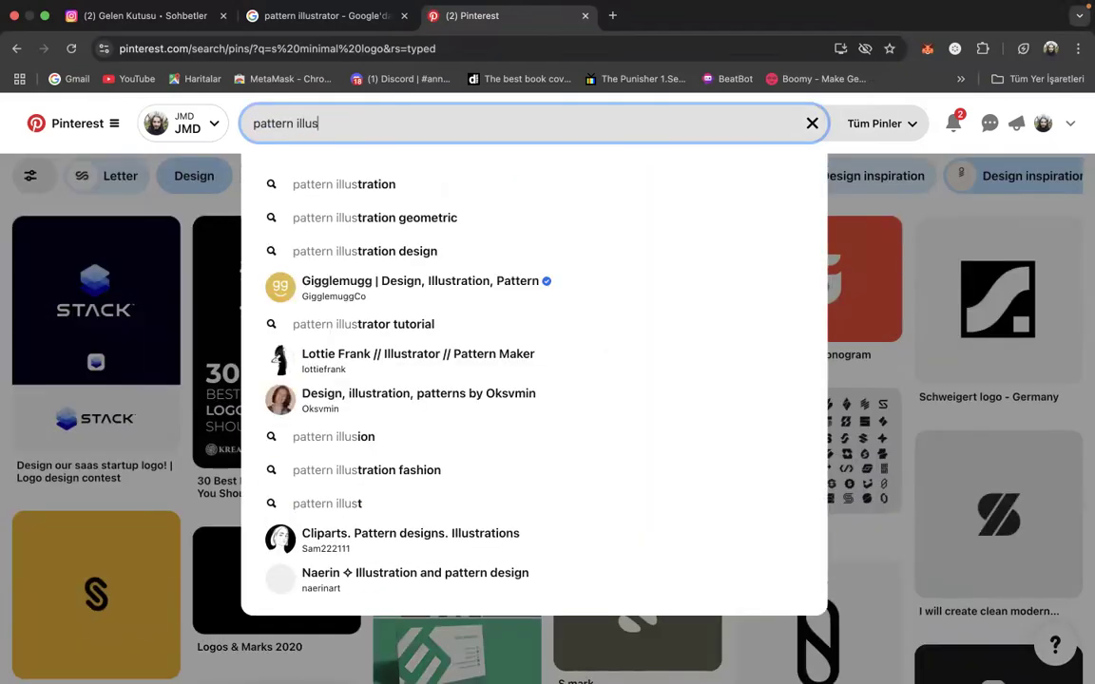
pyautogui.press('Down')
pyautogui.press('Return')
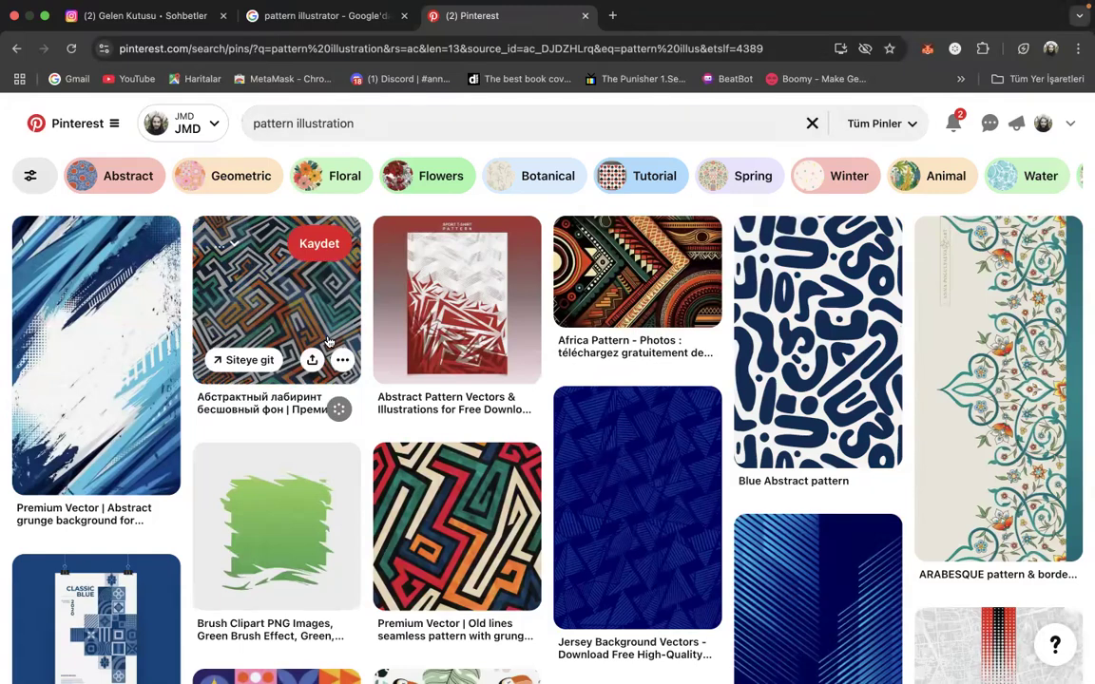
# Open the multicoloured maze pattern pin and examine the related pattern designs beneath it
pyautogui.click(295, 306)
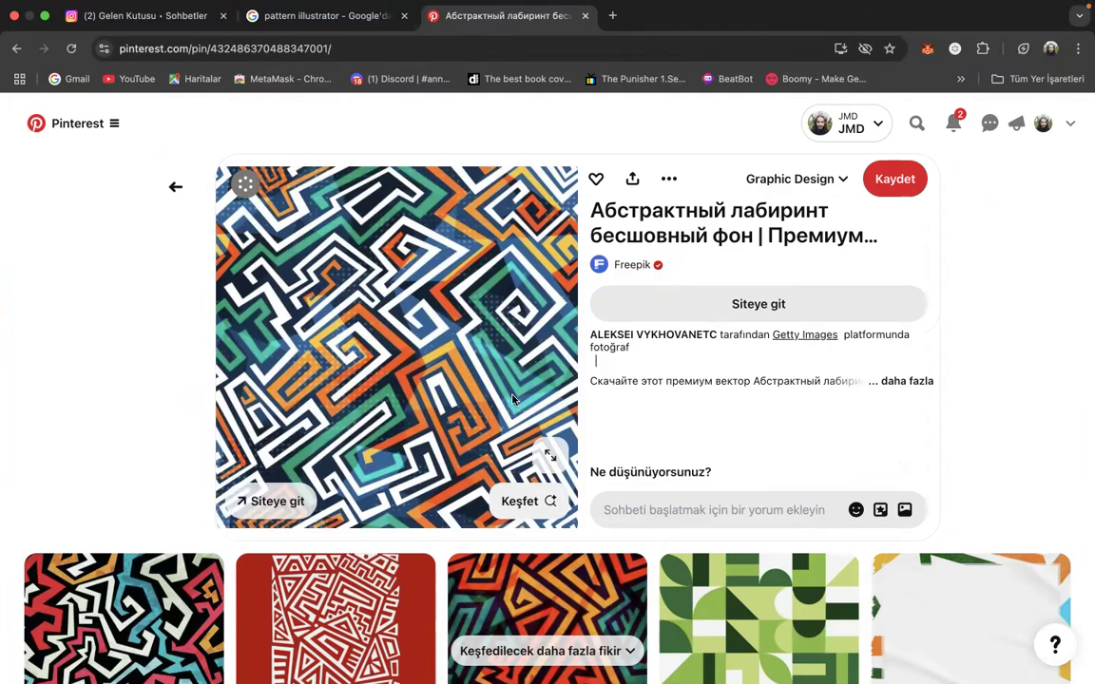
pyautogui.scroll(-3, 456, 377)
pyautogui.scroll(-2, 511, 400)
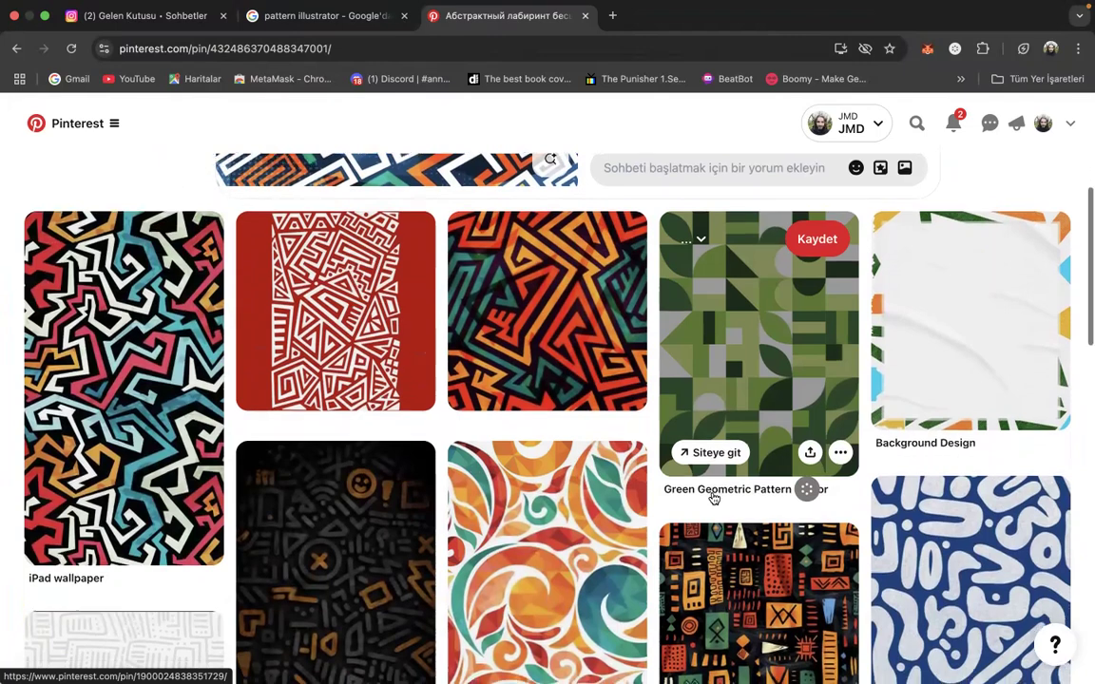
pyautogui.scroll(-3, 713, 498)
pyautogui.scroll(-3, 713, 498)
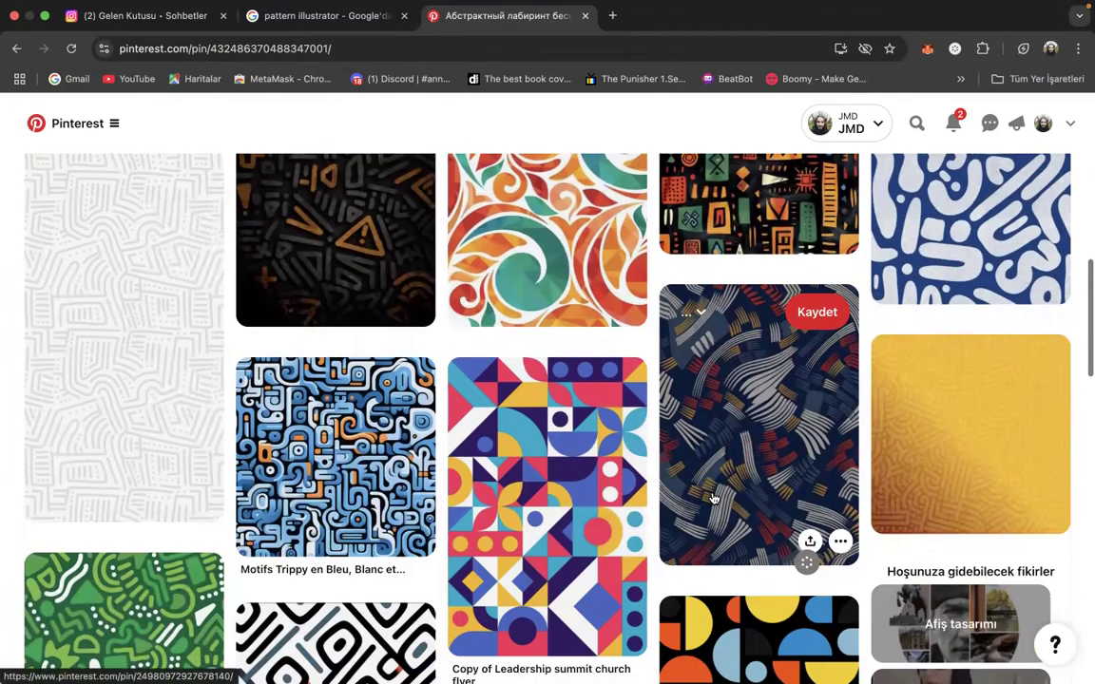
pyautogui.scroll(-2, 713, 498)
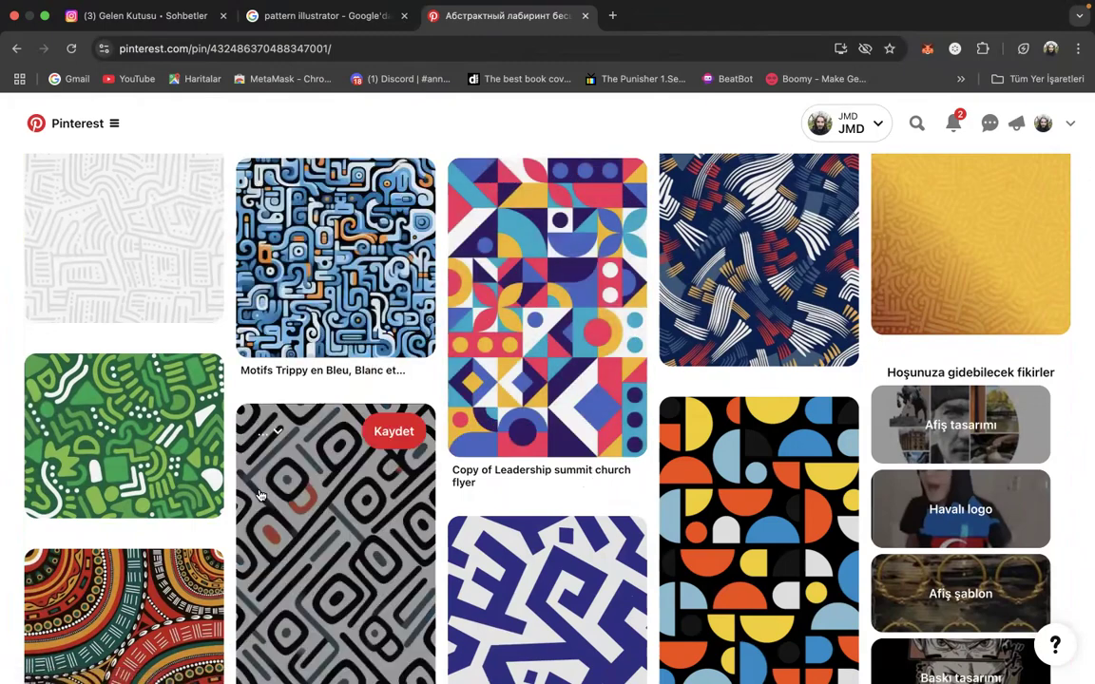
pyautogui.scroll(-2, 316, 422)
pyautogui.scroll(-3, 375, 363)
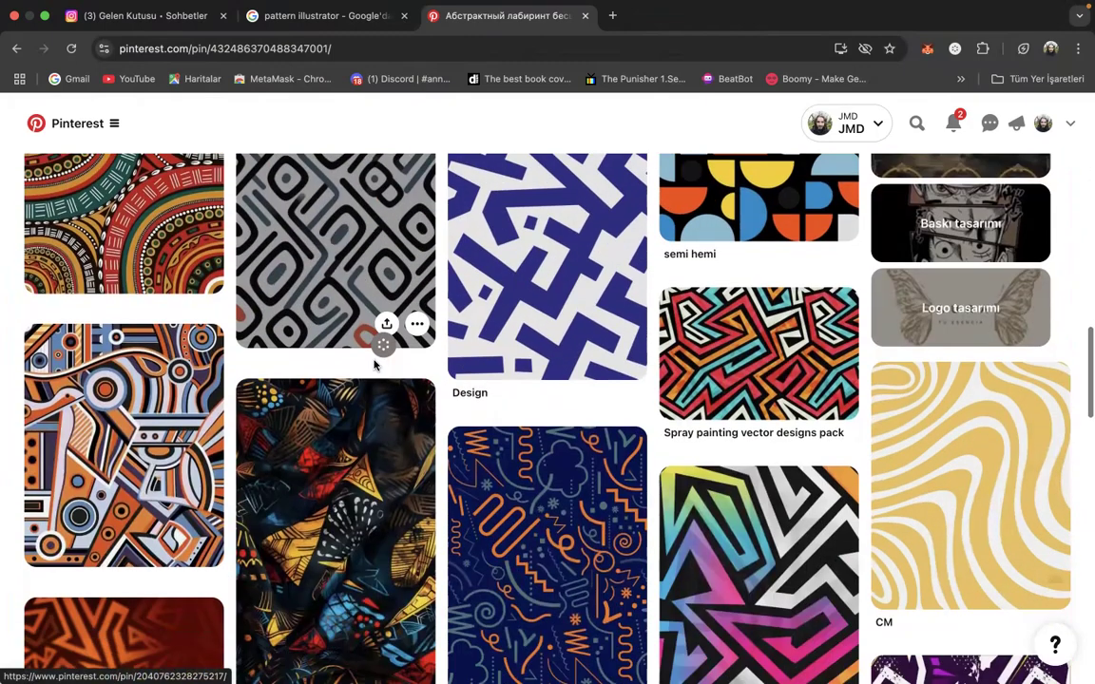
pyautogui.scroll(-3, 374, 366)
pyautogui.scroll(-4, 375, 365)
pyautogui.scroll(-5, 374, 366)
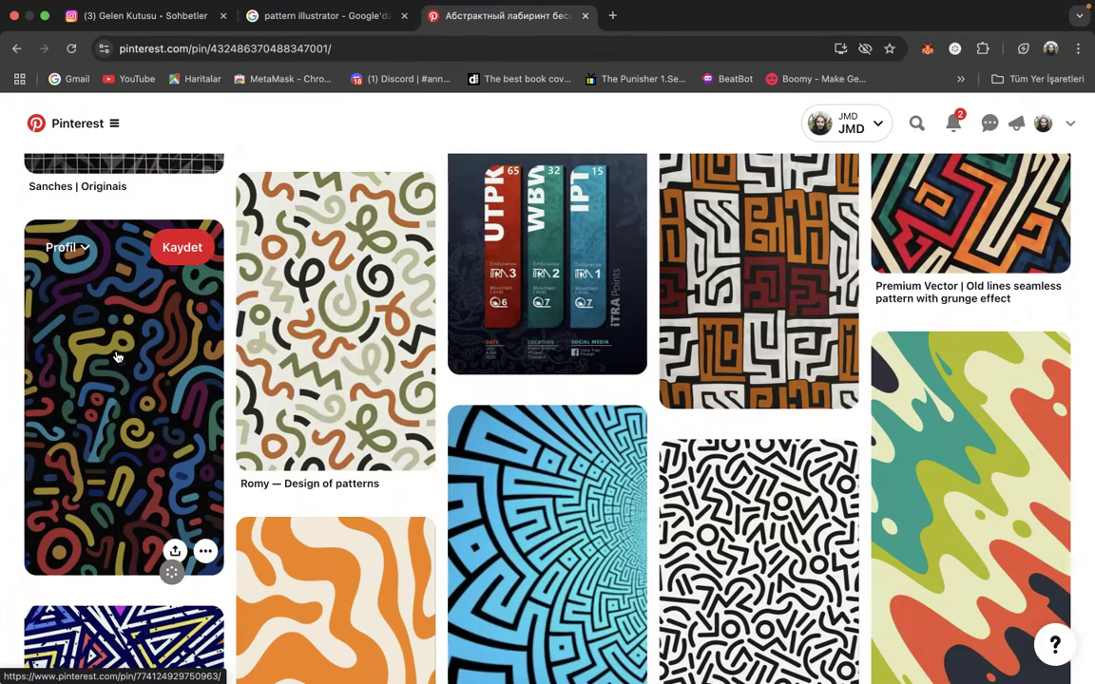
pyautogui.scroll(-3, 760, 380)
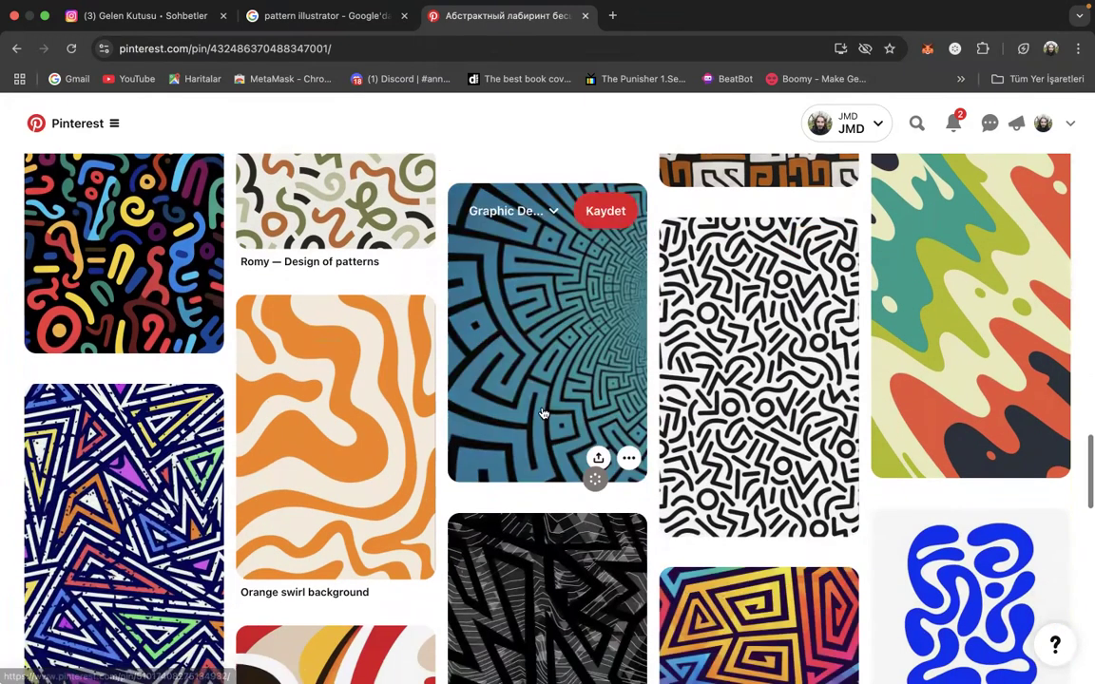
# Open the blue curved maze pattern pin and look through its related patterns
pyautogui.click(542, 412)
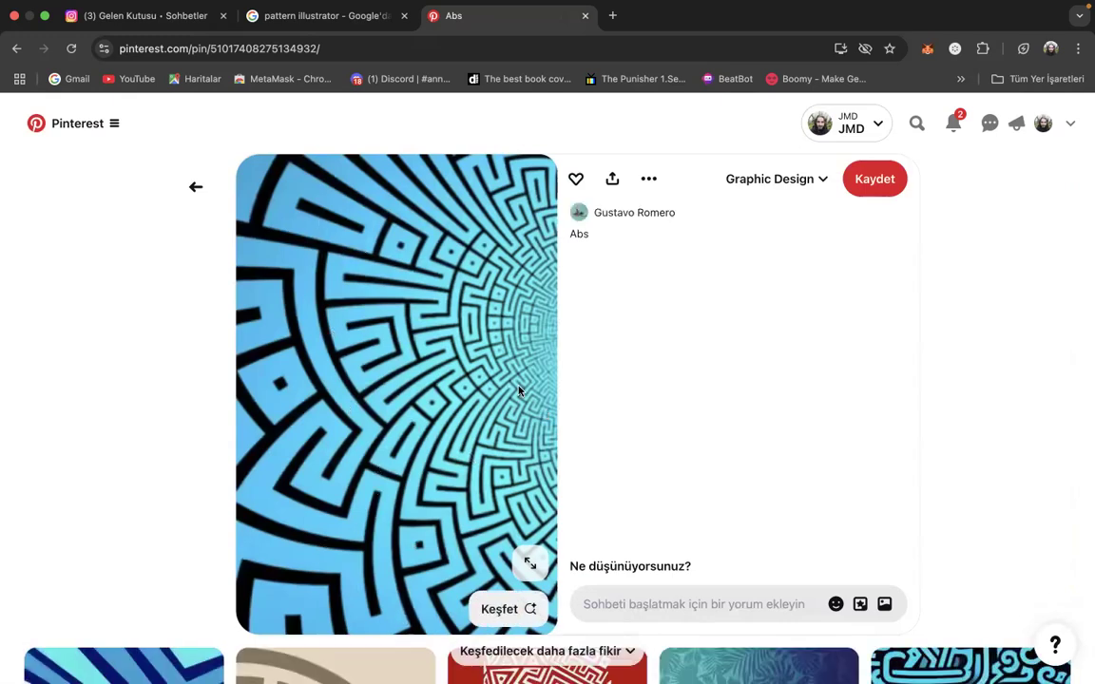
pyautogui.scroll(-2, 972, 305)
pyautogui.scroll(-2, 972, 305)
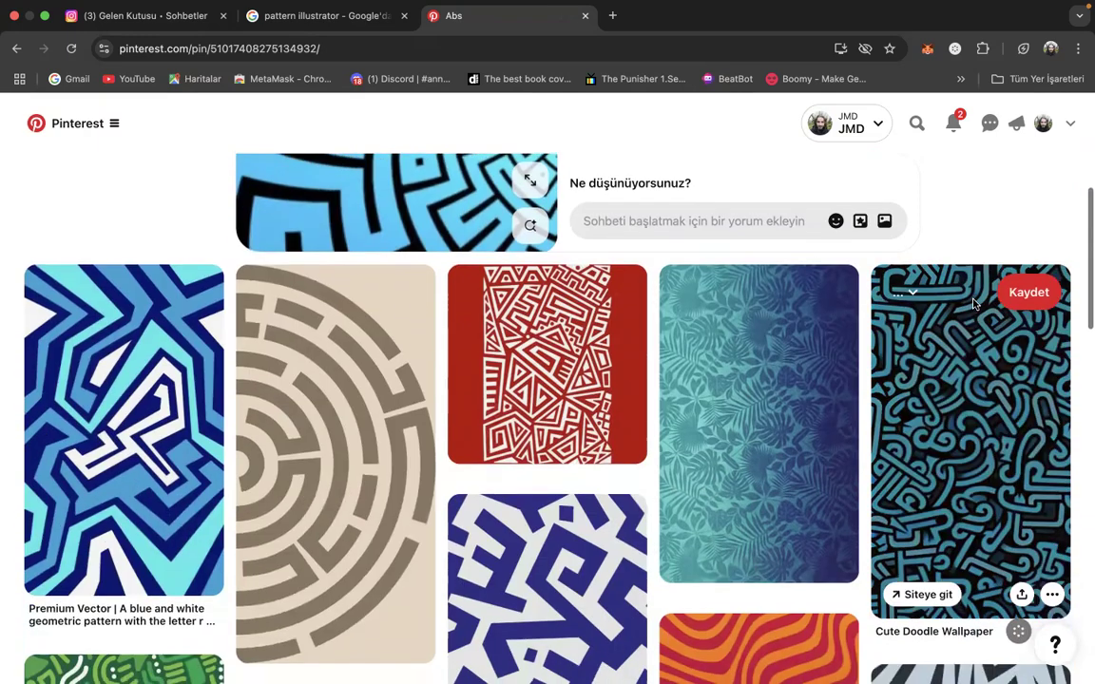
# Return to the Google image results for "pattern illustrator" and examine the hexagon pattern from Veerle's Blog with its related images
pyautogui.click(314, 15)
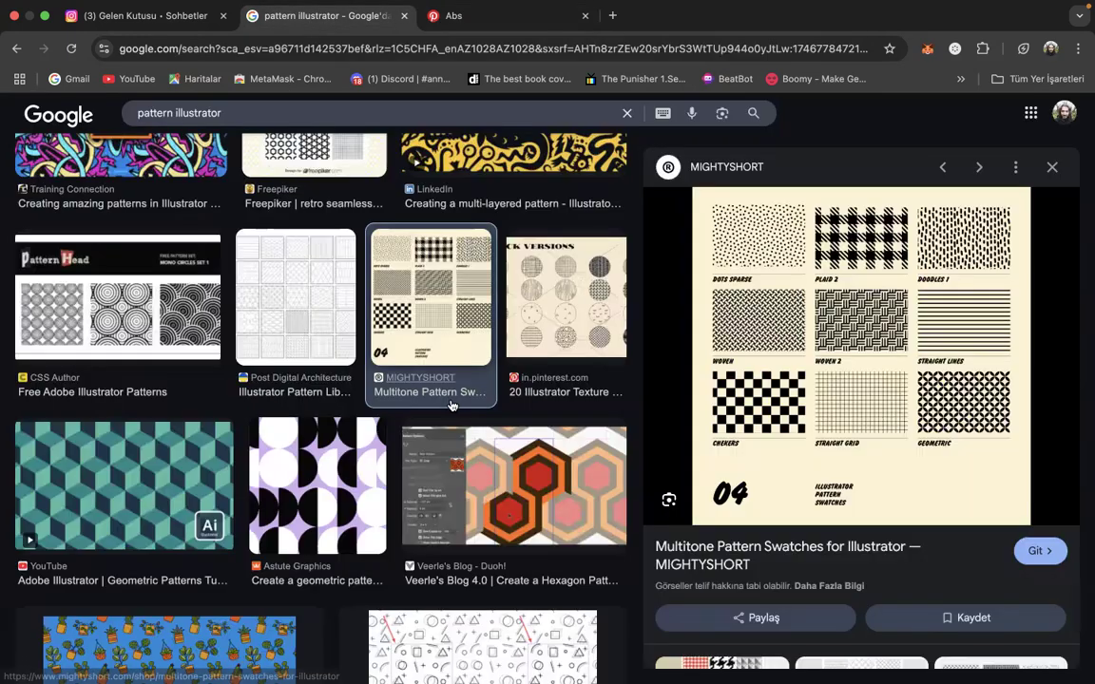
pyautogui.scroll(-2, 451, 406)
pyautogui.click(517, 290)
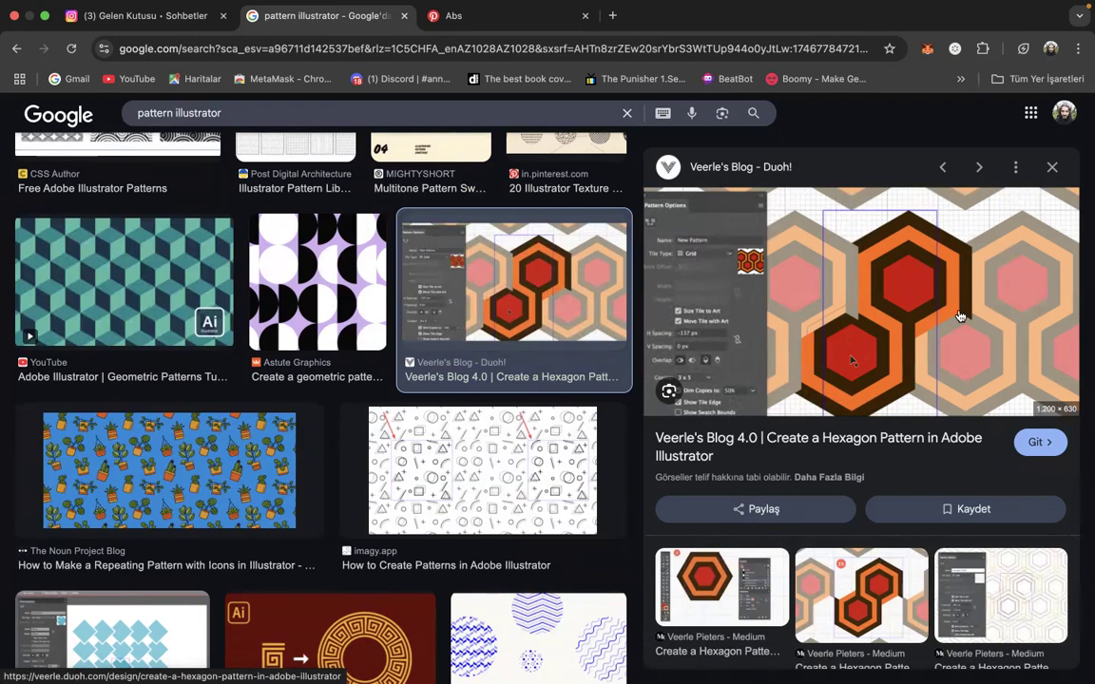
pyautogui.scroll(-3, 950, 313)
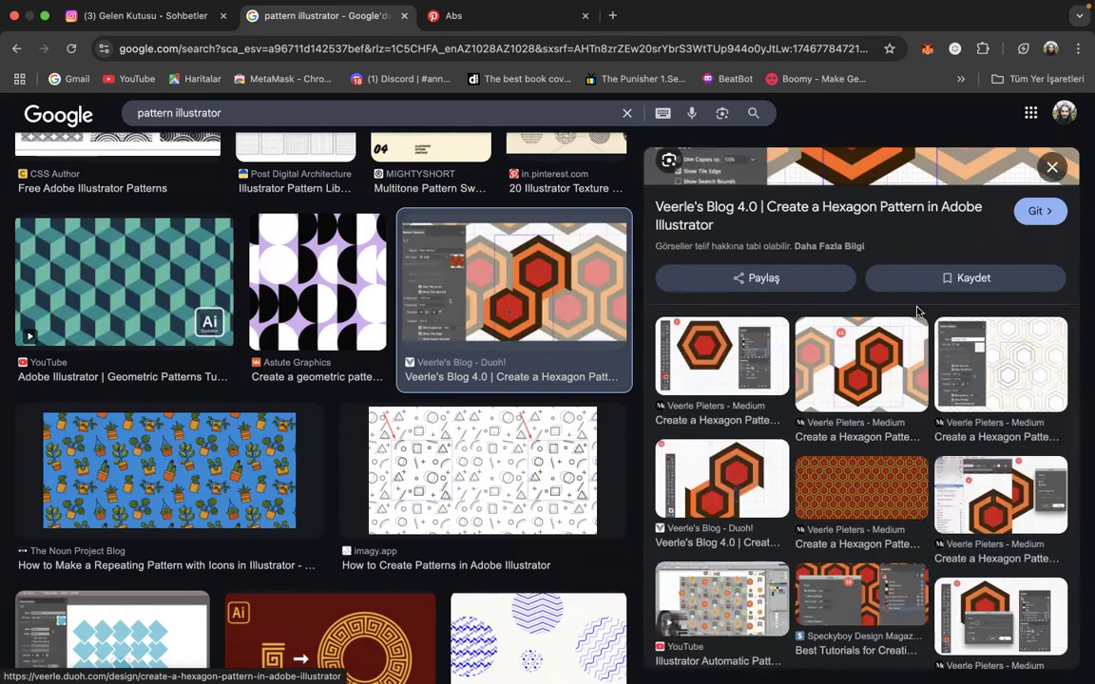
pyautogui.scroll(-3, 265, 397)
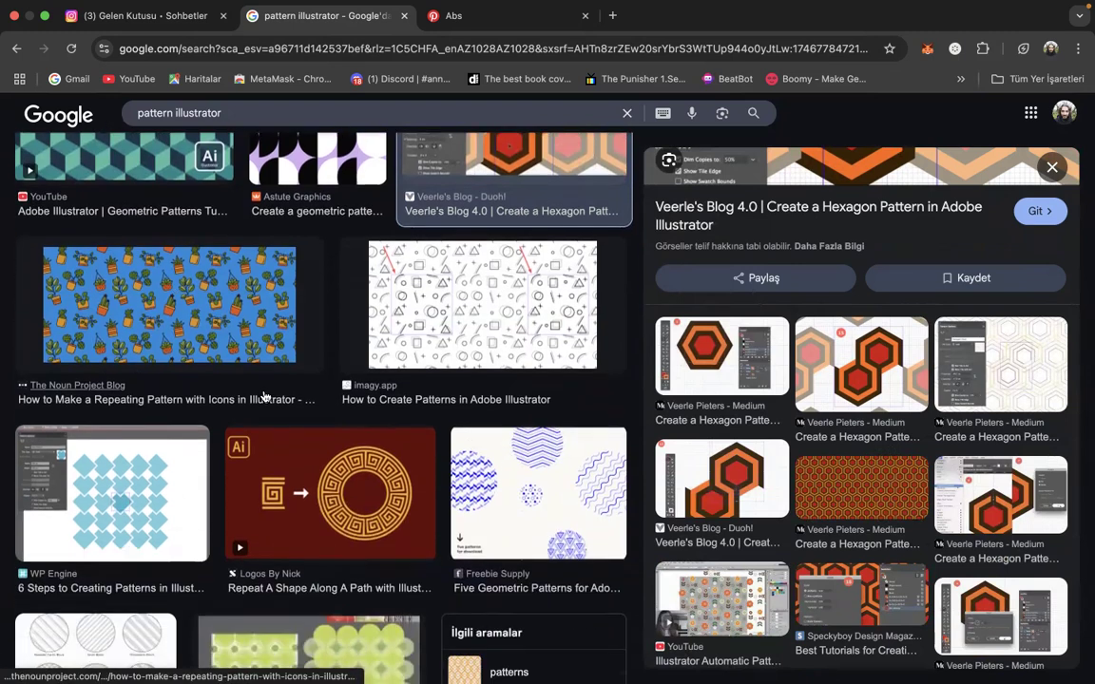
# Preview the potted-plant icon pattern and the snake-and-leaf repeating pattern, and look through their related image results
pyautogui.click(179, 293)
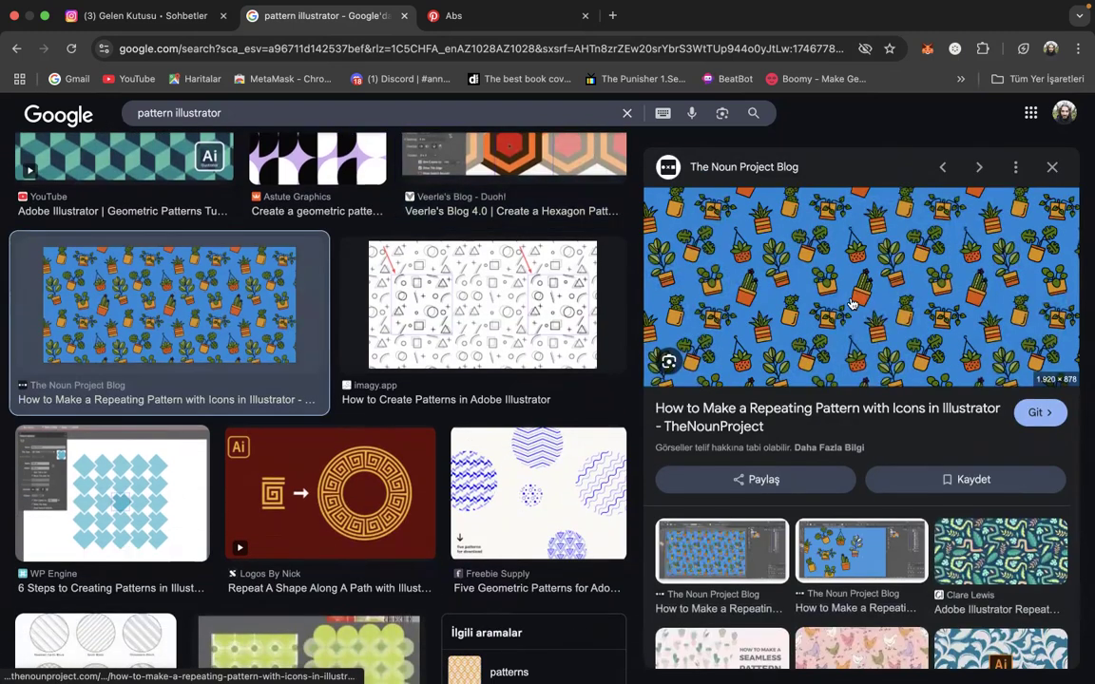
pyautogui.scroll(-3, 852, 304)
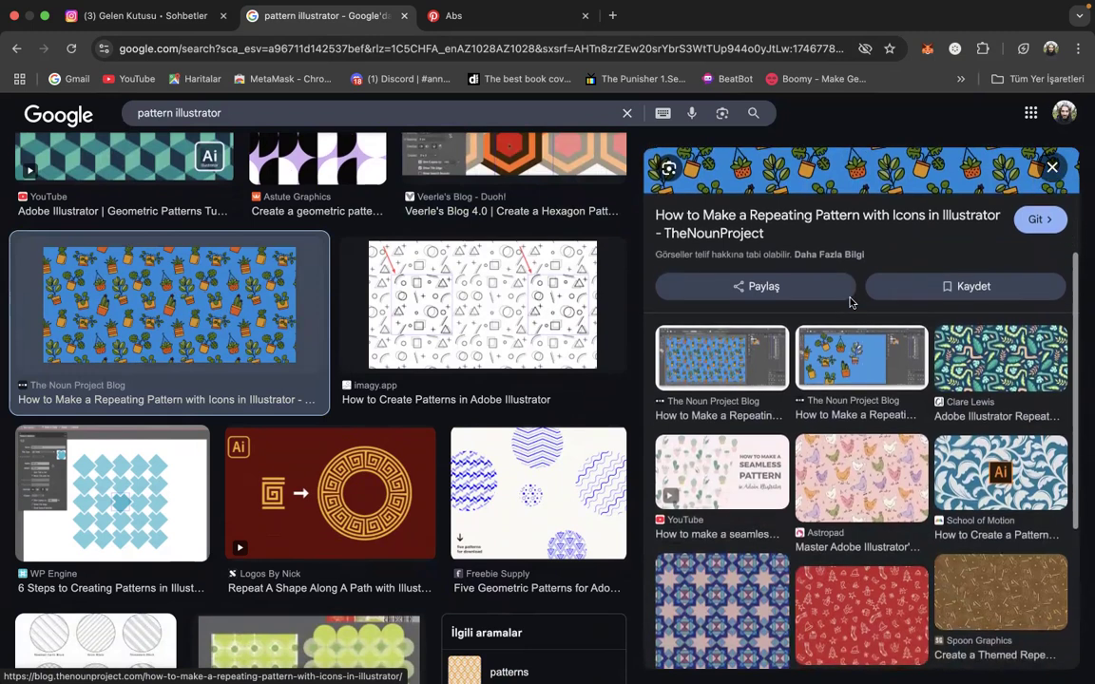
pyautogui.click(981, 371)
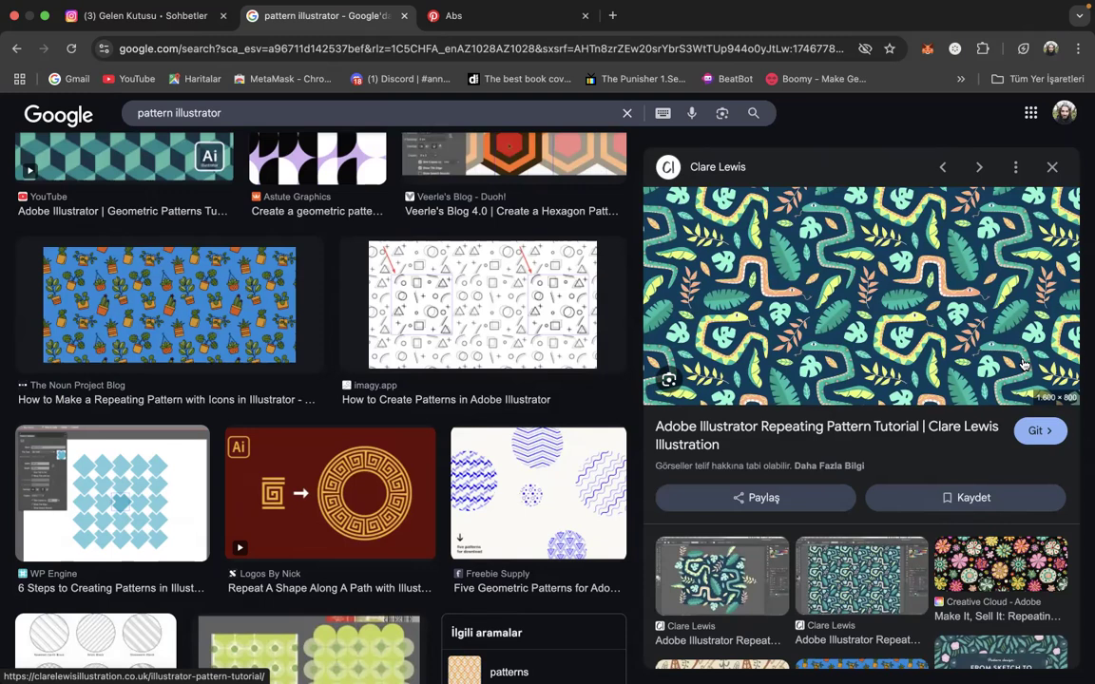
pyautogui.scroll(-8, 1023, 365)
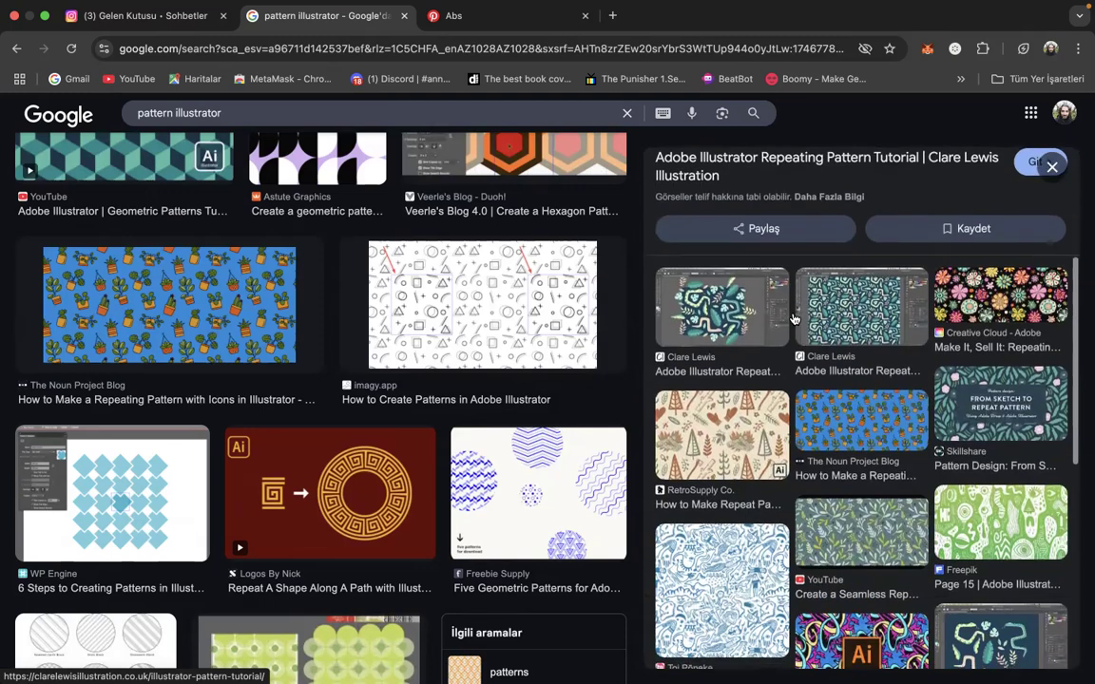
pyautogui.scroll(-8, 532, 331)
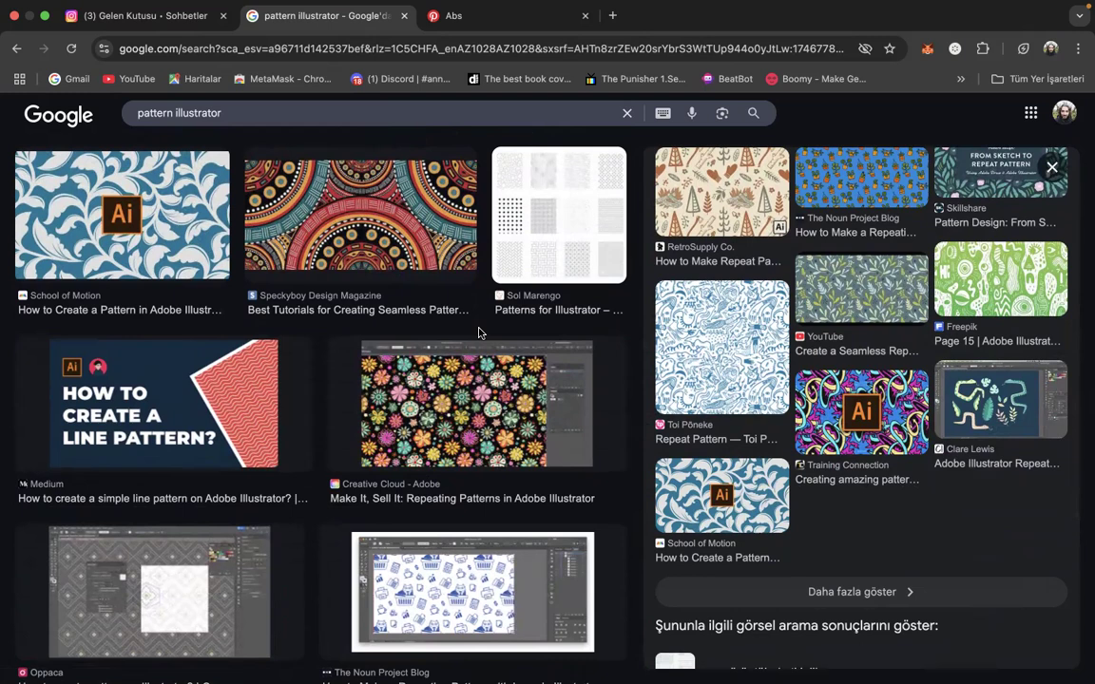
# Switch to Illustrator and delete all the expanded pattern artwork from the artboard
pyautogui.hotkey('ctrl', 'Up')
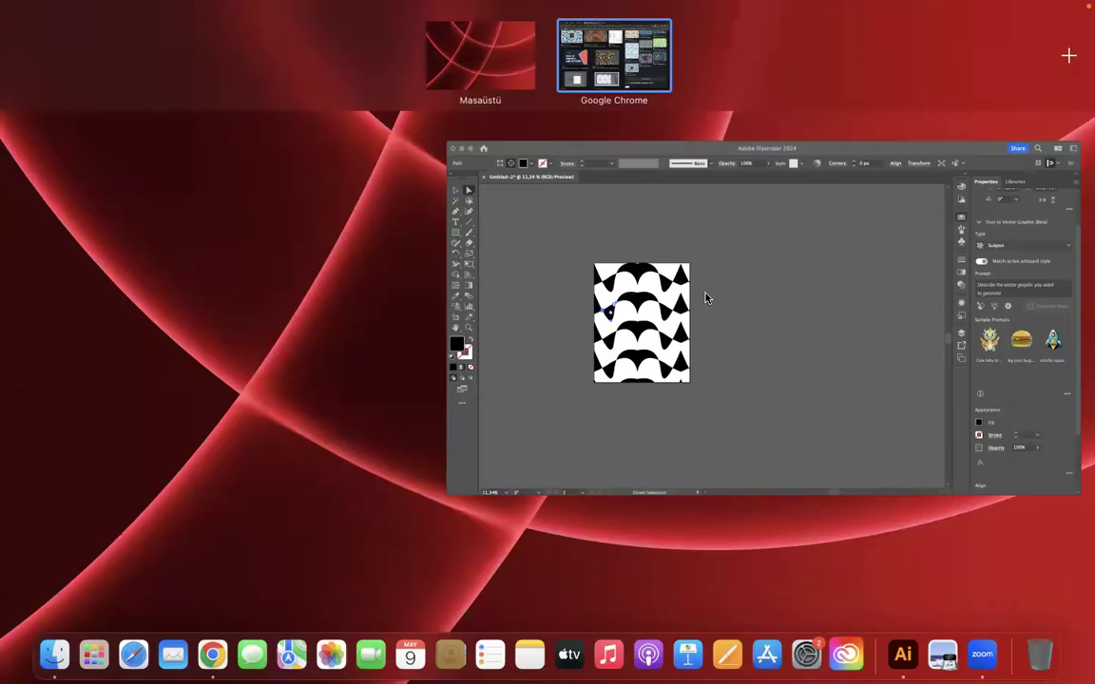
pyautogui.click(703, 296)
pyautogui.click(15, 104)
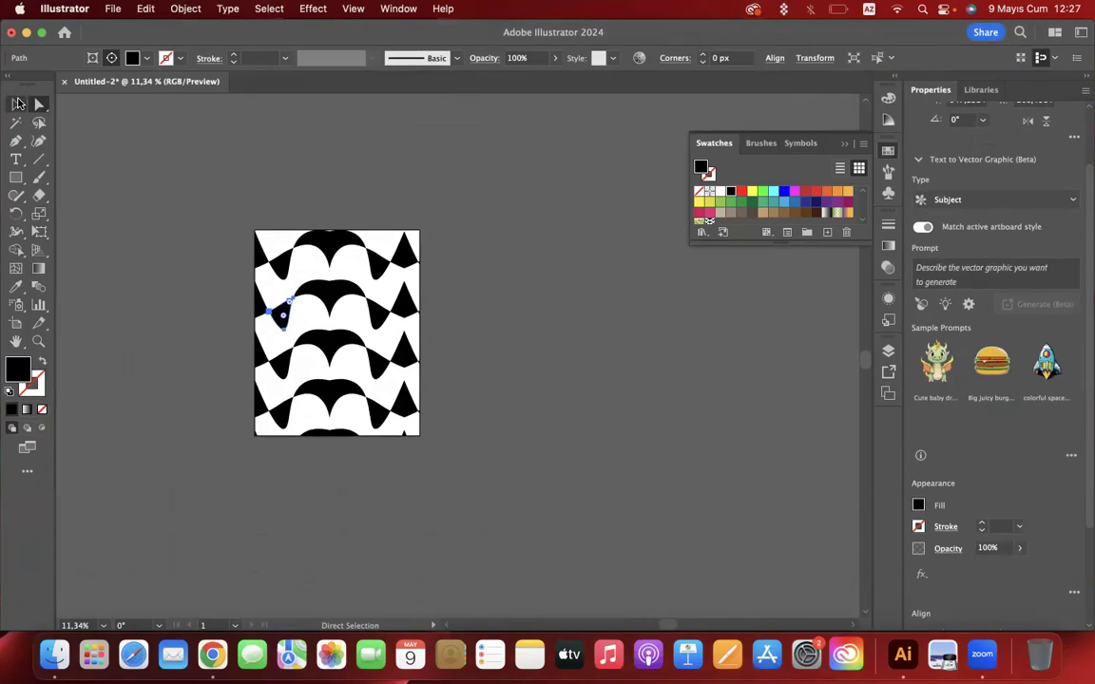
pyautogui.moveTo(525, 154); pyautogui.dragTo(220, 520)
pyautogui.press('Delete')
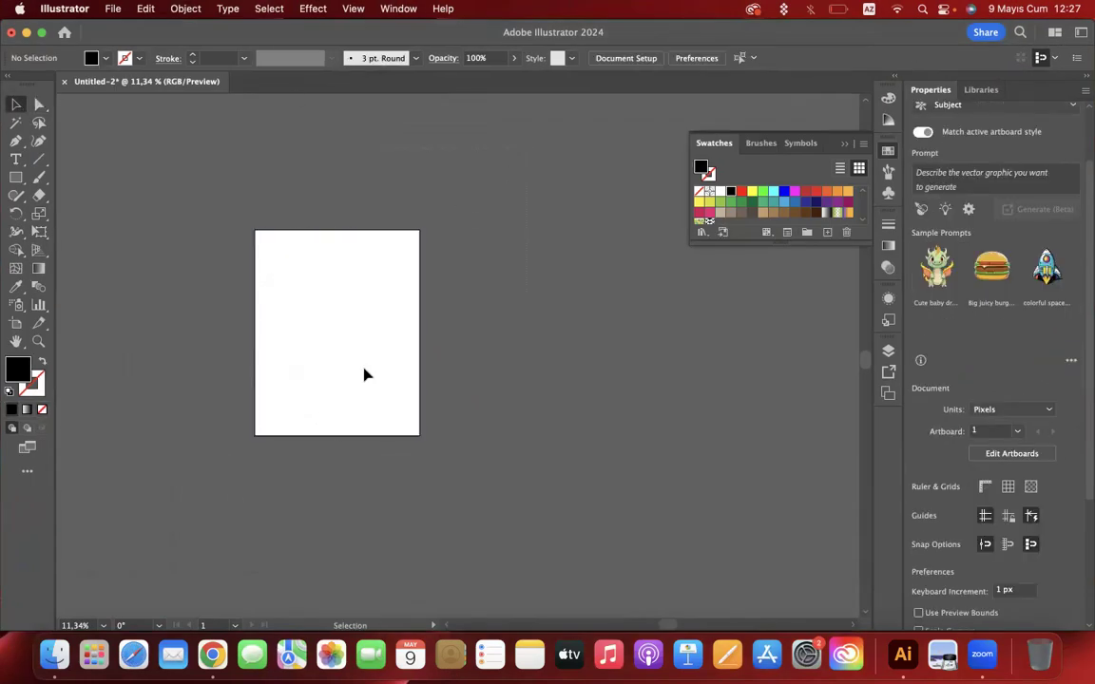
# Display the document's layers and draw a black rectangle about 628 × 345 px in the artboard's upper half, keeping it selected
pyautogui.hscroll(-5, 364, 374)
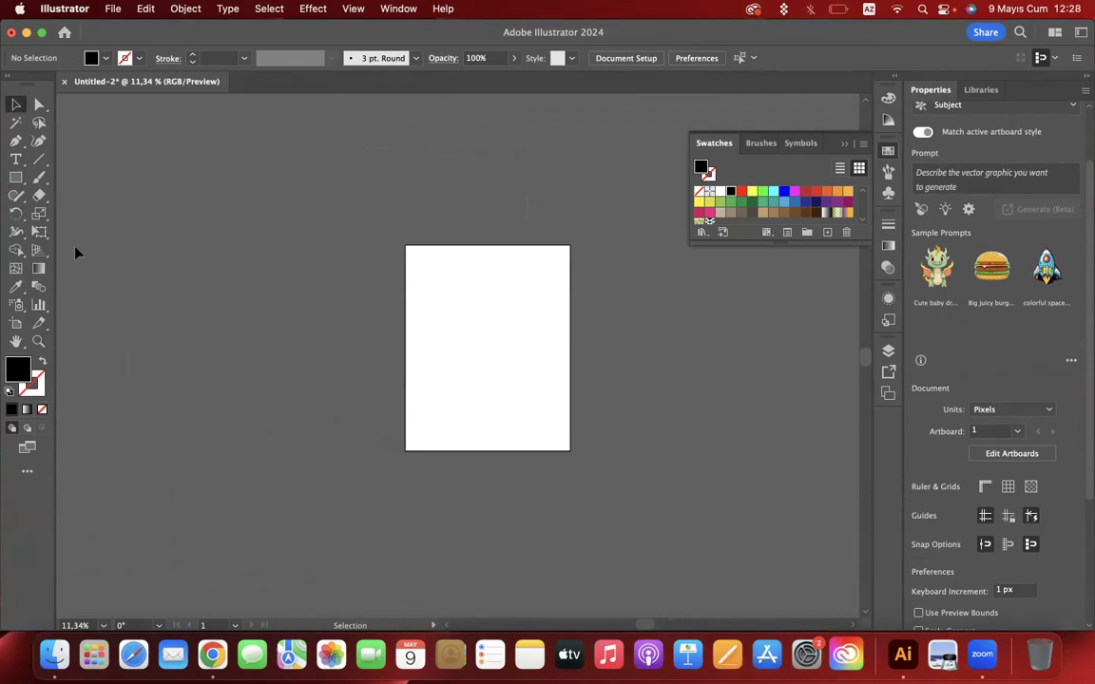
pyautogui.scroll(-4, 1083, 285)
pyautogui.scroll(6, 968, 453)
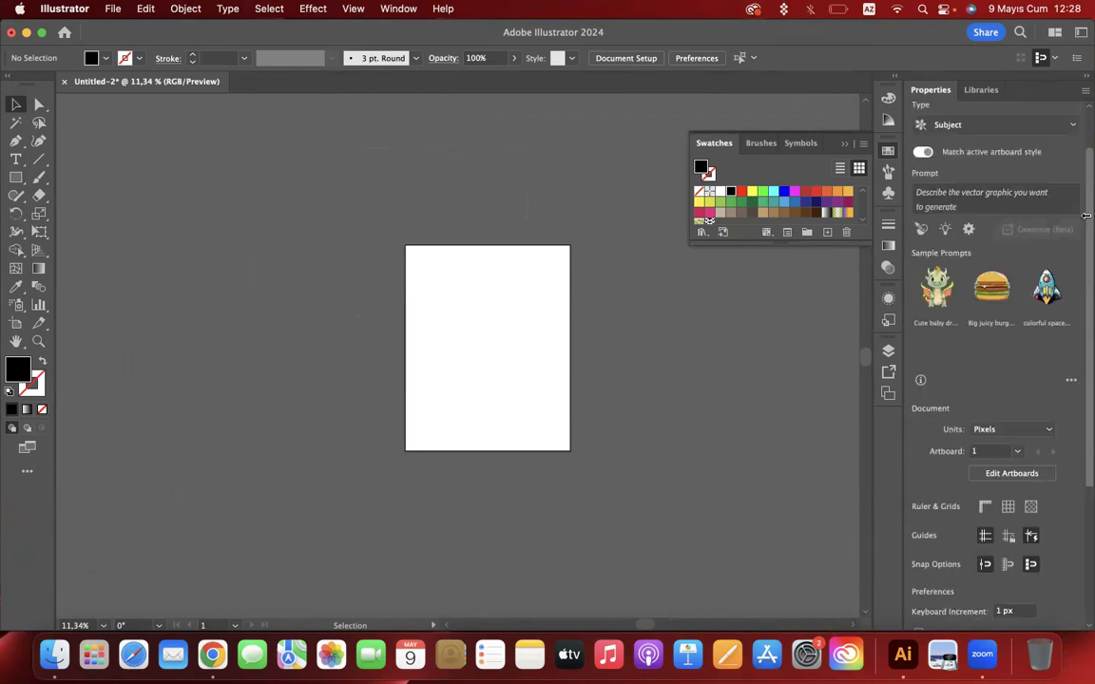
pyautogui.click(888, 350)
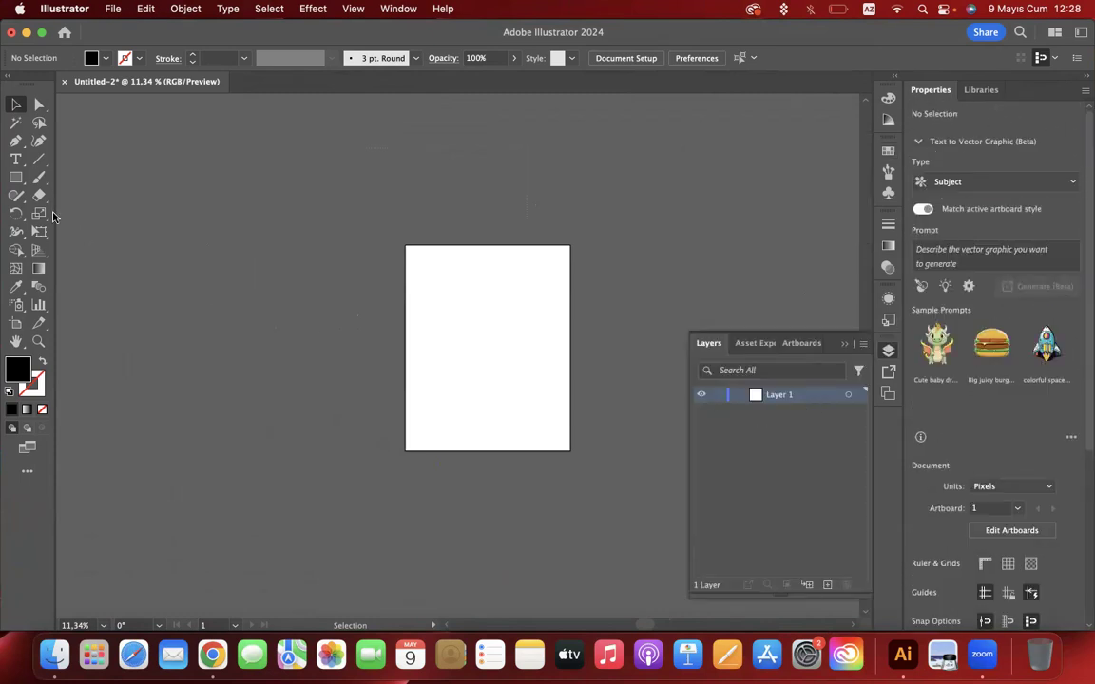
pyautogui.click(15, 177)
pyautogui.moveTo(438, 297); pyautogui.dragTo(535, 347)
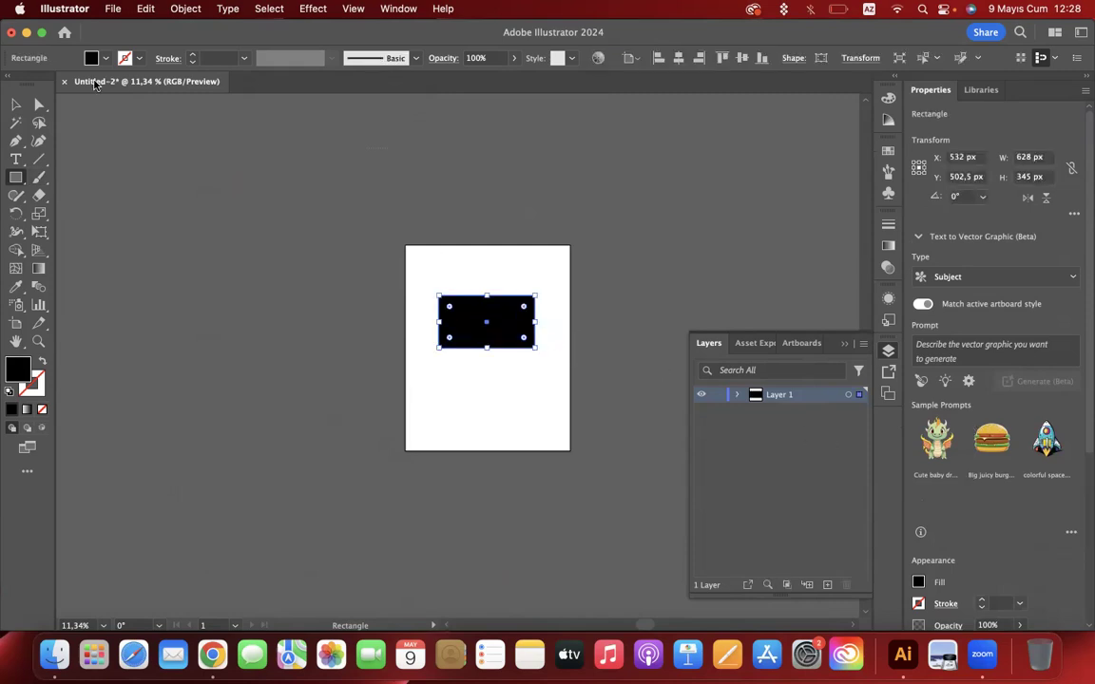
pyautogui.click(17, 104)
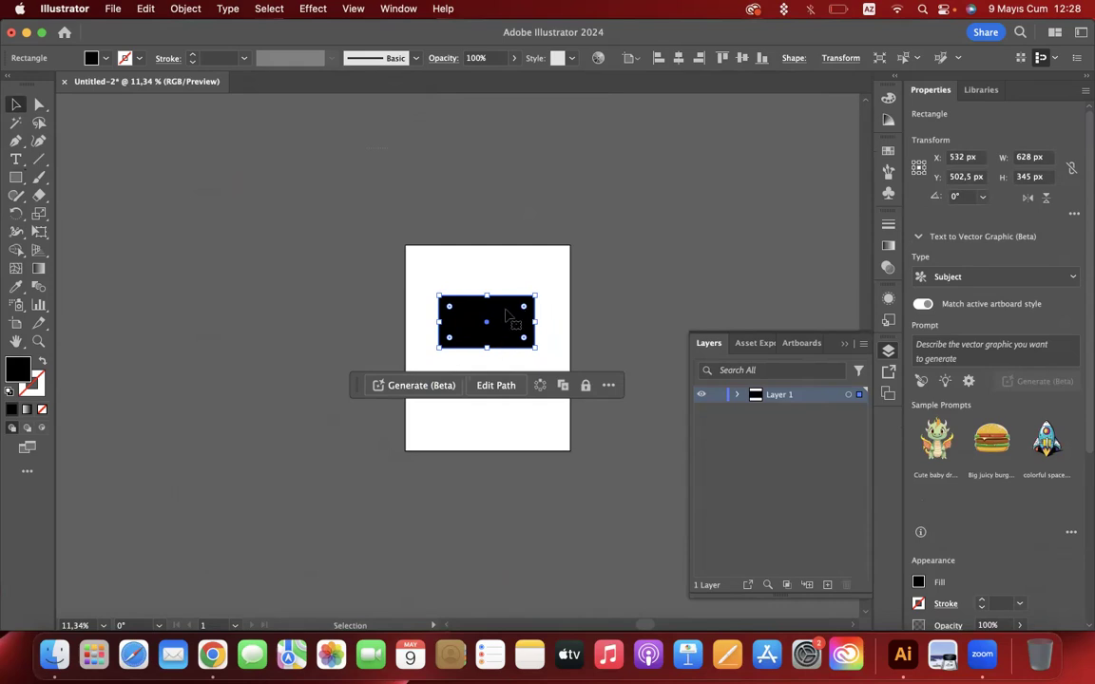
# Move the contextual task bar clear of the artboard, into the empty canvas area below it
pyautogui.click(837, 9)
pyautogui.click(776, 125)
pyautogui.moveTo(351, 393); pyautogui.dragTo(301, 535)
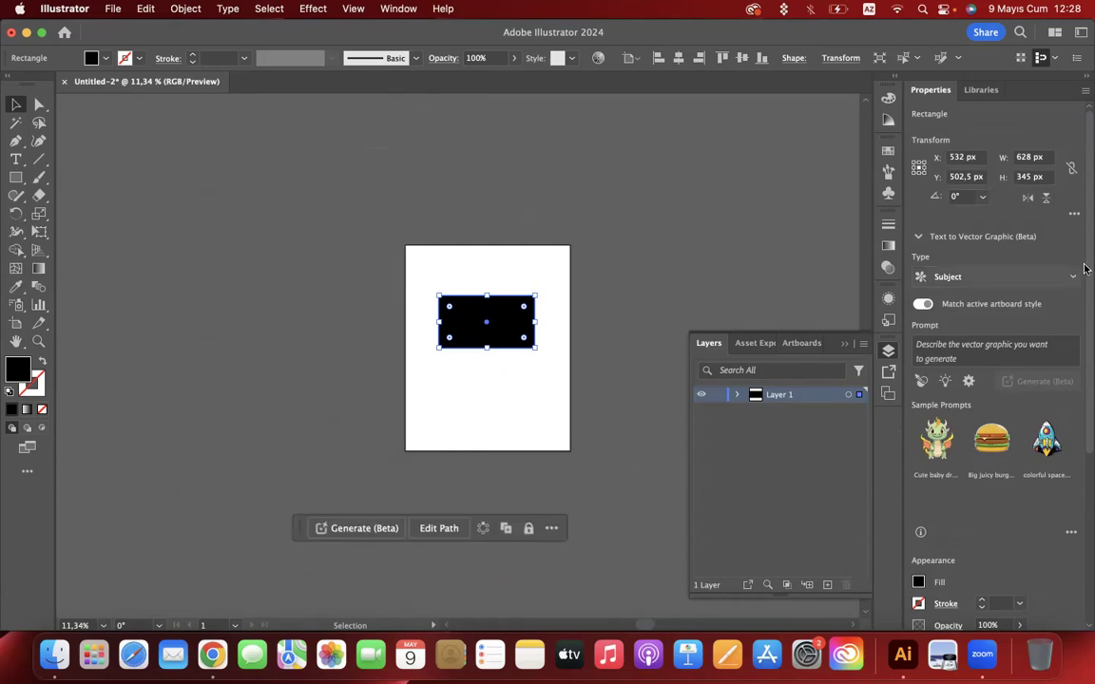
pyautogui.scroll(-5, 1022, 380)
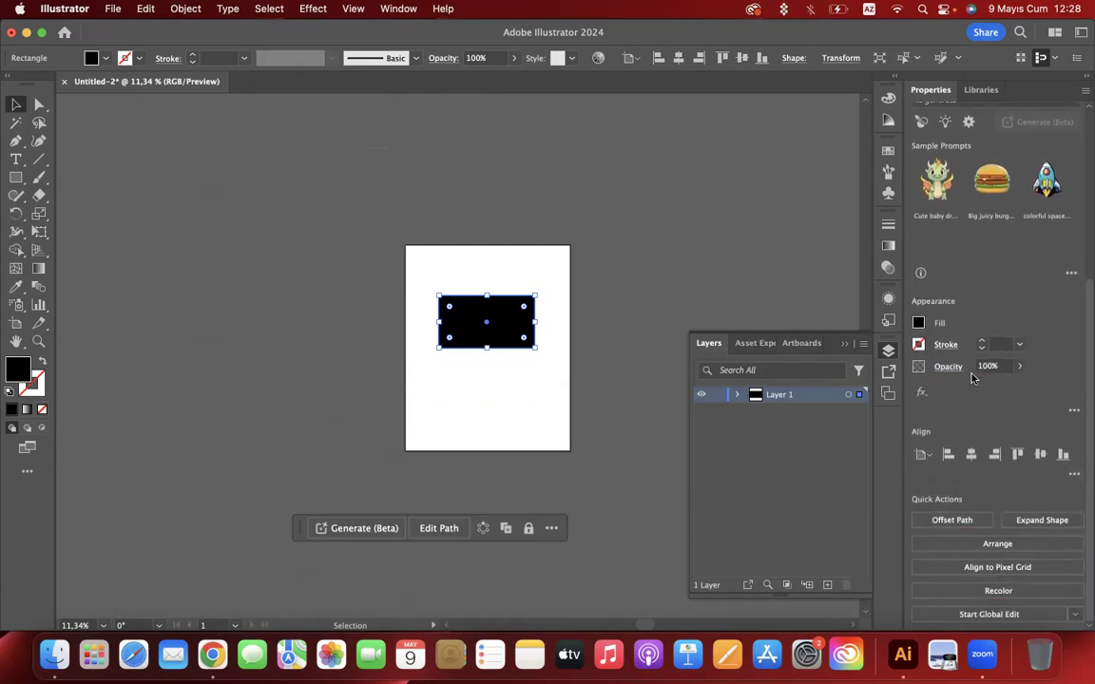
pyautogui.click(921, 393)
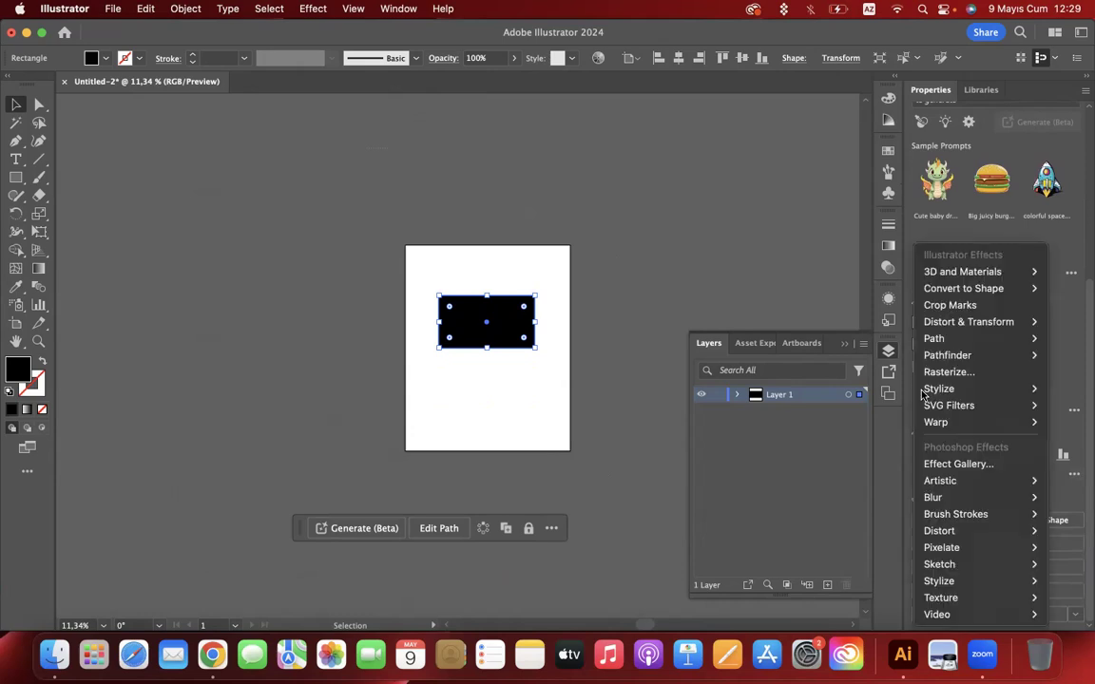
pyautogui.moveTo(987, 429)
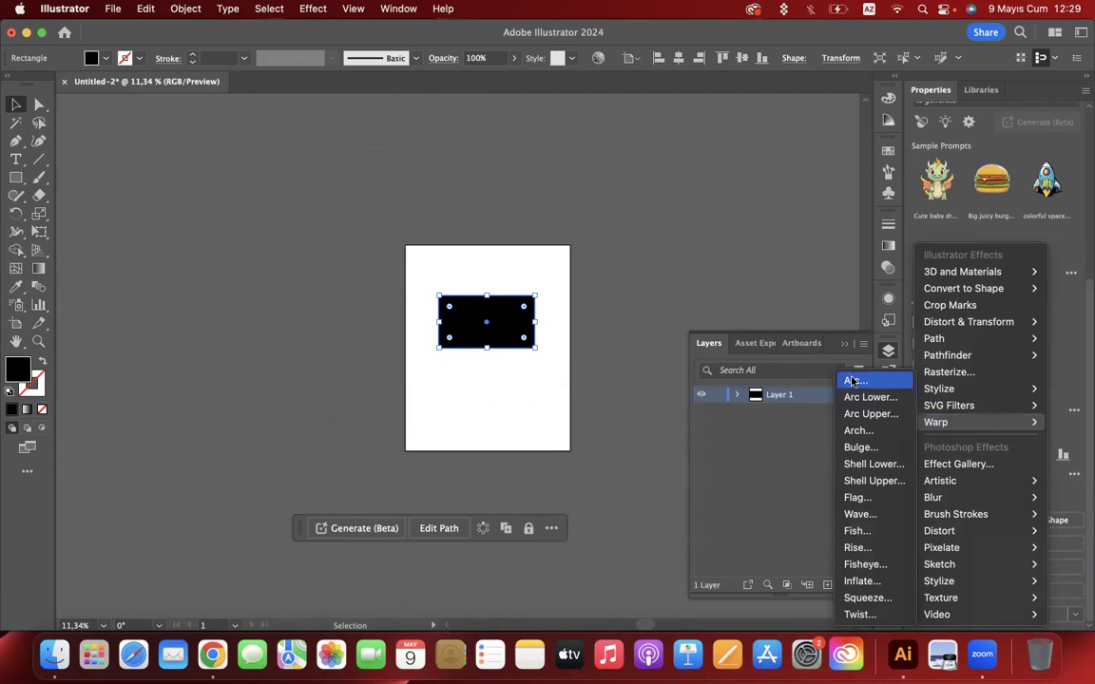
pyautogui.moveTo(965, 390)
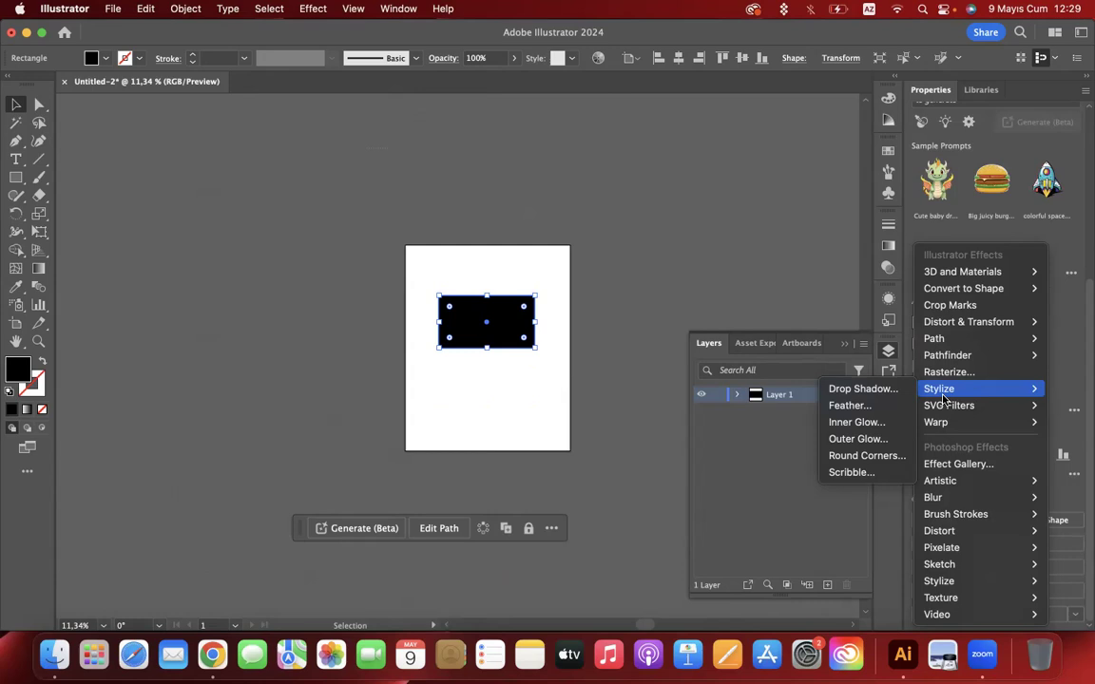
pyautogui.click(886, 391)
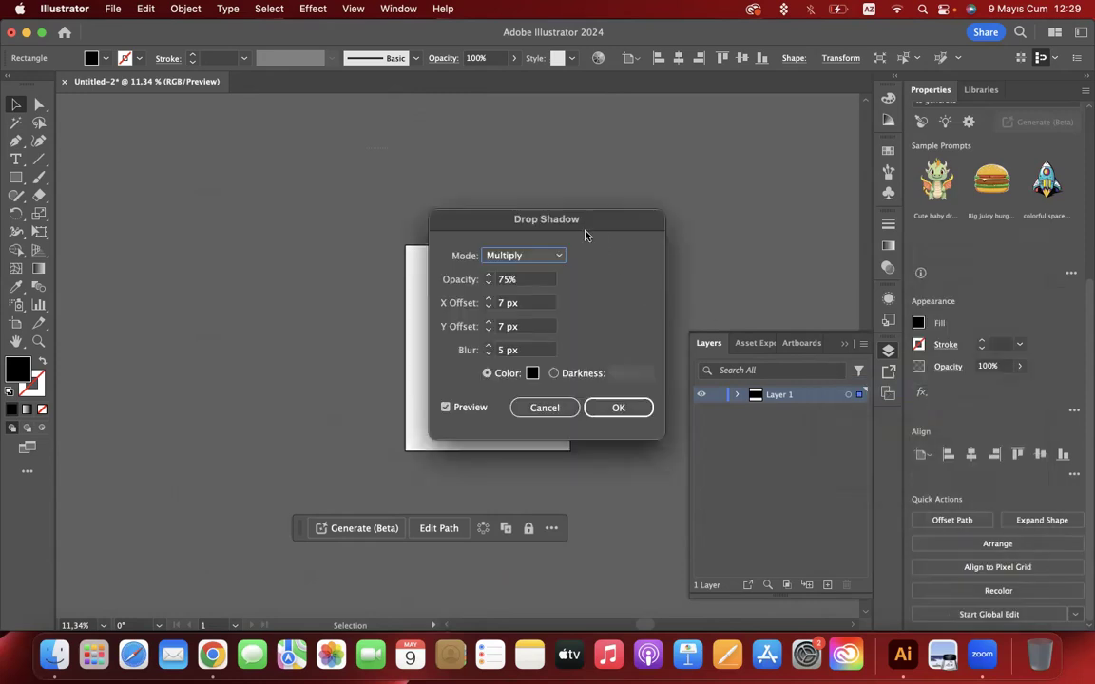
pyautogui.moveTo(559, 221); pyautogui.dragTo(789, 262)
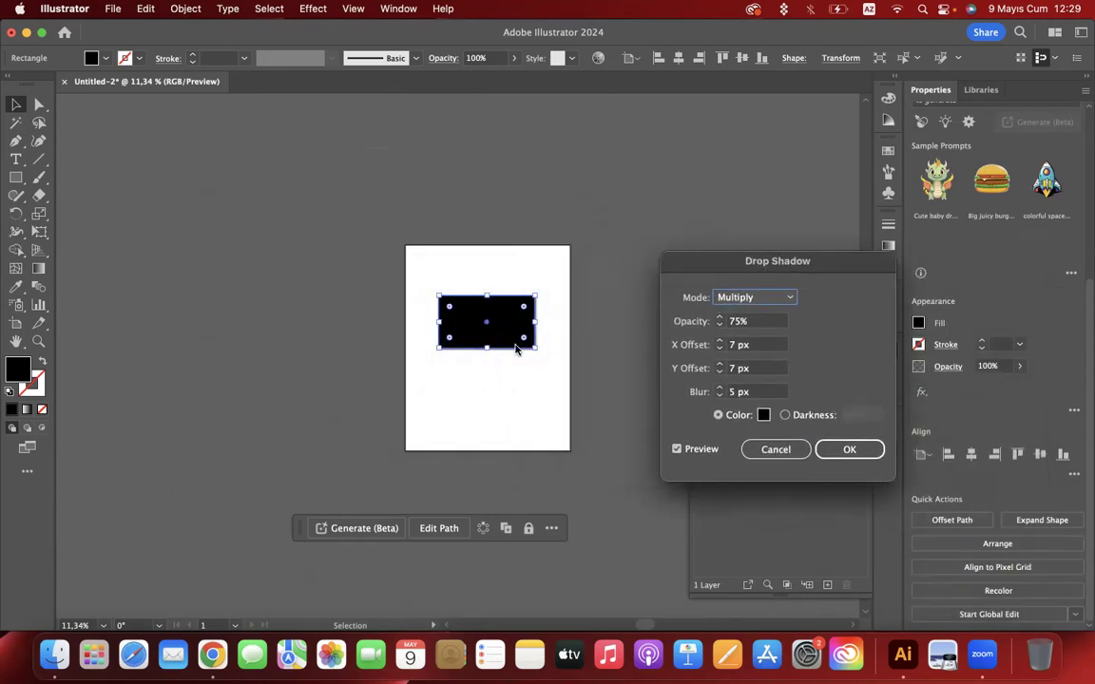
pyautogui.click(799, 449)
# Start a Drop Shadow effect on the black rectangle, using the Multiply blending mode
pyautogui.scroll(5, 546, 373)
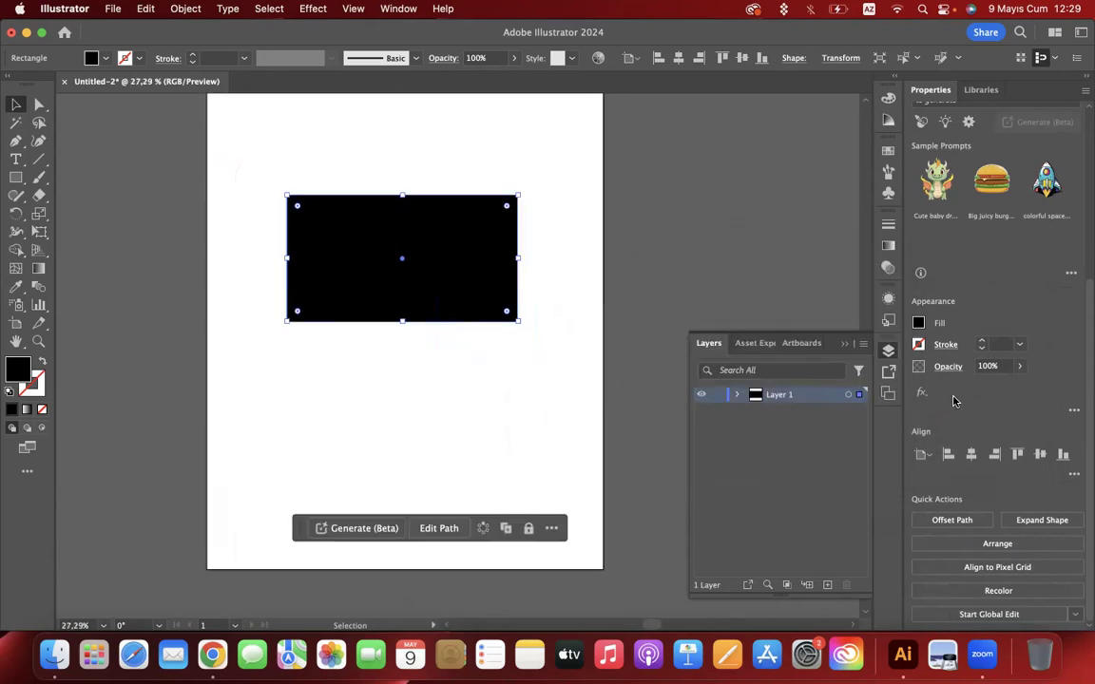
pyautogui.click(920, 392)
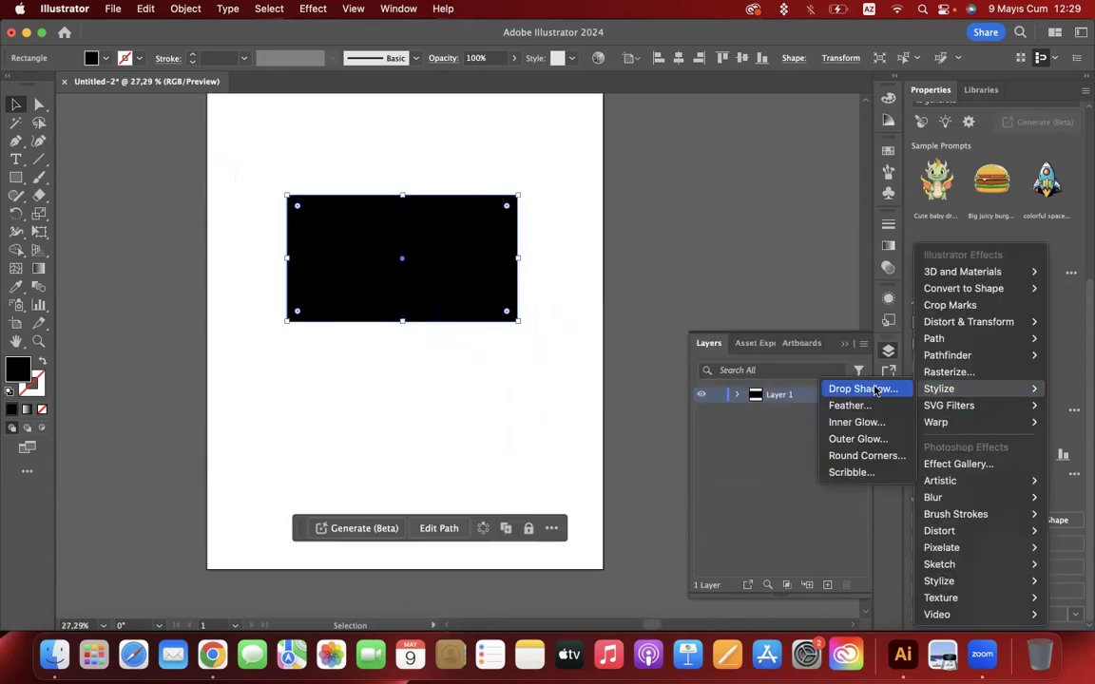
pyautogui.click(860, 386)
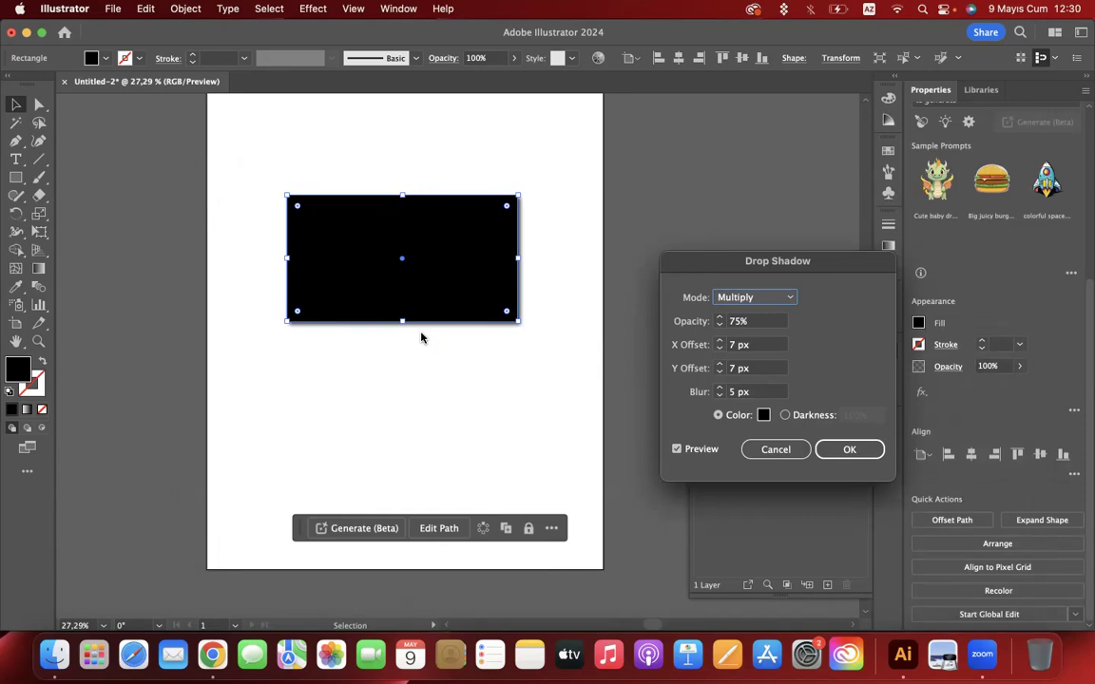
pyautogui.click(741, 299)
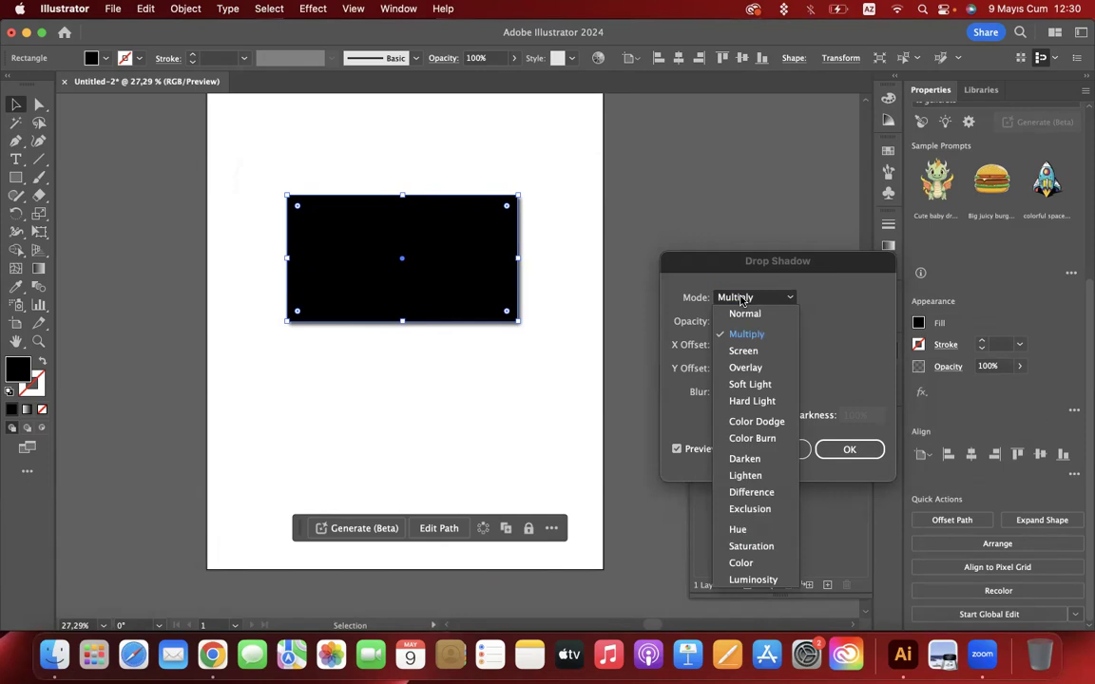
pyautogui.click(756, 334)
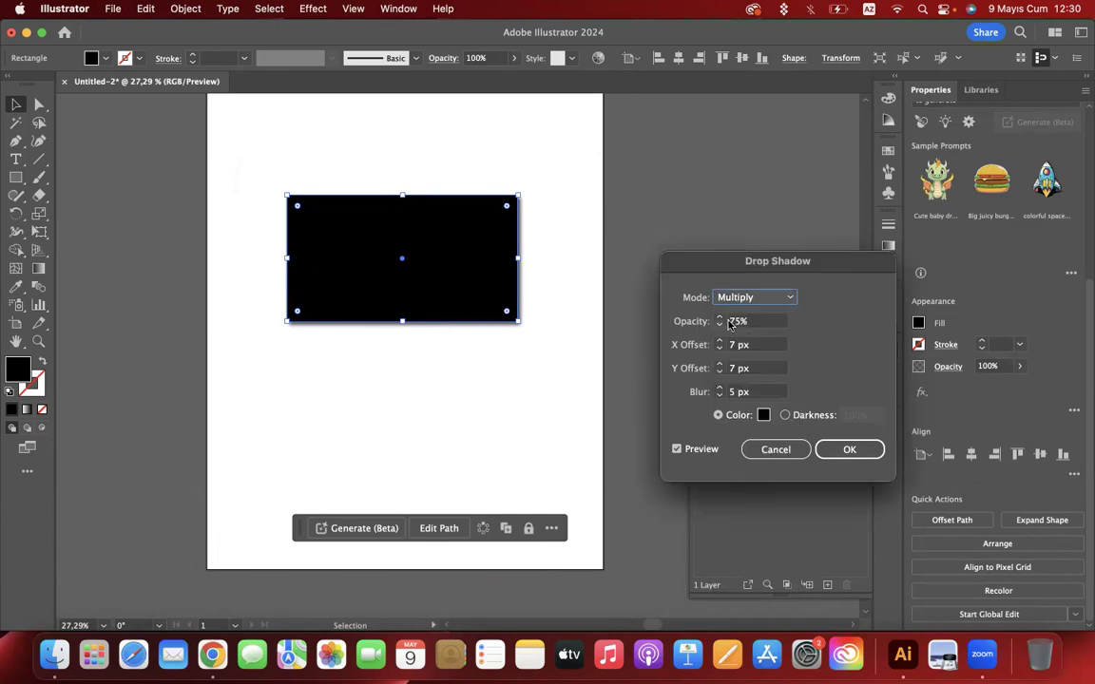
# Try the shadow at 98% opacity and return the opacity to 75%
pyautogui.moveTo(719, 319); pyautogui.dragTo(719, 319)
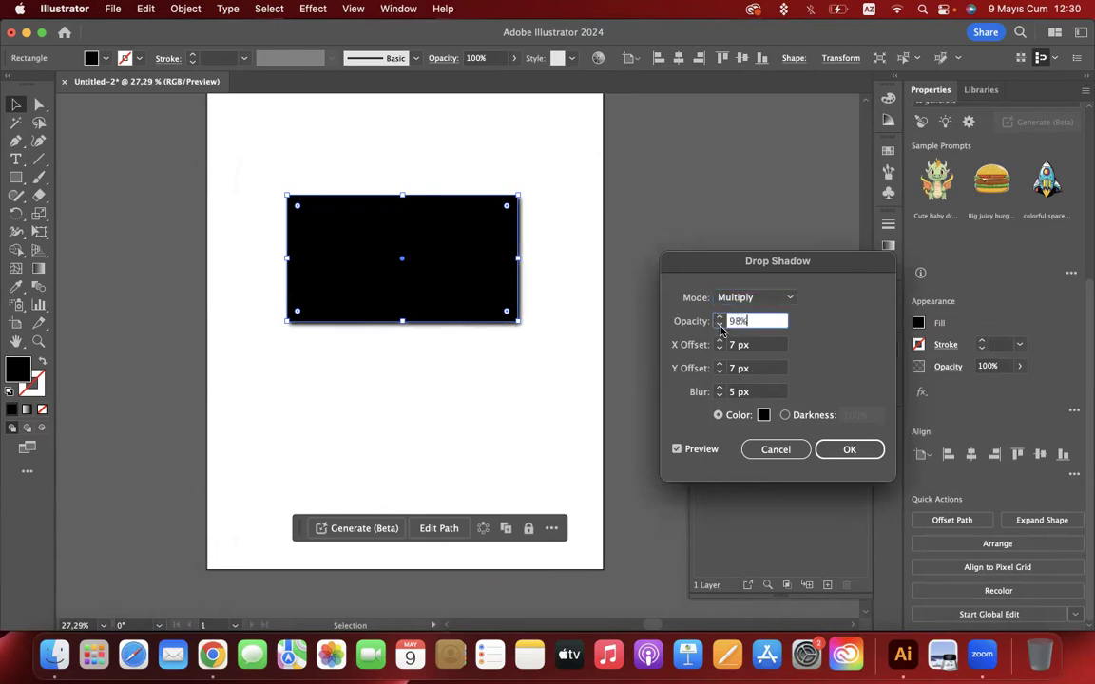
pyautogui.press('BackSpace')
pyautogui.press('BackSpace')
pyautogui.press('BackSpace')
pyautogui.write('75')
# Raise the shadow's X Offset to 37 px, and reverse it to -37 px to cast the shadow on the opposite side
pyautogui.click(738, 345)
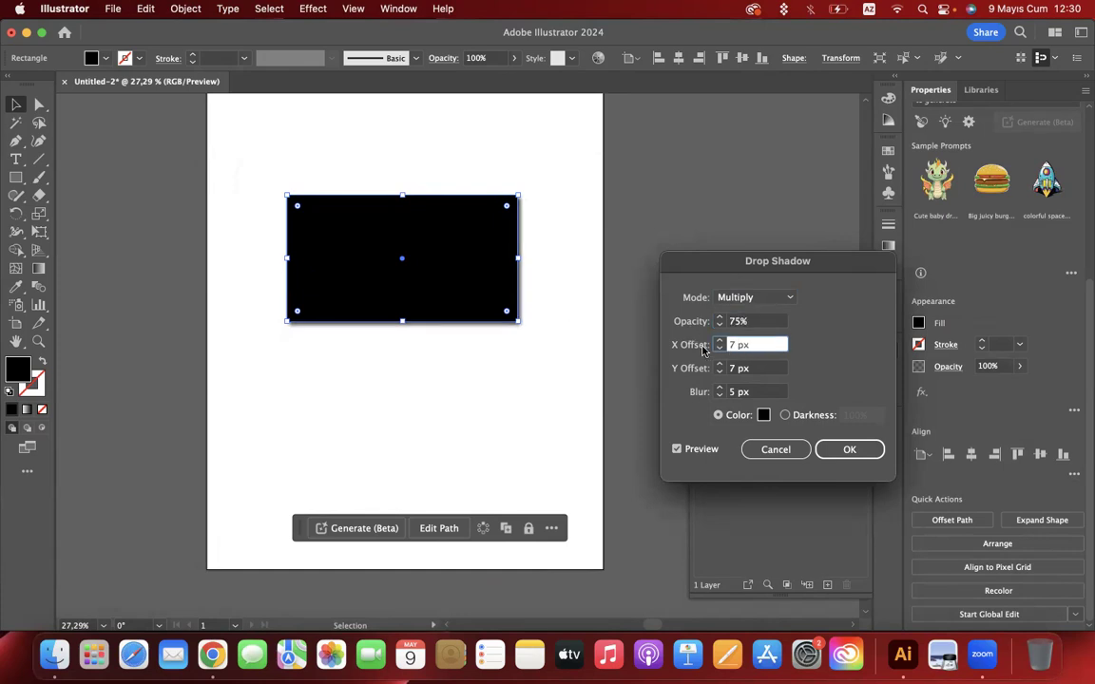
pyautogui.click(718, 341)
pyautogui.press('Up')
pyautogui.press('Up')
pyautogui.press('Up')
pyautogui.press('Up')
pyautogui.press('Up')
pyautogui.press('Up')
pyautogui.press('Up')
pyautogui.press('Up')
pyautogui.press('Up')
pyautogui.press('Up')
pyautogui.press('Up')
pyautogui.press('Up')
pyautogui.press('Up')
pyautogui.press('Up')
pyautogui.press('Up')
pyautogui.press('Up')
pyautogui.press('Up')
pyautogui.press('Up')
pyautogui.press('Up')
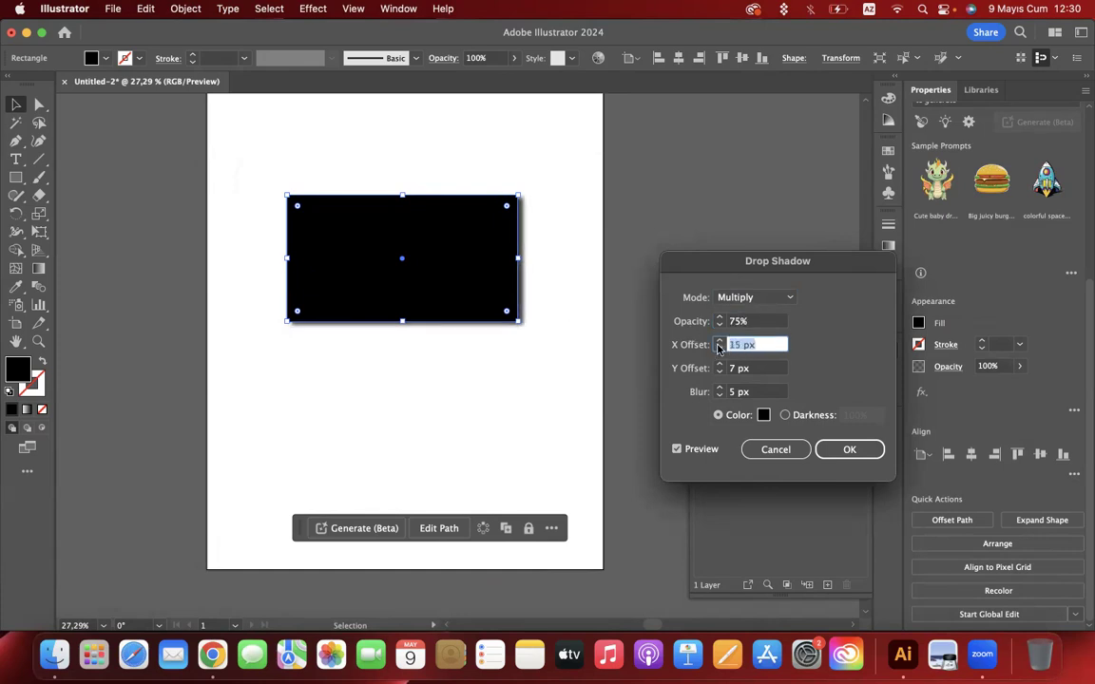
pyautogui.press('Up')
pyautogui.press('Up')
pyautogui.press('Up')
pyautogui.press('Up')
pyautogui.press('Up')
pyautogui.press('Up')
pyautogui.press('Up')
pyautogui.press('Up')
pyautogui.press('Up')
pyautogui.press('Up')
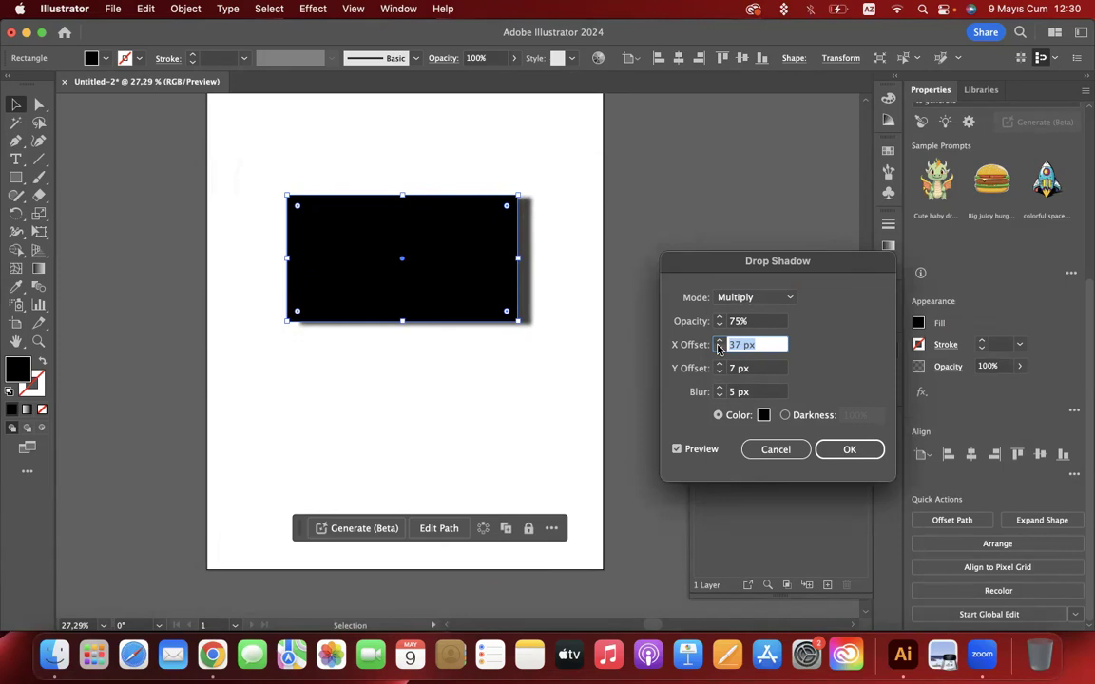
pyautogui.write('-37')
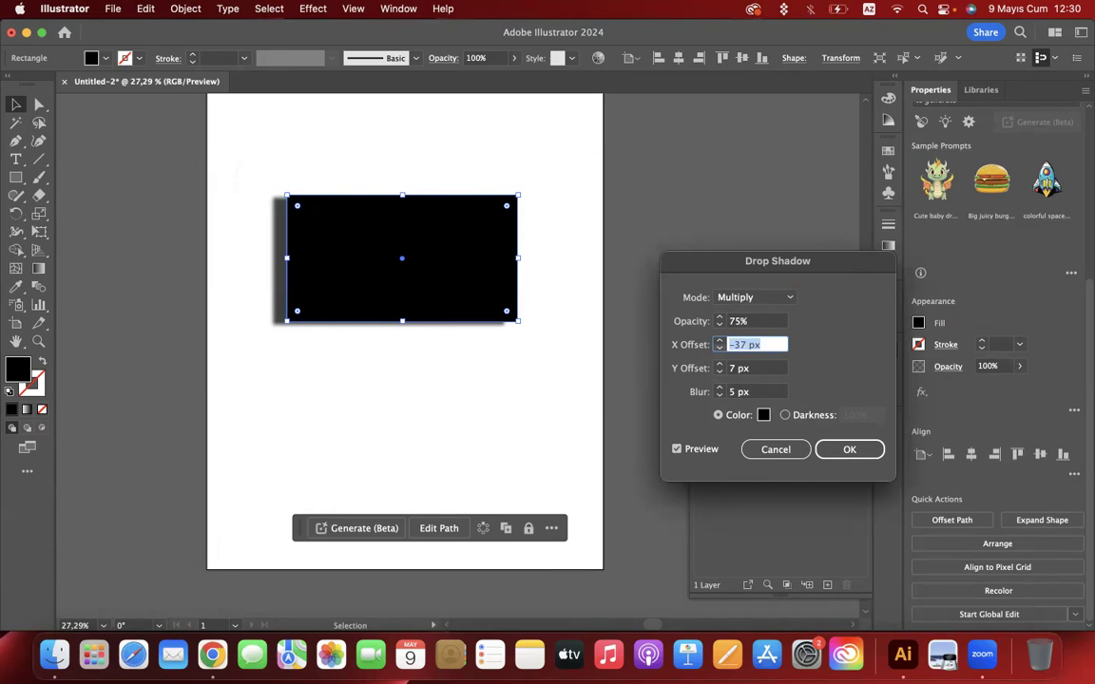
# Increase the drop shadow's Y Offset to 42 px
pyautogui.doubleClick(731, 369)
pyautogui.press('Up')
pyautogui.press('Up')
pyautogui.press('Up')
pyautogui.press('Up')
pyautogui.press('Up')
pyautogui.press('Up')
pyautogui.press('Up')
pyautogui.press('Up')
pyautogui.press('Up')
pyautogui.press('Up')
pyautogui.press('Up')
pyautogui.press('Up')
pyautogui.press('Up')
pyautogui.press('Up')
pyautogui.press('Up')
pyautogui.press('Up')
pyautogui.press('Up')
pyautogui.press('Up')
pyautogui.press('Up')
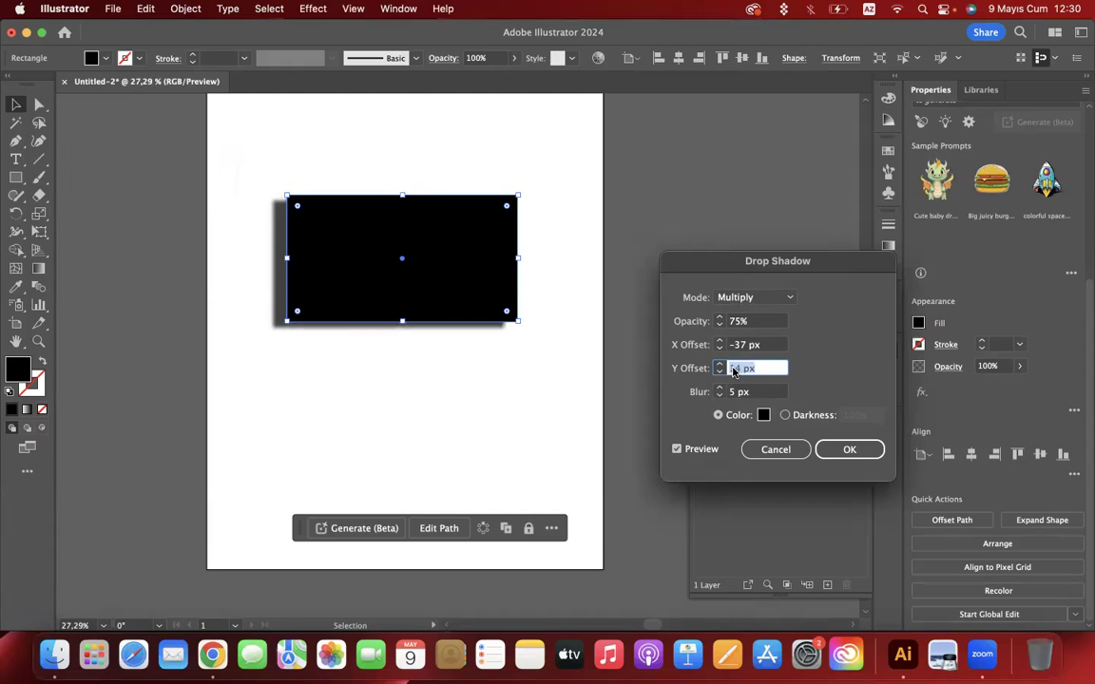
pyautogui.press('Up')
pyautogui.press('Up')
pyautogui.press('Up')
pyautogui.press('Up')
pyautogui.press('Up')
pyautogui.press('Up')
pyautogui.press('Up')
pyautogui.press('Up')
pyautogui.press('Up')
pyautogui.press('Up')
pyautogui.press('Up')
pyautogui.press('Up')
pyautogui.press('Up')
pyautogui.press('Up')
pyautogui.press('Up')
pyautogui.press('Up')
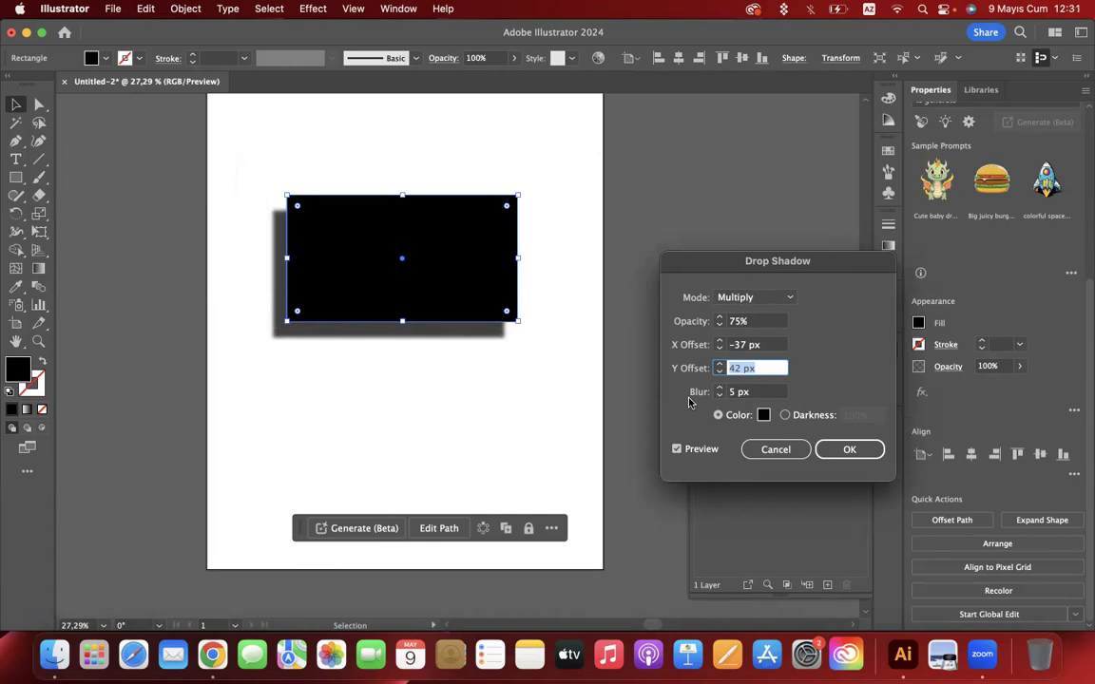
# Try a softer shadow by raising the Blur to 37 px
pyautogui.press('Tab')
pyautogui.click(720, 388)
pyautogui.click(719, 388)
pyautogui.click(720, 389)
pyautogui.click(720, 389)
pyautogui.click(720, 389)
pyautogui.click(719, 388)
pyautogui.click(719, 389)
pyautogui.click(719, 388)
pyautogui.click(719, 389)
pyautogui.click(719, 389)
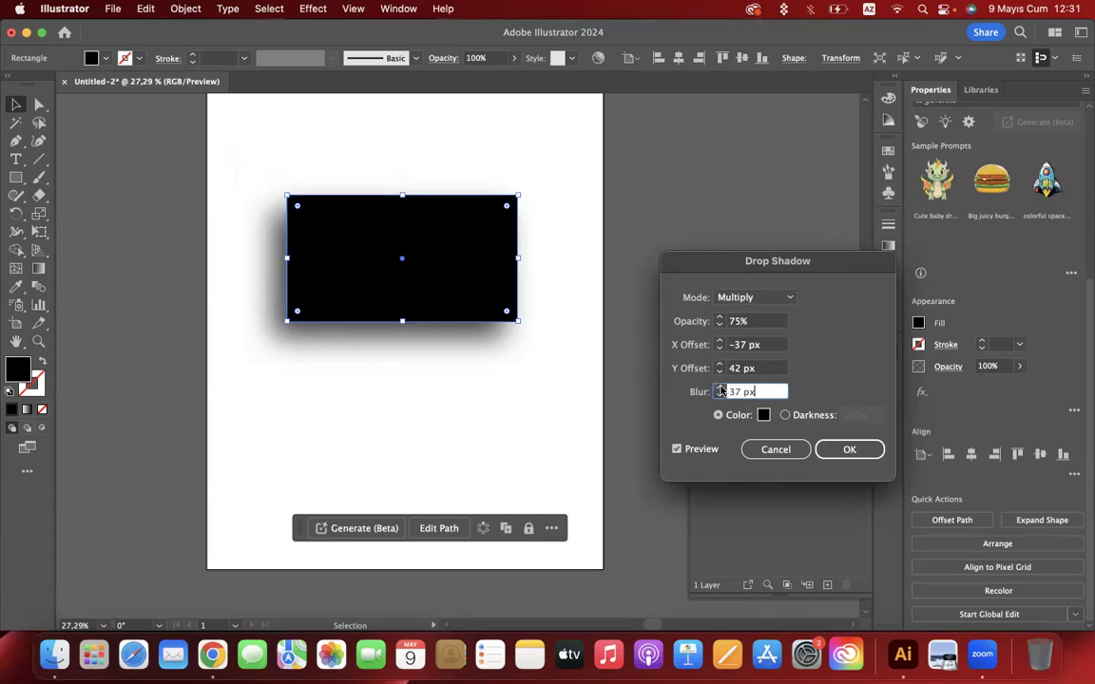
# Sharpen the shadow by reducing its Blur to 6 px
pyautogui.press('BackSpace')
pyautogui.press('BackSpace')
pyautogui.press('BackSpace')
pyautogui.press('BackSpace')
pyautogui.press('BackSpace')
pyautogui.write('5')
pyautogui.press('Up')
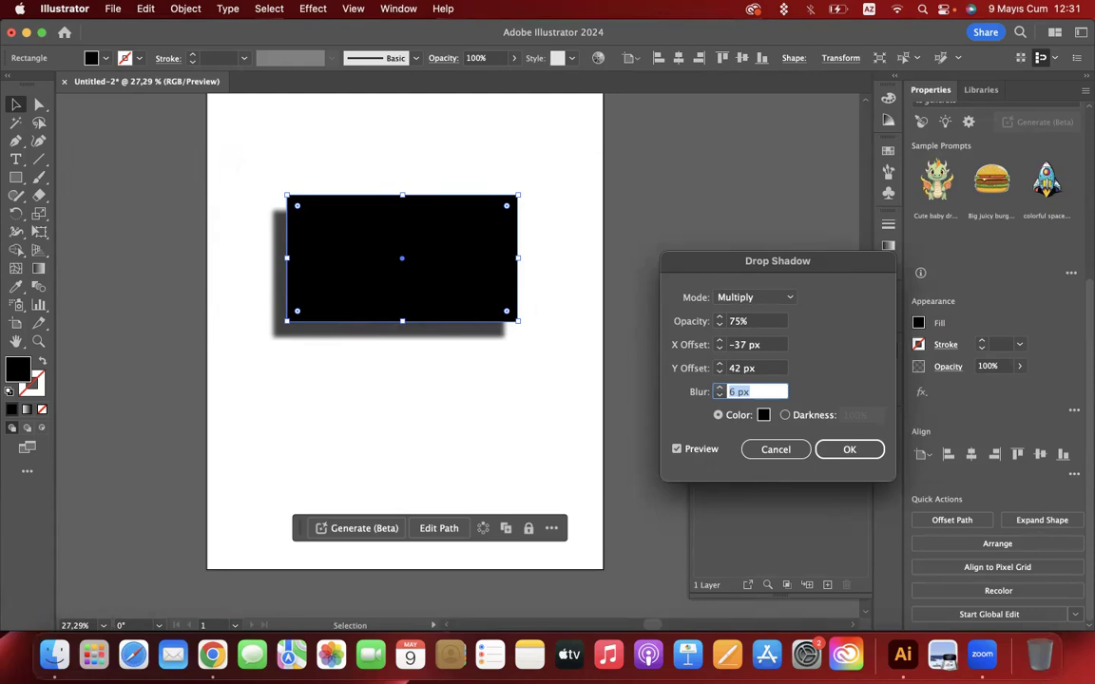
# Set the shadow's Blur to 24 px
pyautogui.write('17')
pyautogui.press('Up')
pyautogui.press('Up')
pyautogui.press('Up')
pyautogui.press('Up')
pyautogui.press('Up')
pyautogui.press('Up')
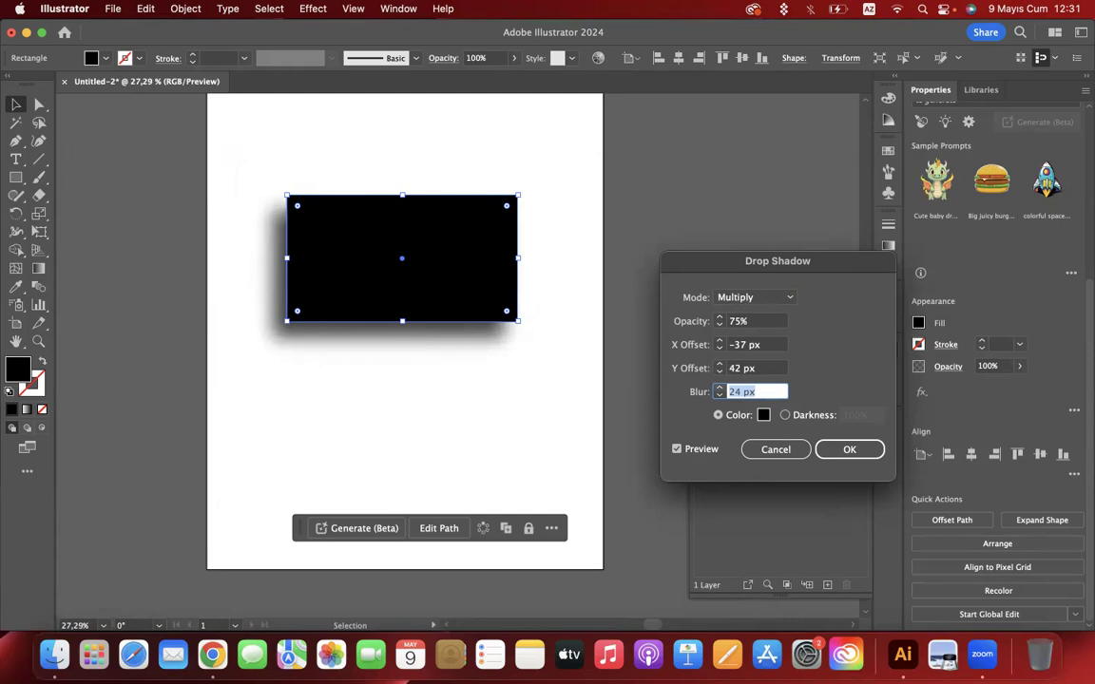
# Shift the shadow horizontally in both directions and settle its X Offset at -24 px
pyautogui.click(740, 345)
pyautogui.press('Down')
pyautogui.press('Down')
pyautogui.press('Down')
pyautogui.press('Down')
pyautogui.press('Down')
pyautogui.press('Down')
pyautogui.press('Down')
pyautogui.press('Down')
pyautogui.press('Down')
pyautogui.press('Down')
pyautogui.press('Down')
pyautogui.press('Down')
pyautogui.press('Down')
pyautogui.press('Down')
pyautogui.press('Down')
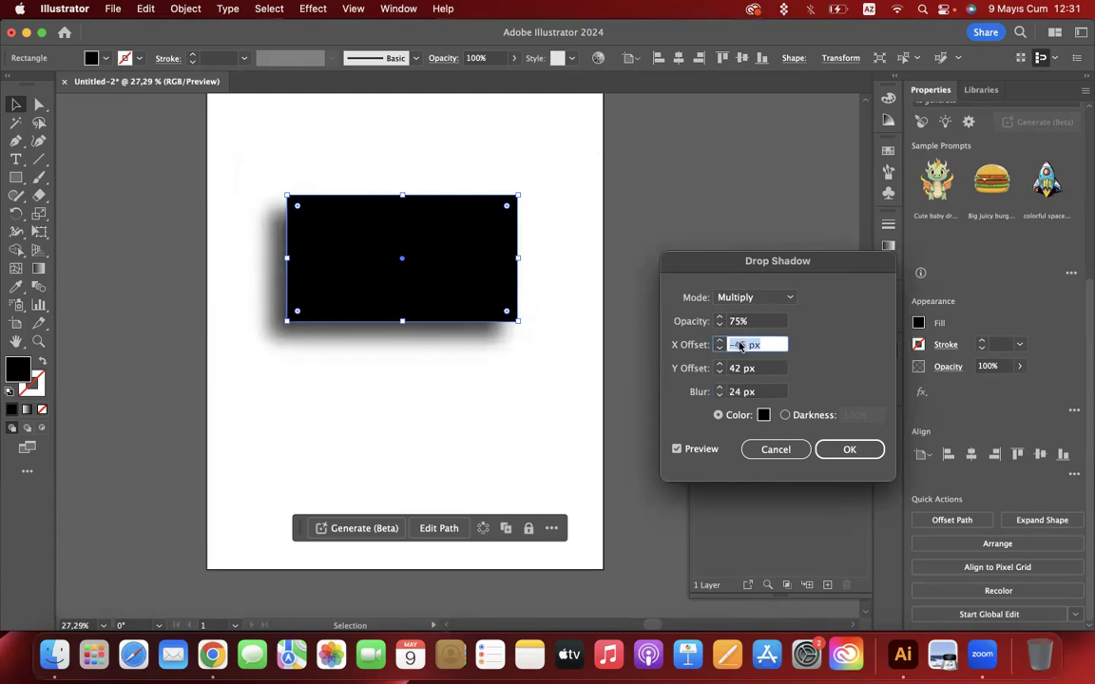
pyautogui.press('Up')
pyautogui.press('Up')
pyautogui.press('Up')
pyautogui.press('Up')
pyautogui.press('Up')
pyautogui.press('Up')
pyautogui.press('Up')
pyautogui.press('Up')
pyautogui.press('Up')
pyautogui.press('Up')
pyautogui.press('Up')
pyautogui.press('Up')
pyautogui.press('Up')
pyautogui.press('Up')
pyautogui.press('Up')
pyautogui.press('Up')
pyautogui.press('Up')
pyautogui.press('Up')
pyautogui.press('Up')
pyautogui.press('Up')
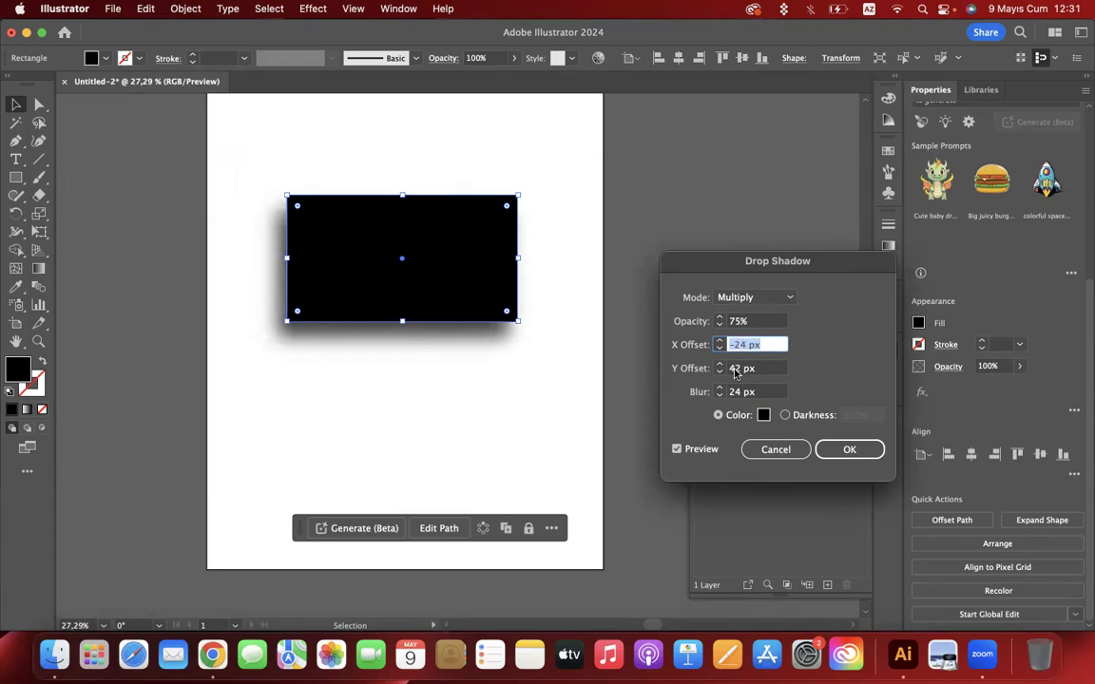
# Raise the shadow's Y Offset to 51 px
pyautogui.doubleClick(735, 372)
pyautogui.press('Up')
pyautogui.press('Up')
pyautogui.press('Up')
pyautogui.press('Up')
pyautogui.press('Up')
pyautogui.press('Up')
pyautogui.press('Up')
pyautogui.press('Up')
pyautogui.press('Up')
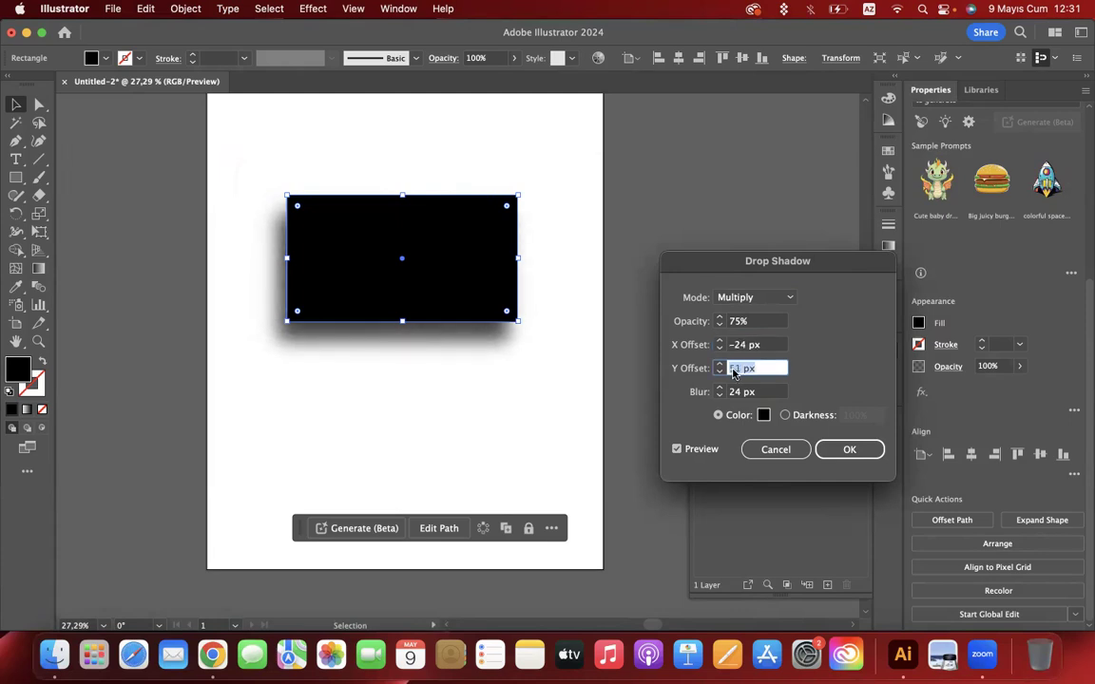
# Lower the shadow's Y Offset to 27 px
pyautogui.press('Down')
pyautogui.press('Down')
pyautogui.press('Down')
pyautogui.press('Down')
pyautogui.press('Down')
pyautogui.press('Down')
pyautogui.press('Down')
pyautogui.press('Down')
pyautogui.press('Down')
pyautogui.press('Down')
pyautogui.press('Down')
pyautogui.press('Down')
pyautogui.press('Down')
pyautogui.press('Down')
pyautogui.press('Down')
pyautogui.press('Down')
pyautogui.press('Down')
pyautogui.press('Down')
pyautogui.press('Down')
pyautogui.press('Down')
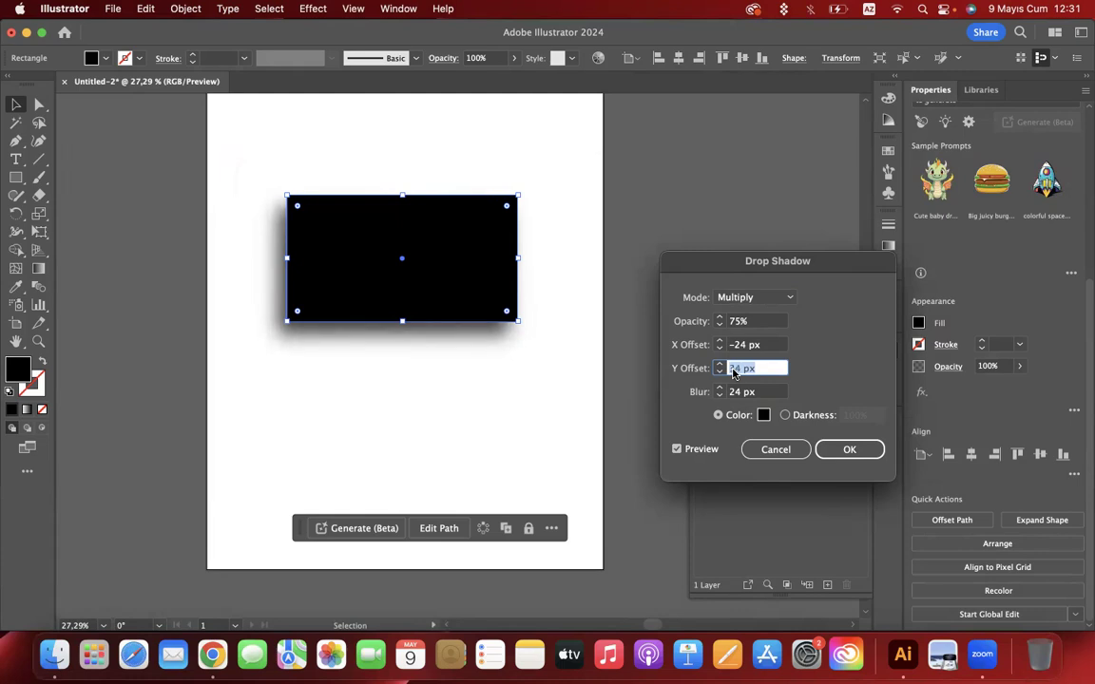
pyautogui.press('Down')
pyautogui.press('Down')
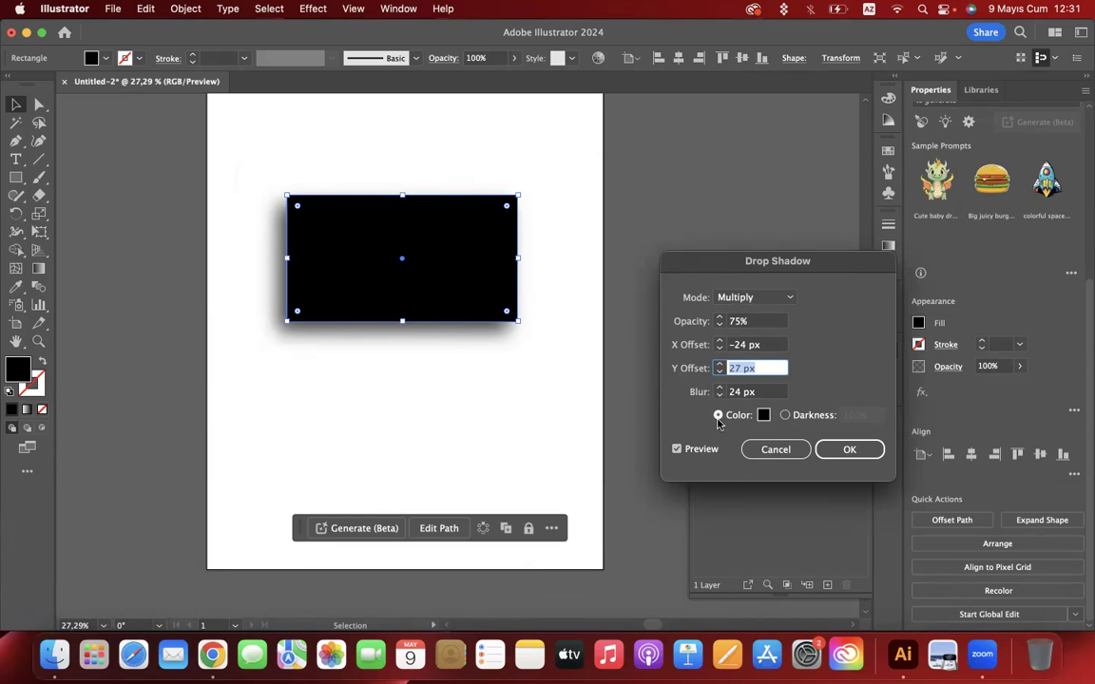
# Change the shadow colour to orange EA6A32
pyautogui.click(763, 415)
pyautogui.click(713, 357)
pyautogui.click(701, 325)
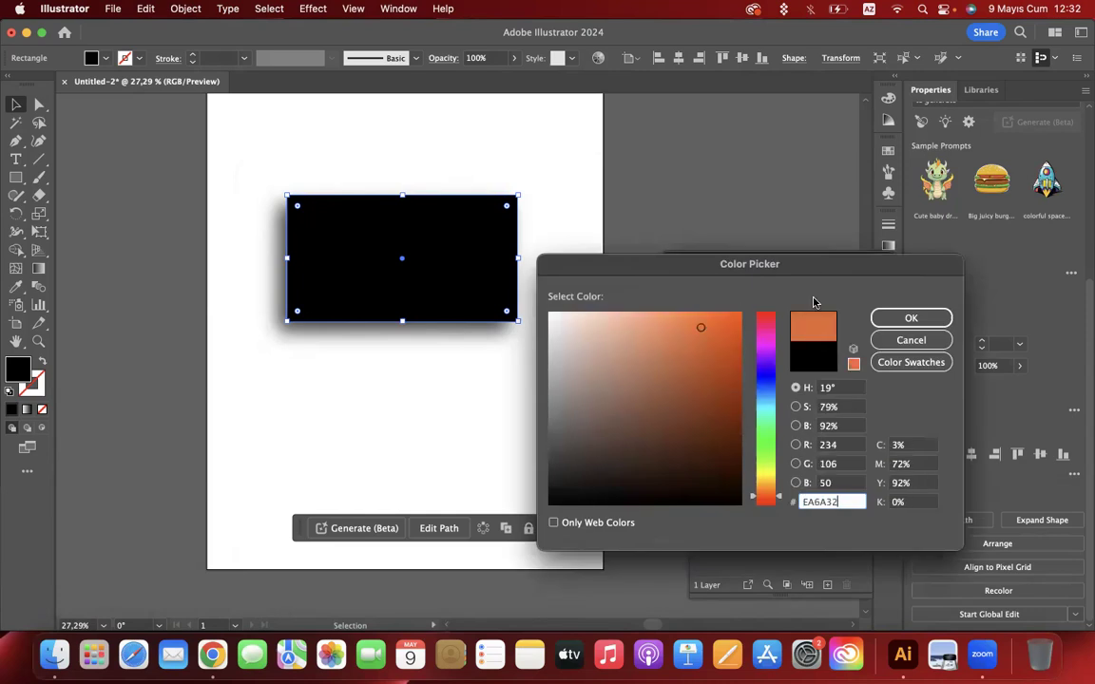
pyautogui.click(885, 319)
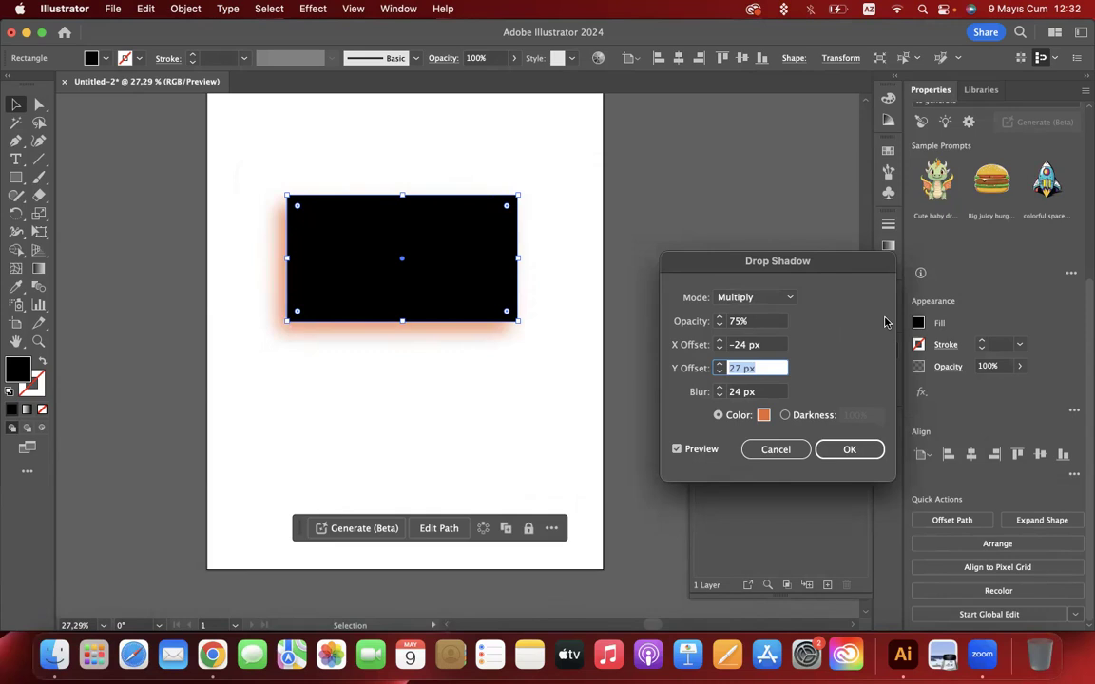
# Switch the shadow from Color to Darkness, try a Darkness of 23%, and discard the Drop Shadow
pyautogui.click(786, 415)
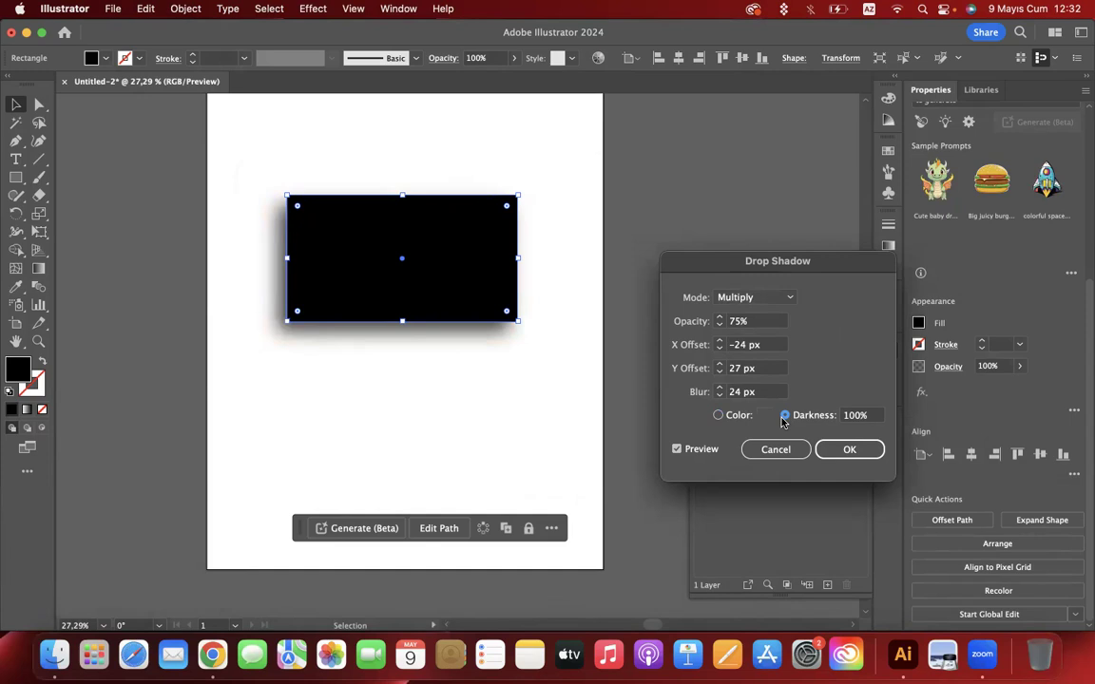
pyautogui.doubleClick(863, 417)
pyautogui.write('777')
pyautogui.press('Tab')
pyautogui.press('Down')
pyautogui.write('29')
pyautogui.press('Tab')
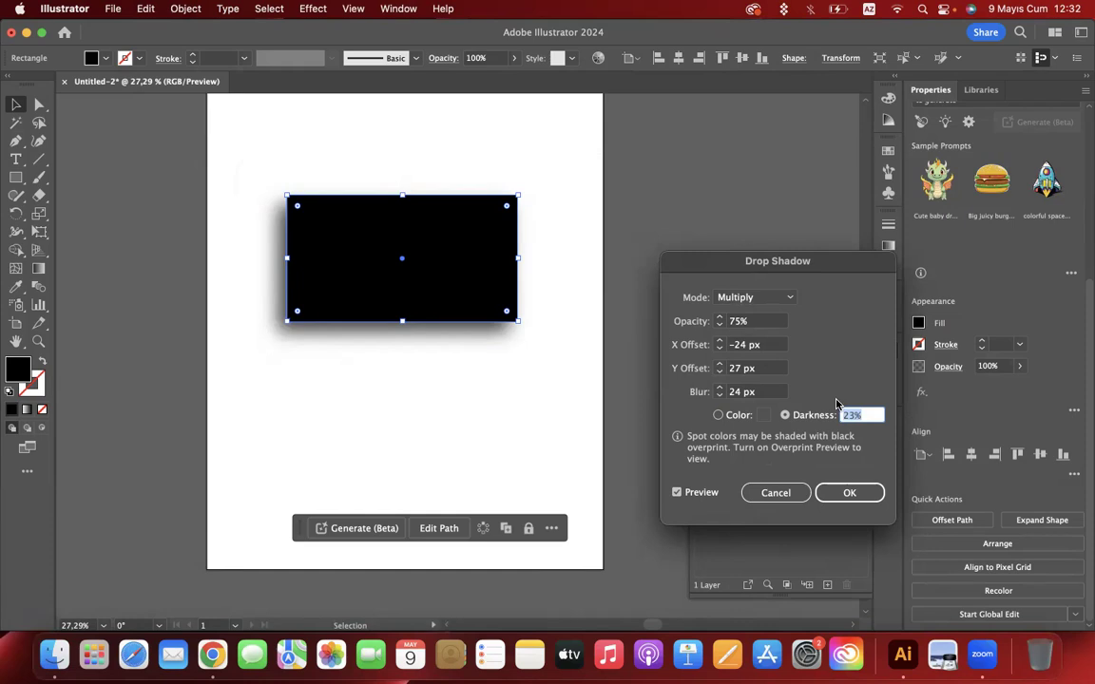
pyautogui.click(774, 493)
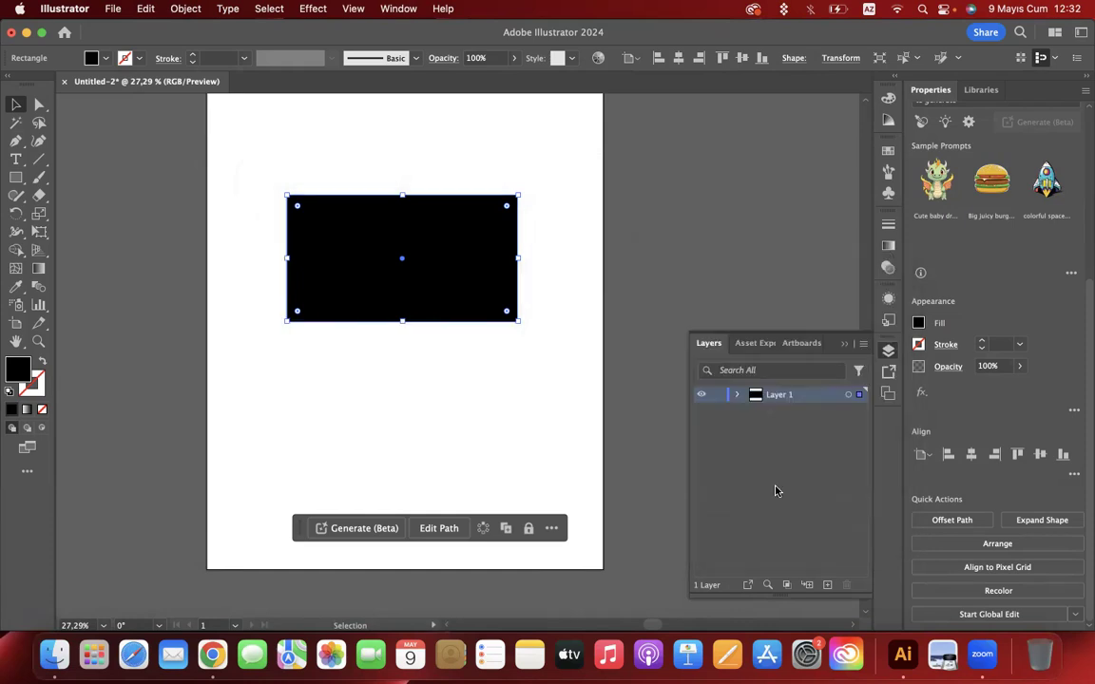
# Apply a Feather effect with a 5 px radius to the rectangle
pyautogui.click(921, 393)
pyautogui.moveTo(1005, 390)
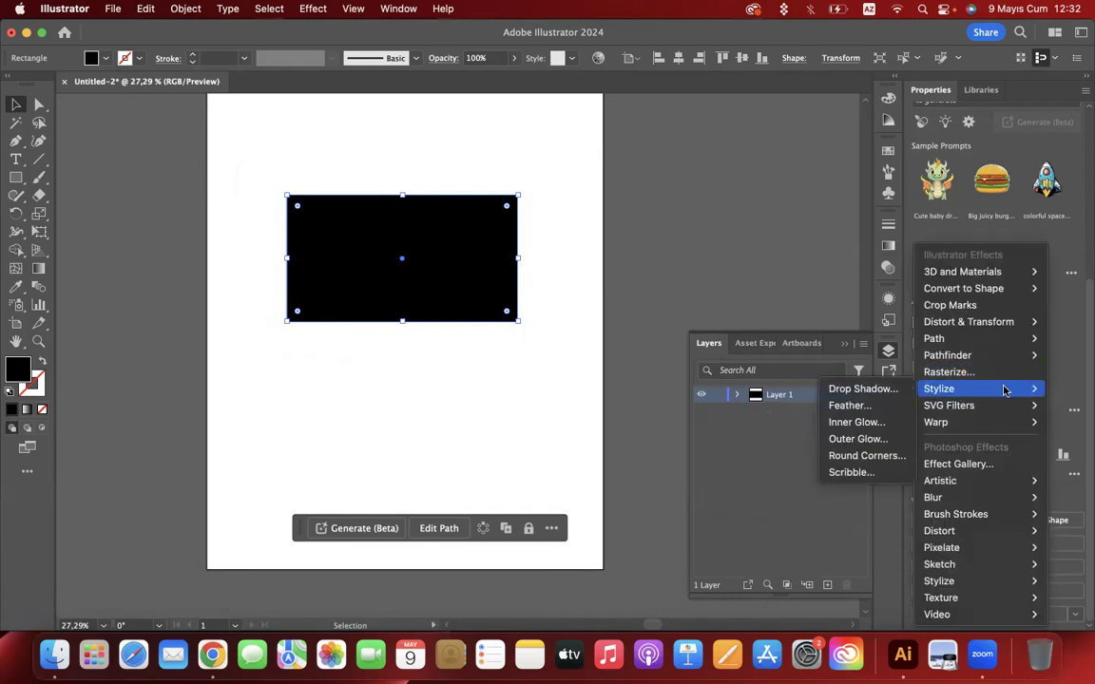
pyautogui.click(863, 406)
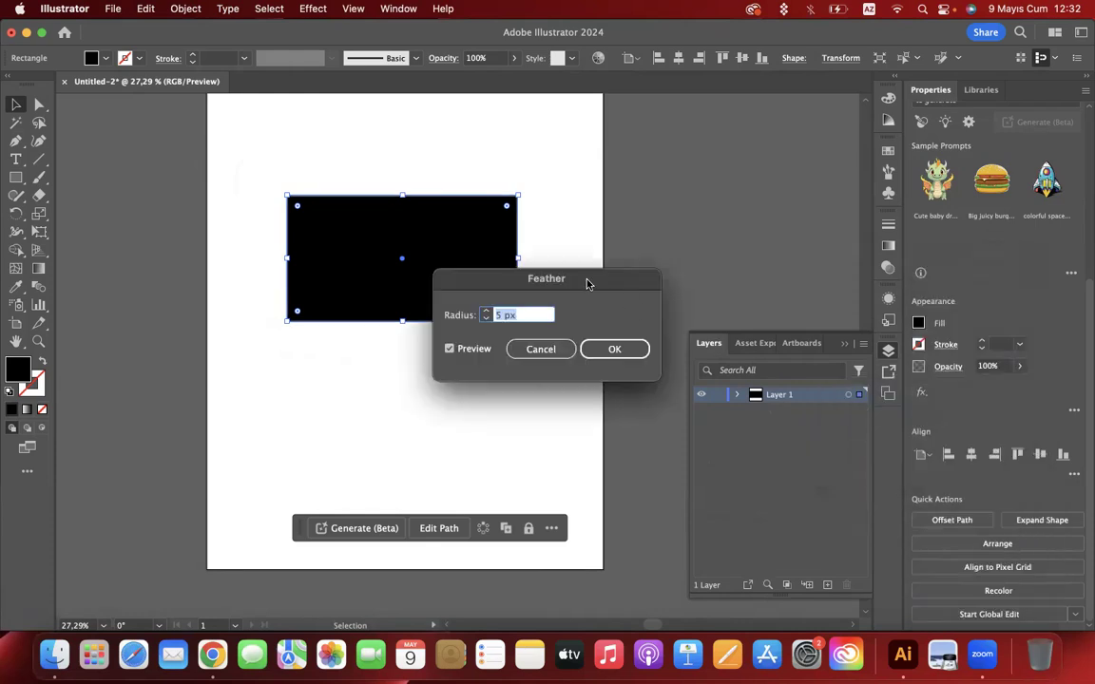
pyautogui.moveTo(588, 283); pyautogui.dragTo(692, 288)
pyautogui.press('Return')
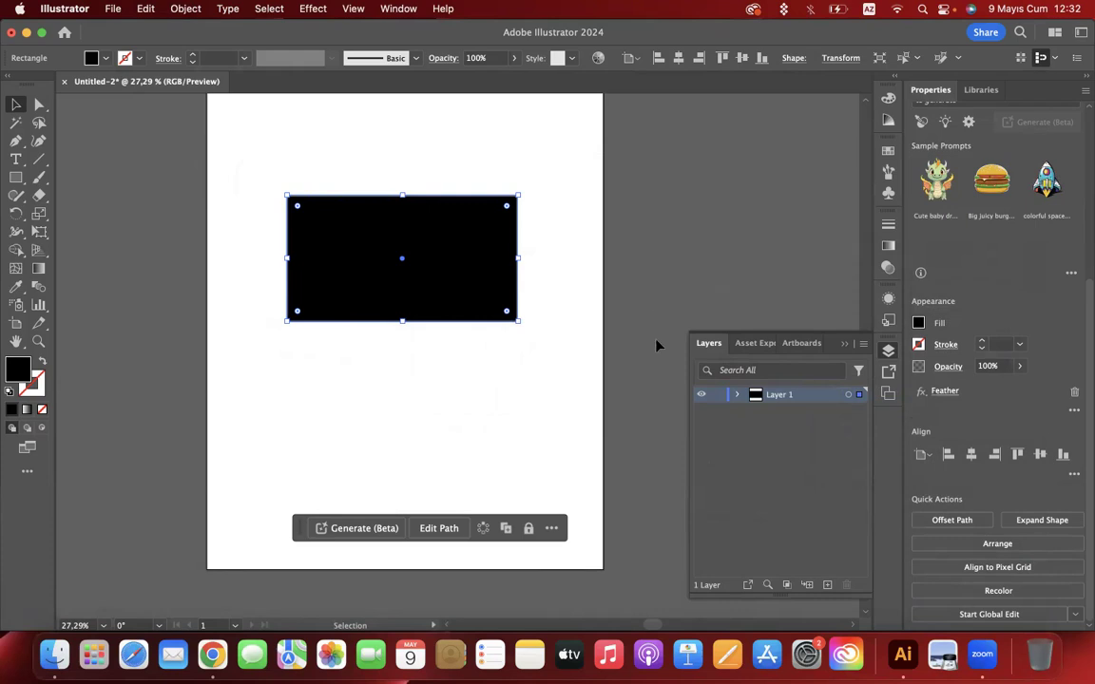
# Inspect the rectangle's feathered edges up close and set the Feather radius to 60 px
pyautogui.scroll(5, 491, 288)
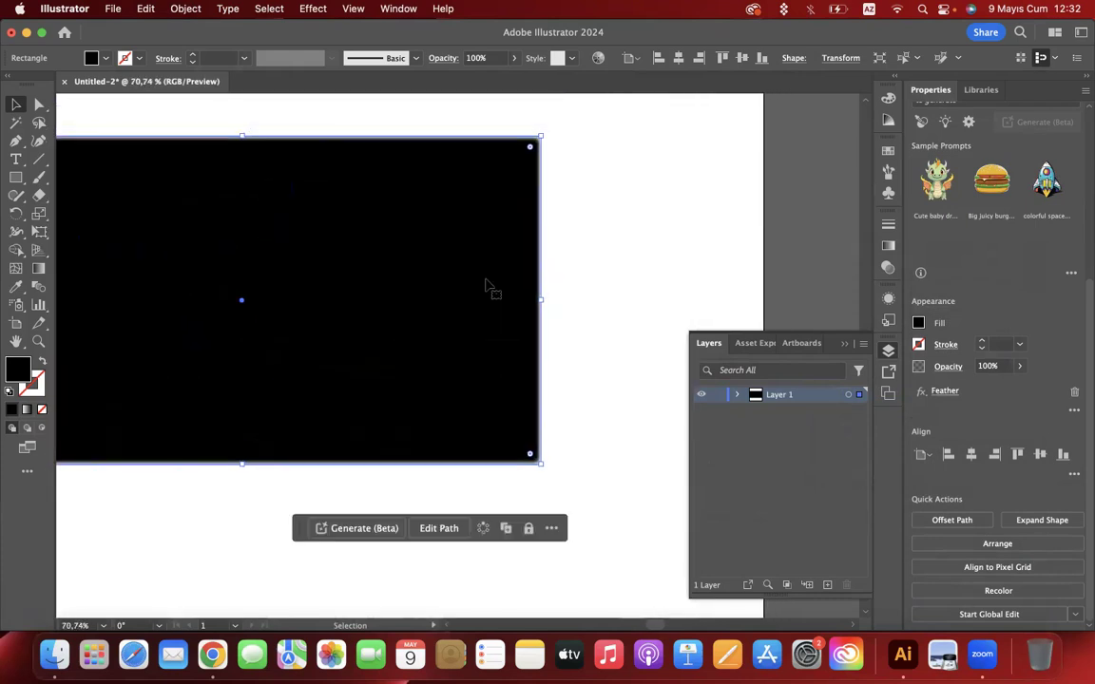
pyautogui.scroll(10, 485, 283)
pyautogui.scroll(5, 484, 283)
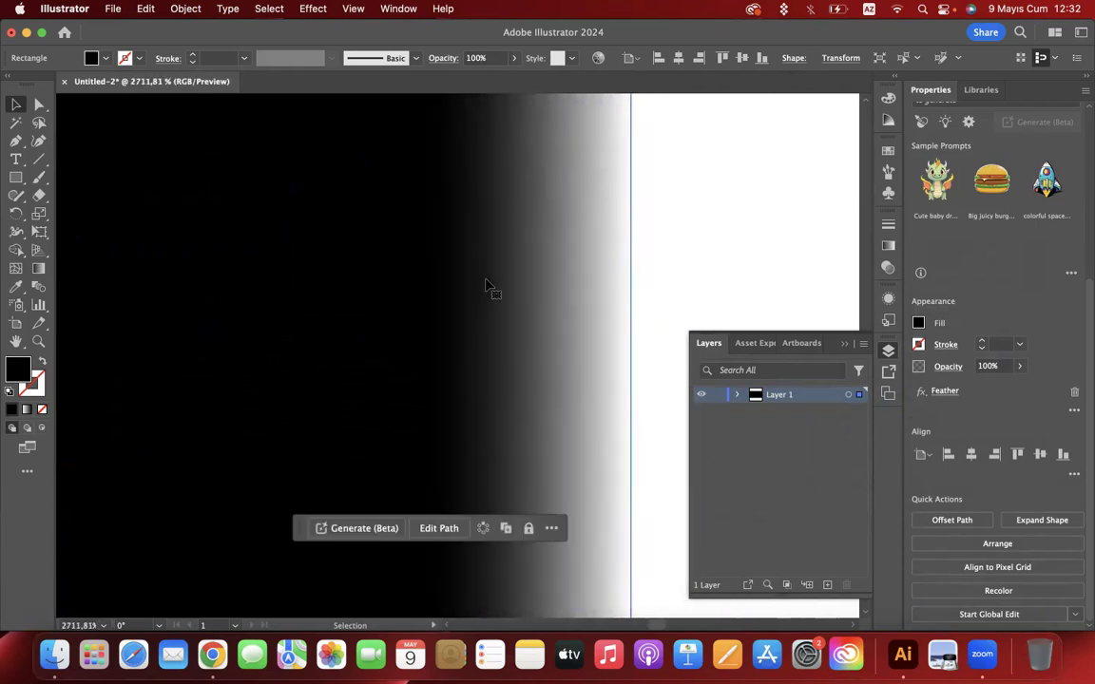
pyautogui.scroll(-15, 485, 283)
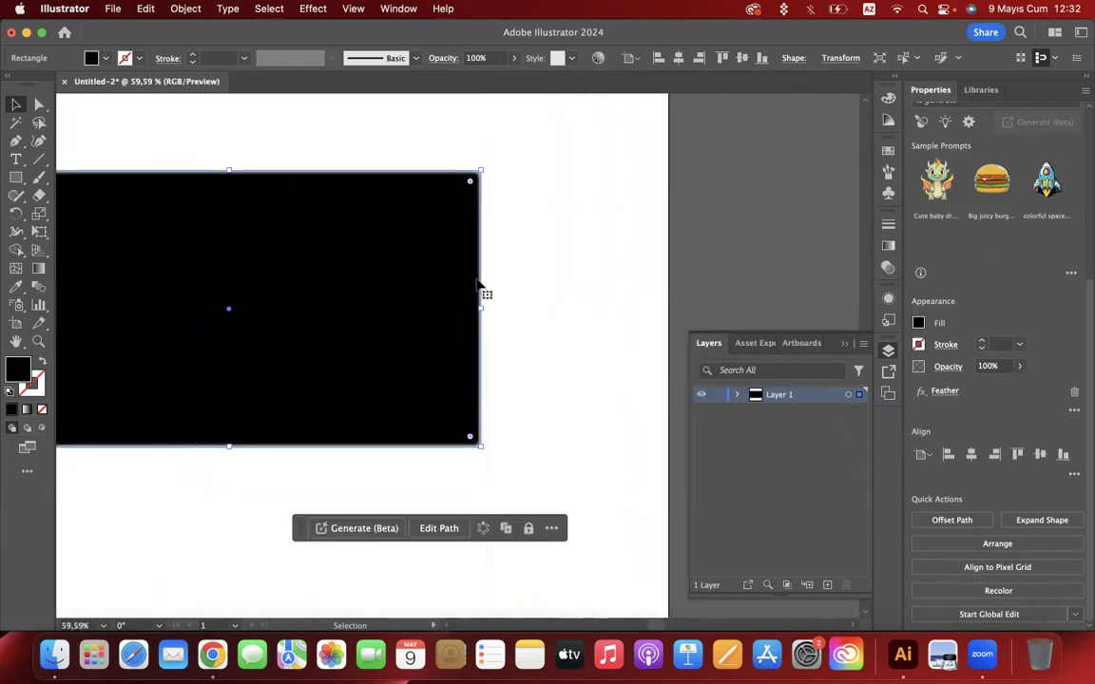
pyautogui.hscroll(-5, 498, 281)
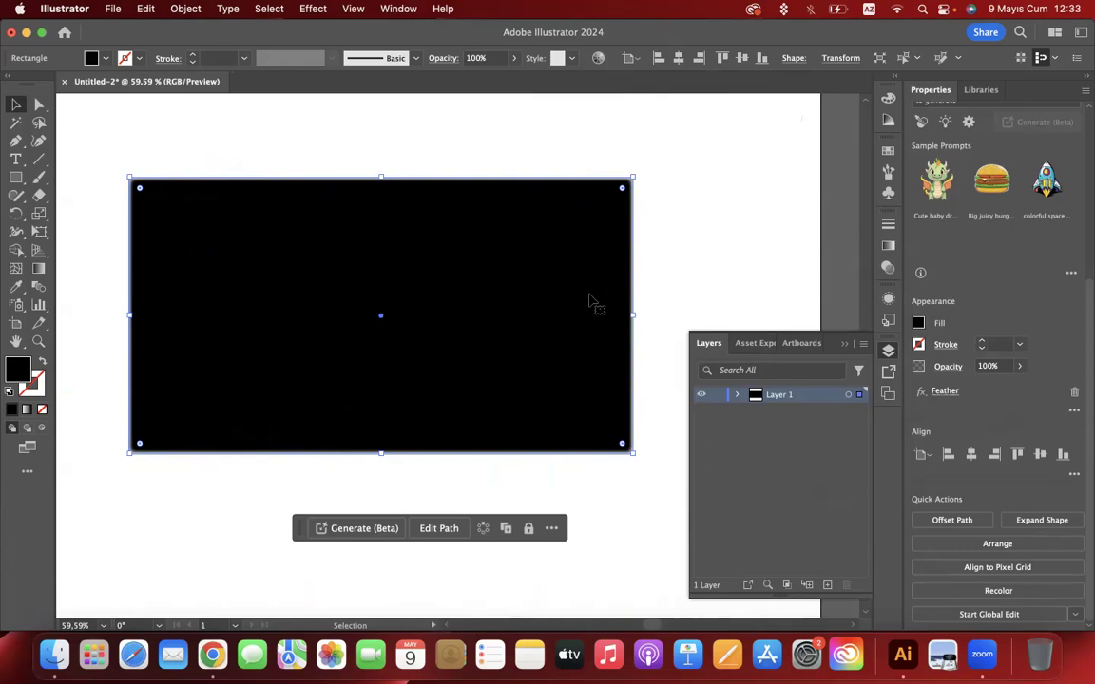
pyautogui.scroll(5, 635, 299)
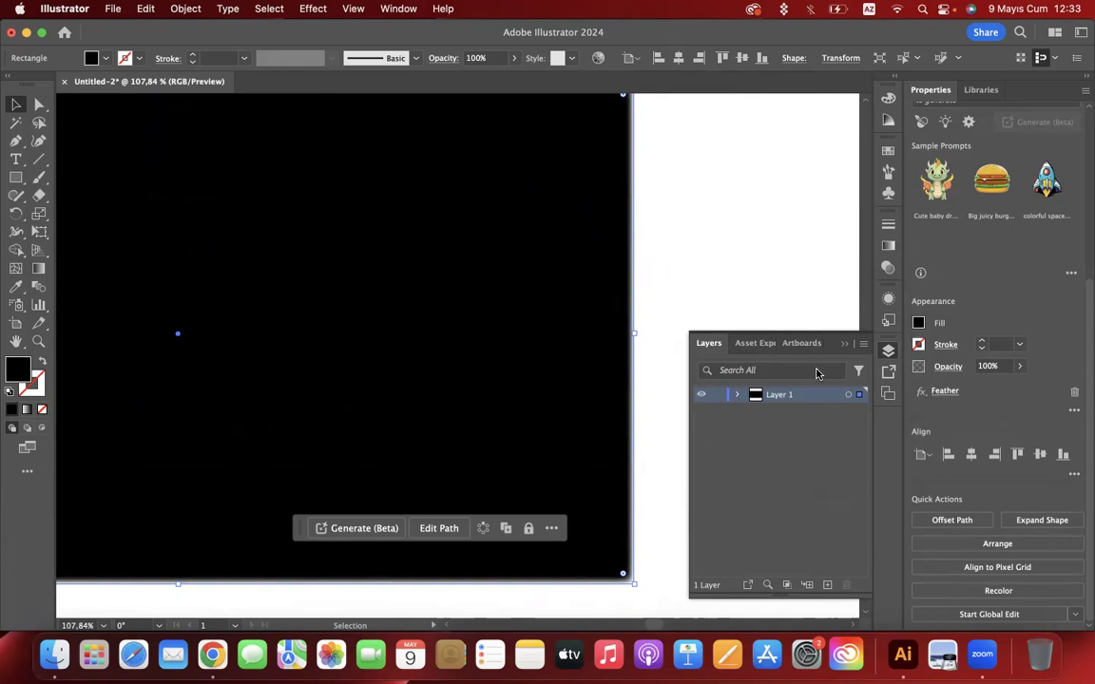
pyautogui.click(946, 392)
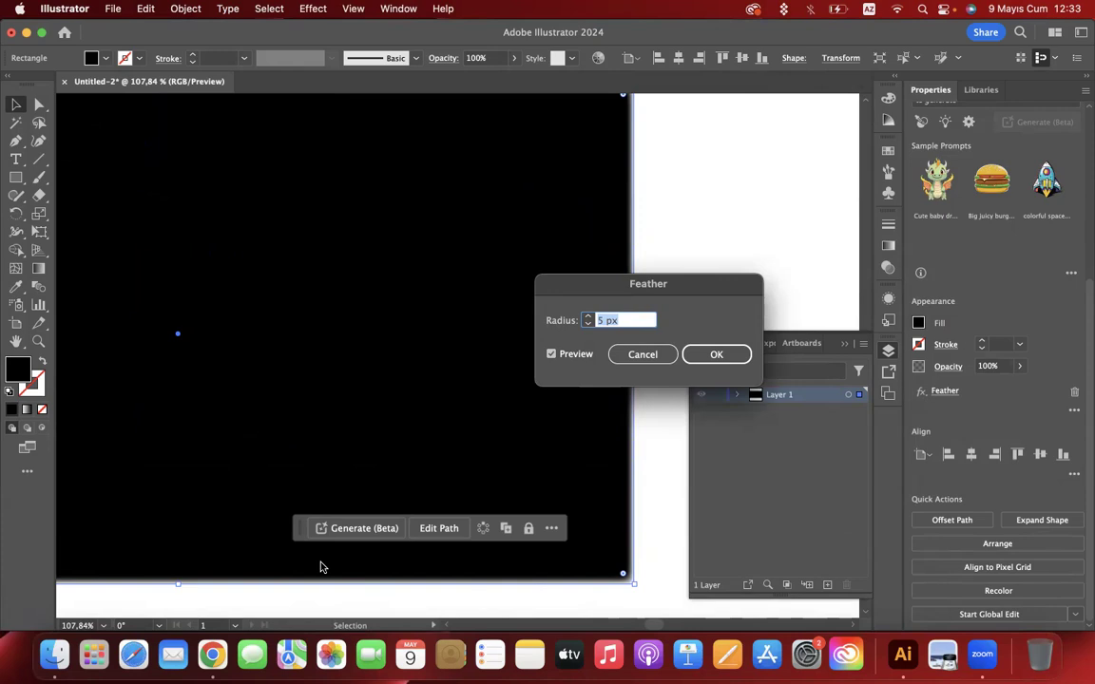
pyautogui.write('60')
pyautogui.press('Return')
pyautogui.press('super+0')
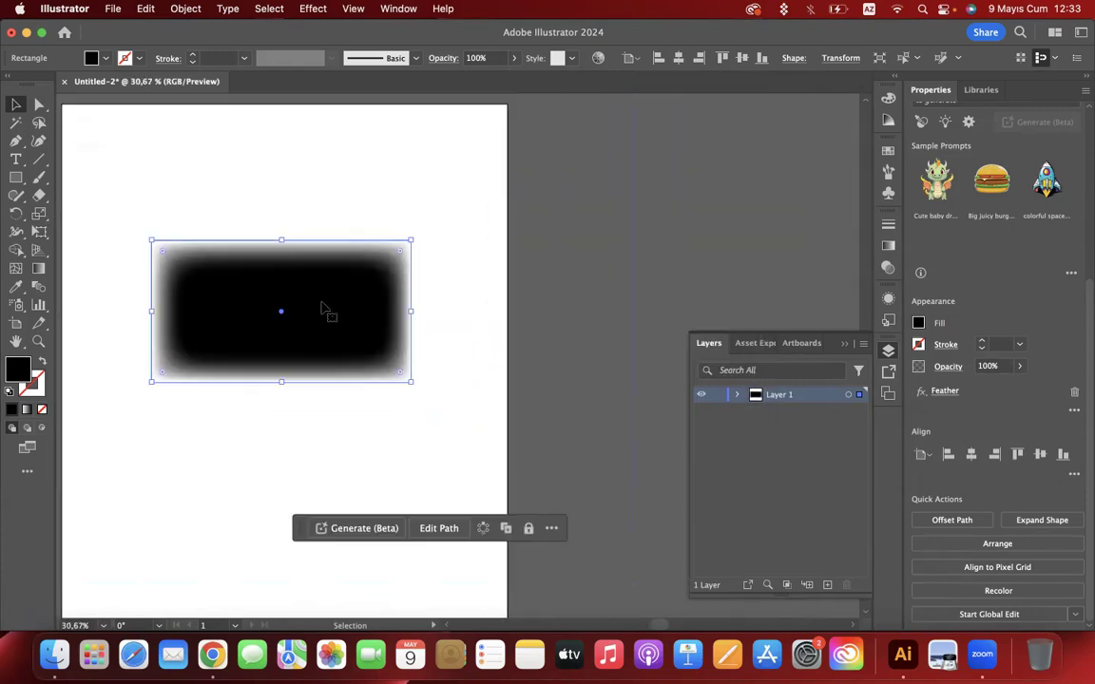
# Remove the Feather effect from the rectangle
pyautogui.click(622, 276)
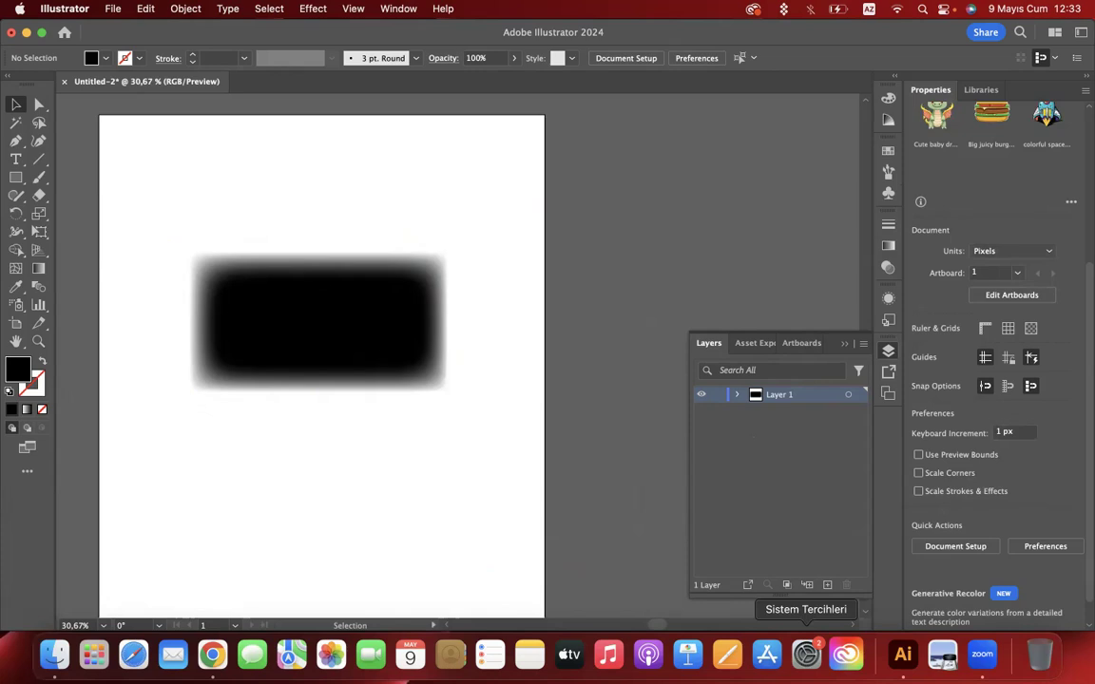
pyautogui.click(371, 316)
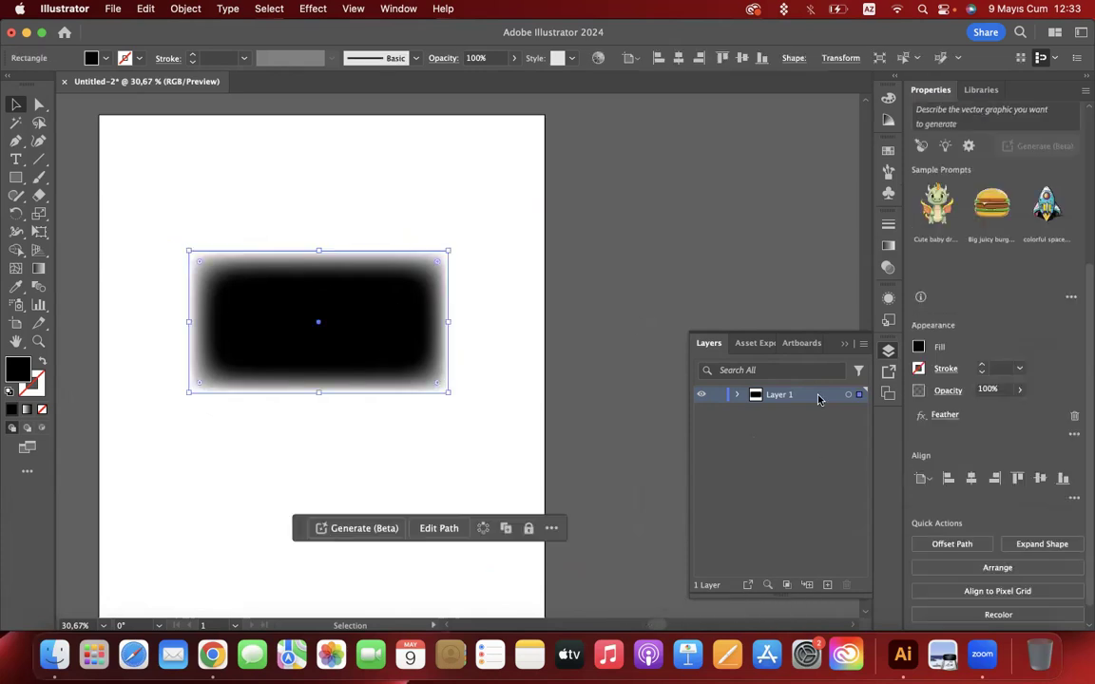
pyautogui.click(1074, 420)
pyautogui.click(921, 416)
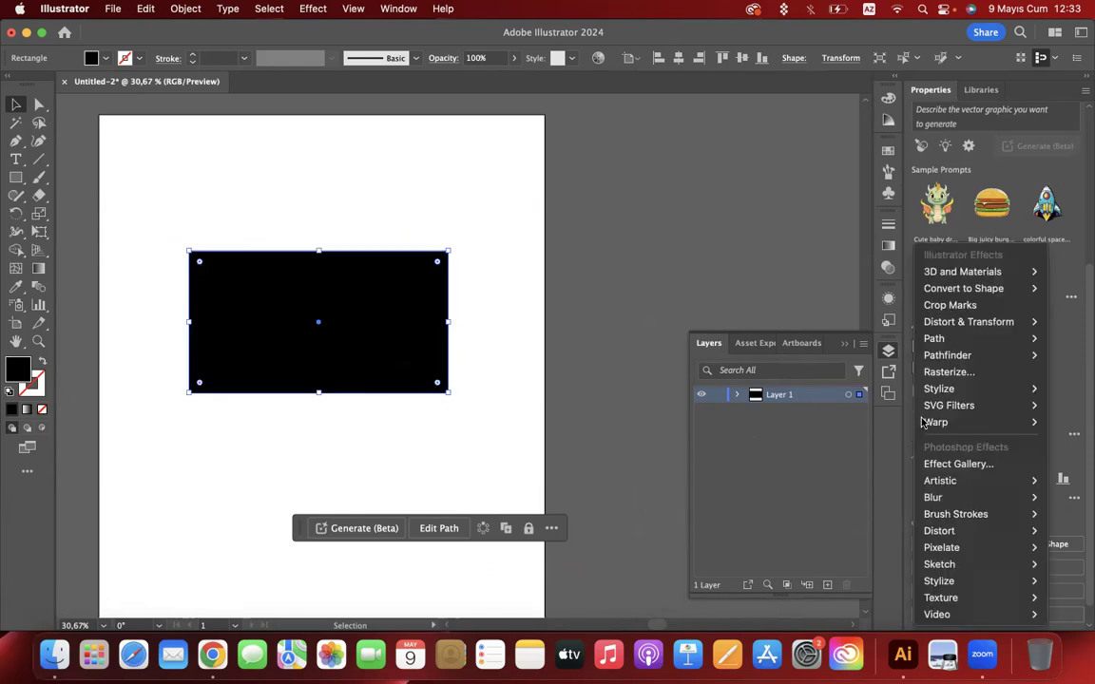
pyautogui.moveTo(977, 385)
pyautogui.click(855, 422)
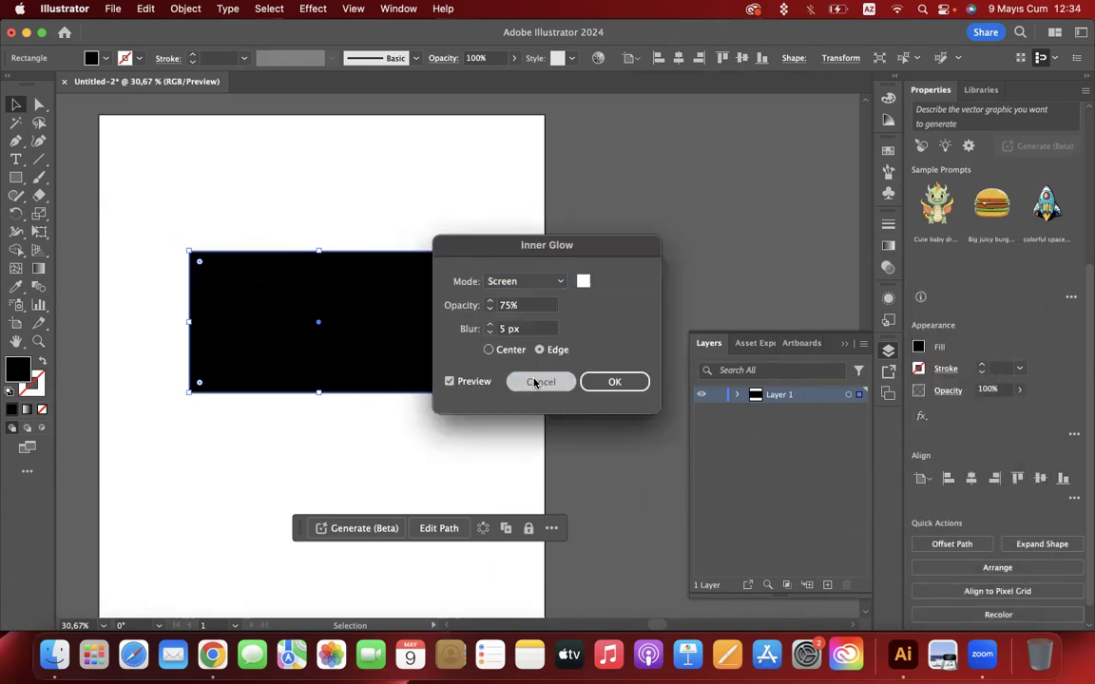
pyautogui.click(538, 382)
# Enlarge the black rectangle until it covers the whole artboard as a background
pyautogui.scroll(-3, 367, 383)
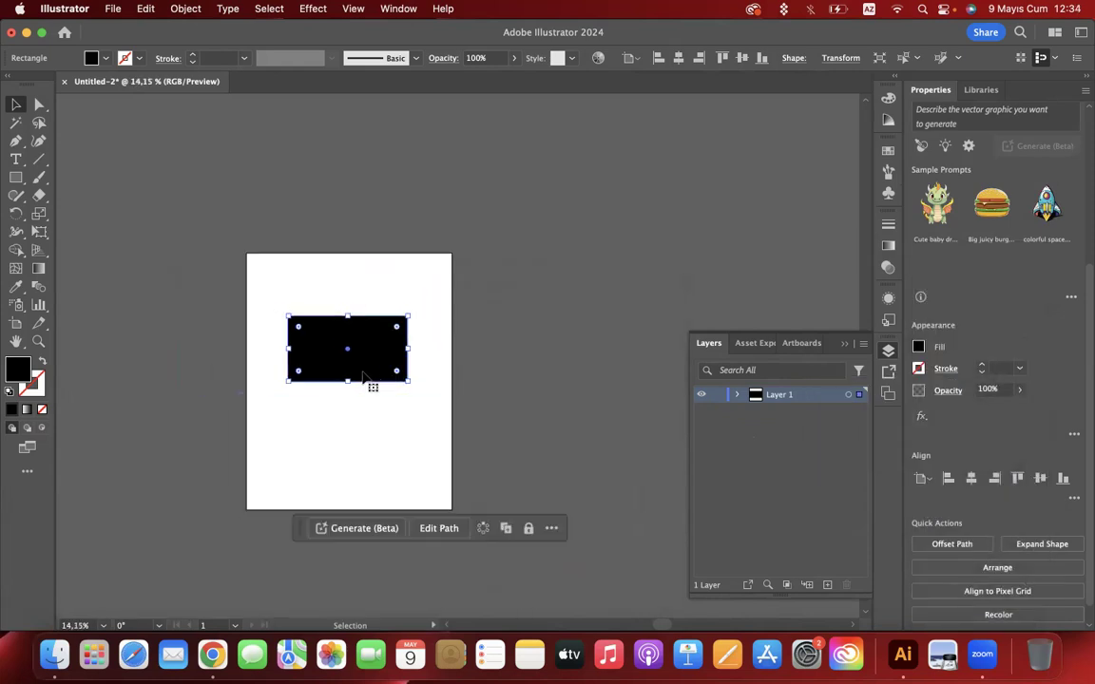
pyautogui.moveTo(345, 384); pyautogui.dragTo(347, 511)
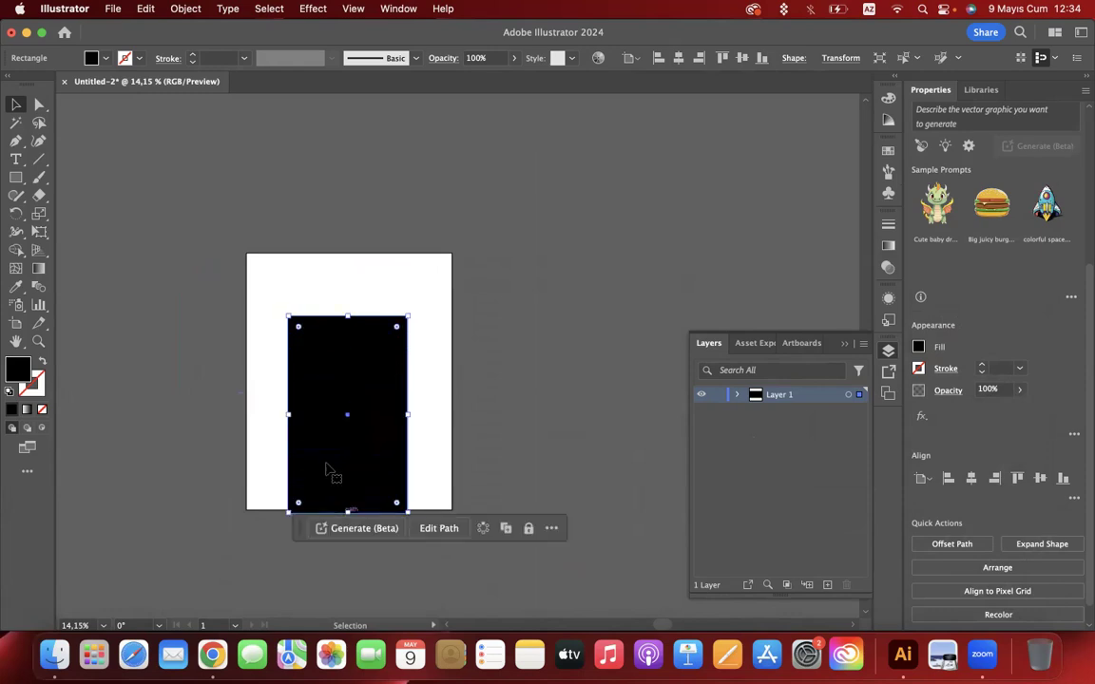
pyautogui.moveTo(294, 418); pyautogui.dragTo(247, 414)
pyautogui.moveTo(401, 315); pyautogui.dragTo(487, 248)
pyautogui.press('Return')
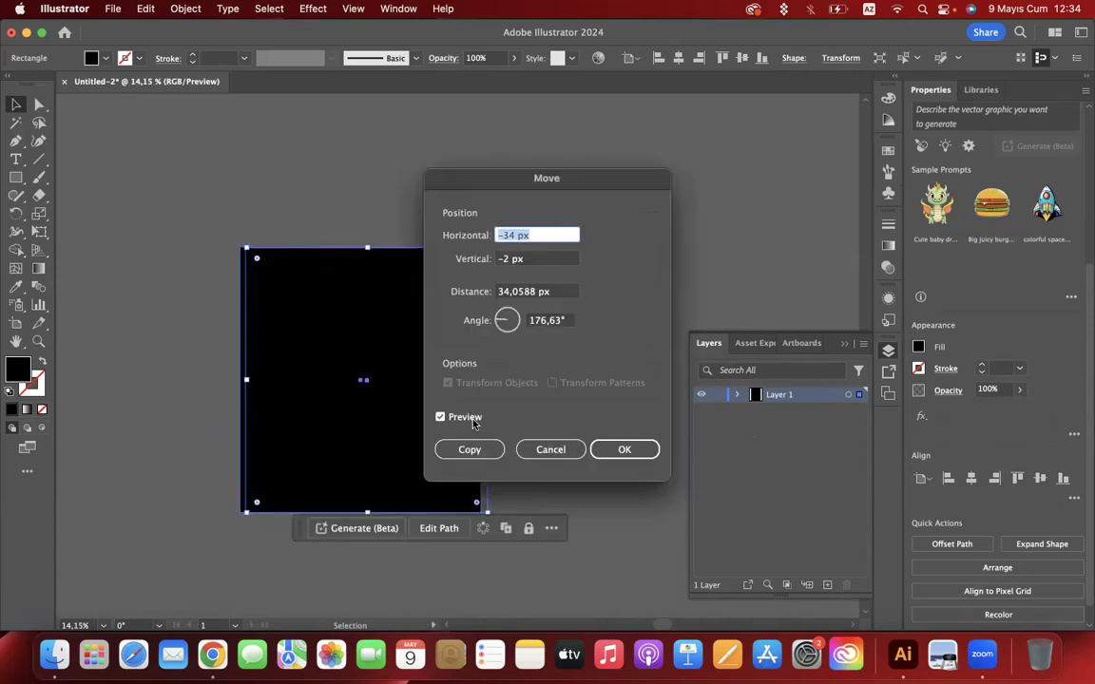
pyautogui.click(550, 450)
# Draw a smaller square inside the black background and fill it with white FFFFFF
pyautogui.click(15, 177)
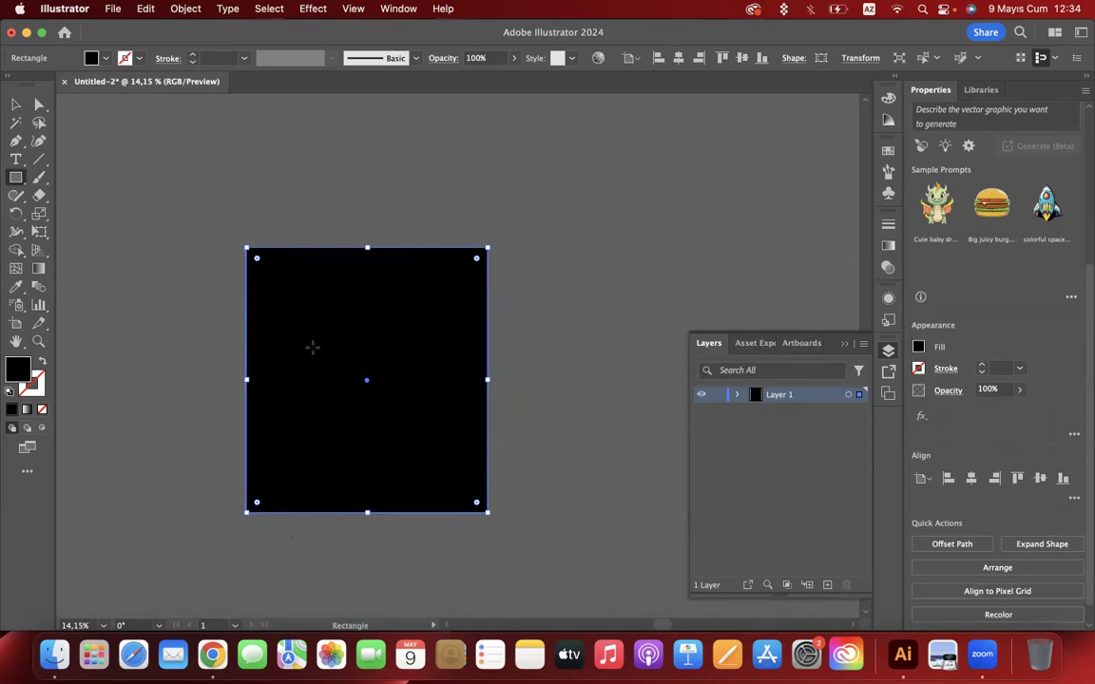
pyautogui.moveTo(299, 307); pyautogui.dragTo(415, 421)
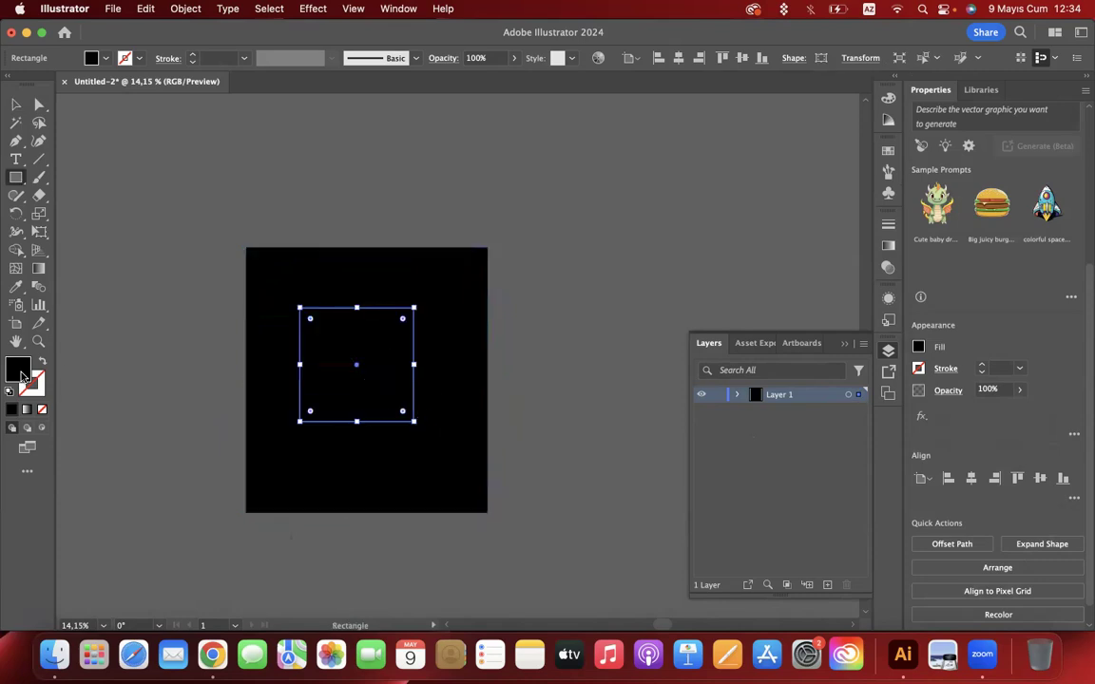
pyautogui.doubleClick(19, 369)
pyautogui.write('FFFFFF')
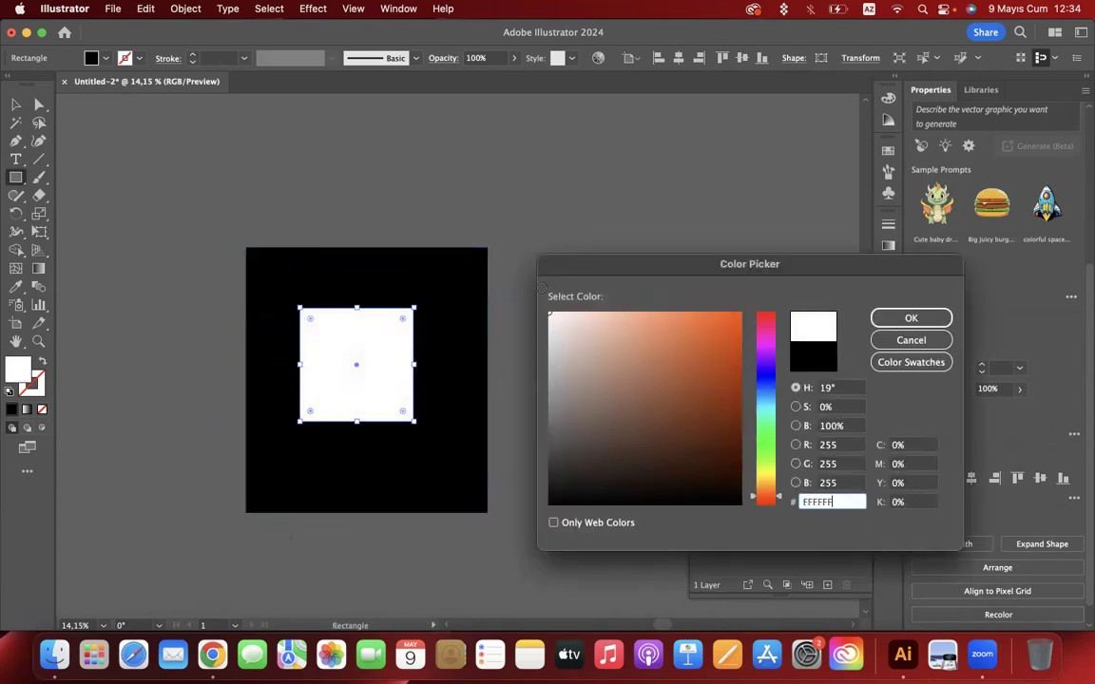
pyautogui.press('Return')
# Swap the square's fill and stroke so only a white outline remains, and set its stroke weight to 35 pt
pyautogui.hotkey('shift', 'x')
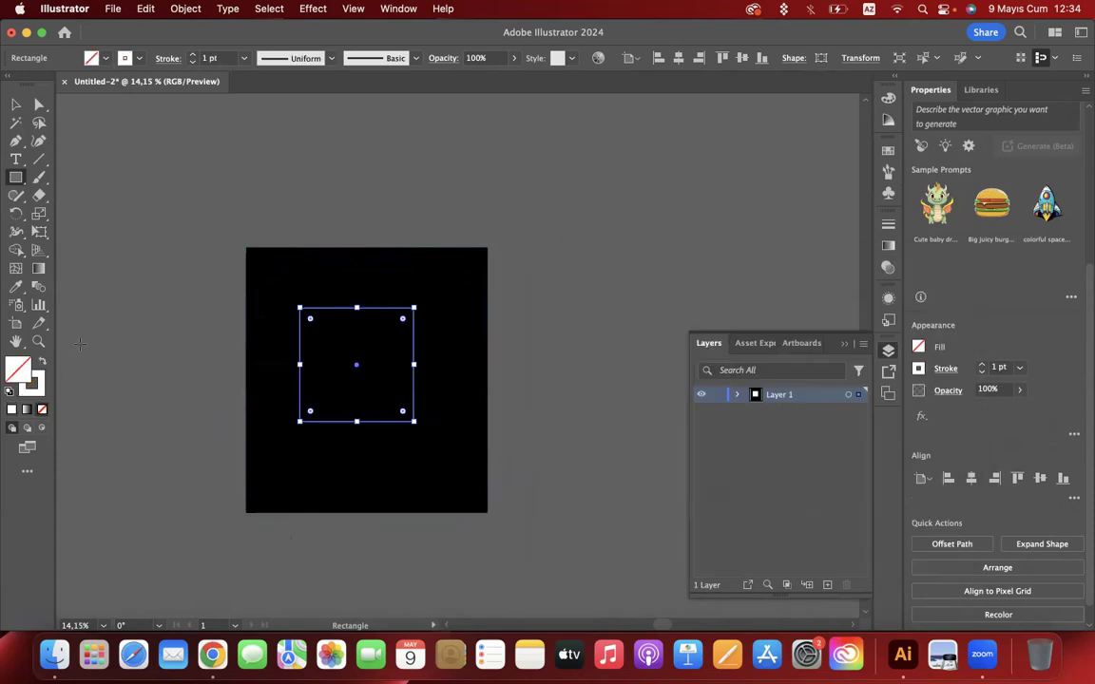
pyautogui.click(981, 365)
pyautogui.click(981, 366)
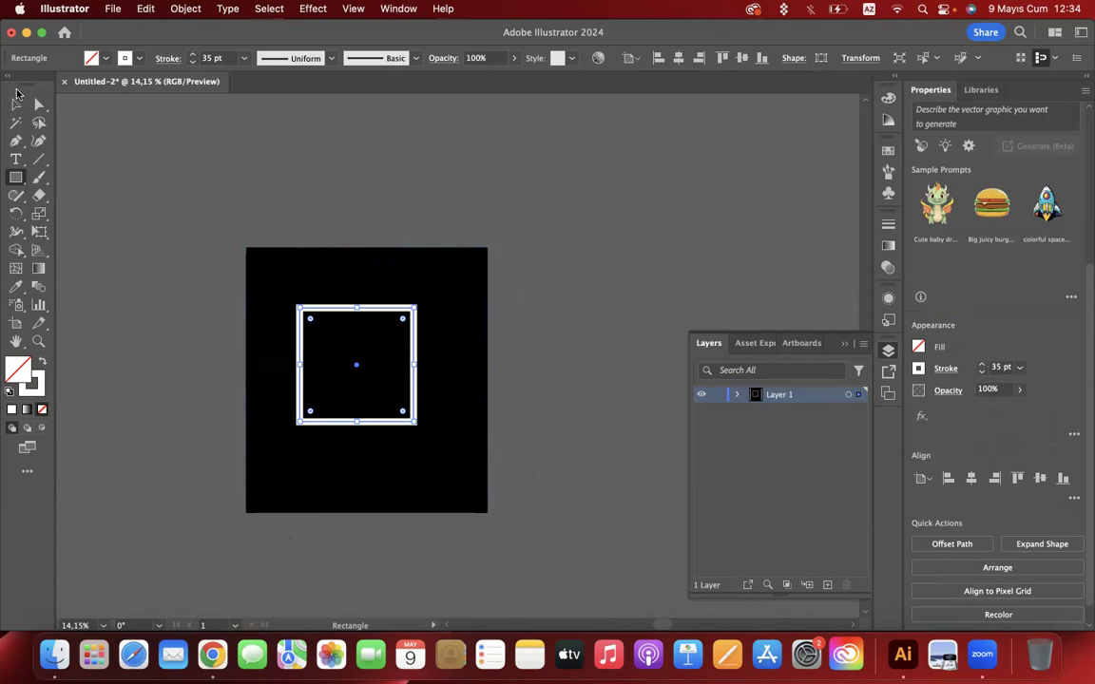
# Start a Stylize Inner Glow effect on the white outlined square with preview on and the Screen blend mode
pyautogui.click(16, 103)
pyautogui.scroll(5, 356, 373)
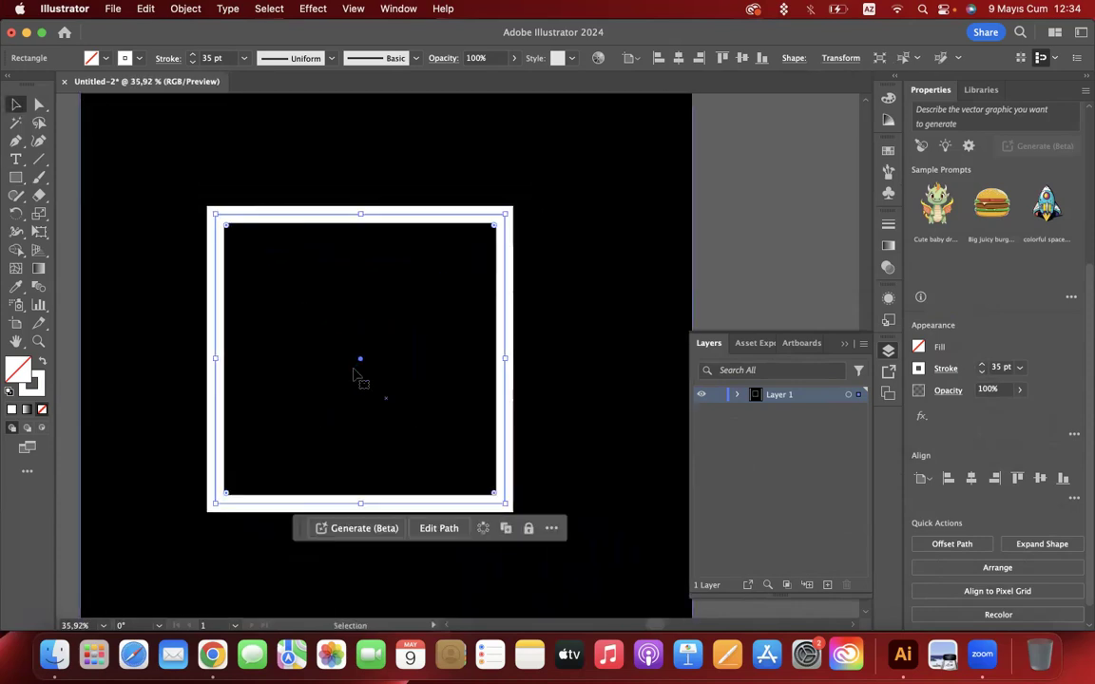
pyautogui.click(920, 415)
pyautogui.moveTo(976, 387)
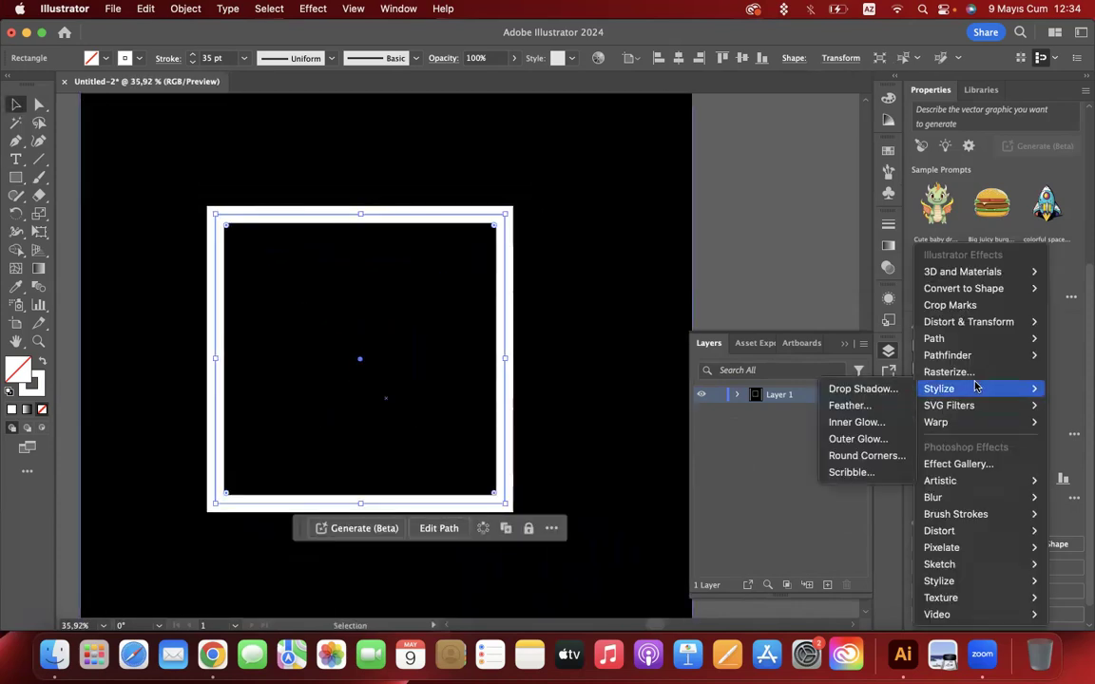
pyautogui.click(860, 423)
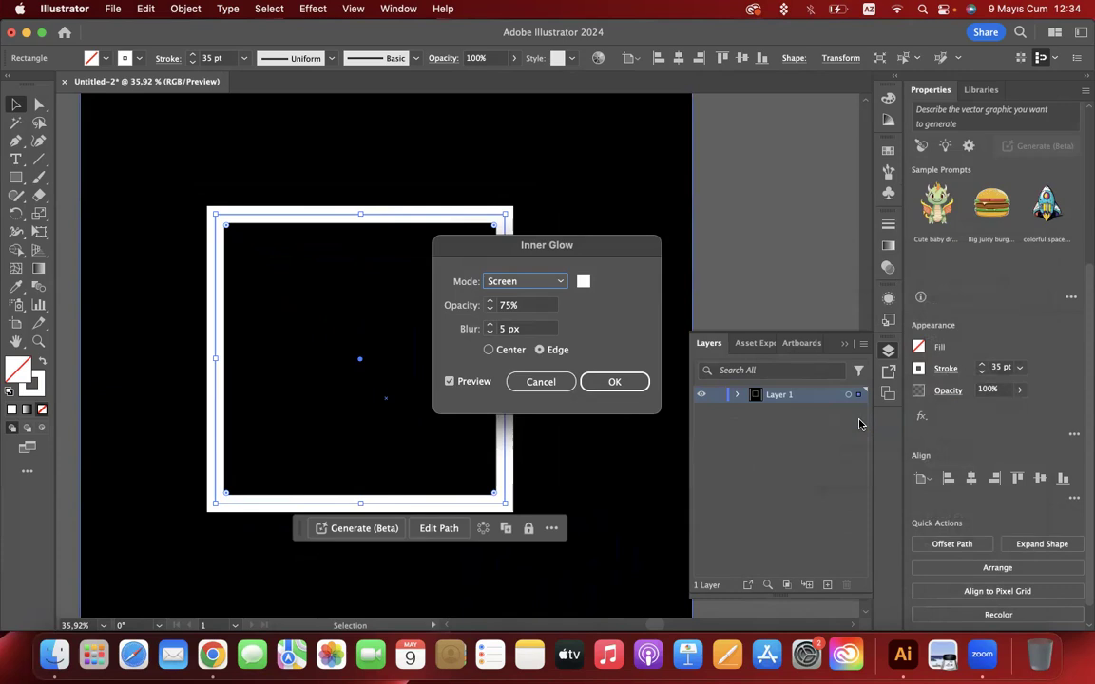
pyautogui.moveTo(574, 245); pyautogui.dragTo(782, 273)
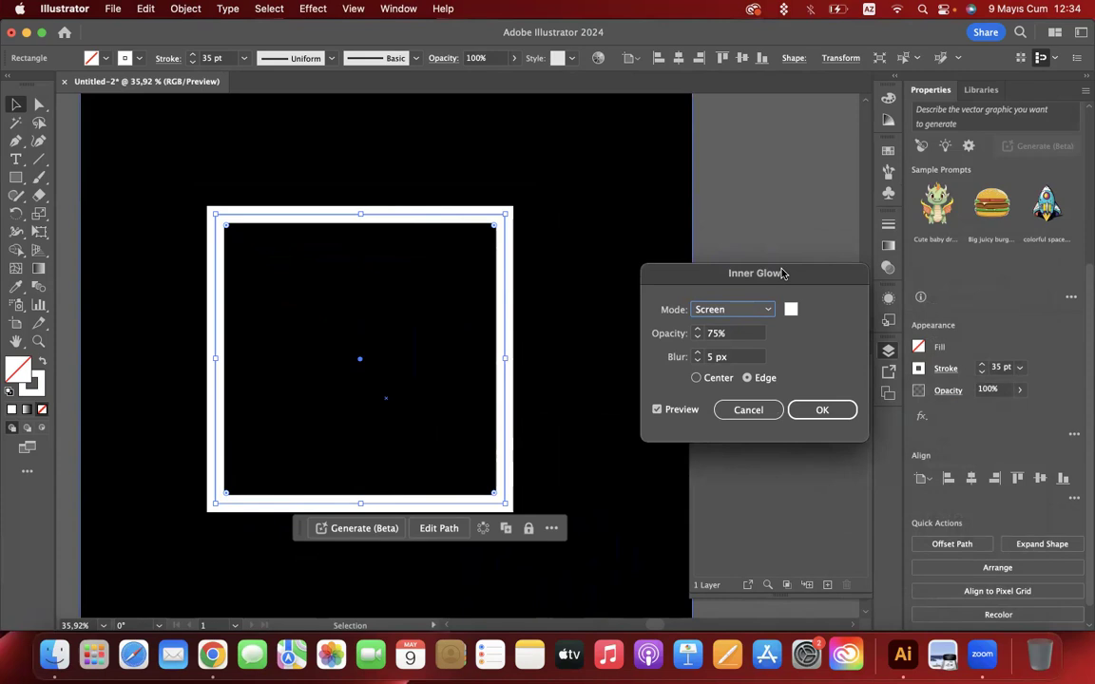
pyautogui.click(725, 311)
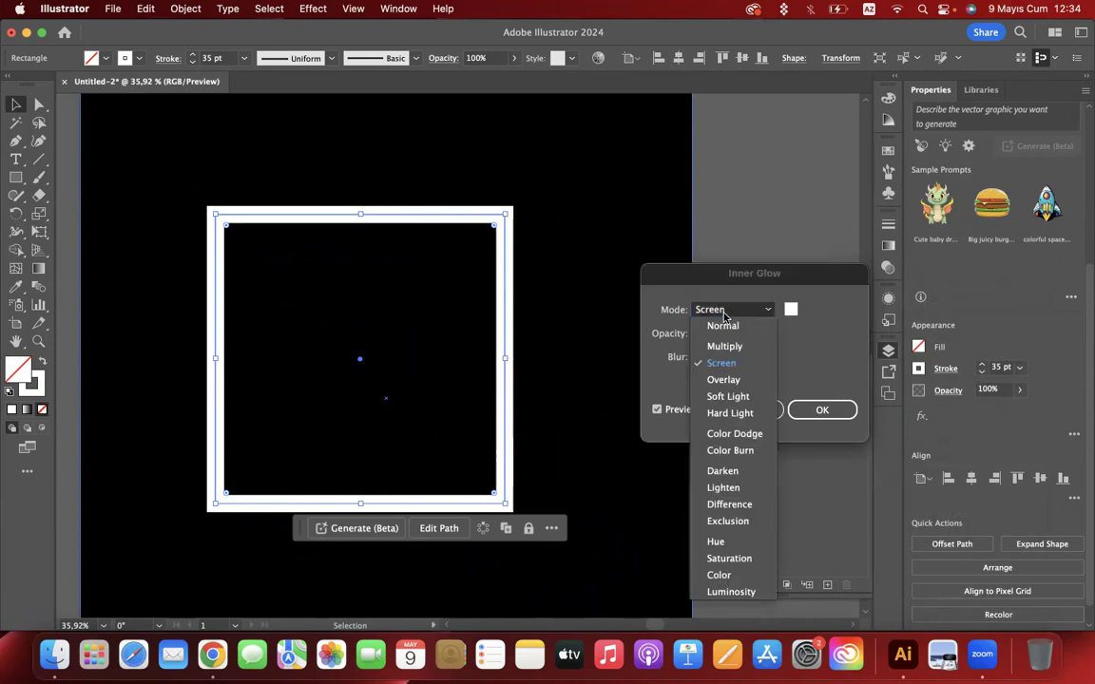
pyautogui.click(727, 365)
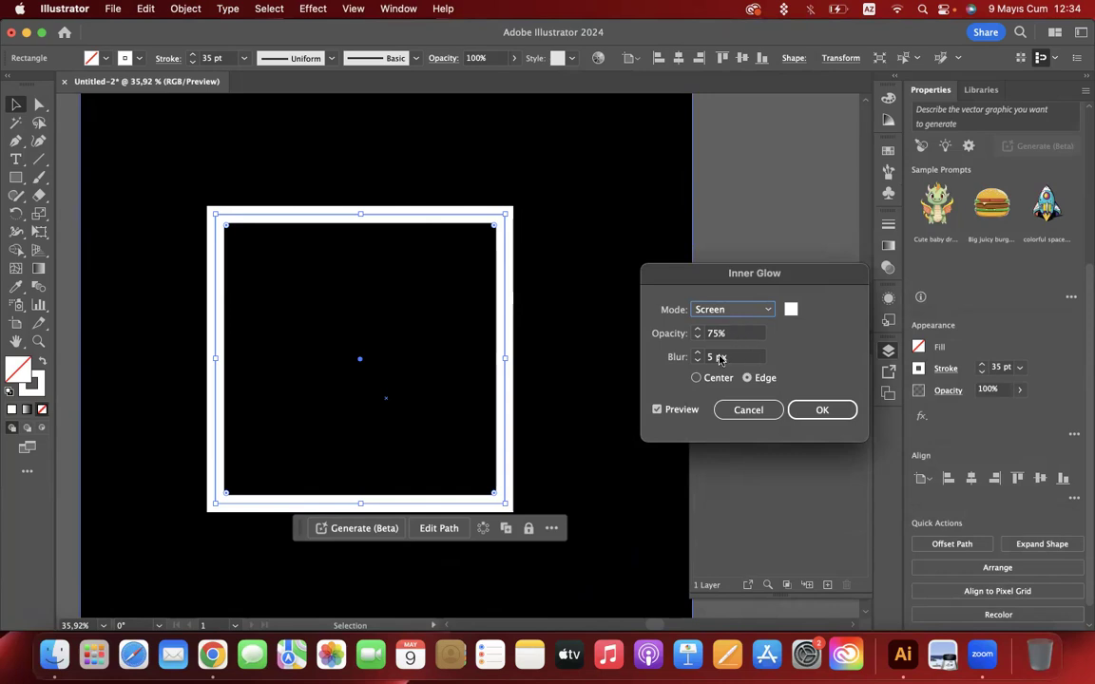
# Set the inner glow's colour to red ED0F0F
pyautogui.click(791, 312)
pyautogui.moveTo(765, 328); pyautogui.dragTo(768, 282)
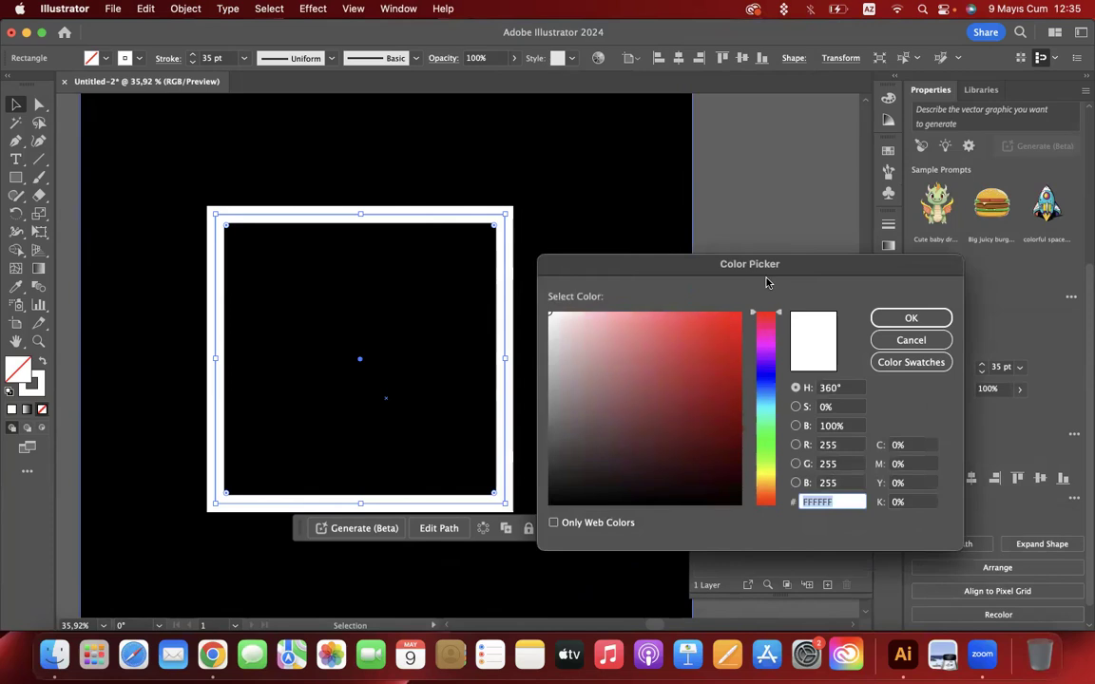
pyautogui.click(729, 325)
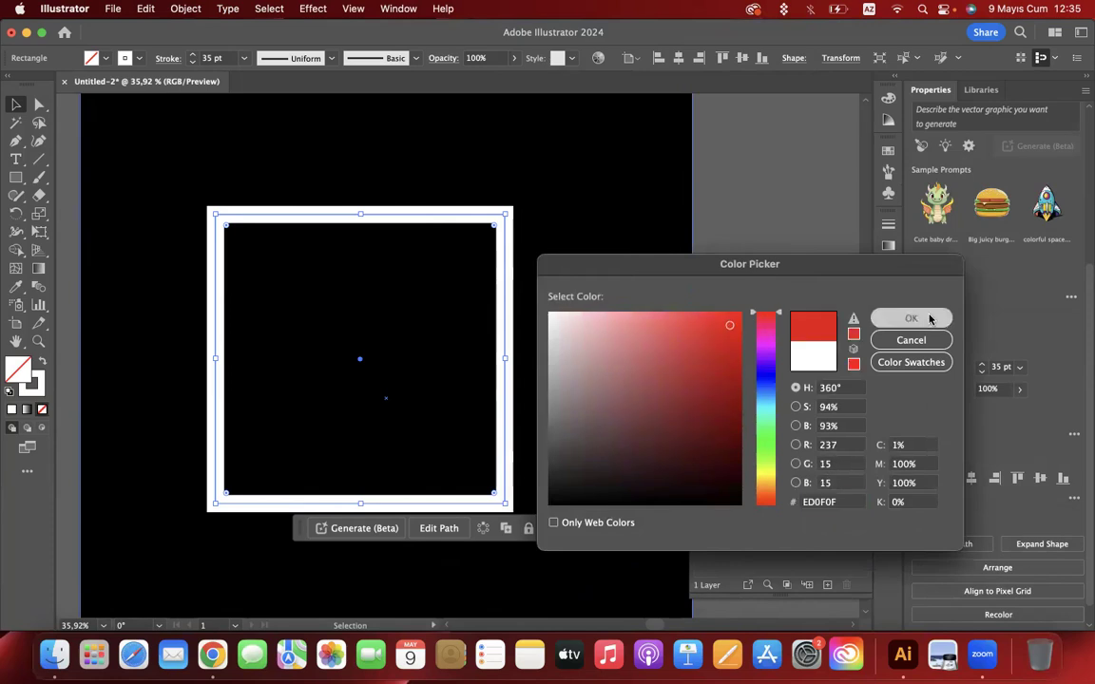
pyautogui.click(910, 319)
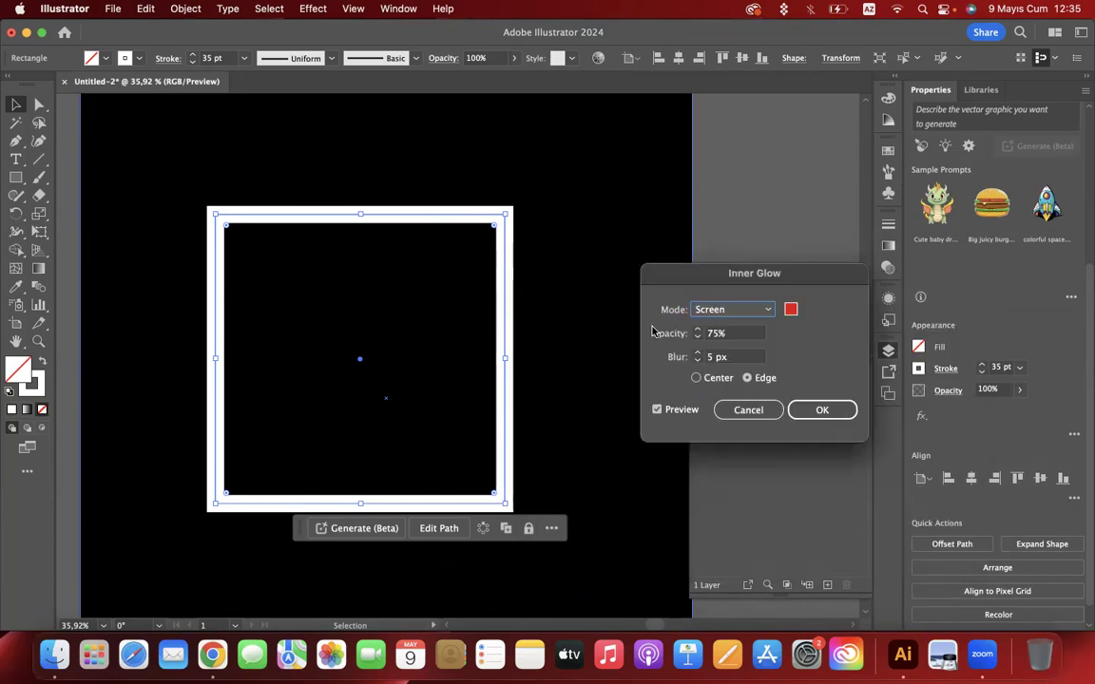
# Set the inner glow's blur to 33 px and make it radiate from the Center
pyautogui.click(713, 357)
pyautogui.write('34')
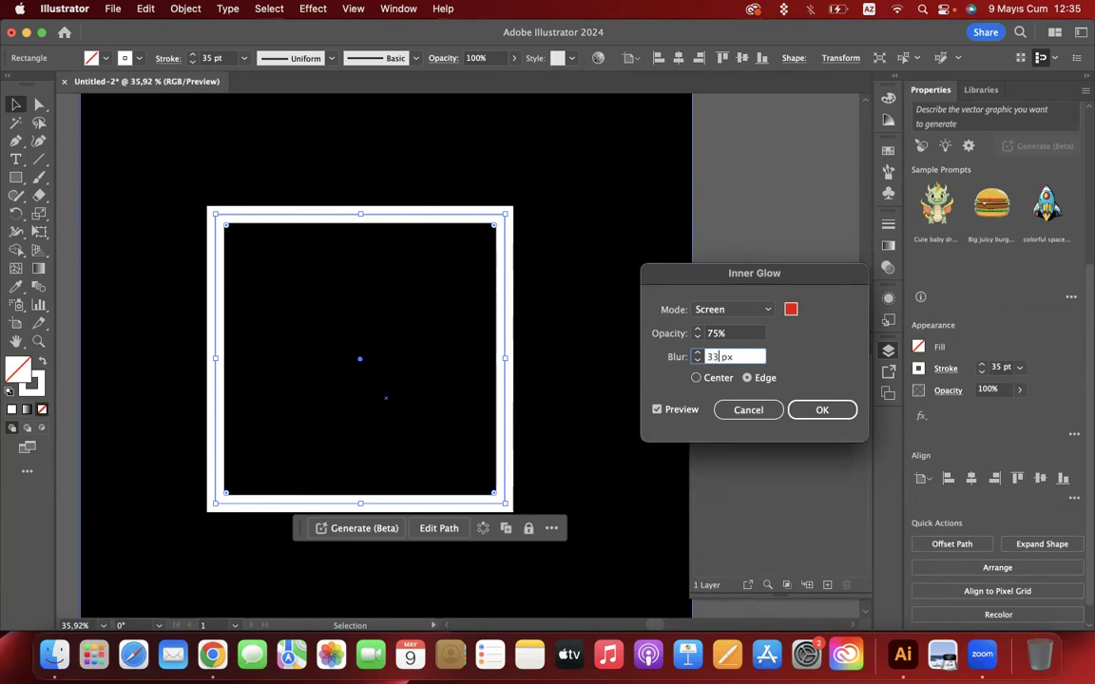
pyautogui.press('Down')
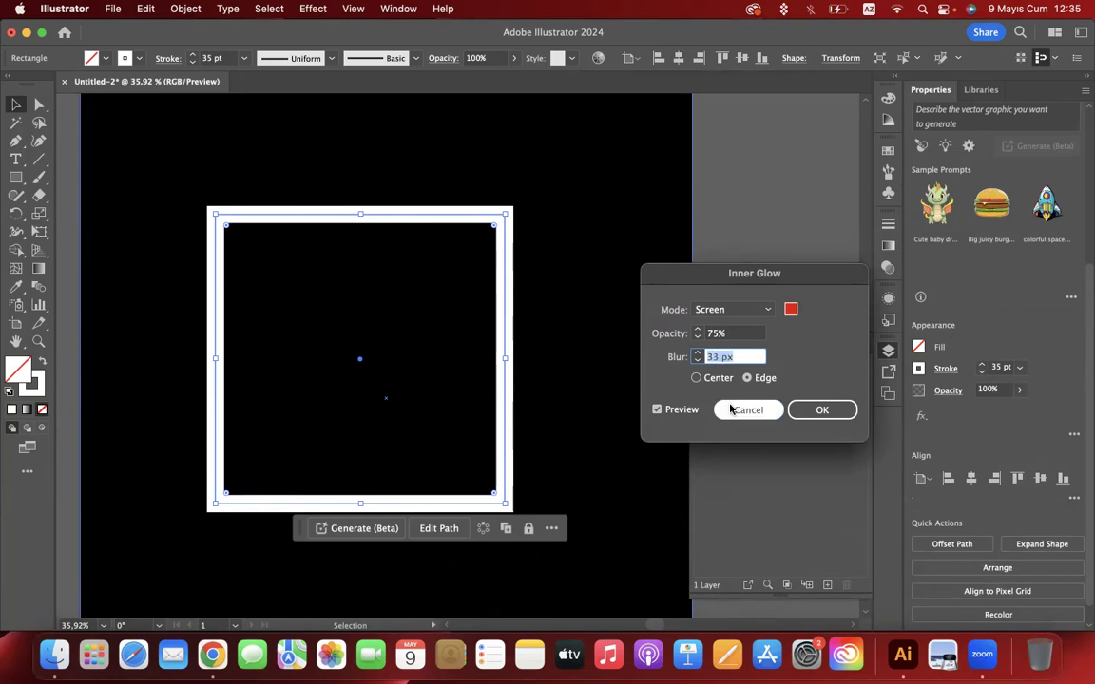
pyautogui.click(708, 380)
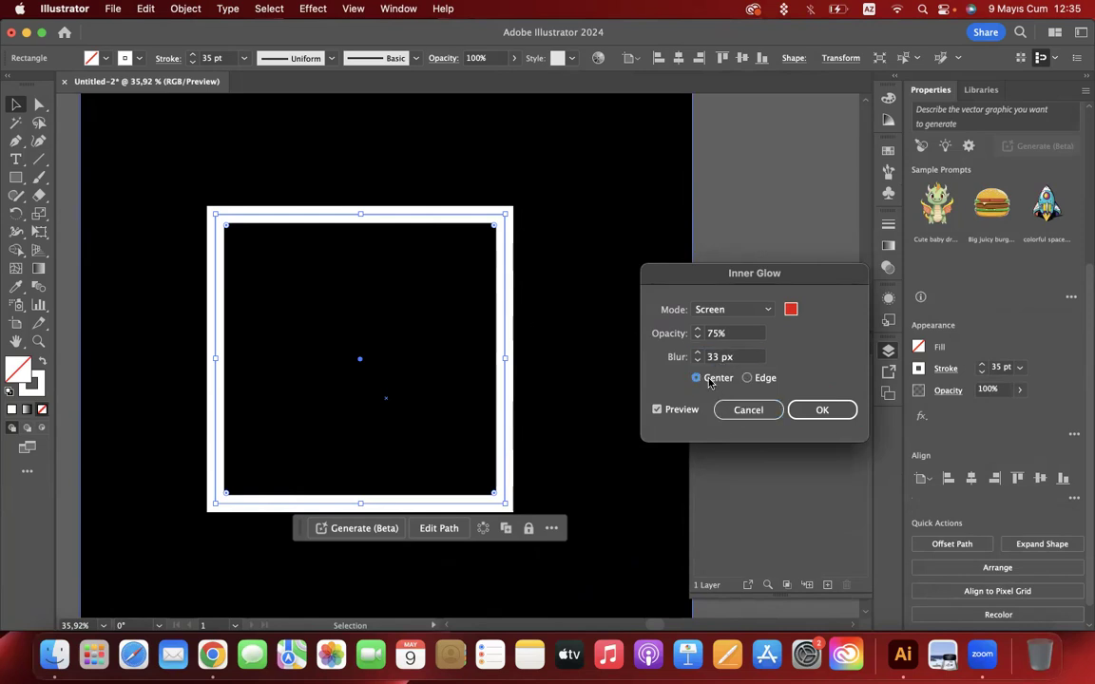
# Try the Multiply blend mode for the inner glow and change it to Normal
pyautogui.click(725, 311)
pyautogui.click(827, 356)
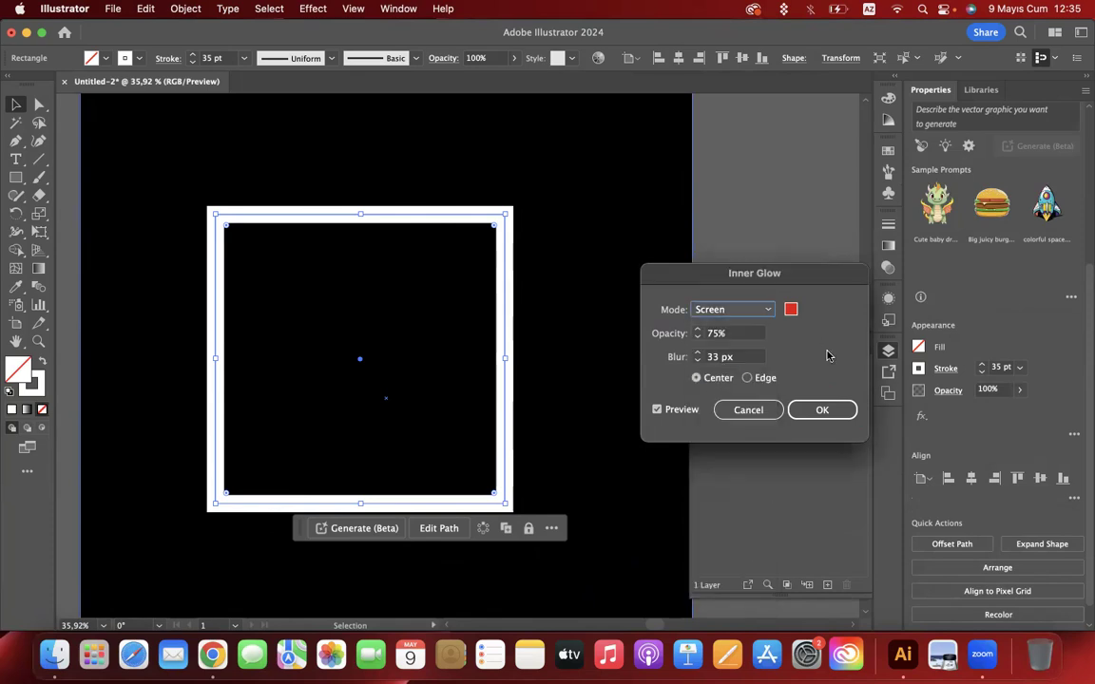
pyautogui.click(734, 309)
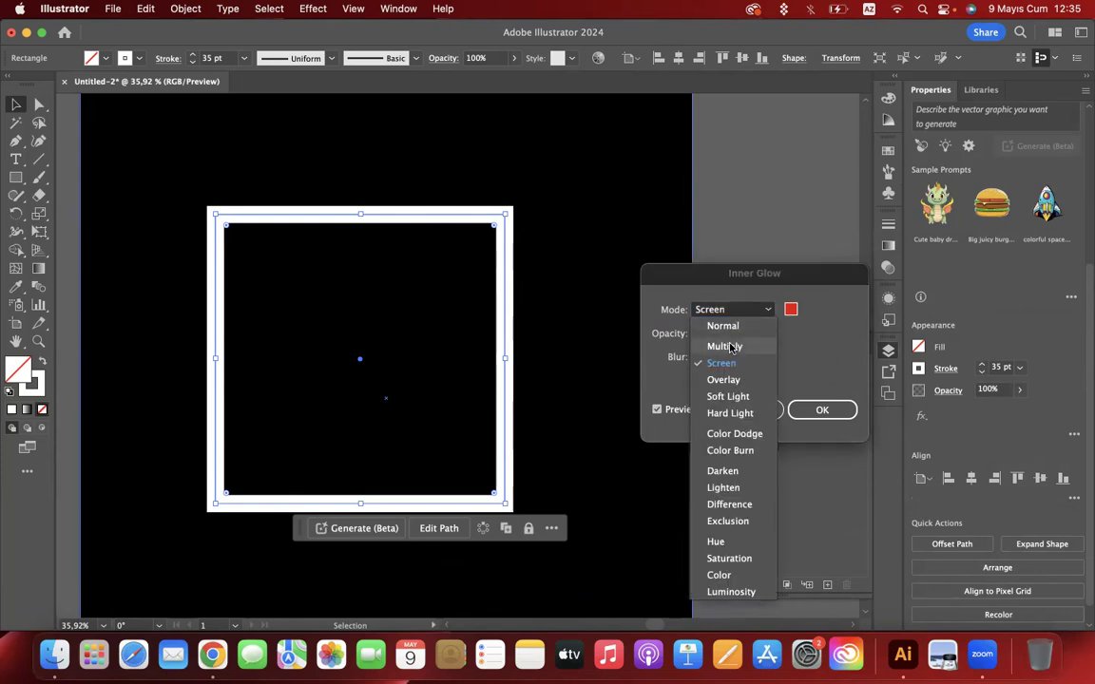
pyautogui.click(727, 346)
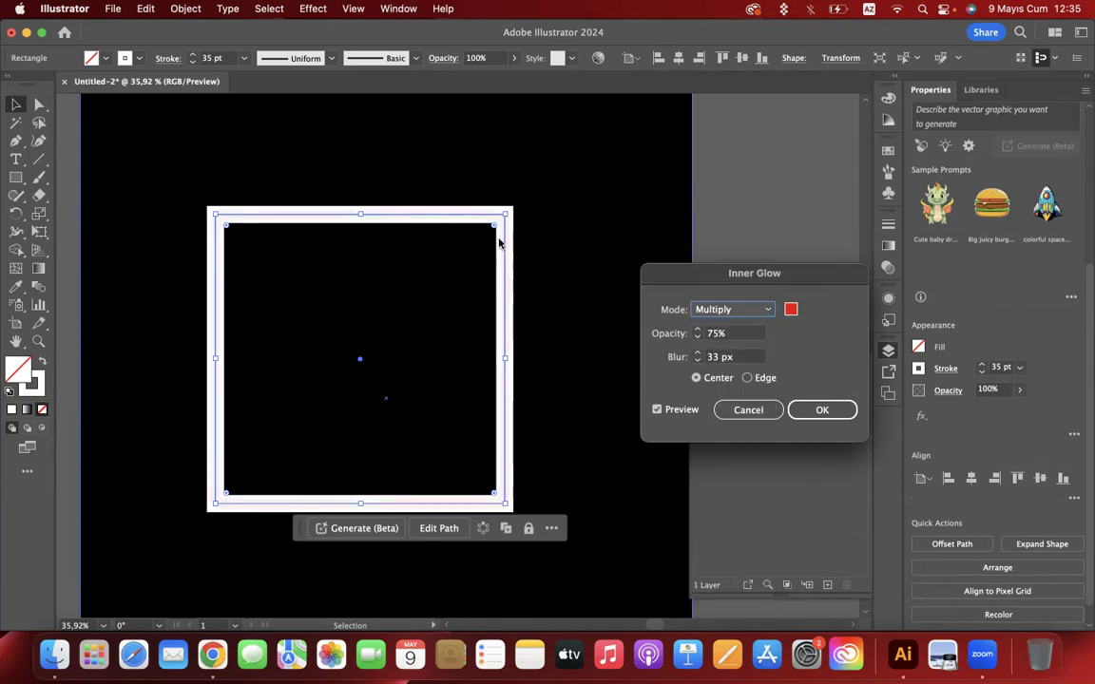
pyautogui.click(738, 310)
pyautogui.click(723, 327)
# Enter a 33 px blur for the inner glow and switch its source to Edge
pyautogui.doubleClick(712, 358)
pyautogui.write('33')
pyautogui.click(747, 377)
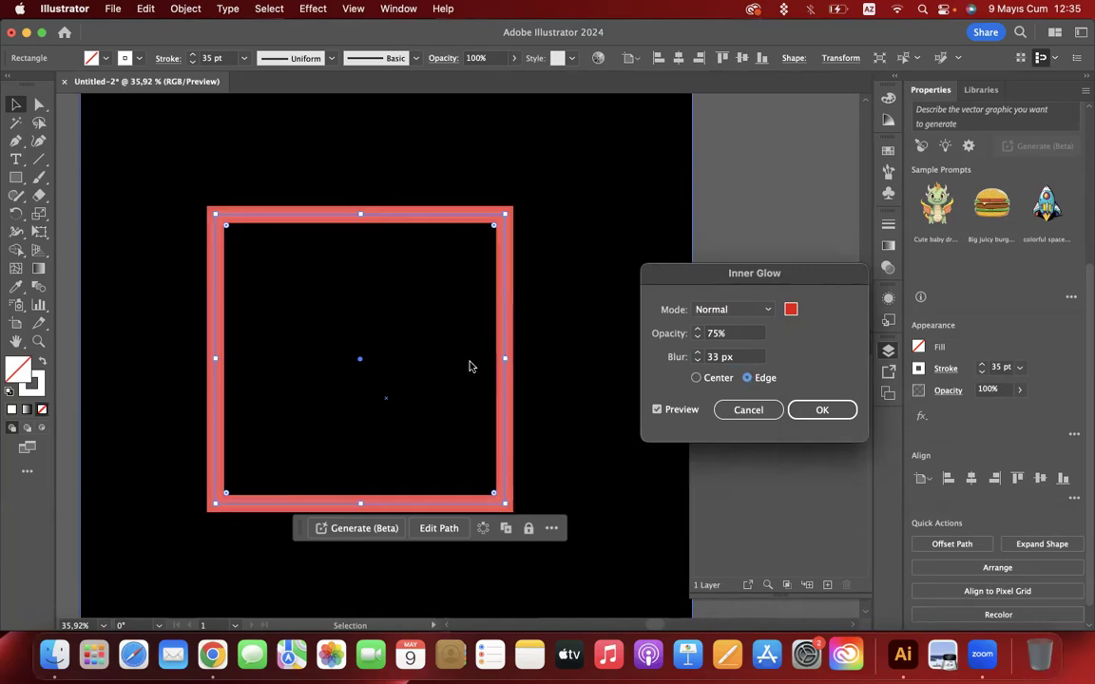
# Reduce the glow's blur to 22 px, 10 px and finally 11 px, and switch its source to Center
pyautogui.doubleClick(708, 359)
pyautogui.write('22')
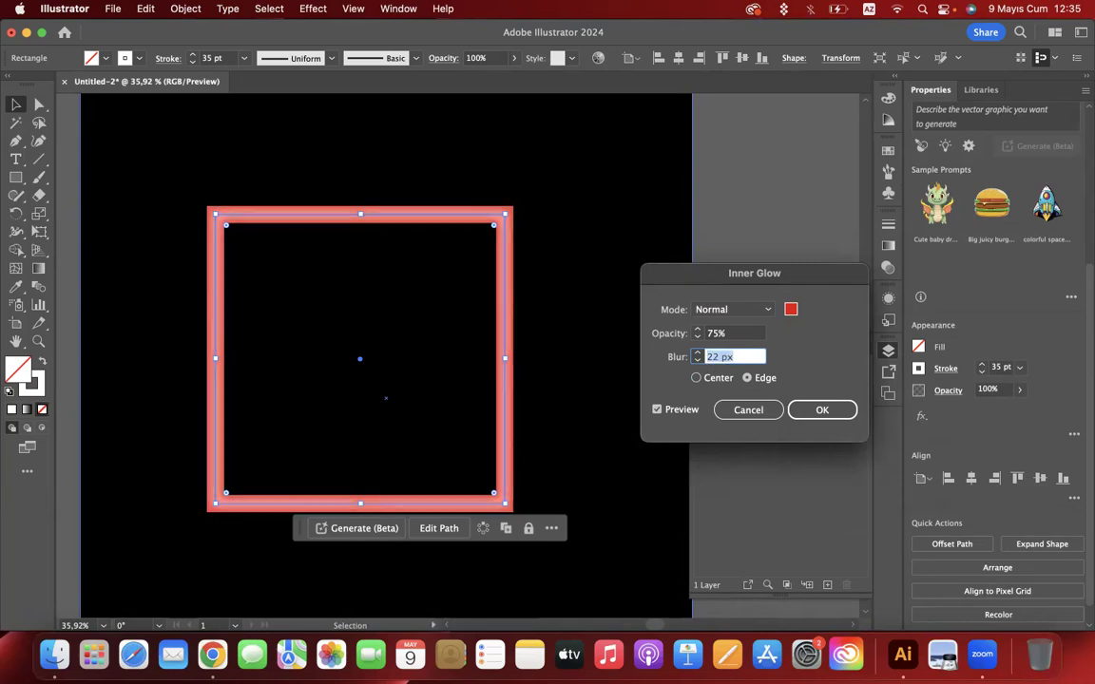
pyautogui.write('10')
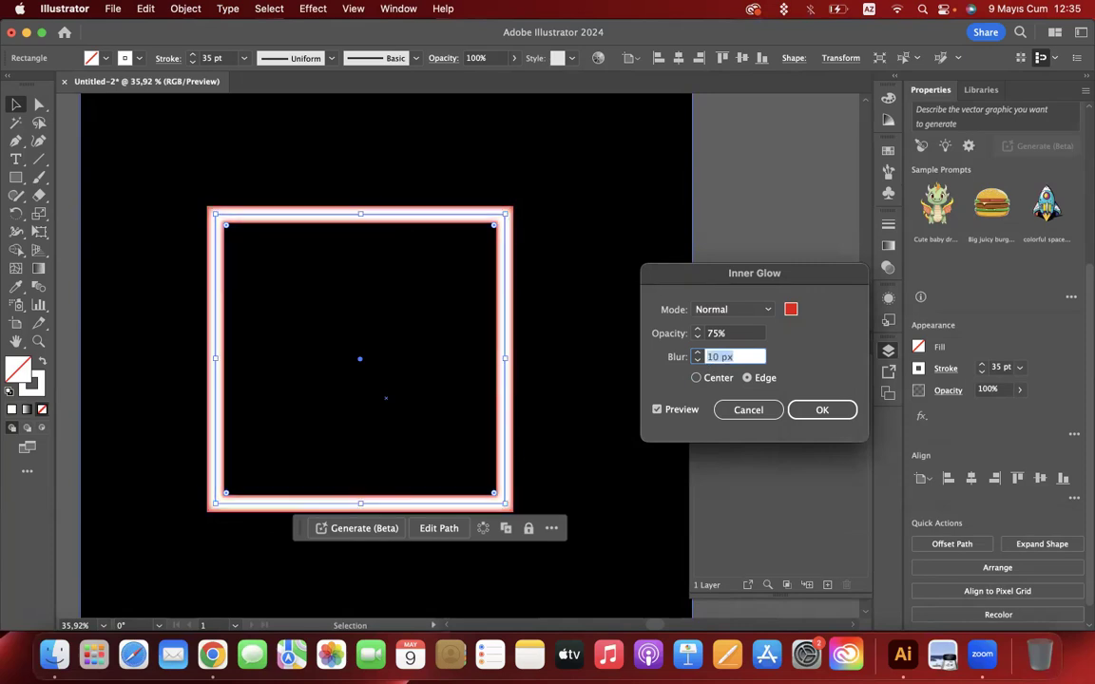
pyautogui.press('Up')
pyautogui.click(697, 377)
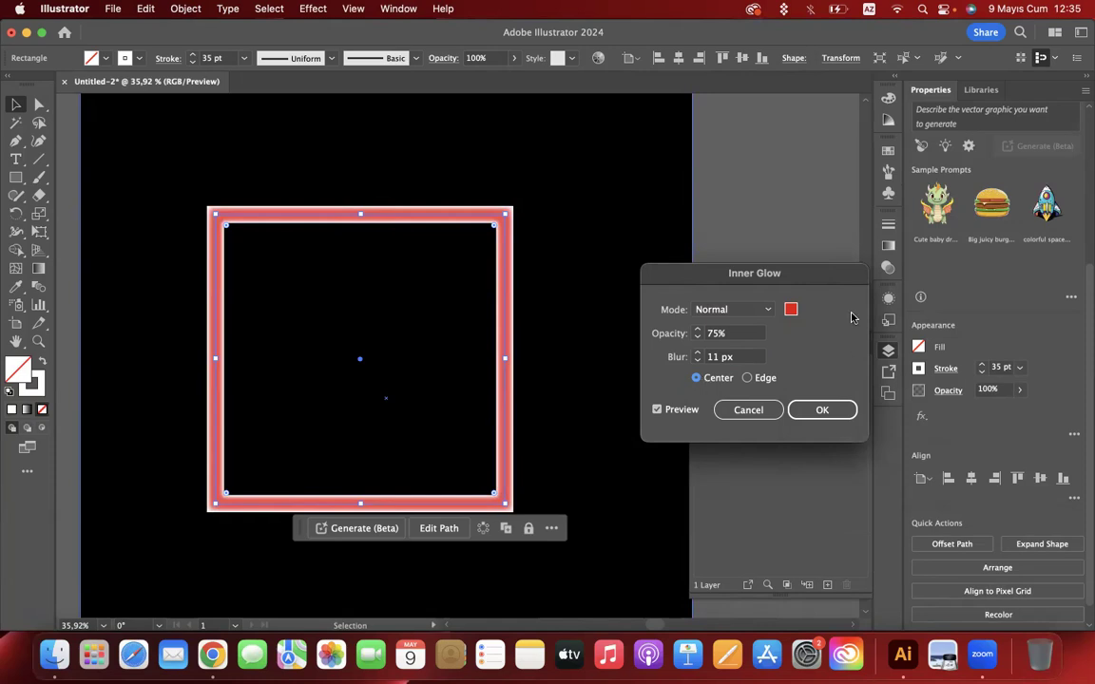
# Try different blur values for the centred glow, including 6 px and 22 px, ending at 16 px
pyautogui.click(713, 333)
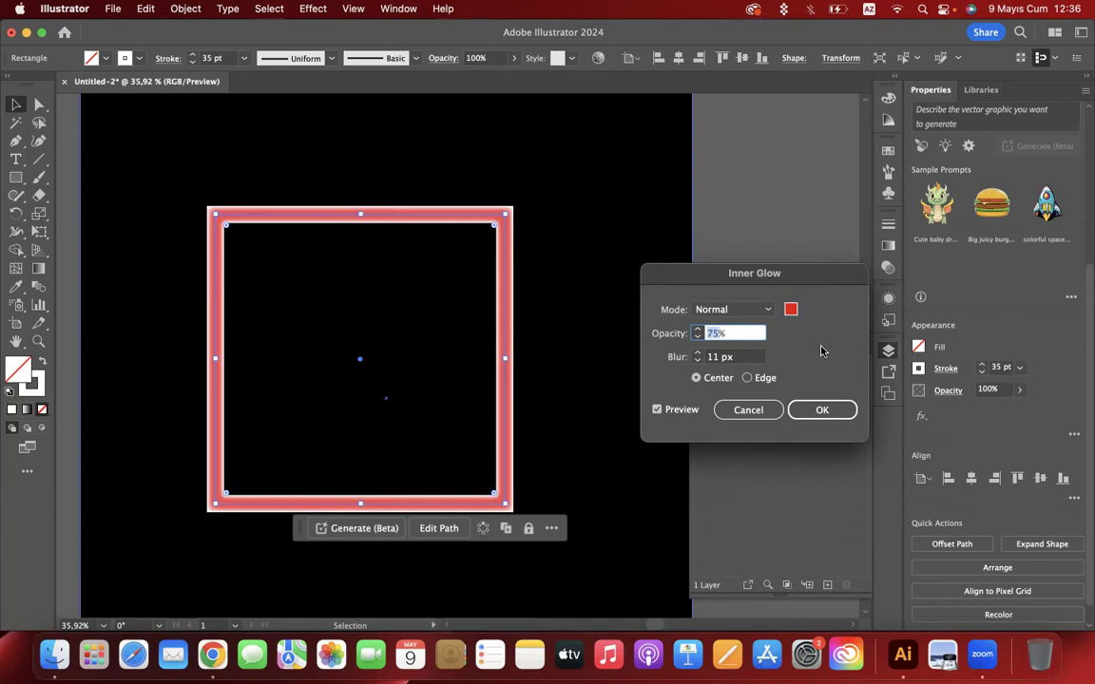
pyautogui.doubleClick(714, 359)
pyautogui.write('7')
pyautogui.press('Up')
pyautogui.press('Down')
pyautogui.press('Down')
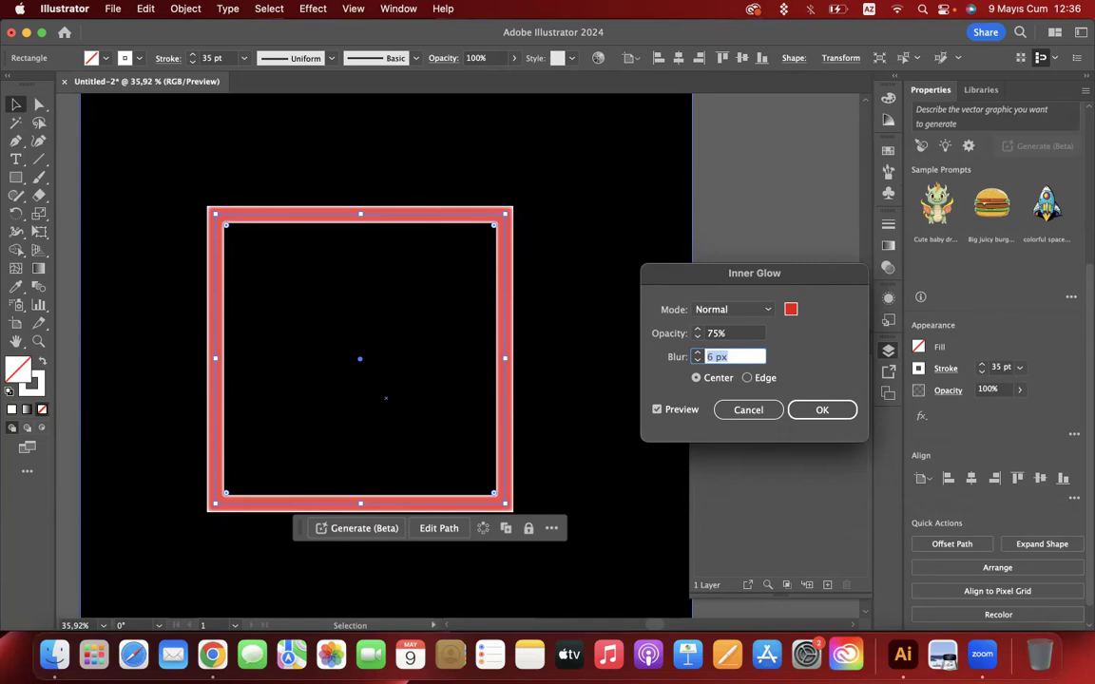
pyautogui.write('34')
pyautogui.write('22')
pyautogui.press('BackSpace')
pyautogui.write('16')
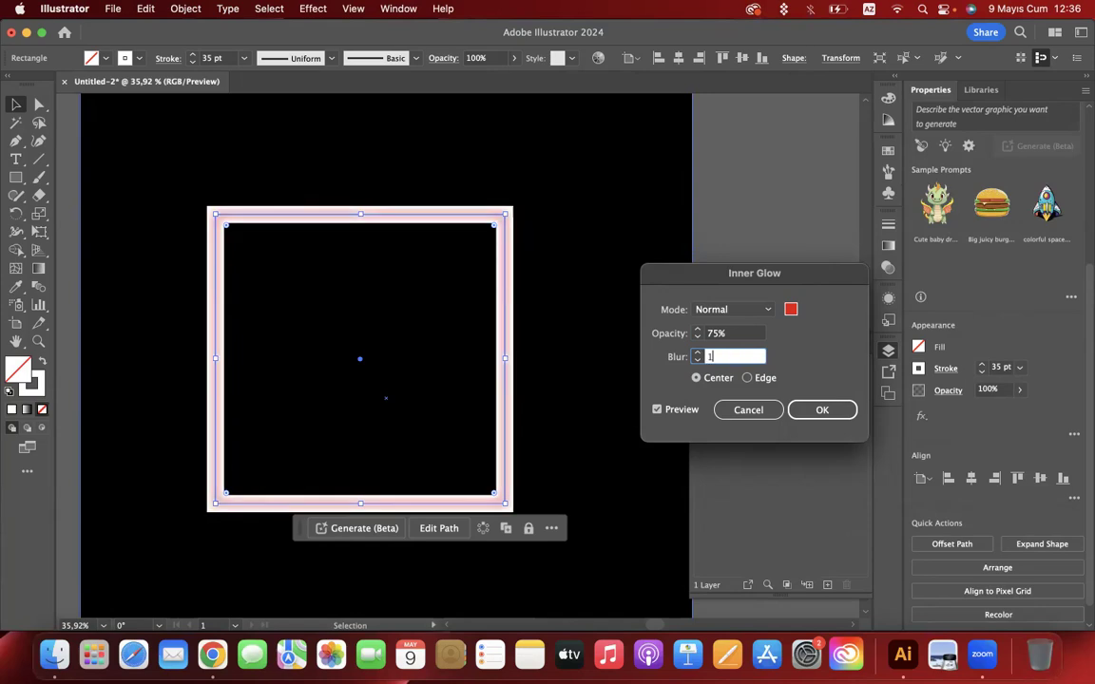
# Switch the glow's source to Edge, try a 6 px blur and settle on a blur of 14 px
pyautogui.click(748, 379)
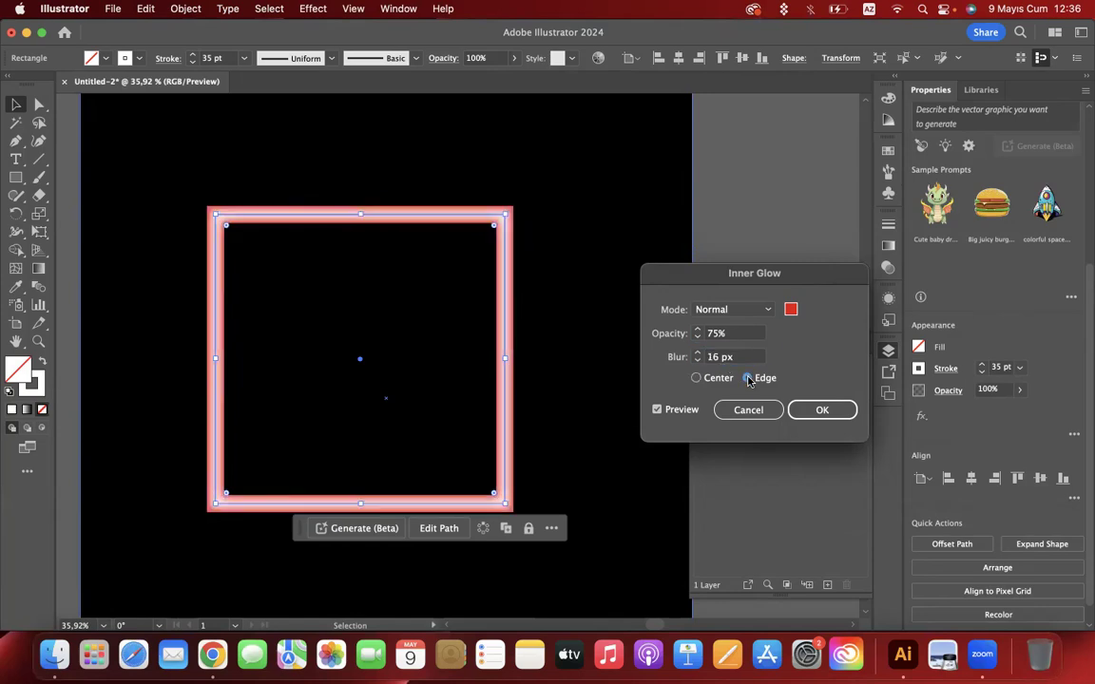
pyautogui.doubleClick(713, 357)
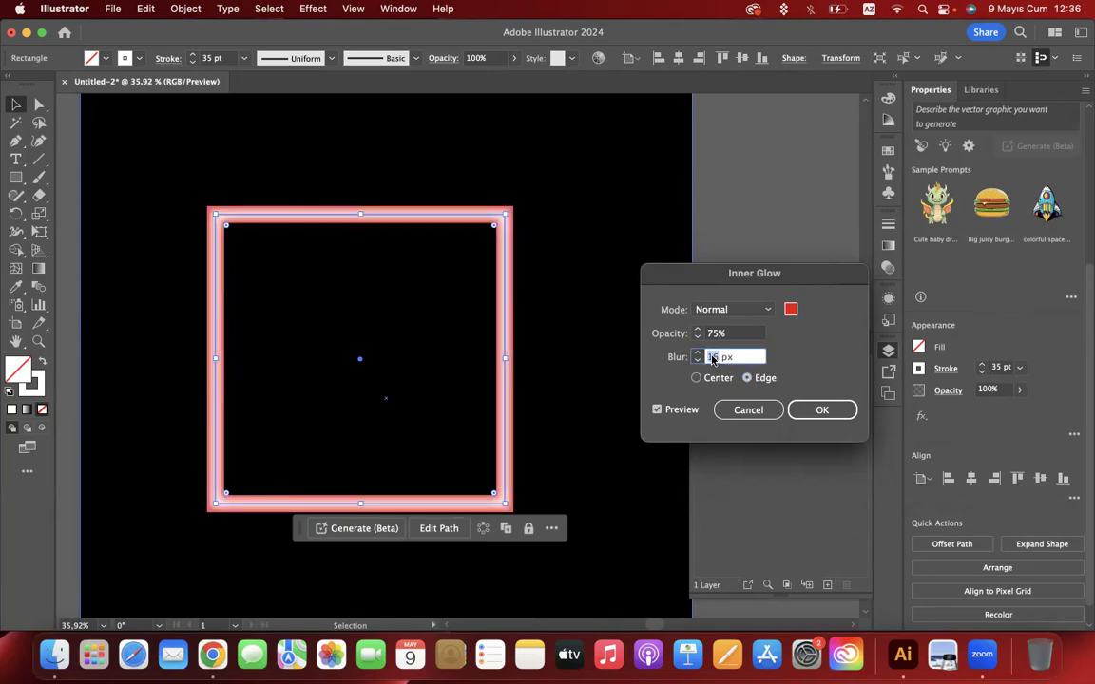
pyautogui.write('6')
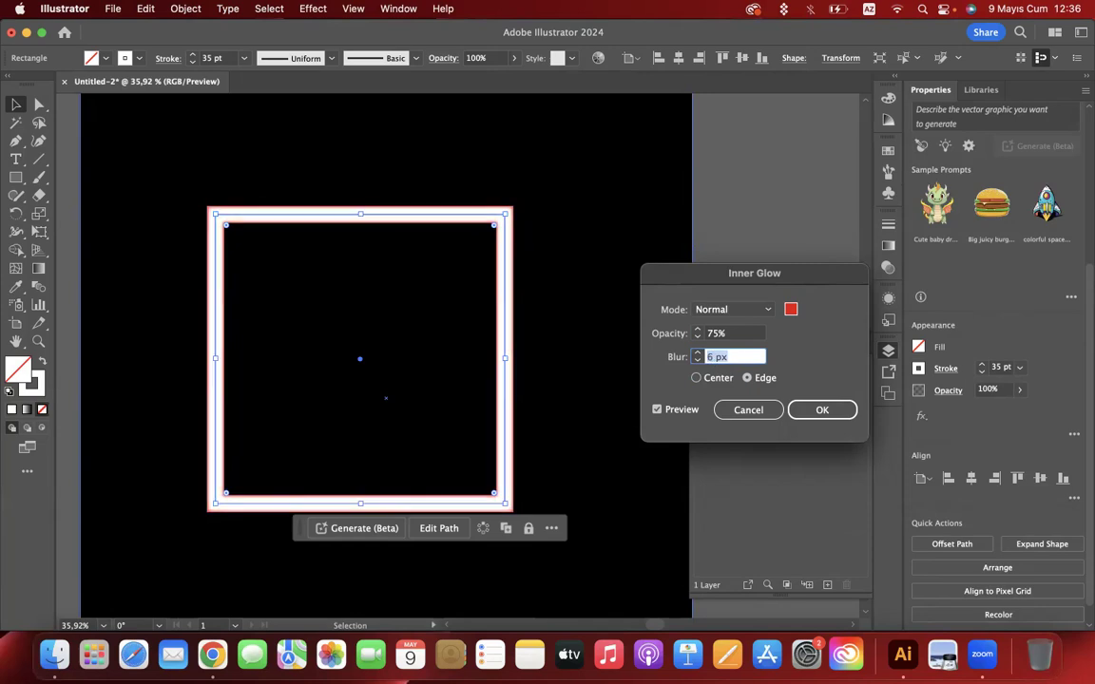
pyautogui.press('BackSpace')
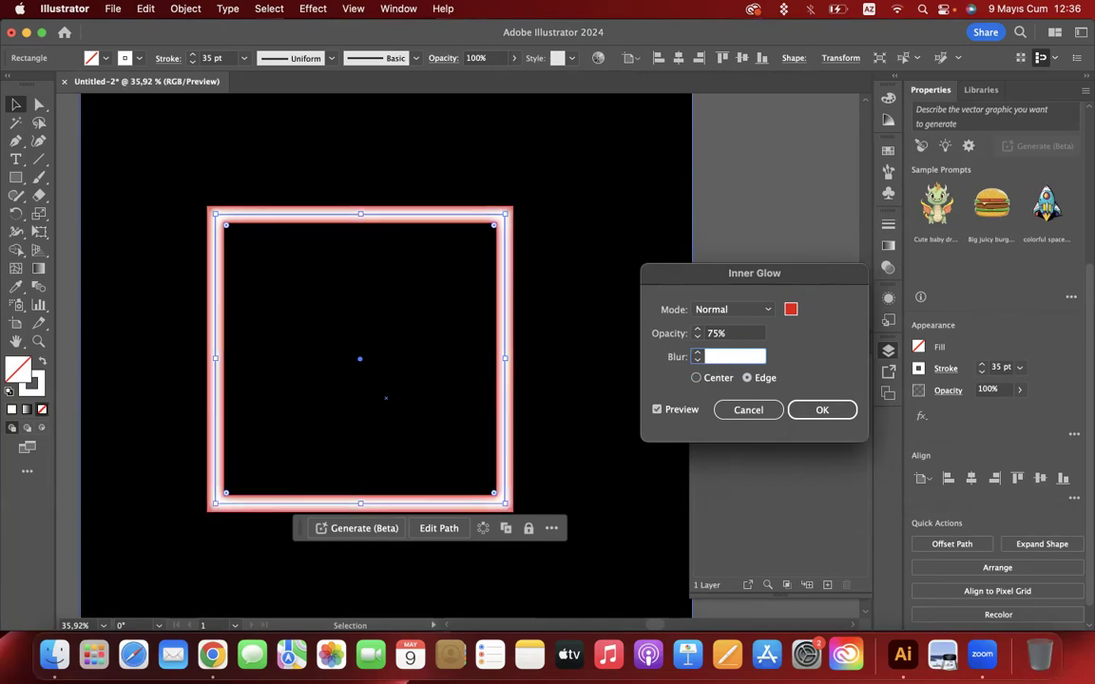
pyautogui.press('Up')
pyautogui.press('Up')
pyautogui.press('Up')
pyautogui.press('Up')
pyautogui.press('Down')
pyautogui.press('Down')
# Try the Multiply, Screen, Overlay, Soft Light and Hard Light blend modes for the inner glow
pyautogui.click(713, 310)
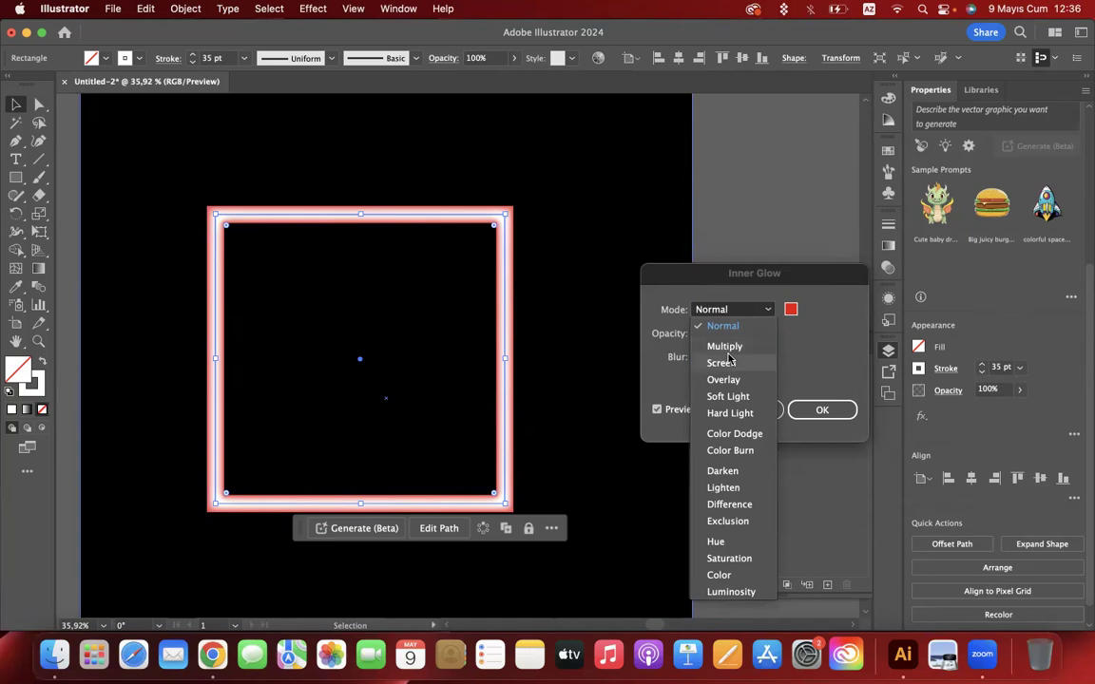
pyautogui.click(727, 346)
pyautogui.click(713, 311)
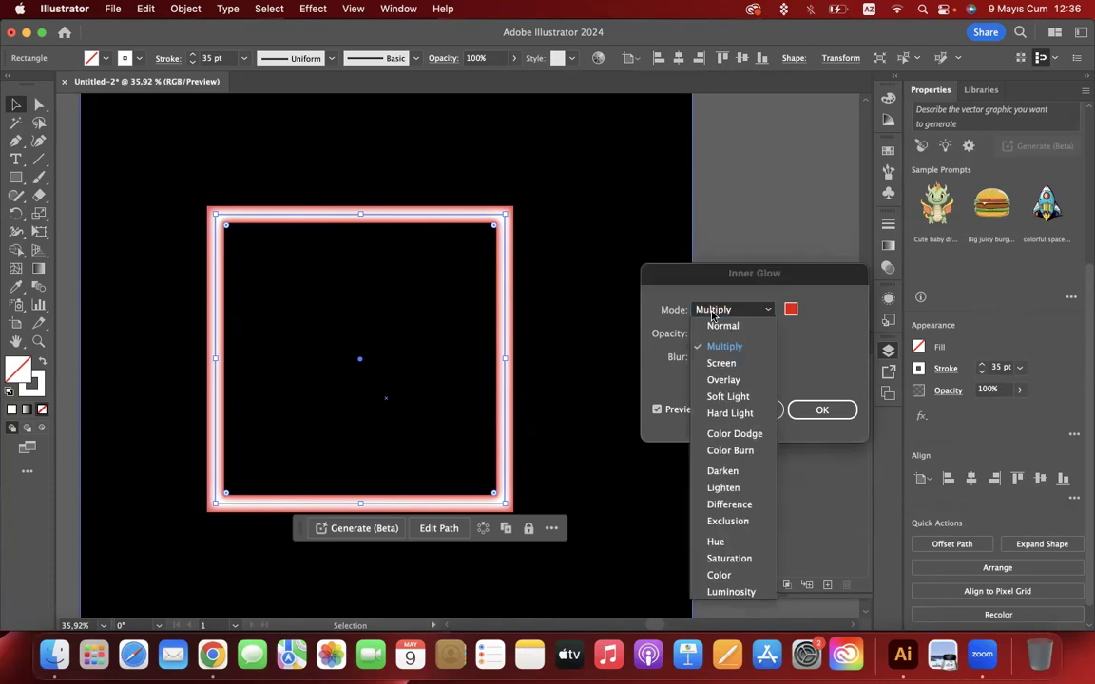
pyautogui.click(720, 363)
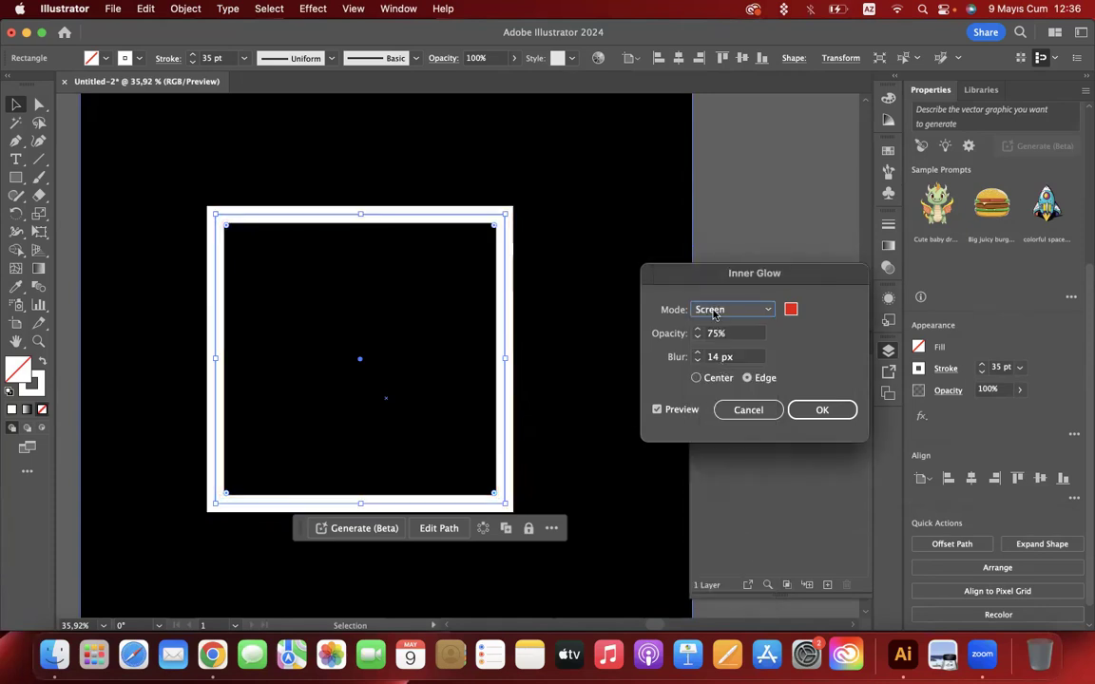
pyautogui.click(714, 311)
pyautogui.click(727, 378)
pyautogui.click(731, 312)
pyautogui.click(727, 394)
pyautogui.click(738, 312)
pyautogui.click(725, 412)
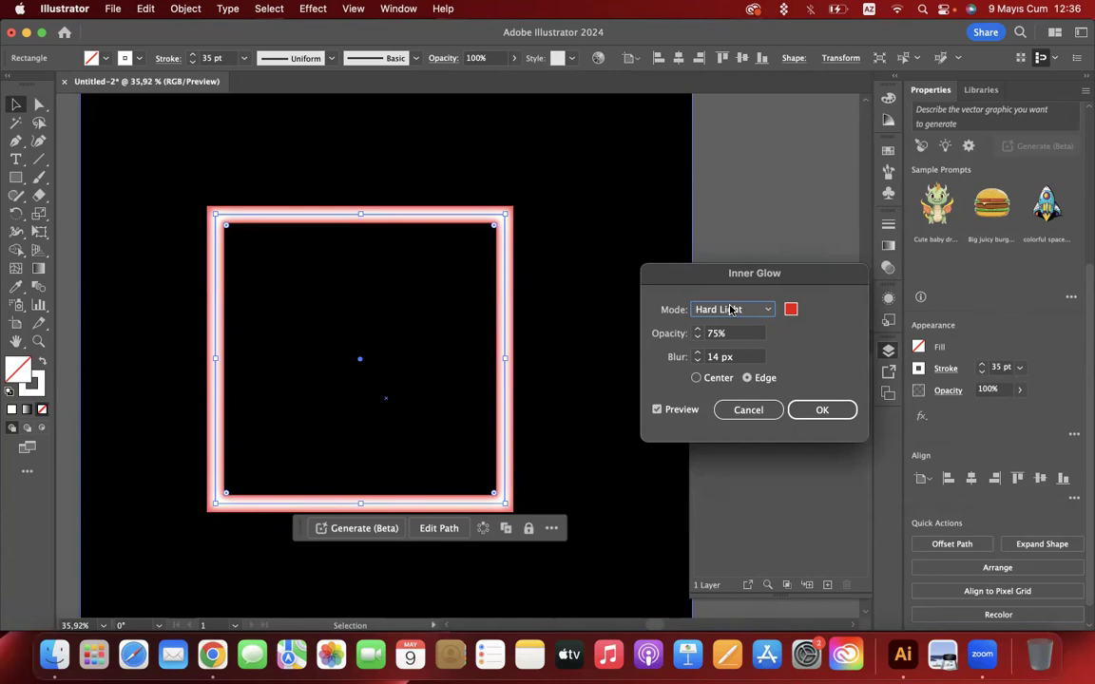
# Try the Color Dodge and Color Burn blend modes for the inner glow and set it to Lighten
pyautogui.click(731, 311)
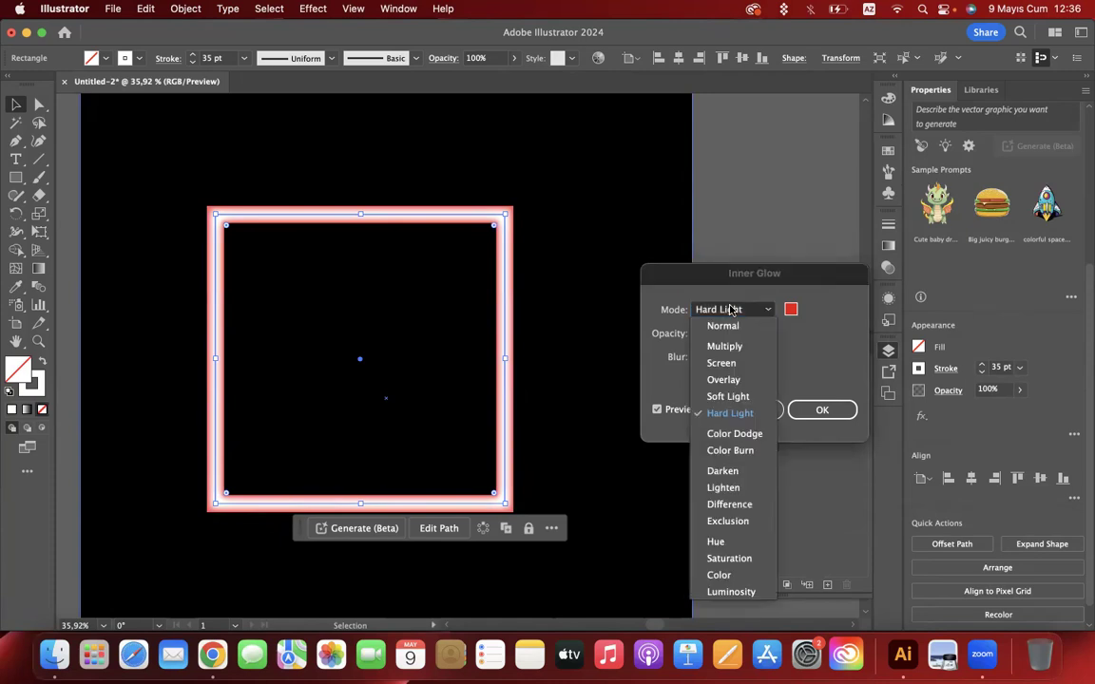
pyautogui.click(745, 440)
pyautogui.click(765, 312)
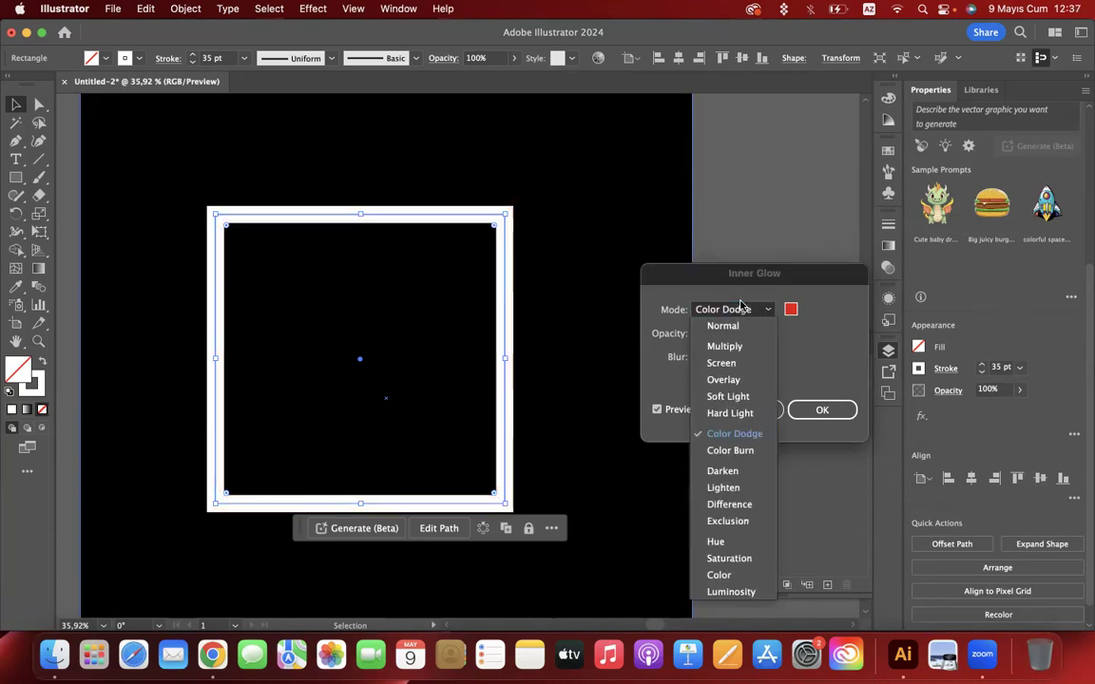
pyautogui.click(737, 450)
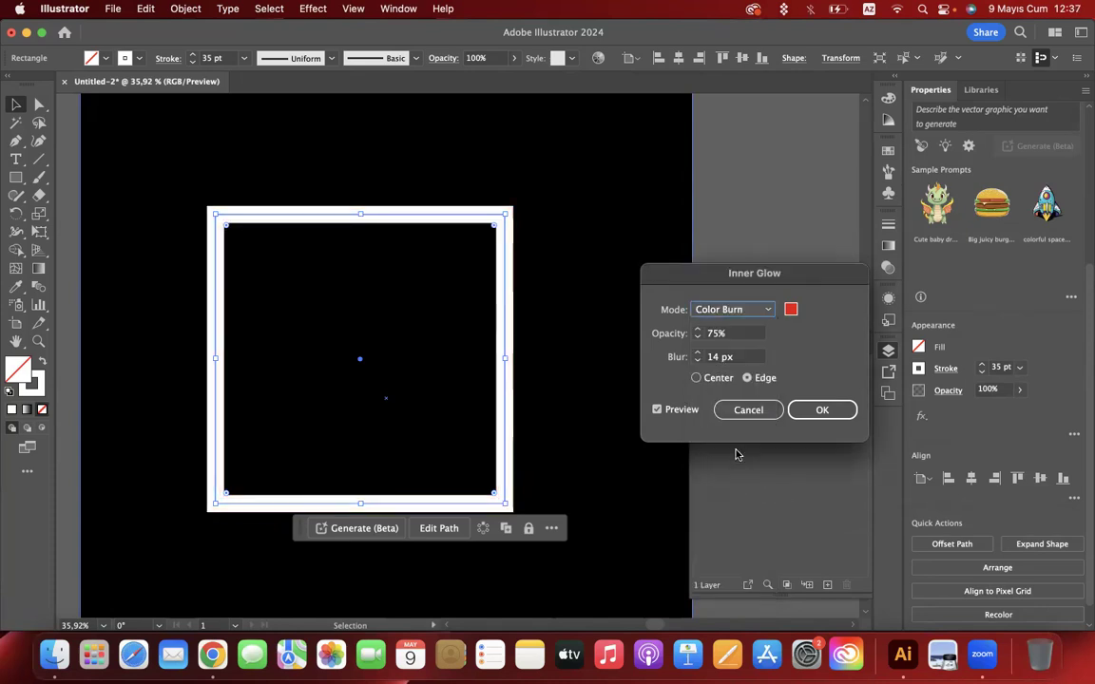
pyautogui.click(727, 311)
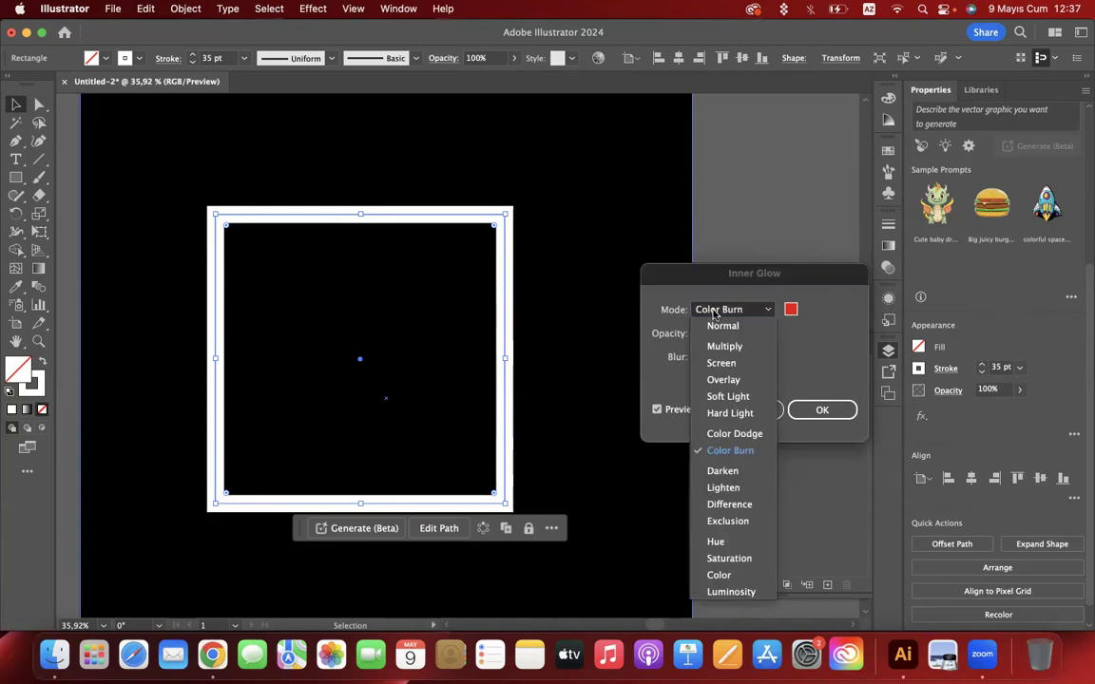
pyautogui.click(724, 488)
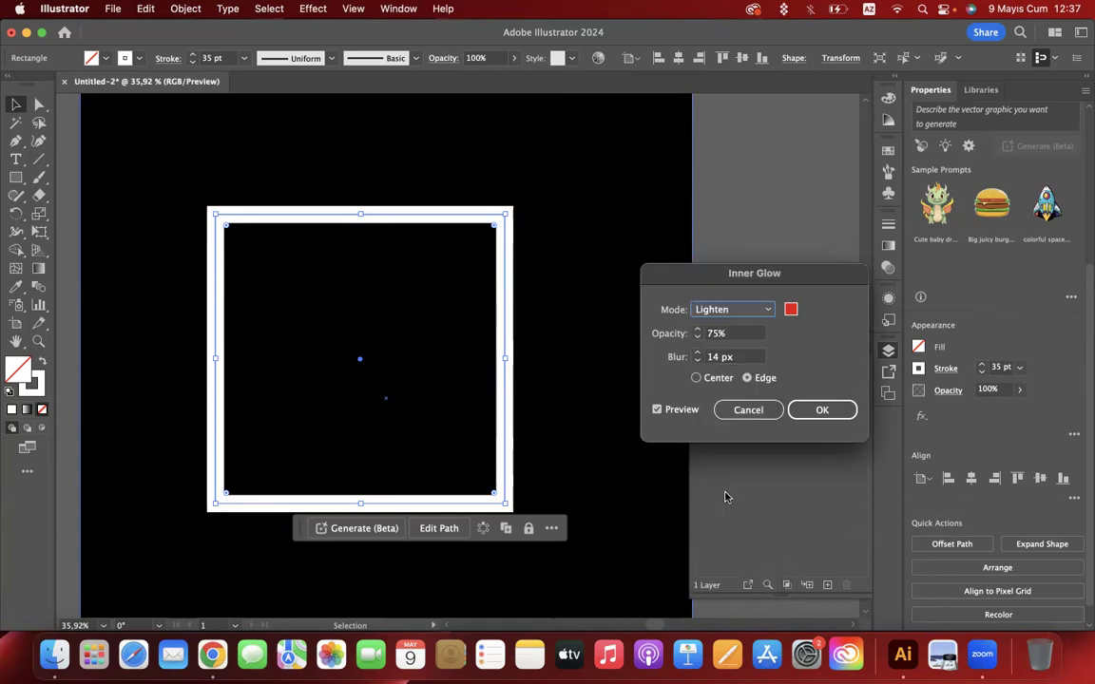
# Set the inner glow's blend mode to Normal and apply the effect to the square
pyautogui.click(744, 311)
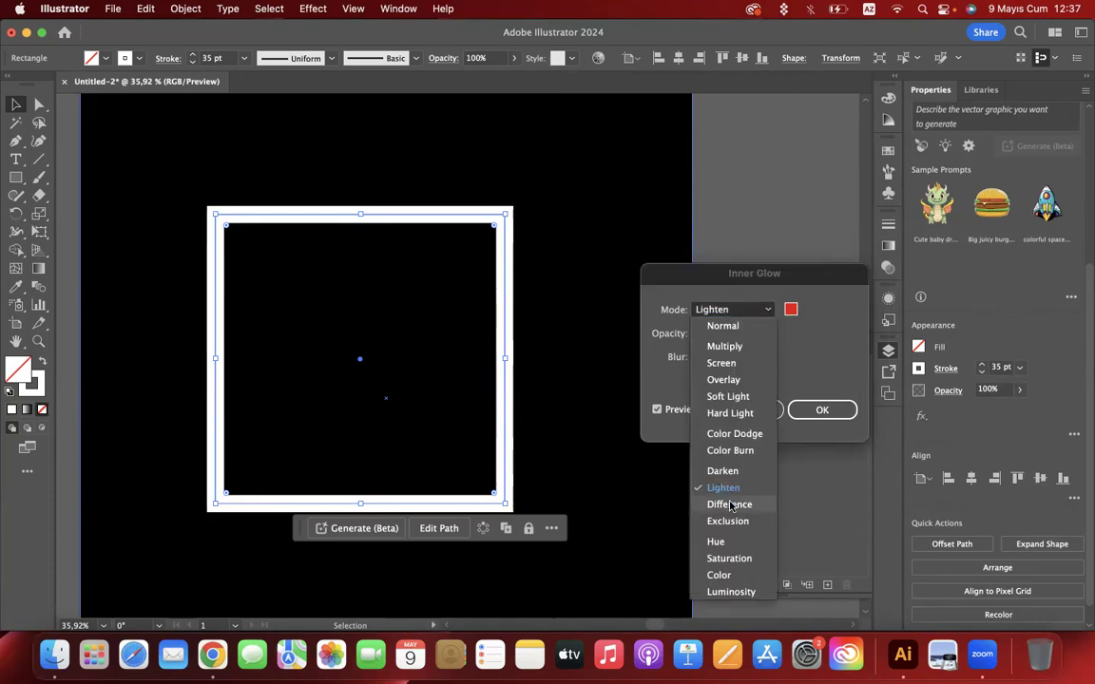
pyautogui.click(720, 328)
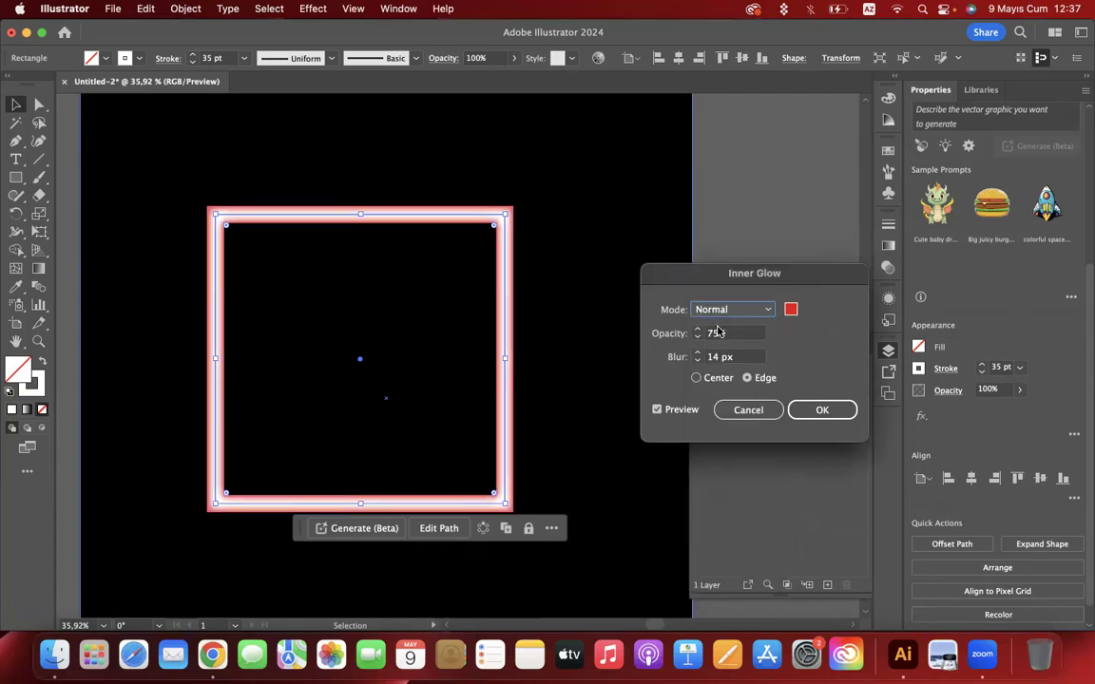
pyautogui.click(823, 414)
# Start an Outer Glow effect on the square and set its glow colour to red EA1313
pyautogui.click(920, 418)
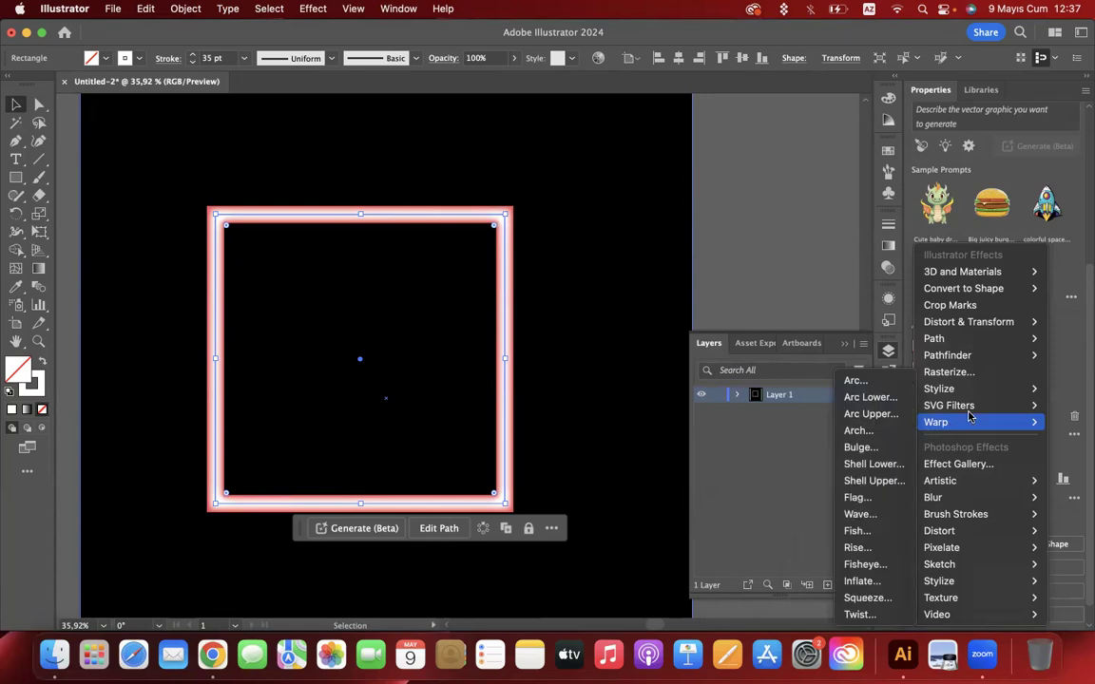
pyautogui.moveTo(979, 388)
pyautogui.click(859, 439)
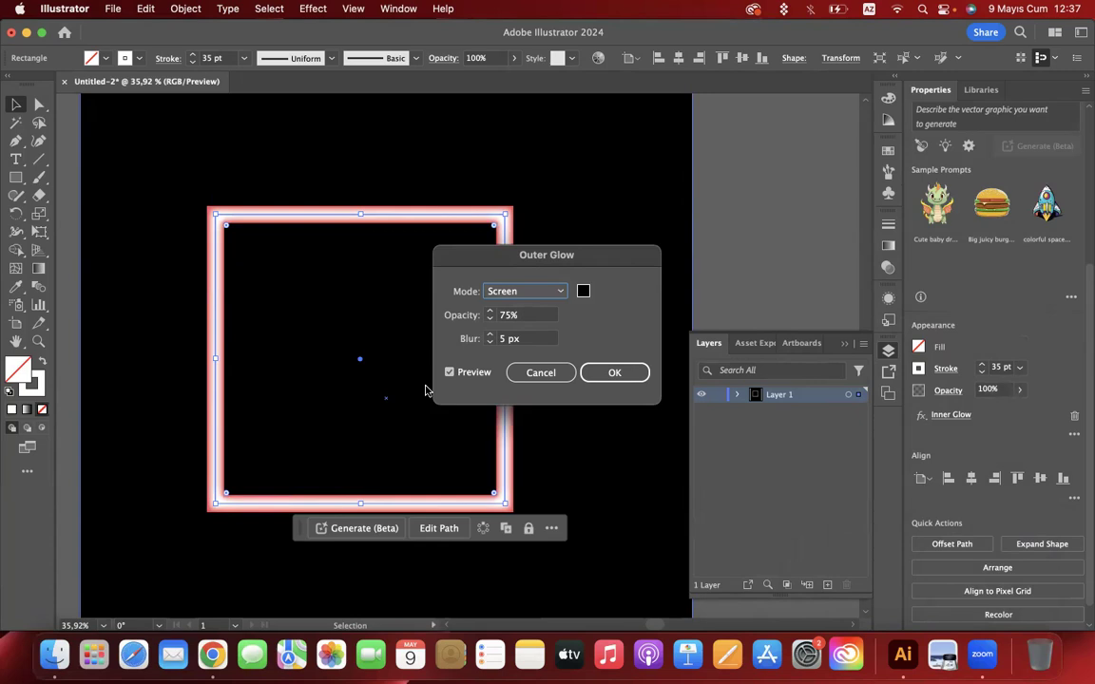
pyautogui.click(583, 291)
pyautogui.click(767, 321)
pyautogui.click(768, 314)
pyautogui.click(725, 327)
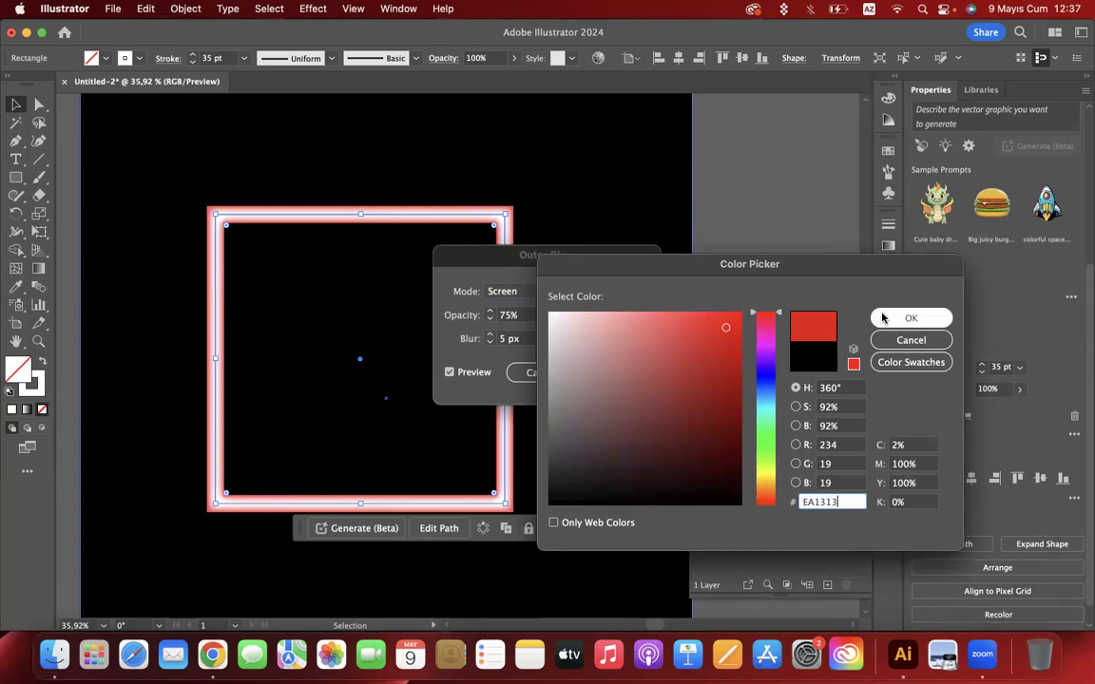
pyautogui.press('Return')
pyautogui.moveTo(515, 254); pyautogui.dragTo(642, 254)
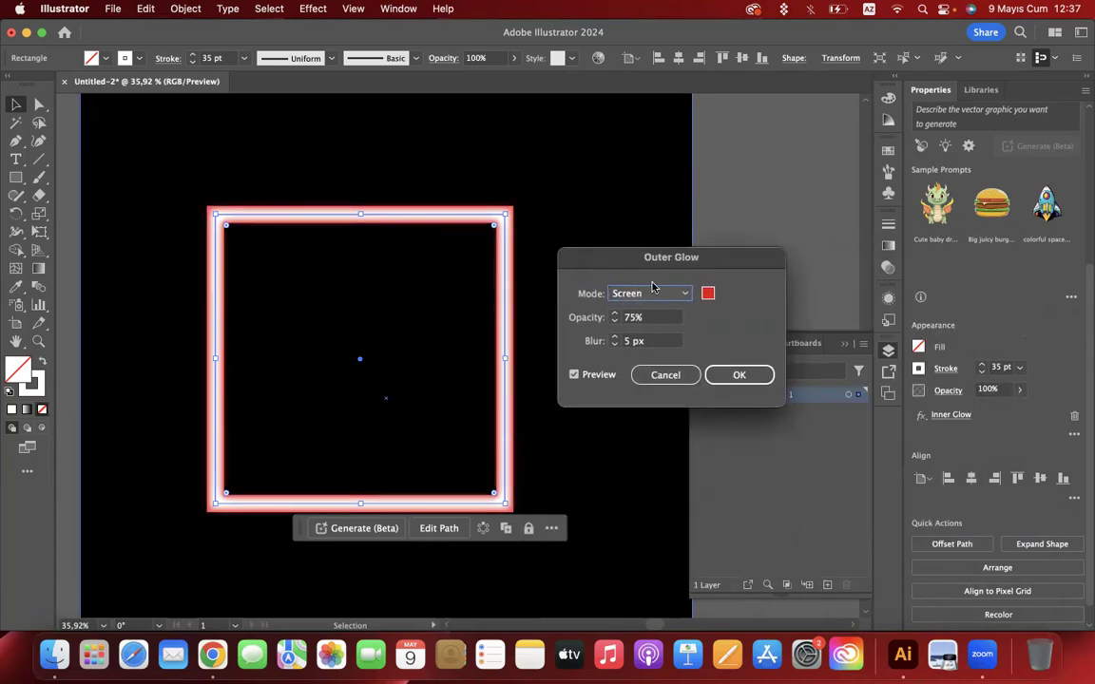
# Try the Normal and Multiply blend modes for the outer glow and change its colour to blue 155BE8
pyautogui.click(654, 293)
pyautogui.click(639, 310)
pyautogui.click(632, 294)
pyautogui.click(642, 329)
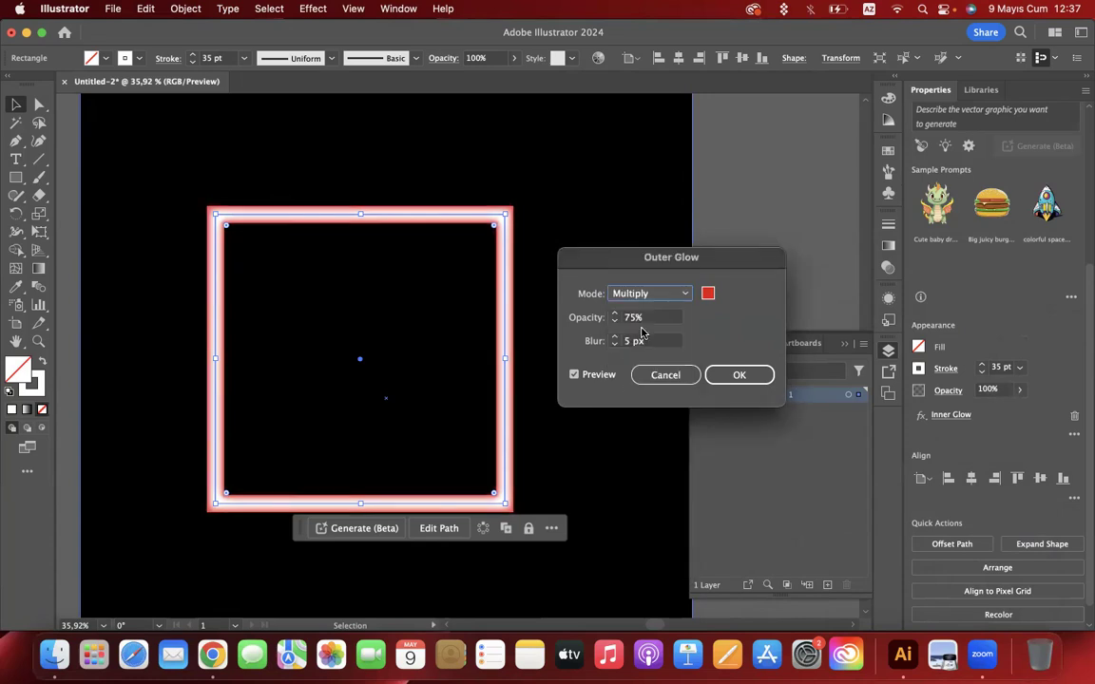
pyautogui.click(707, 295)
pyautogui.write('155BE8')
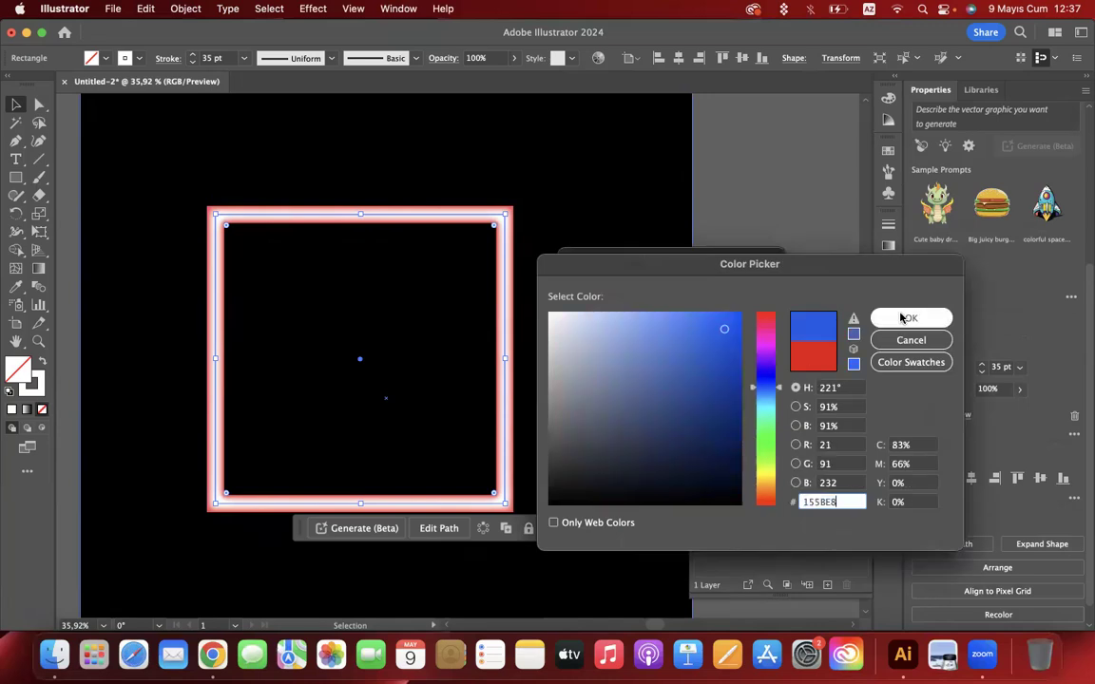
pyautogui.click(908, 317)
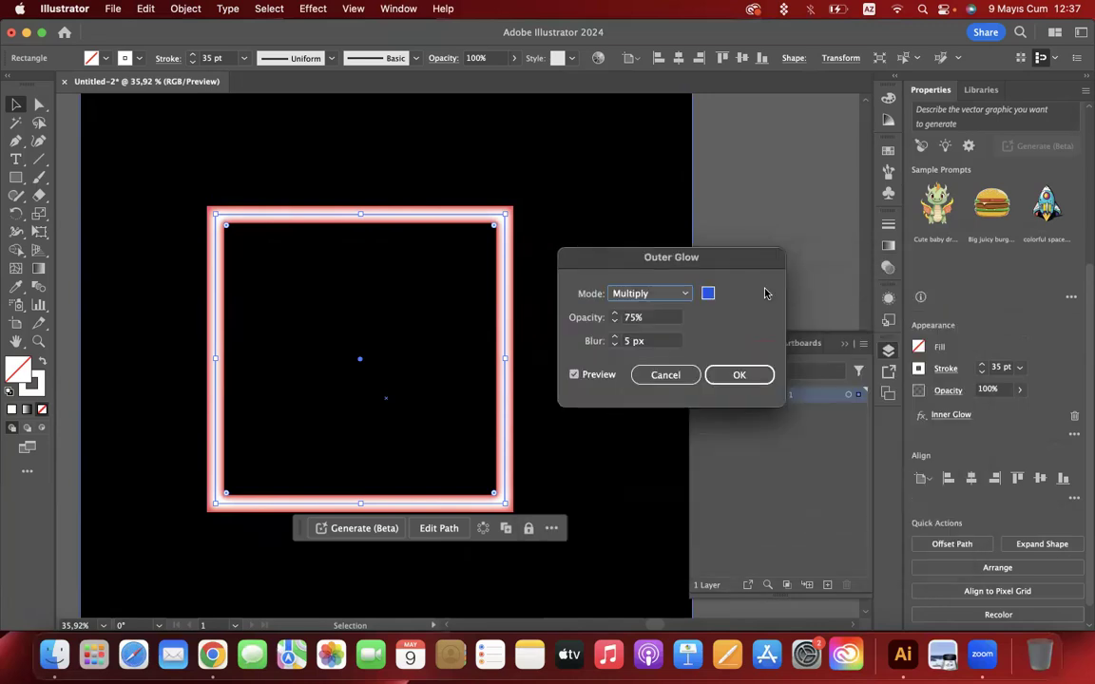
# Try different blur values for the outer glow, including 32 px, ending at 15 px
pyautogui.doubleClick(625, 342)
pyautogui.write('33')
pyautogui.press('Up')
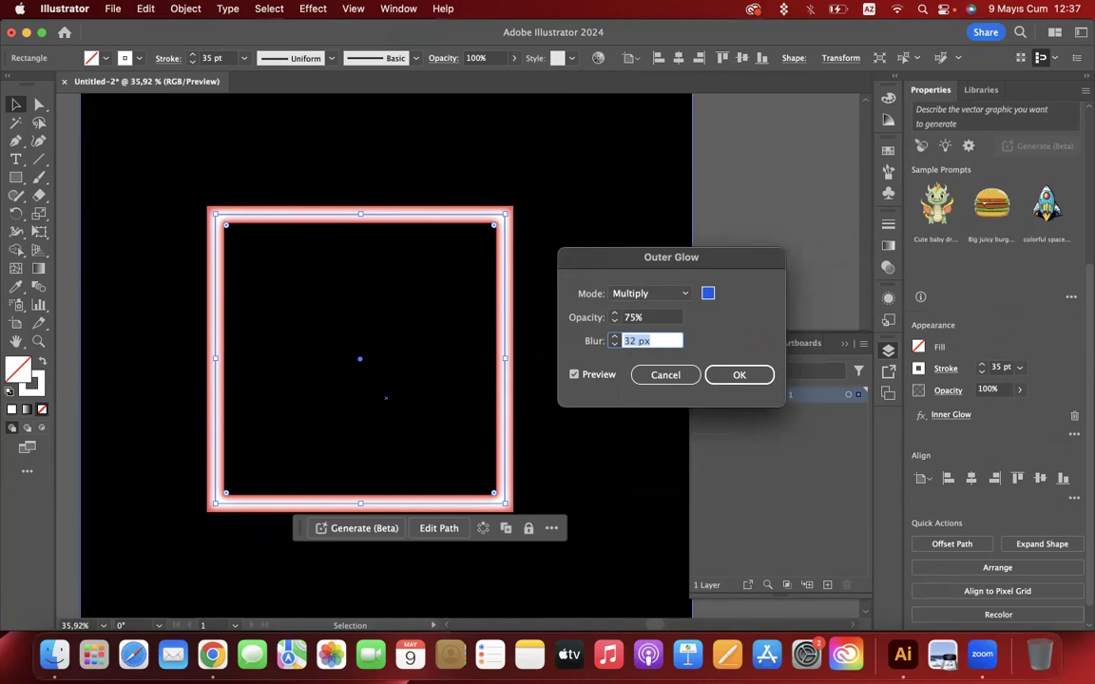
pyautogui.write('2')
pyautogui.press('Down')
pyautogui.press('Up')
pyautogui.press('Up')
pyautogui.press('Up')
pyautogui.press('Up')
pyautogui.press('Up')
pyautogui.press('BackSpace')
pyautogui.press('super+z')
# Set the outer glow's blend mode to Normal and its colour to red
pyautogui.click(648, 294)
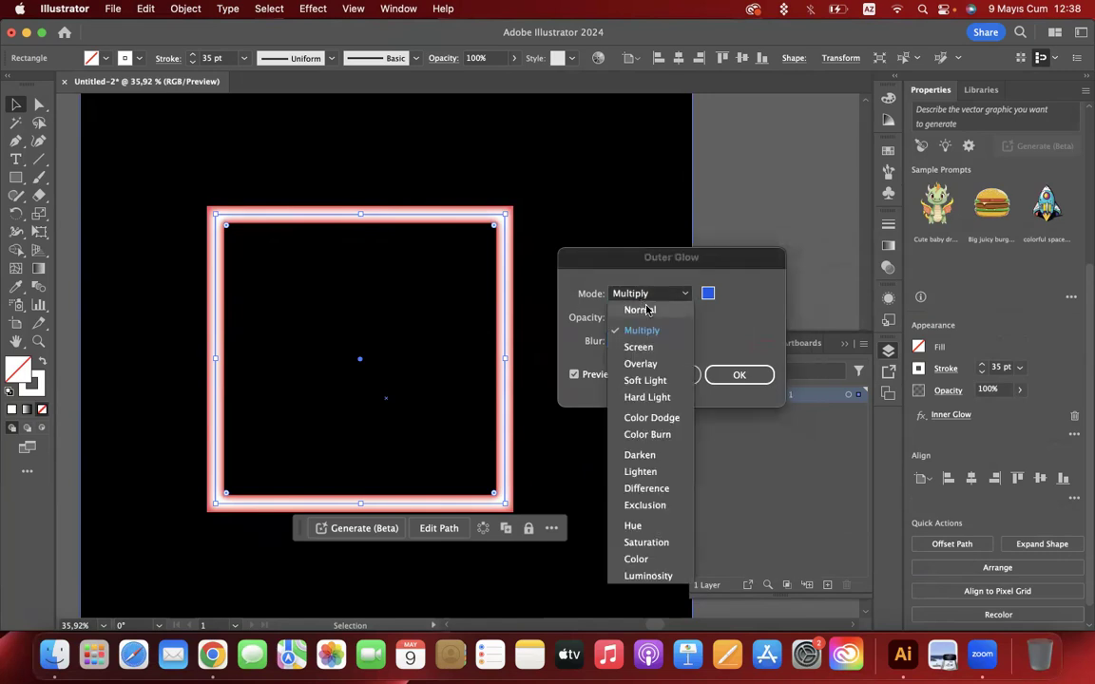
pyautogui.click(641, 310)
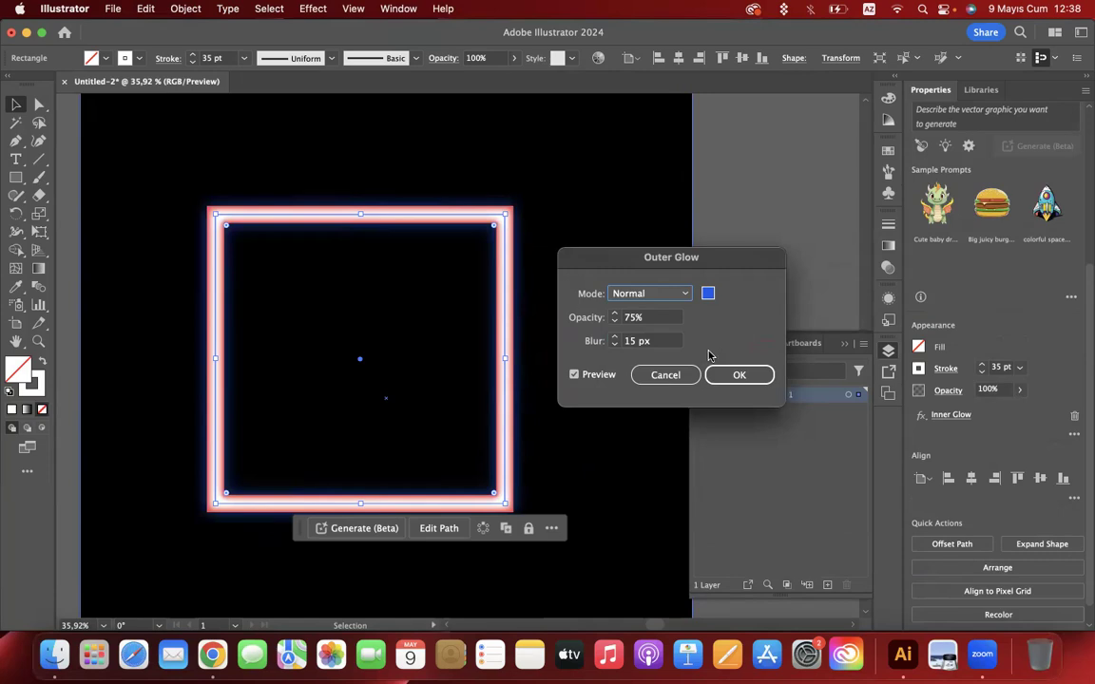
pyautogui.click(708, 293)
pyautogui.moveTo(765, 388); pyautogui.dragTo(772, 236)
pyautogui.click(910, 317)
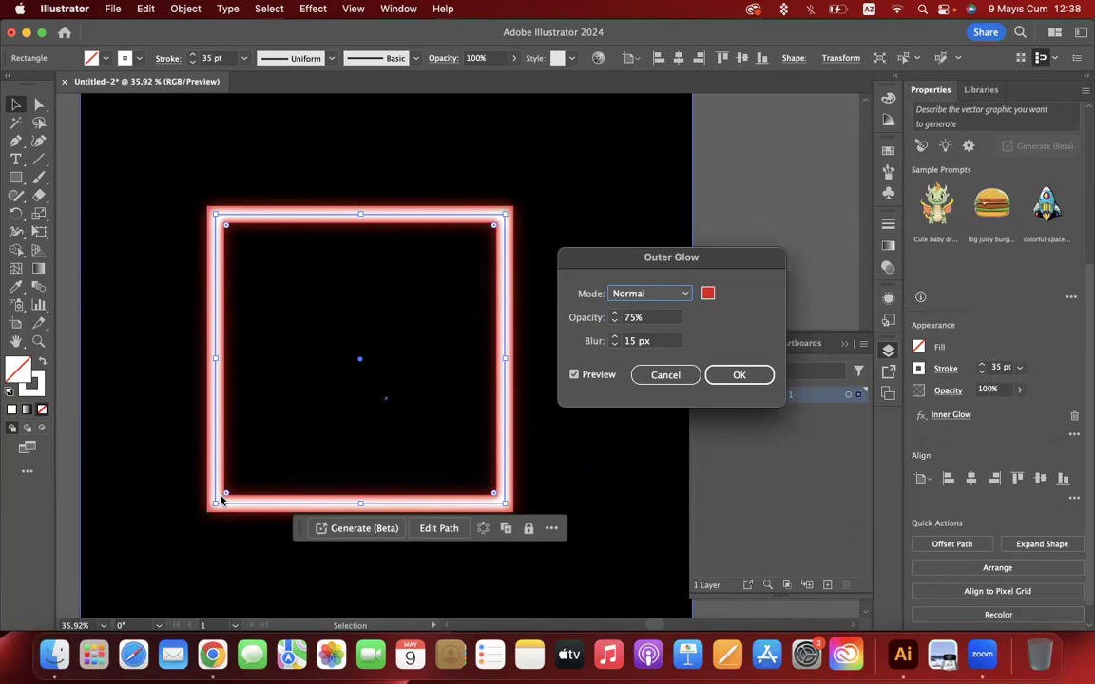
# Set the outer glow's blur to 30 px
pyautogui.doubleClick(629, 346)
pyautogui.press('BackSpace')
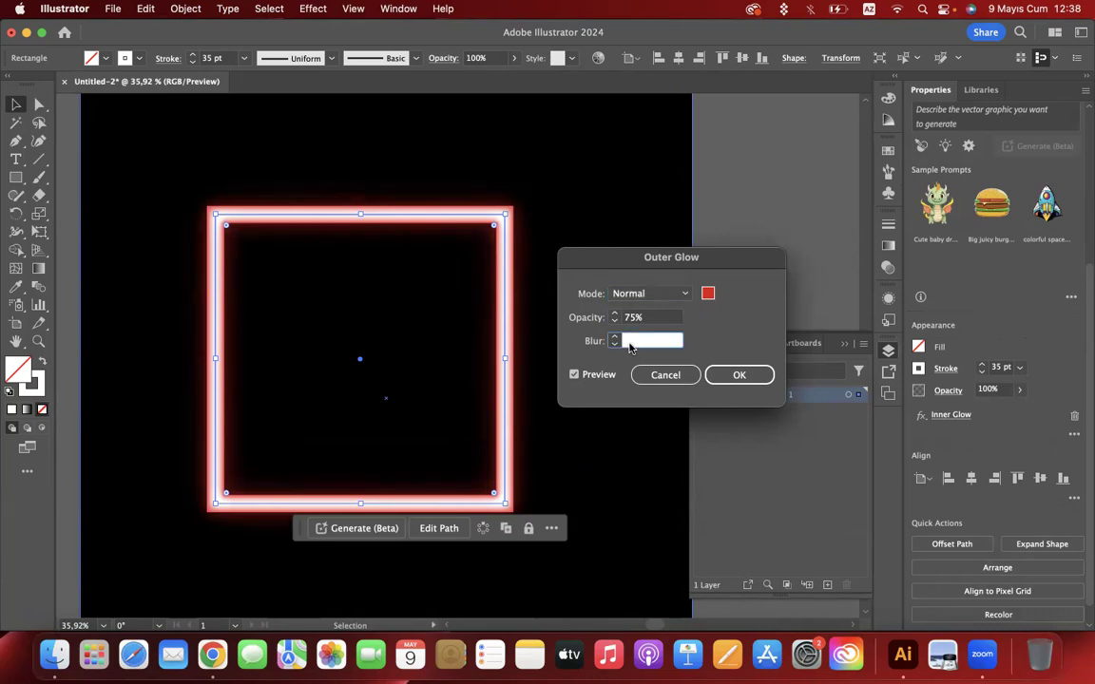
pyautogui.write('30')
pyautogui.press('Tab')
# Try white FFFFFF as the outer glow colour, followed by a deep red
pyautogui.click(708, 293)
pyautogui.moveTo(610, 348); pyautogui.dragTo(548, 313)
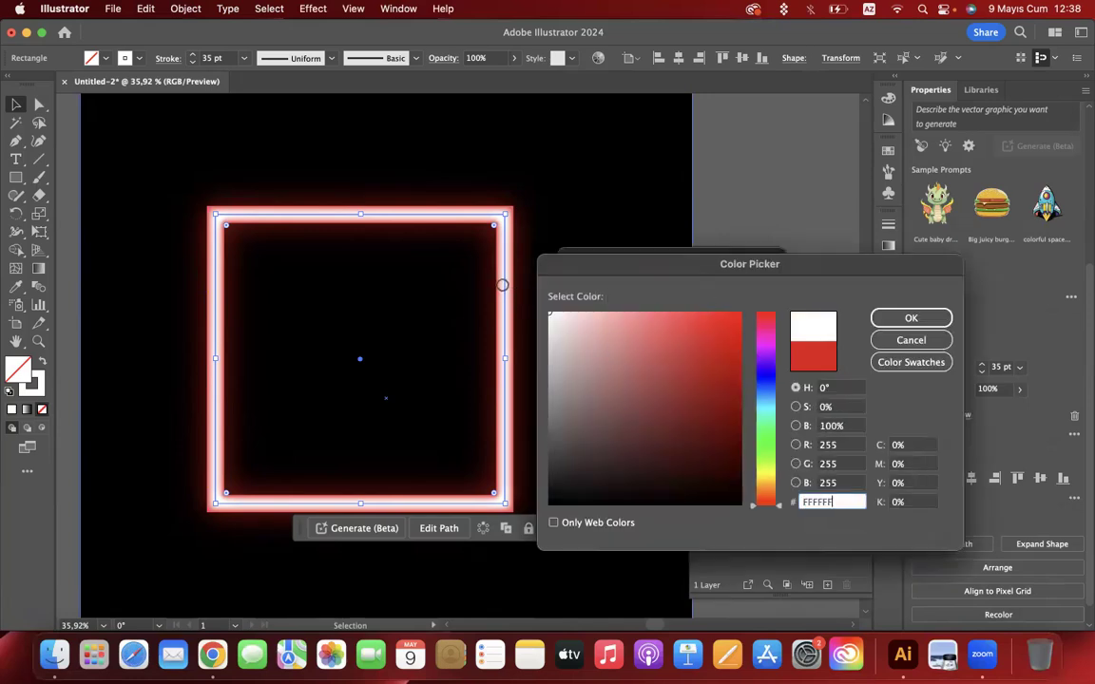
pyautogui.click(911, 317)
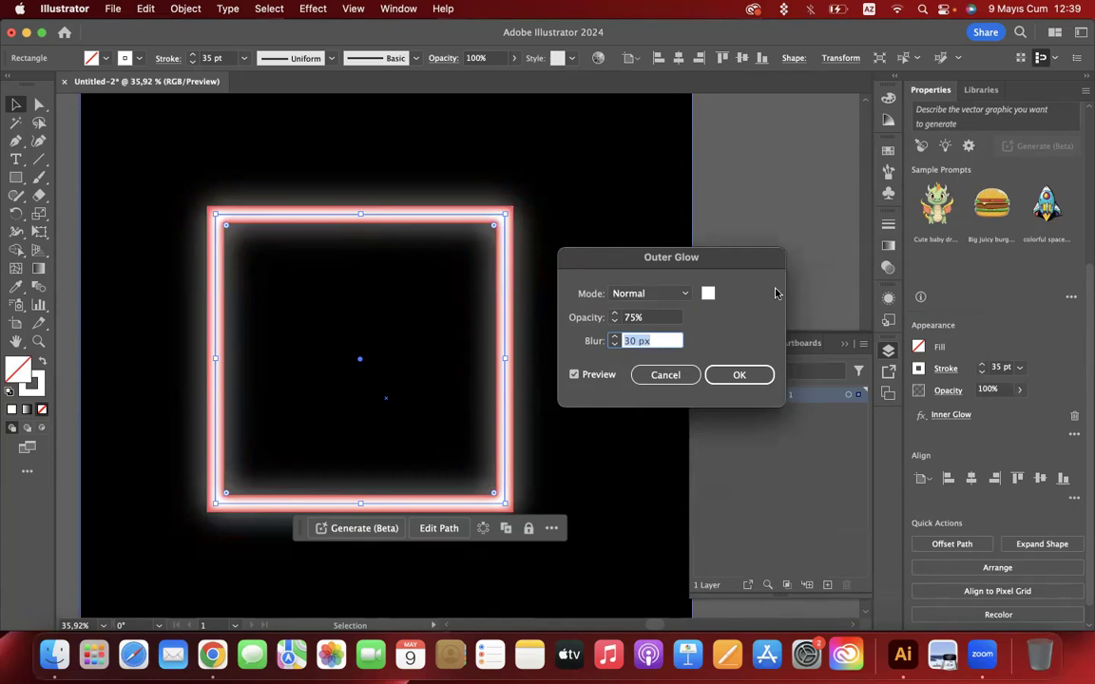
pyautogui.click(708, 293)
pyautogui.click(730, 333)
pyautogui.click(910, 317)
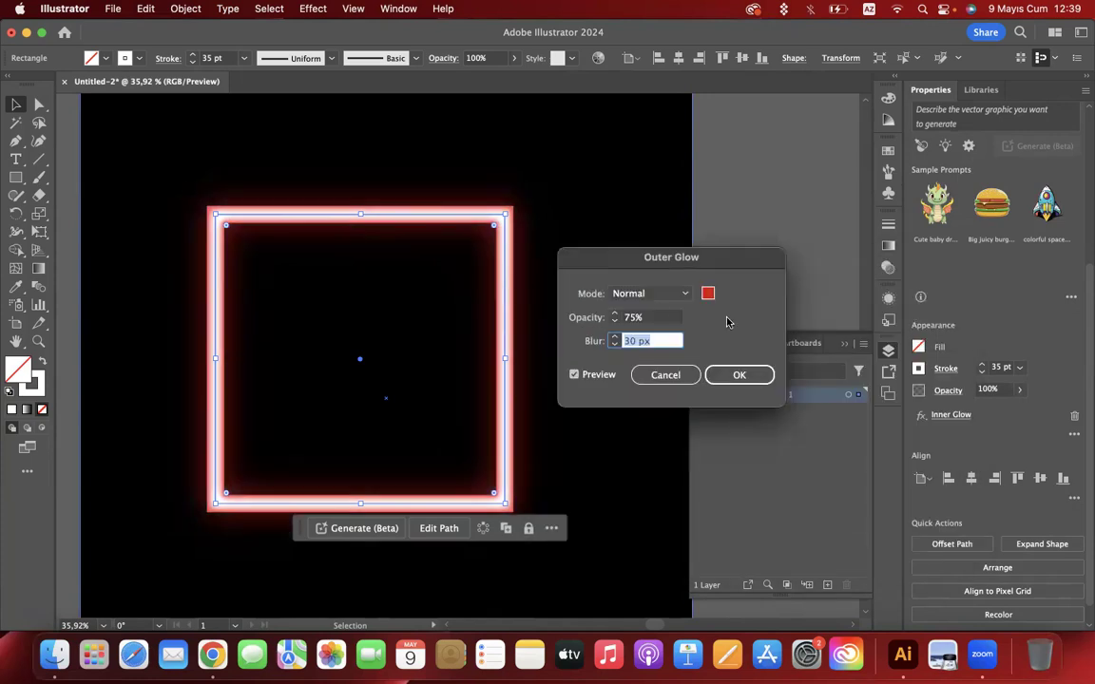
# Set the outer glow colour to bright red FF2424 and apply the effect
pyautogui.click(708, 293)
pyautogui.moveTo(728, 336)
pyautogui.mouseDown()
pyautogui.moveTo(697, 305)
pyautogui.moveTo(714, 306)
pyautogui.mouseUp()
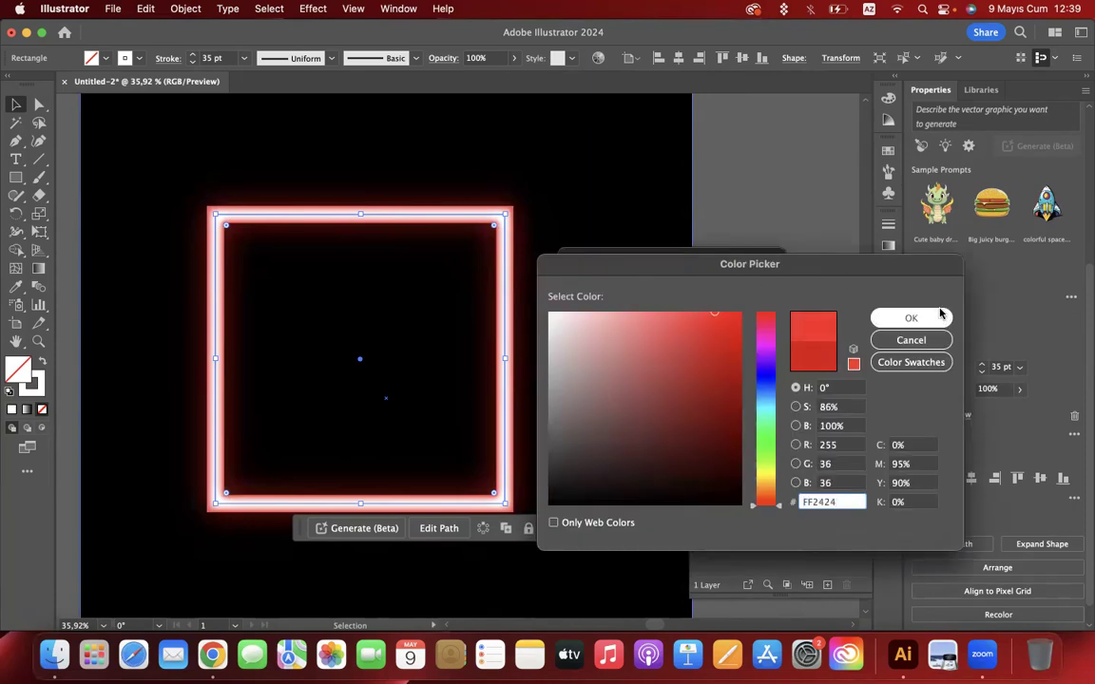
pyautogui.click(910, 317)
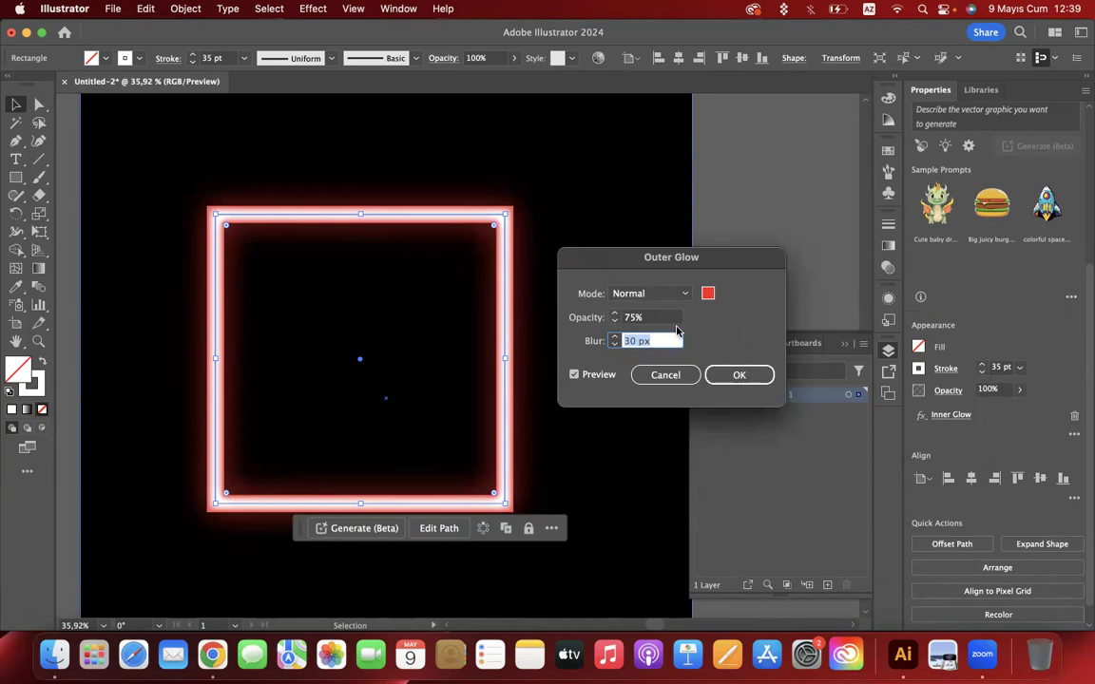
pyautogui.click(741, 373)
# Examine the square's combined inner and outer glow up close and from a distance with nothing selected
pyautogui.scroll(5, 397, 325)
pyautogui.scroll(-4, 397, 325)
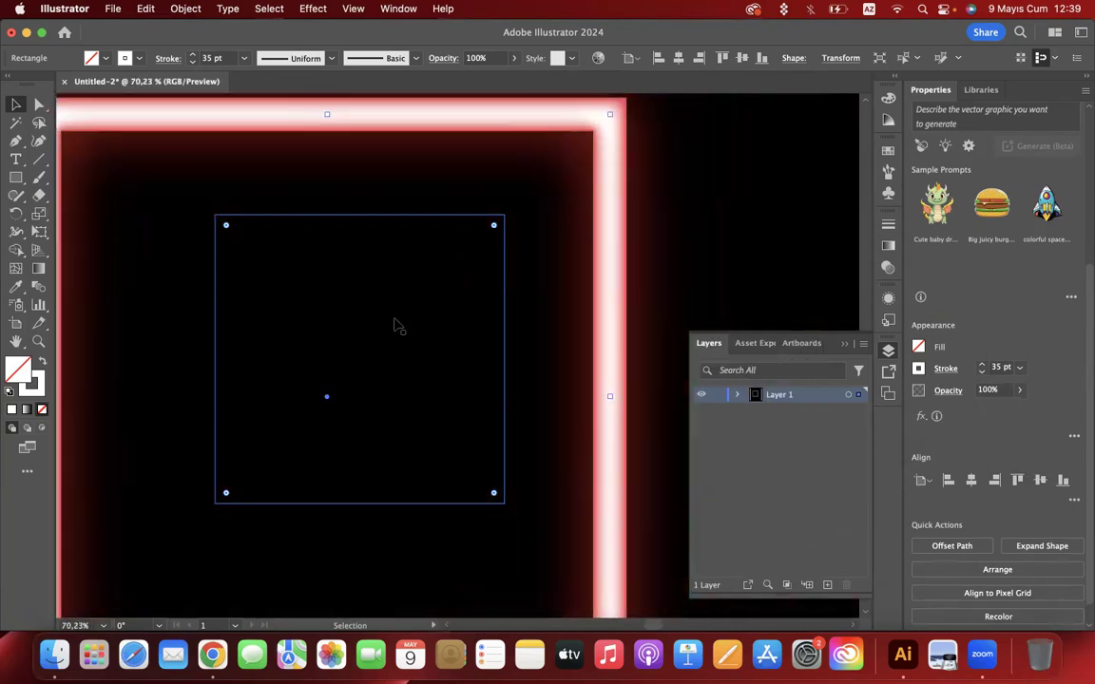
pyautogui.scroll(2, 397, 325)
pyautogui.hscroll(2, 625, 237)
pyautogui.scroll(5, 559, 285)
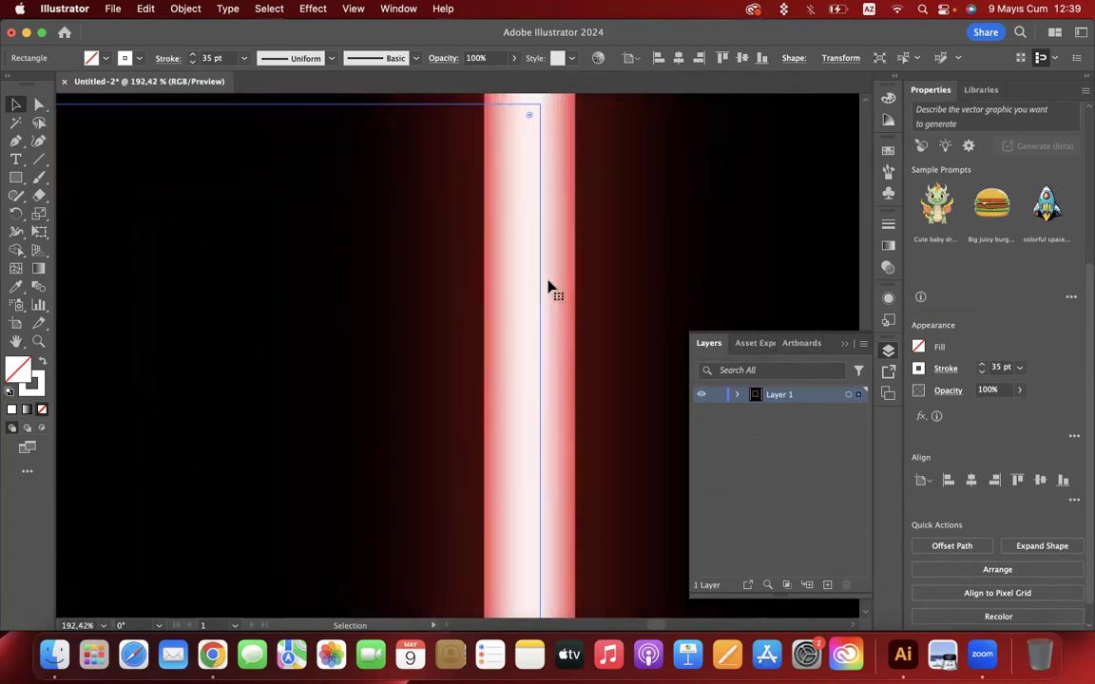
pyautogui.scroll(-8, 532, 235)
pyautogui.scroll(-3, 532, 235)
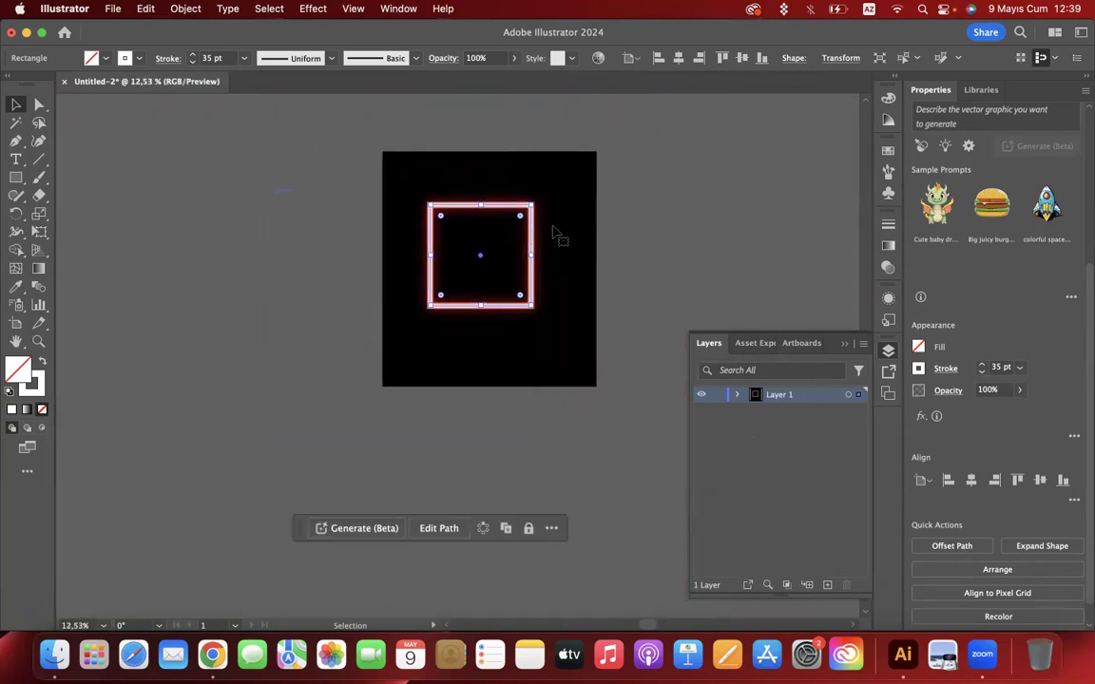
pyautogui.click(711, 213)
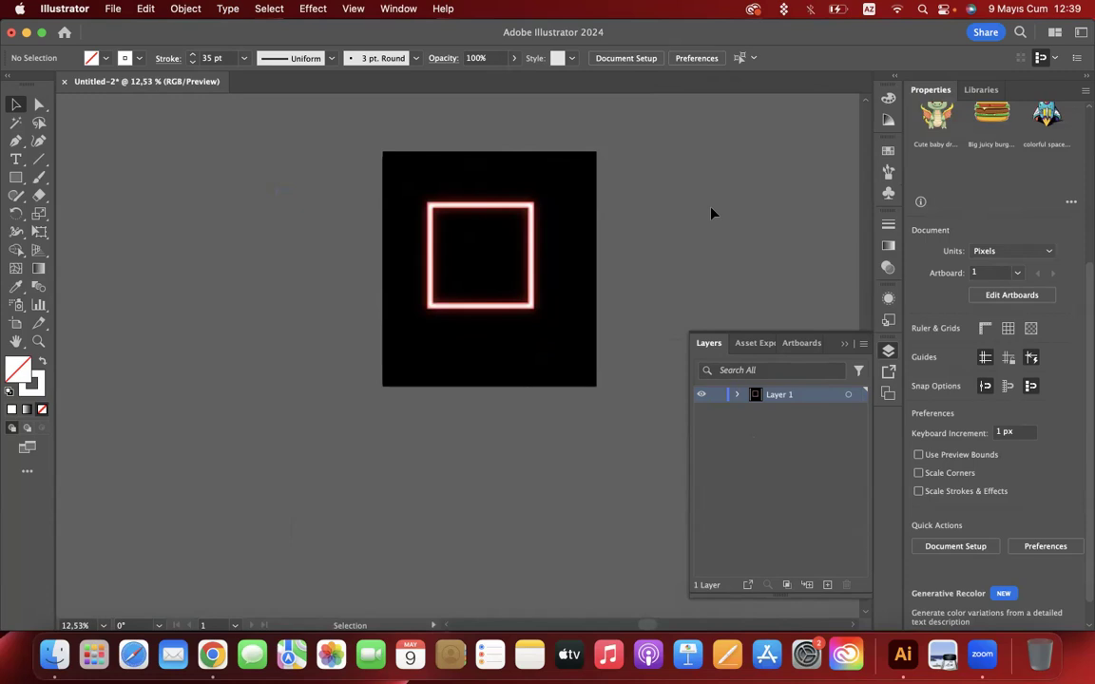
pyautogui.scroll(5, 467, 277)
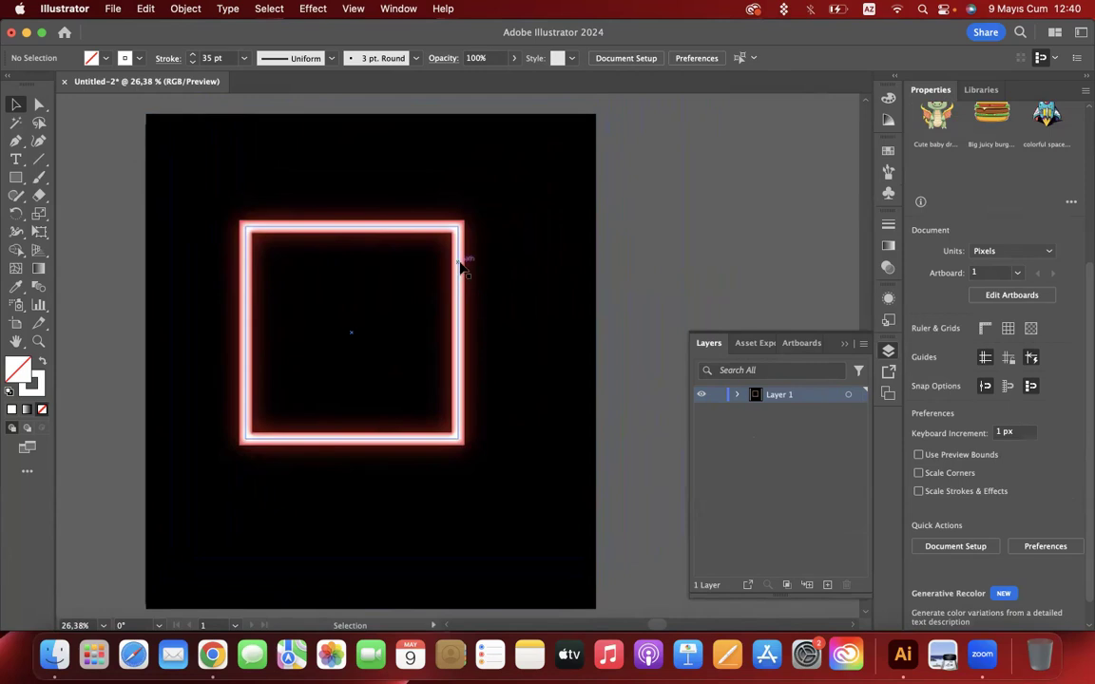
# Delete the glowing square and draw a smaller one on the upper middle of the black background
pyautogui.click(460, 268)
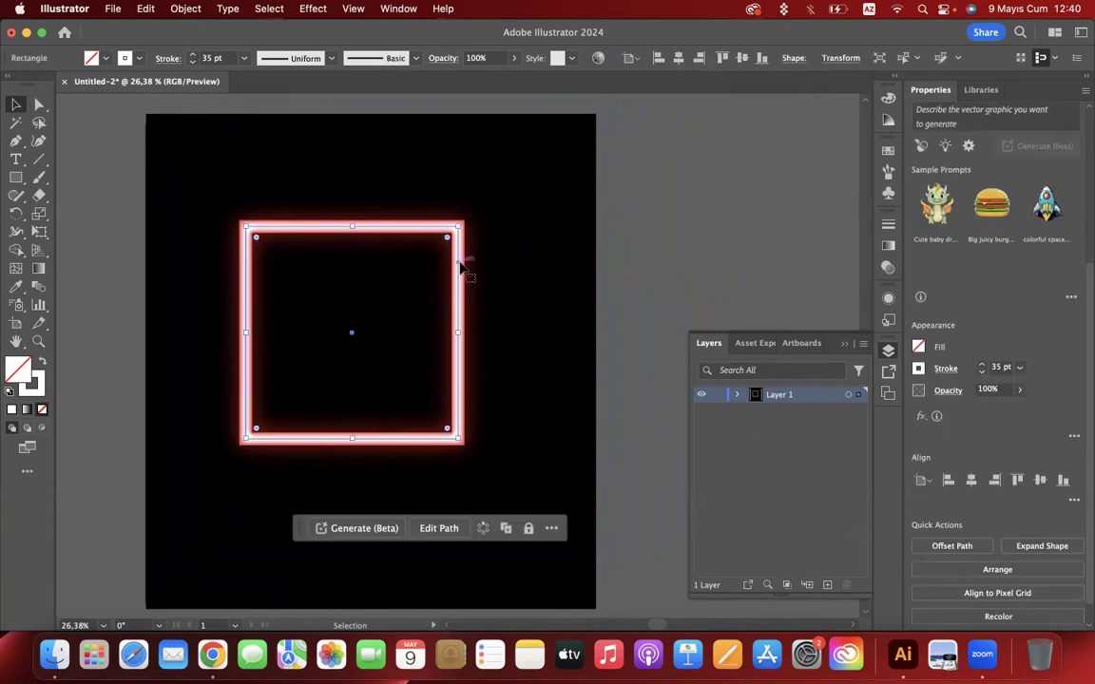
pyautogui.scroll(-2, 460, 264)
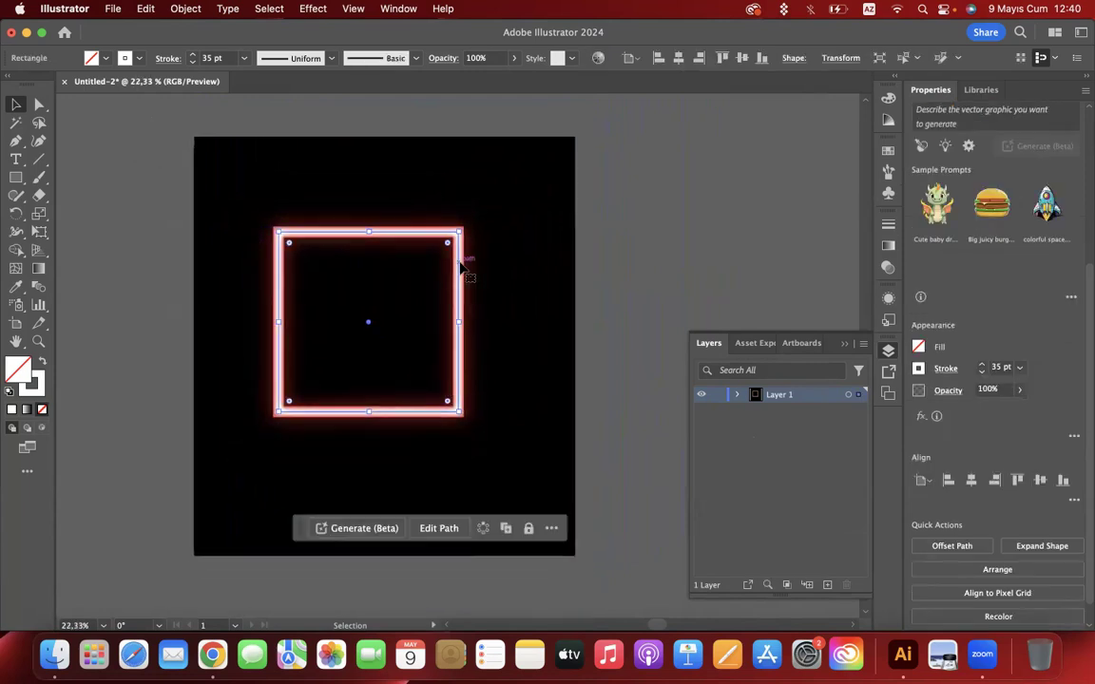
pyautogui.press('Delete')
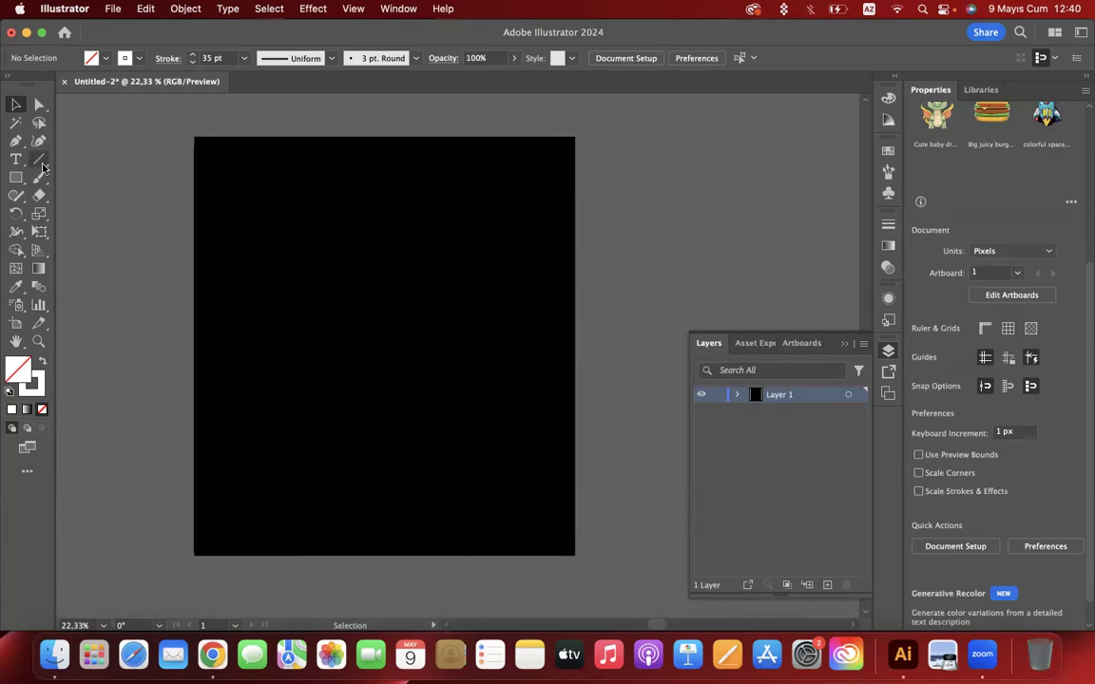
pyautogui.press('m')
pyautogui.moveTo(305, 227); pyautogui.dragTo(443, 362)
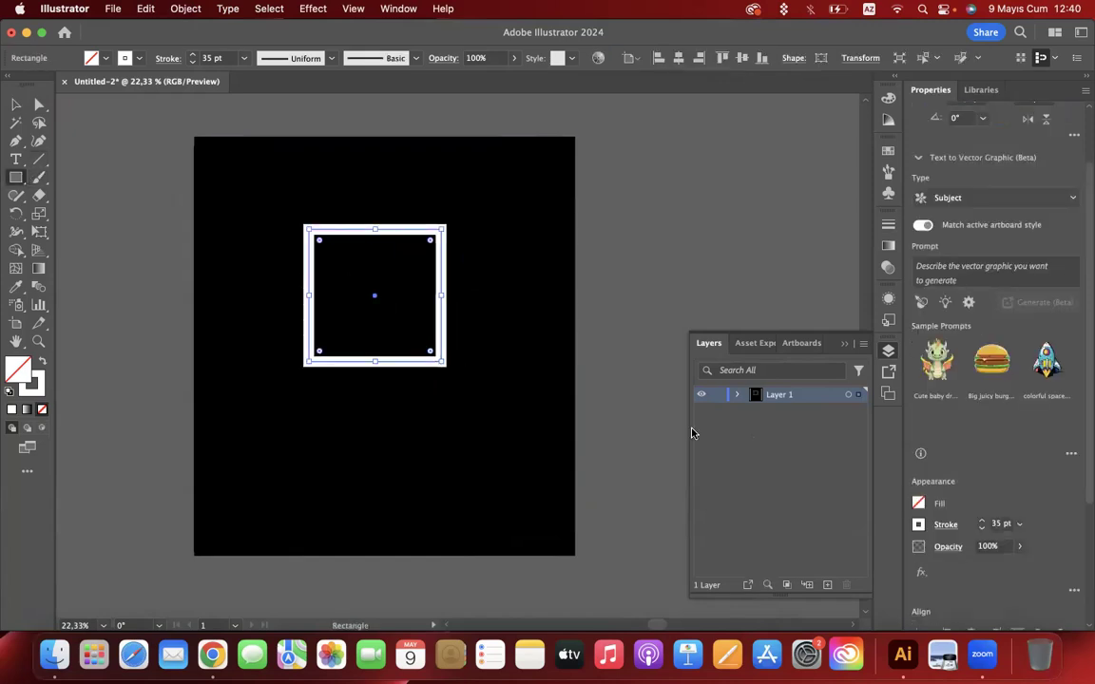
# Apply a Round Corners effect with a 50 px radius to the new square
pyautogui.click(920, 571)
pyautogui.moveTo(977, 388)
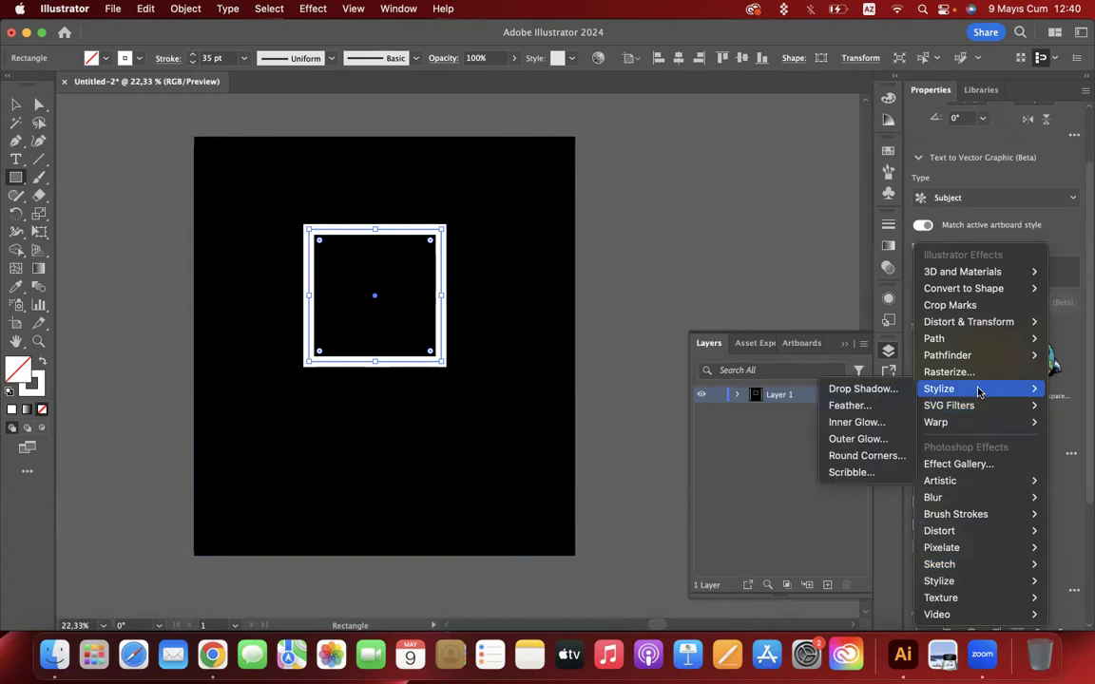
pyautogui.click(881, 460)
pyautogui.moveTo(489, 277); pyautogui.dragTo(642, 281)
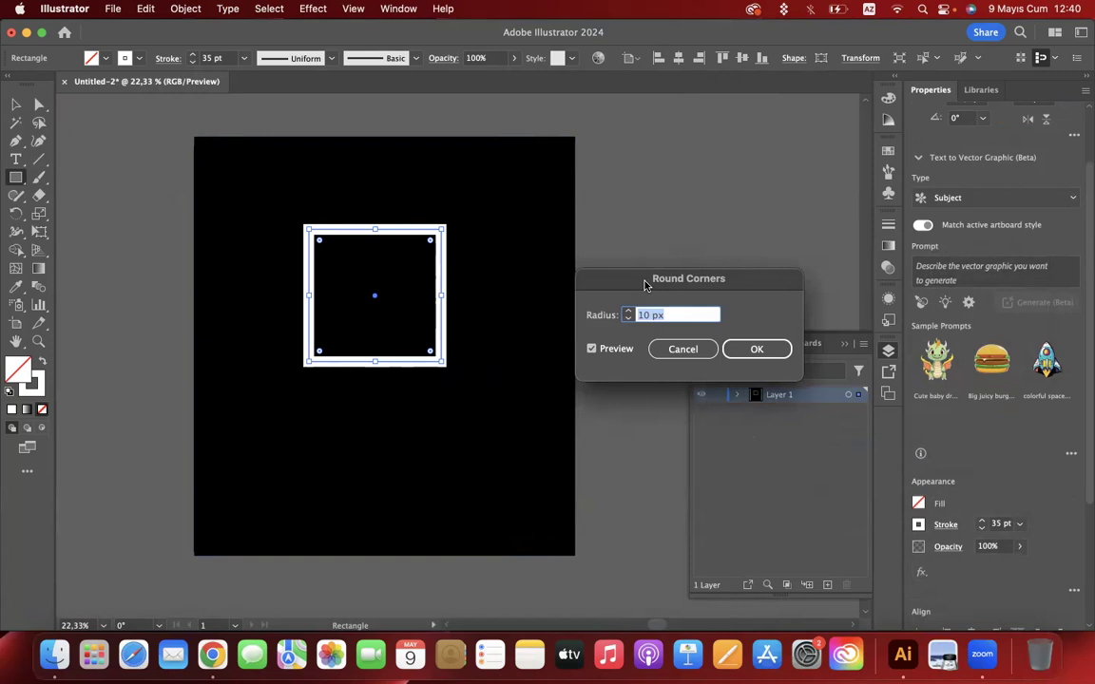
pyautogui.write('50')
pyautogui.press('Return')
pyautogui.scroll(2, 369, 274)
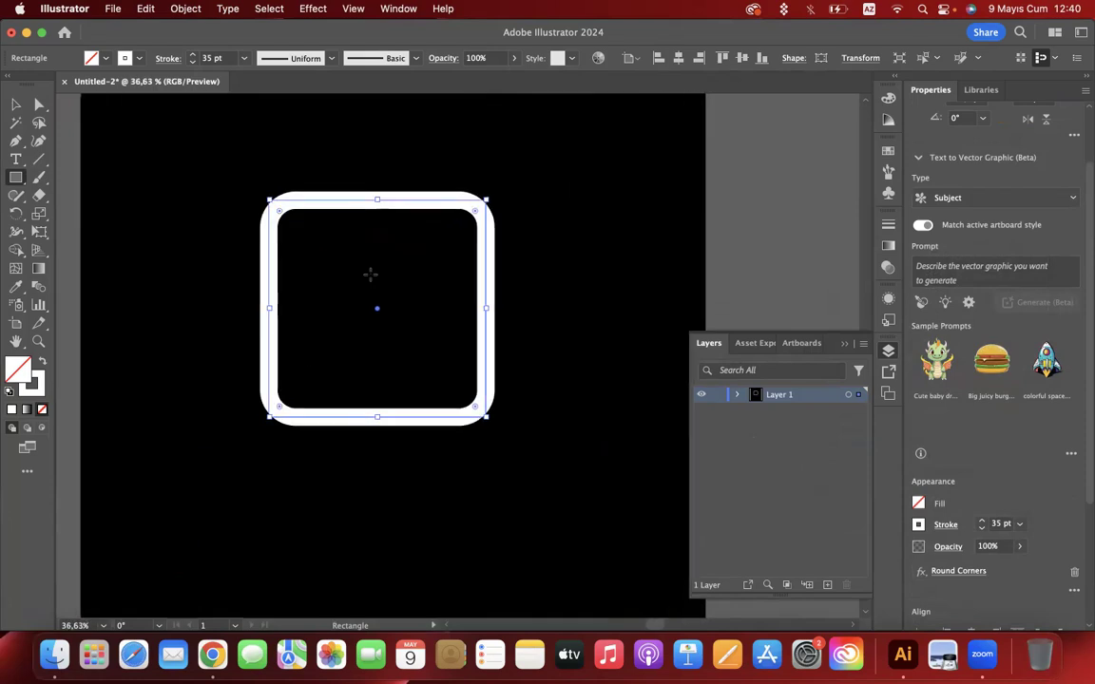
# Try the square's live corner rounding, remove the Round Corners effect and make the corners sharp again
pyautogui.click(16, 105)
pyautogui.moveTo(286, 218)
pyautogui.mouseDown()
pyautogui.moveTo(330, 252)
pyautogui.moveTo(292, 222)
pyautogui.mouseUp()
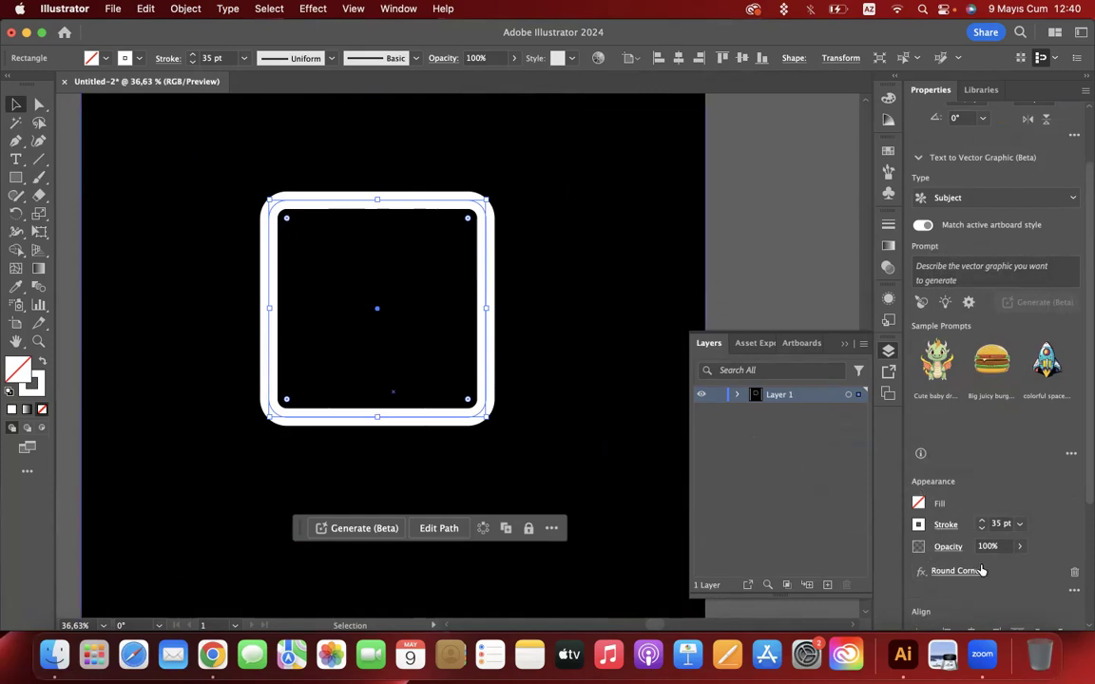
pyautogui.click(1074, 574)
pyautogui.moveTo(286, 218); pyautogui.dragTo(267, 194)
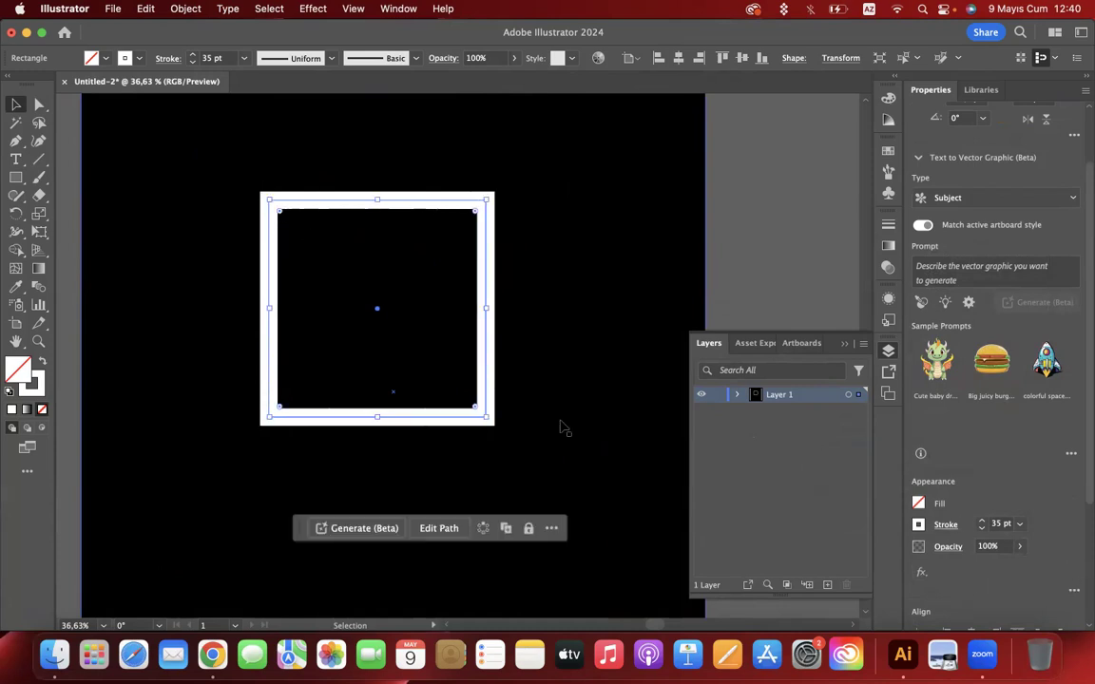
# Start a Scribble effect on the square and try the Childlike, Loose and Moiré presets
pyautogui.click(922, 575)
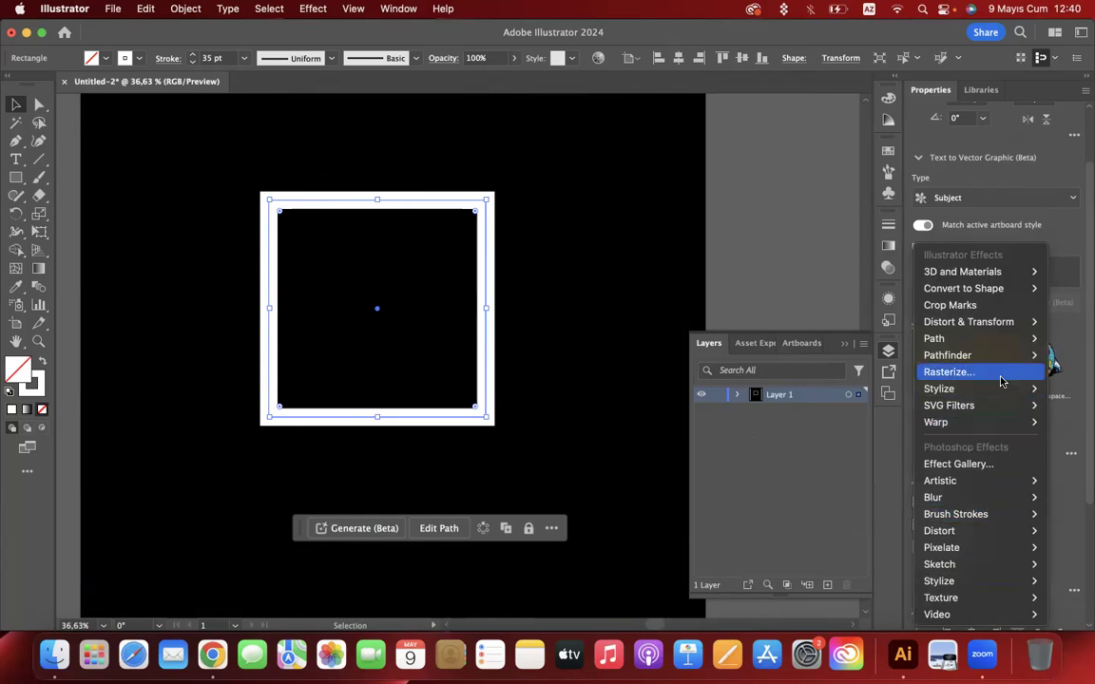
pyautogui.moveTo(984, 388)
pyautogui.click(852, 472)
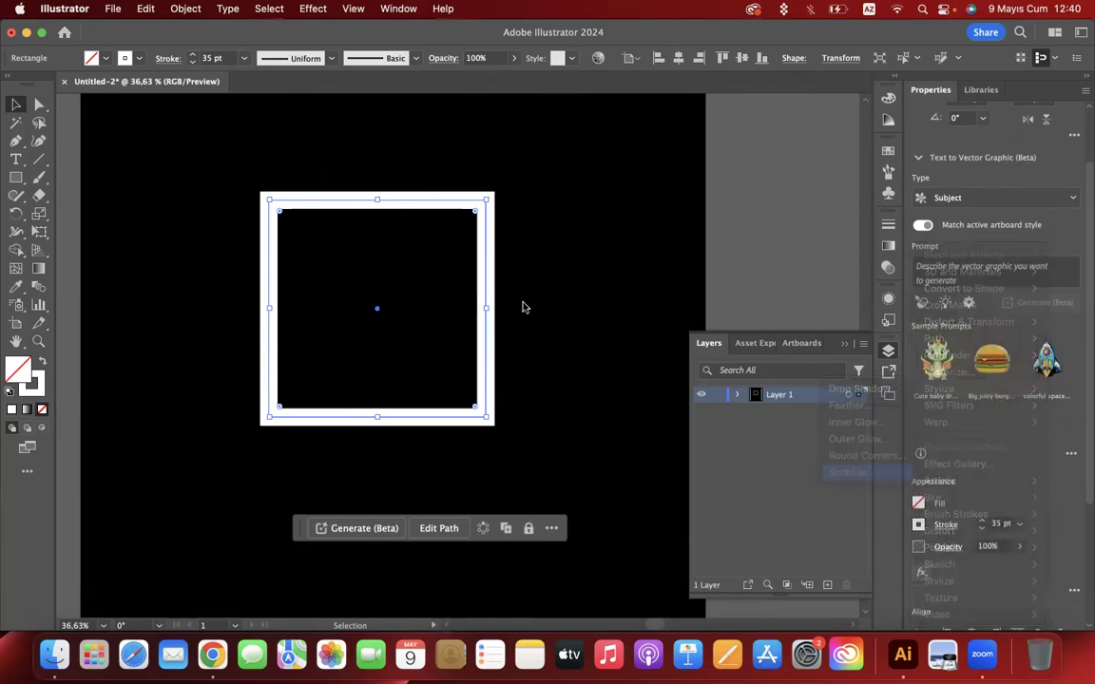
pyautogui.moveTo(546, 116); pyautogui.dragTo(818, 179)
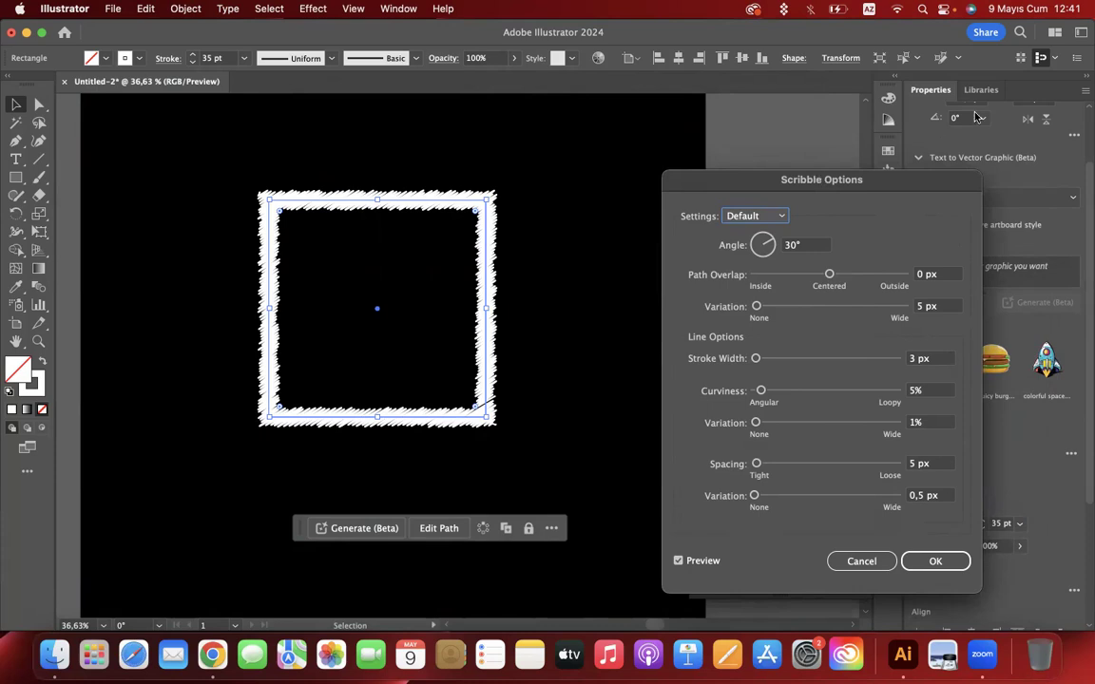
pyautogui.click(756, 218)
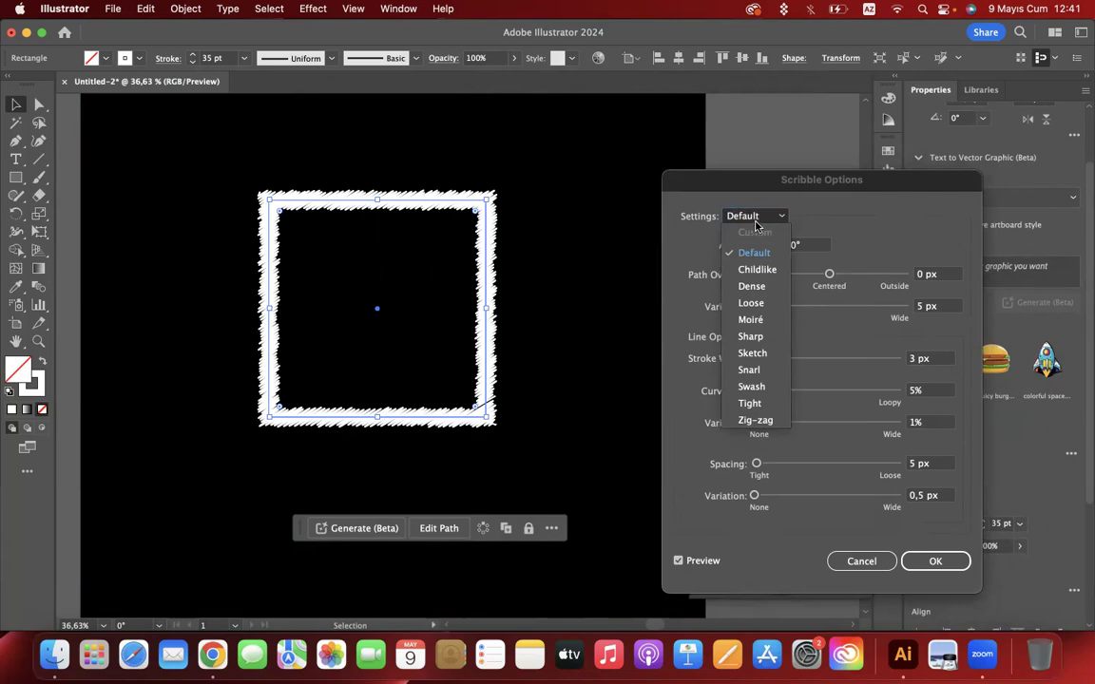
pyautogui.click(754, 269)
pyautogui.click(762, 218)
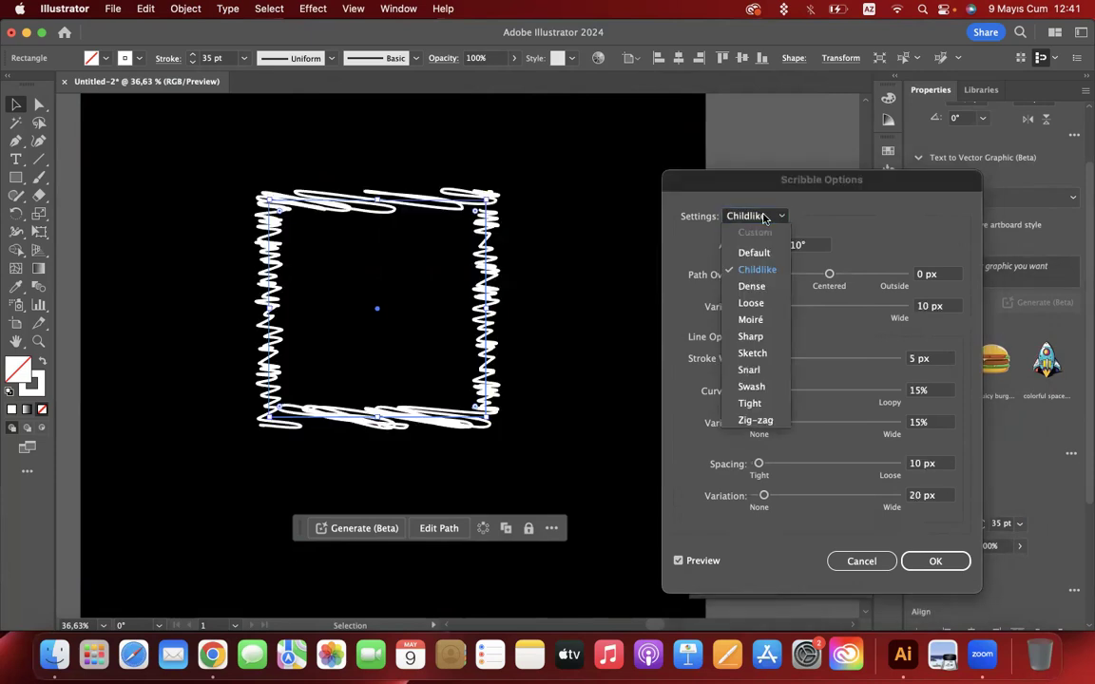
pyautogui.click(751, 304)
pyautogui.click(761, 216)
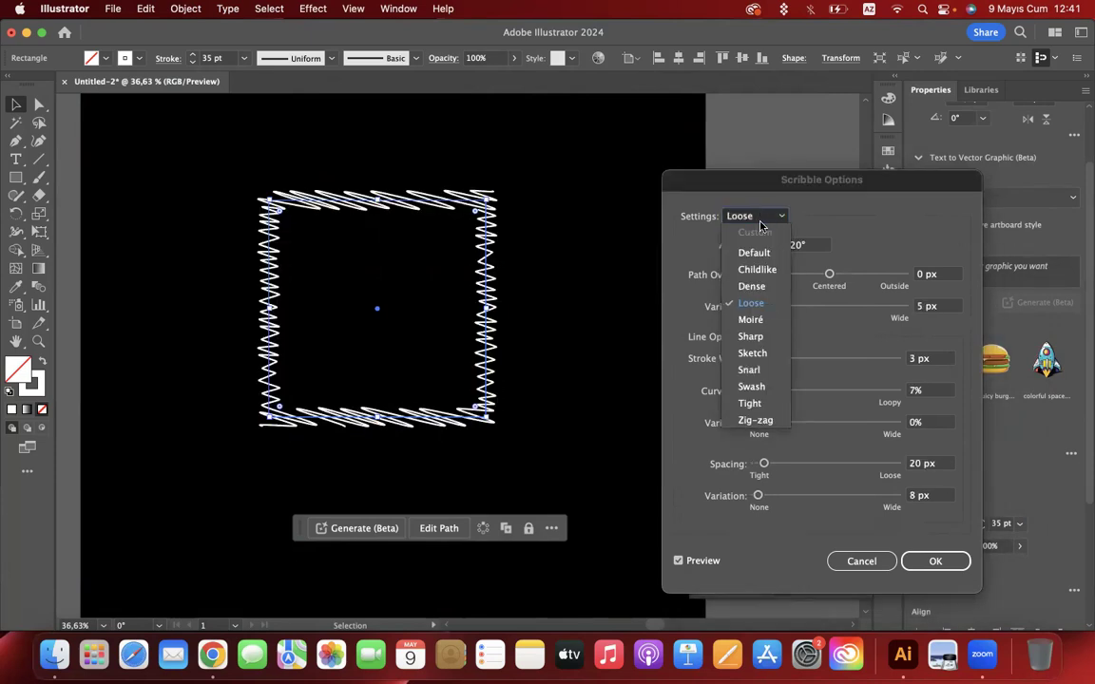
pyautogui.click(761, 323)
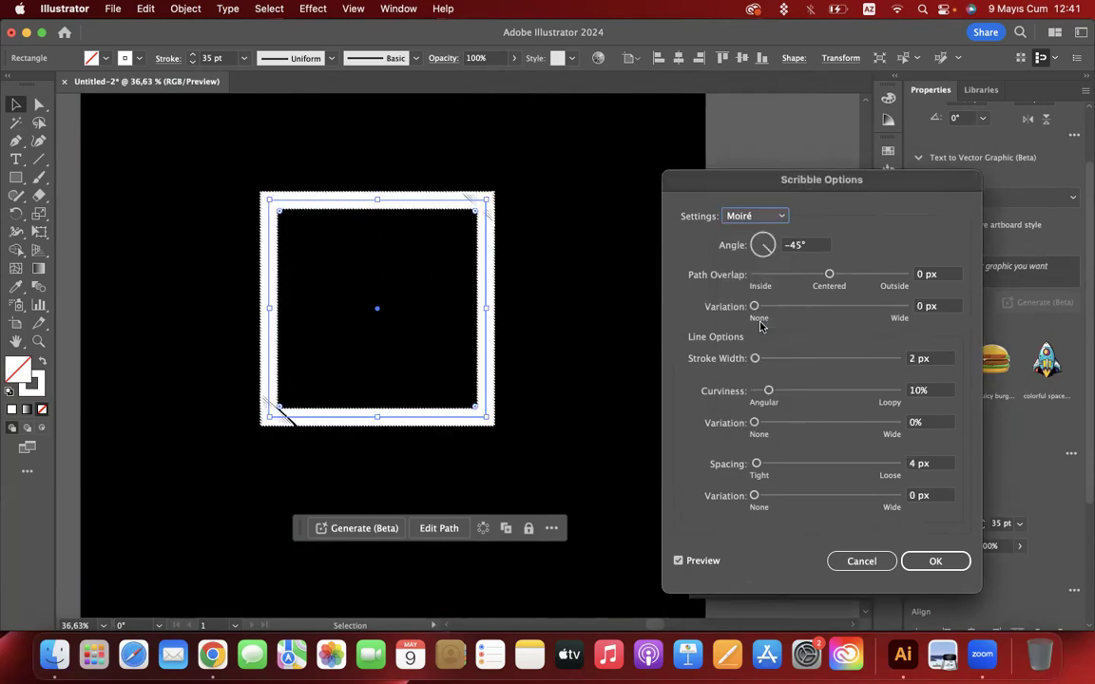
# Try the Sharp scribble preset and switch to the Snarl preset
pyautogui.click(753, 215)
pyautogui.click(751, 337)
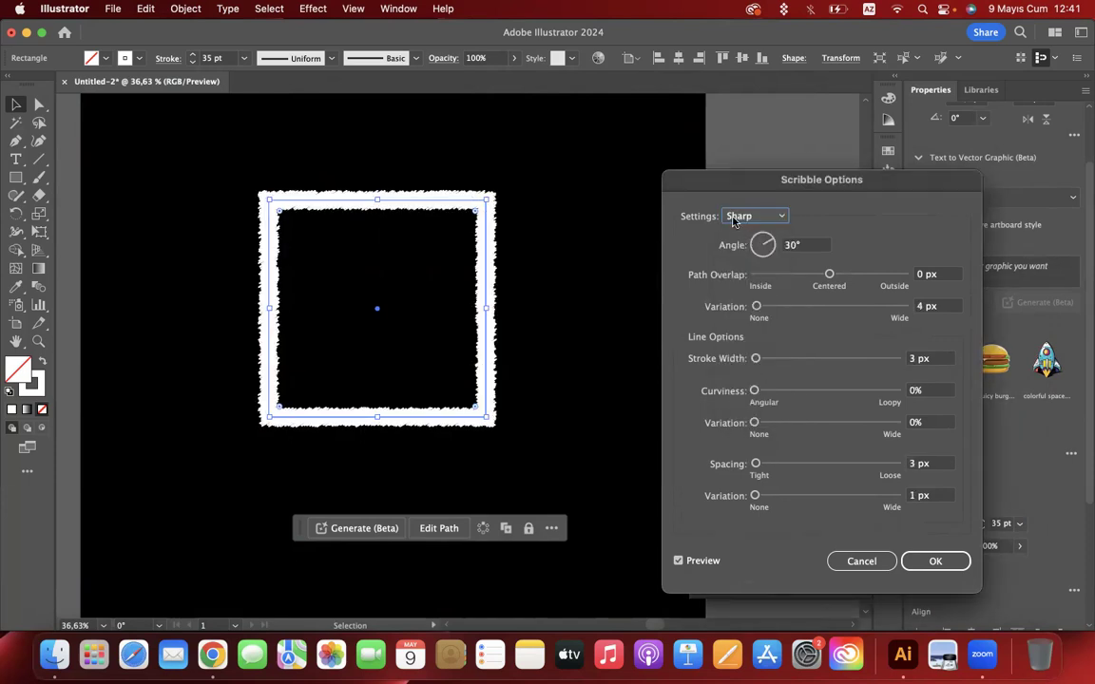
pyautogui.click(752, 216)
pyautogui.click(750, 371)
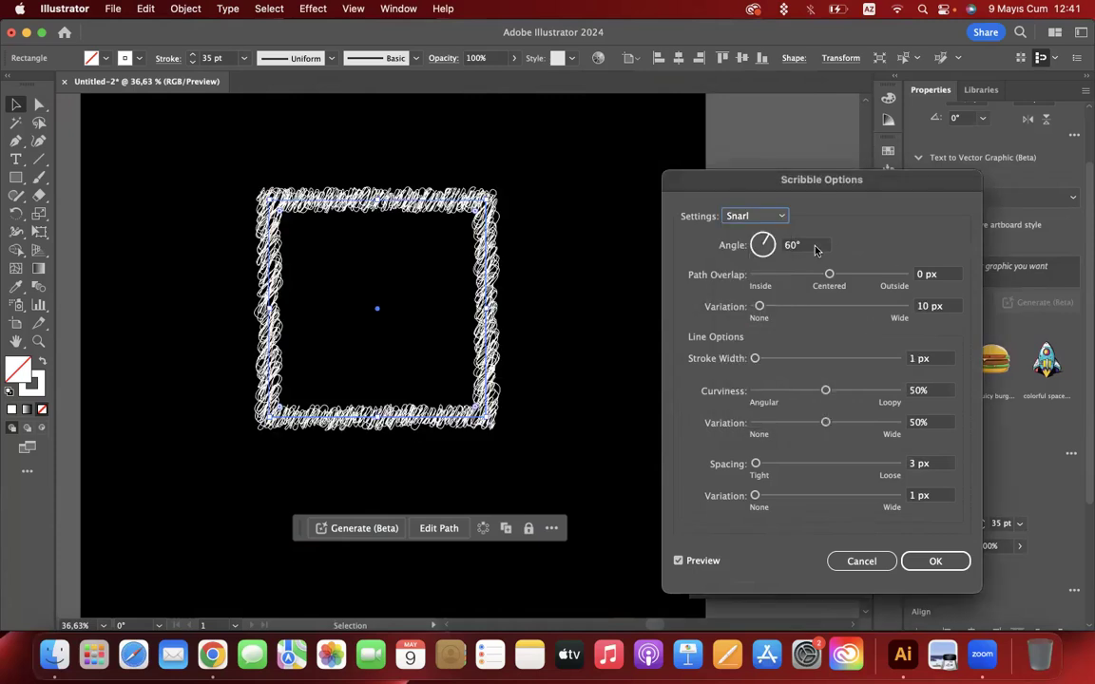
pyautogui.click(759, 217)
pyautogui.click(867, 248)
# Set the scribble's angle to 179°, its path overlap to 66 px and the overlap variation to about 232 px
pyautogui.click(767, 256)
pyautogui.moveTo(768, 257); pyautogui.dragTo(755, 246)
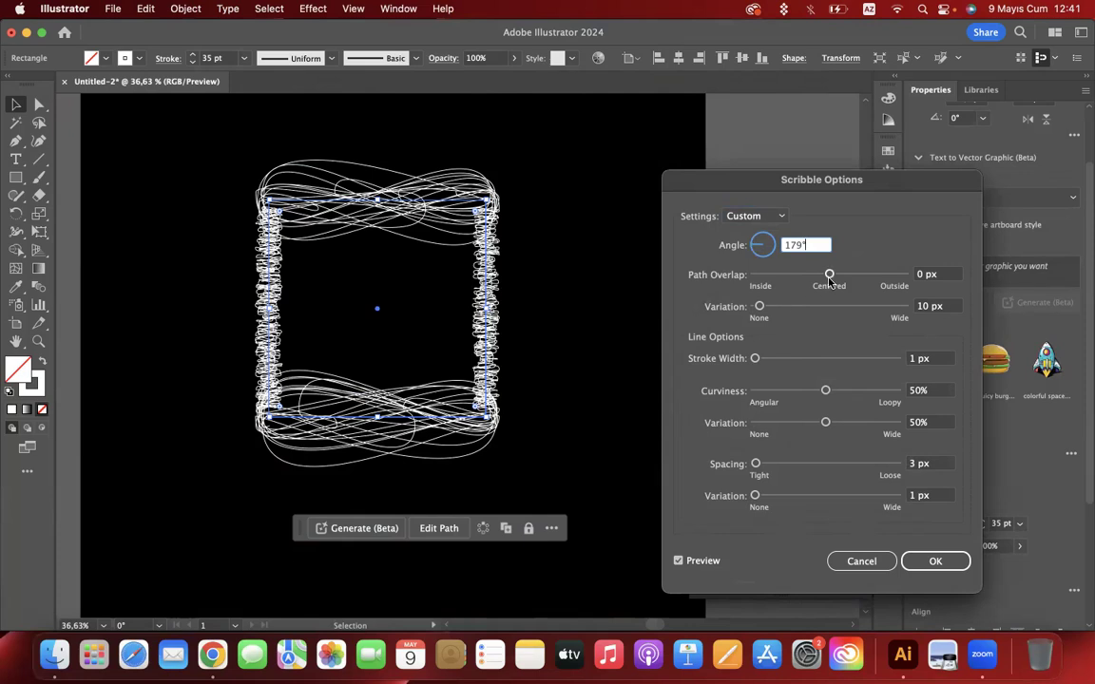
pyautogui.moveTo(829, 274); pyautogui.dragTo(853, 278)
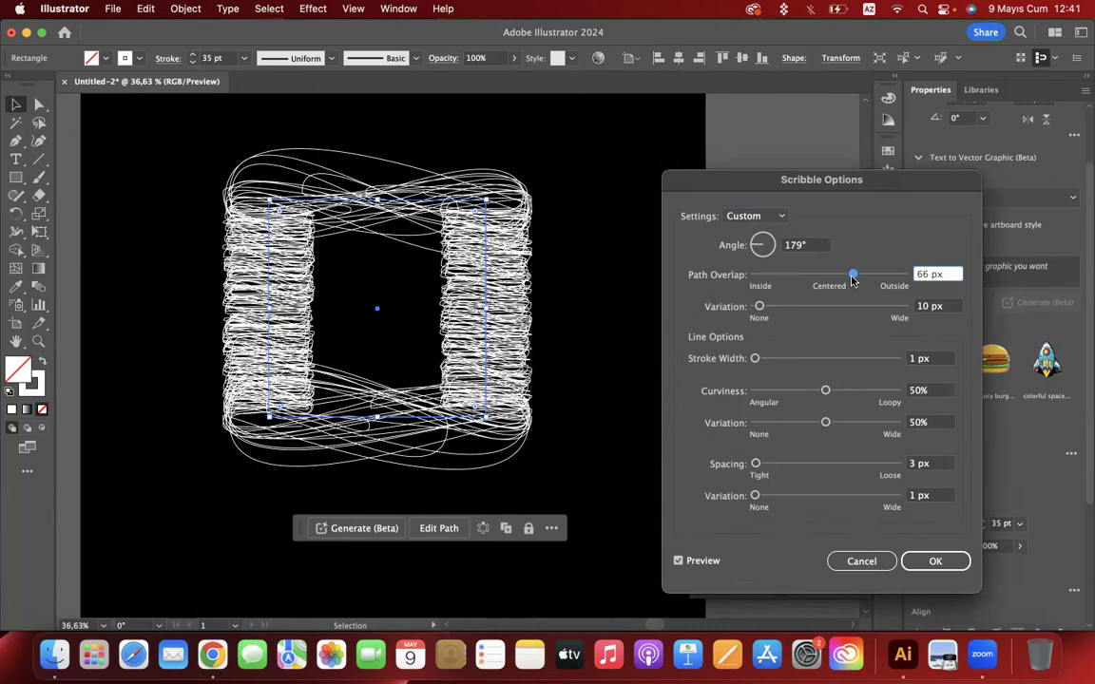
pyautogui.moveTo(759, 306); pyautogui.dragTo(822, 306)
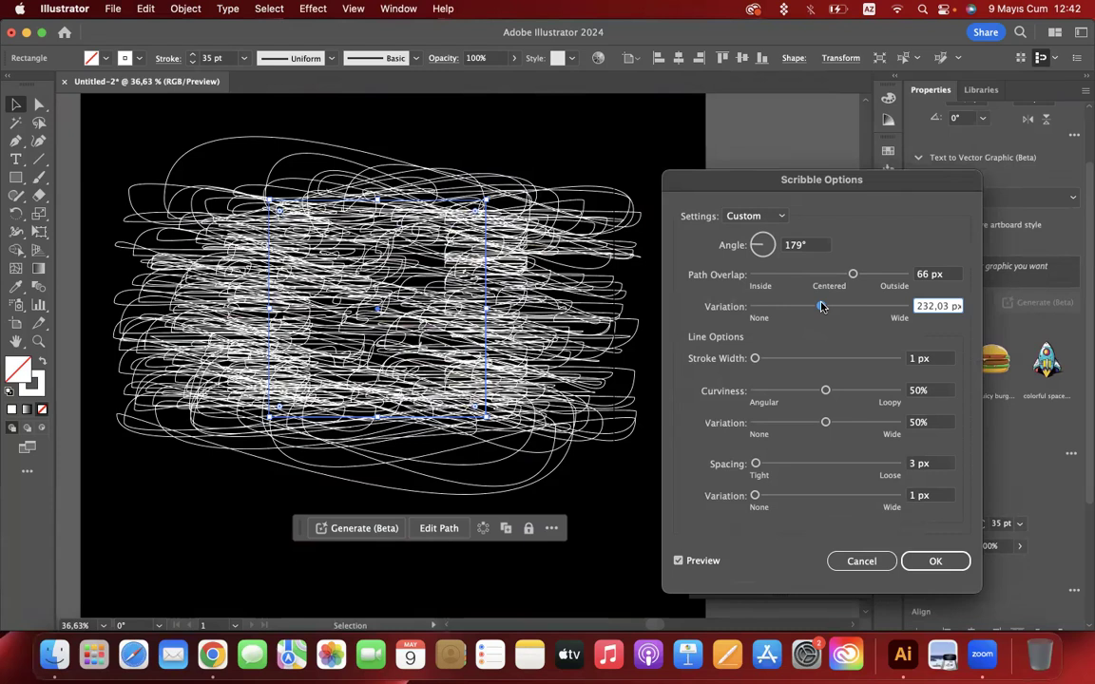
# Try scribble stroke widths of 5 px and 0,01 px, returning the width to 1 px
pyautogui.moveTo(754, 359); pyautogui.dragTo(756, 360)
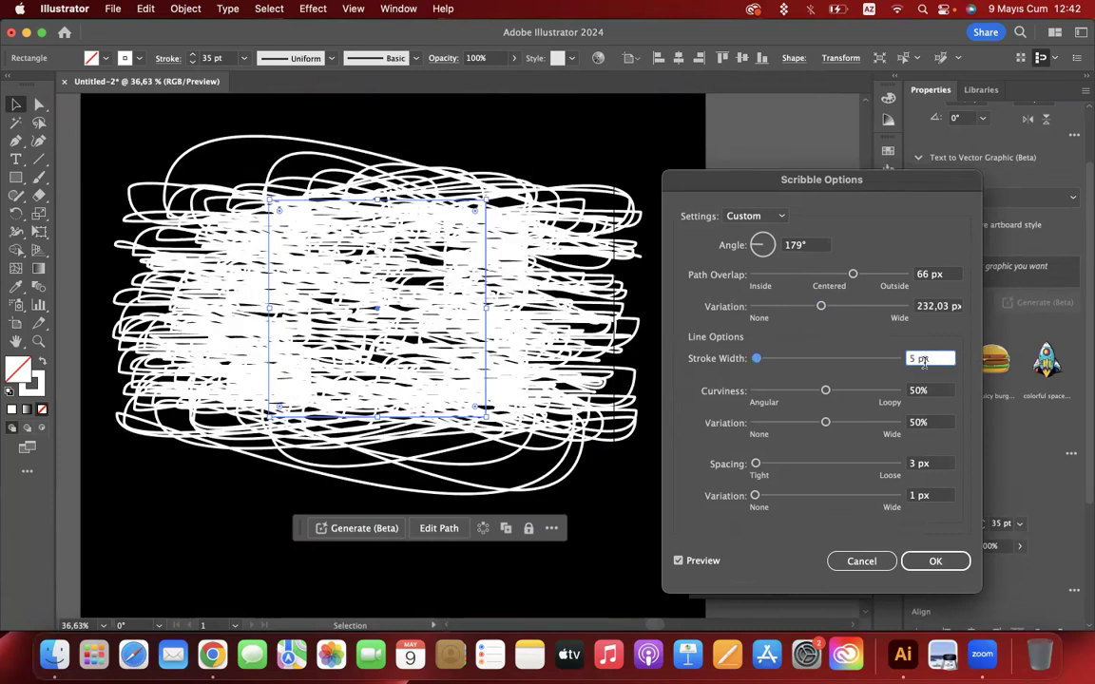
pyautogui.press('Down')
pyautogui.press('Down')
pyautogui.press('Down')
pyautogui.press('Down')
pyautogui.press('Down')
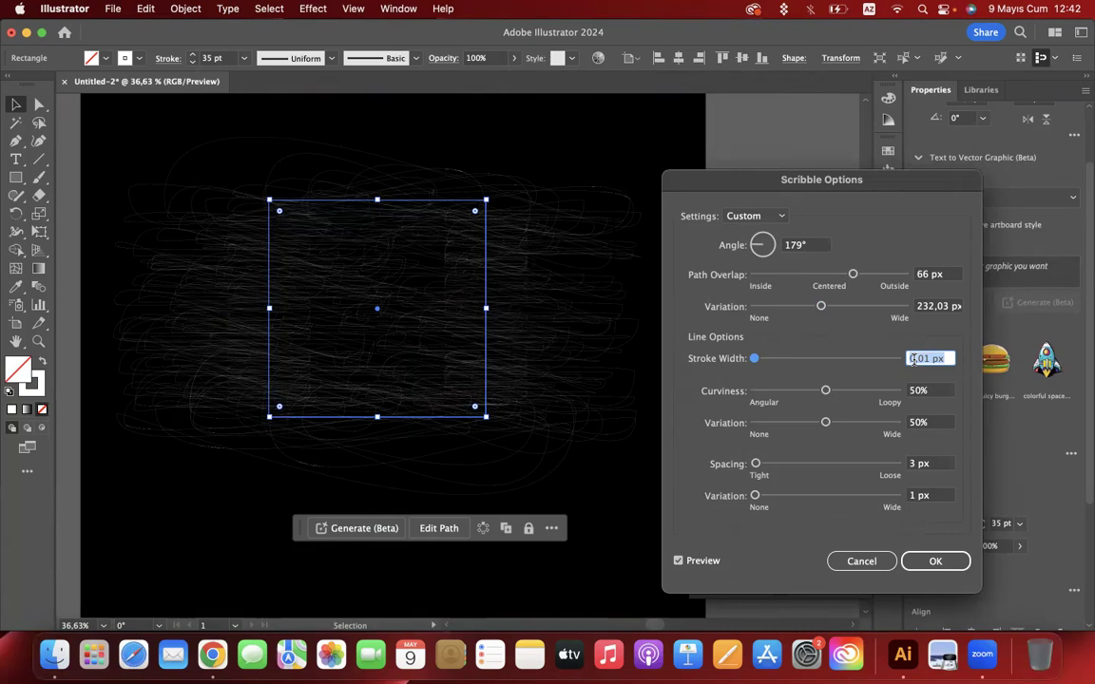
pyautogui.press('Up')
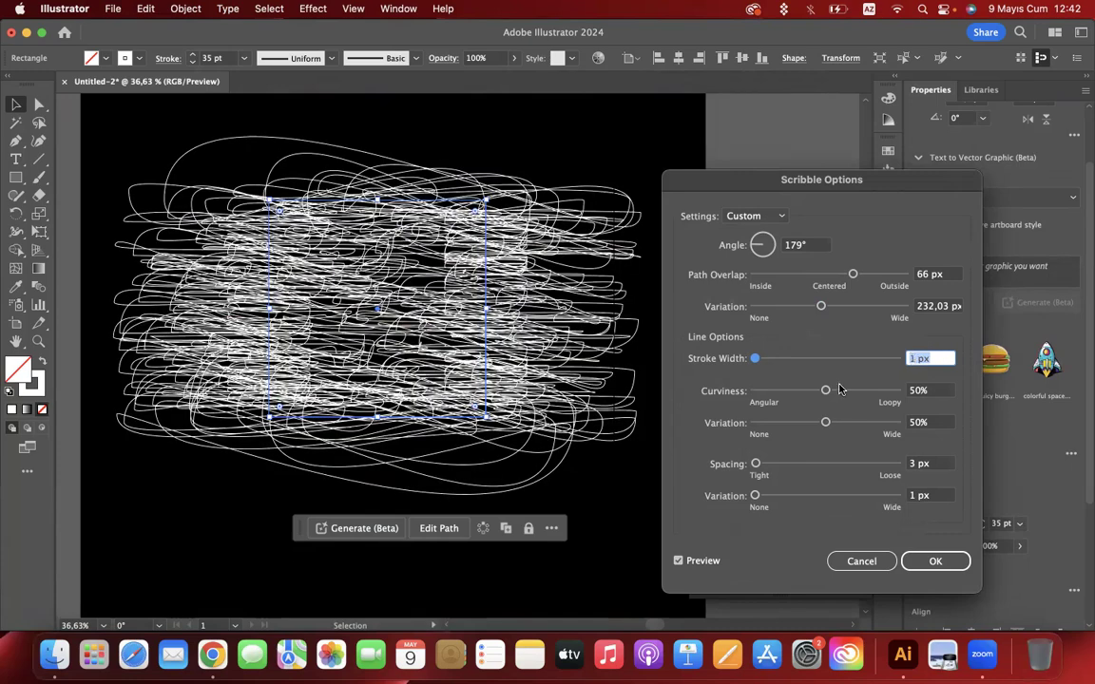
# Set the scribble's curviness to 73% with 64% variation, and its spacing to 9 px with 11 px variation
pyautogui.moveTo(825, 391); pyautogui.dragTo(860, 392)
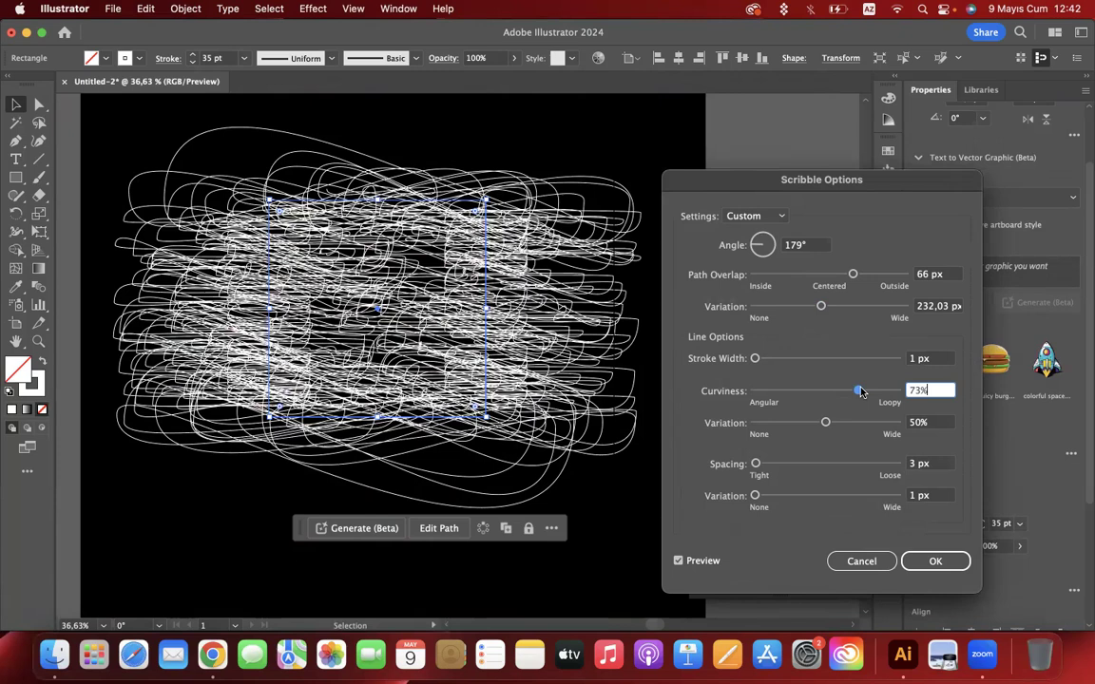
pyautogui.moveTo(830, 424); pyautogui.dragTo(847, 423)
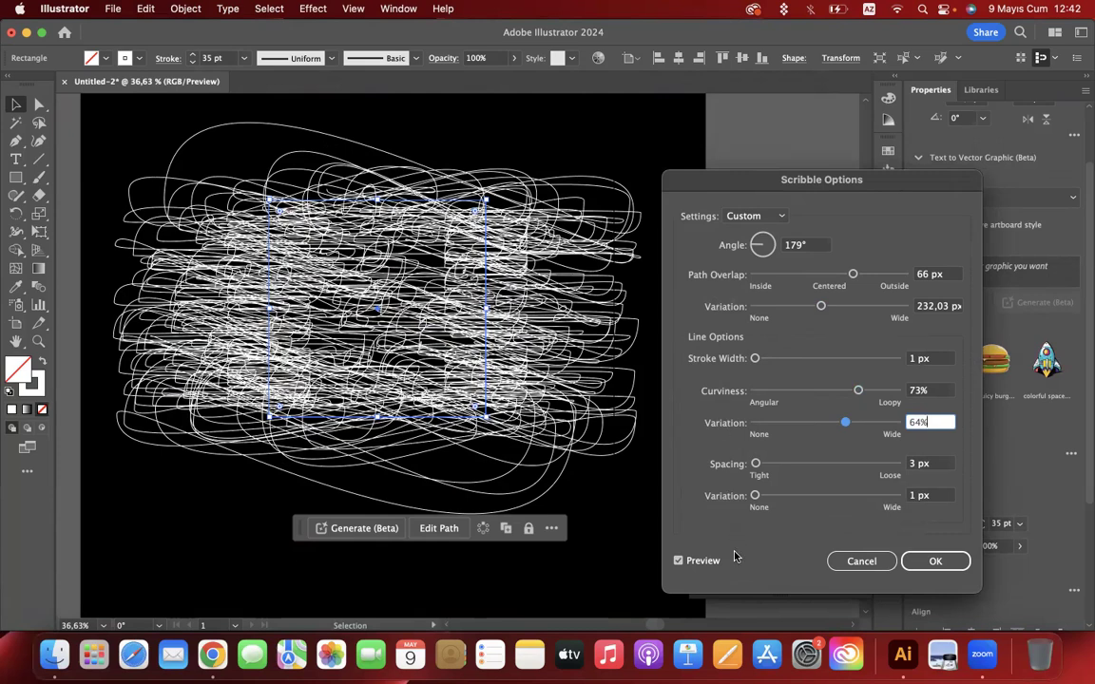
pyautogui.moveTo(757, 464); pyautogui.dragTo(770, 464)
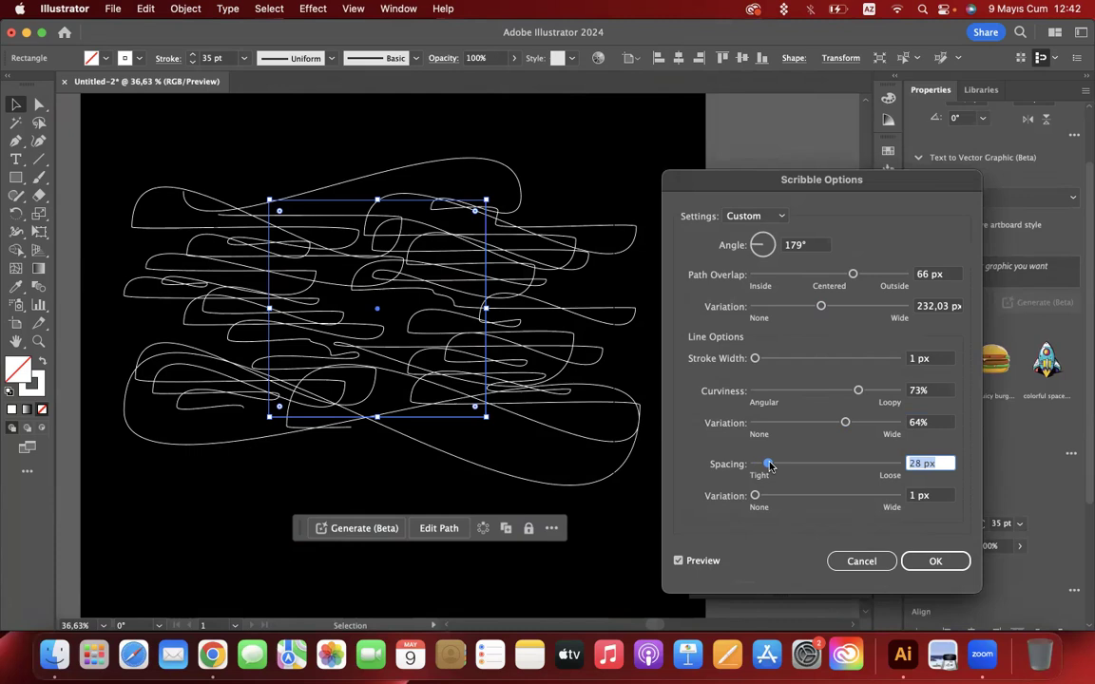
pyautogui.moveTo(770, 464); pyautogui.dragTo(762, 465)
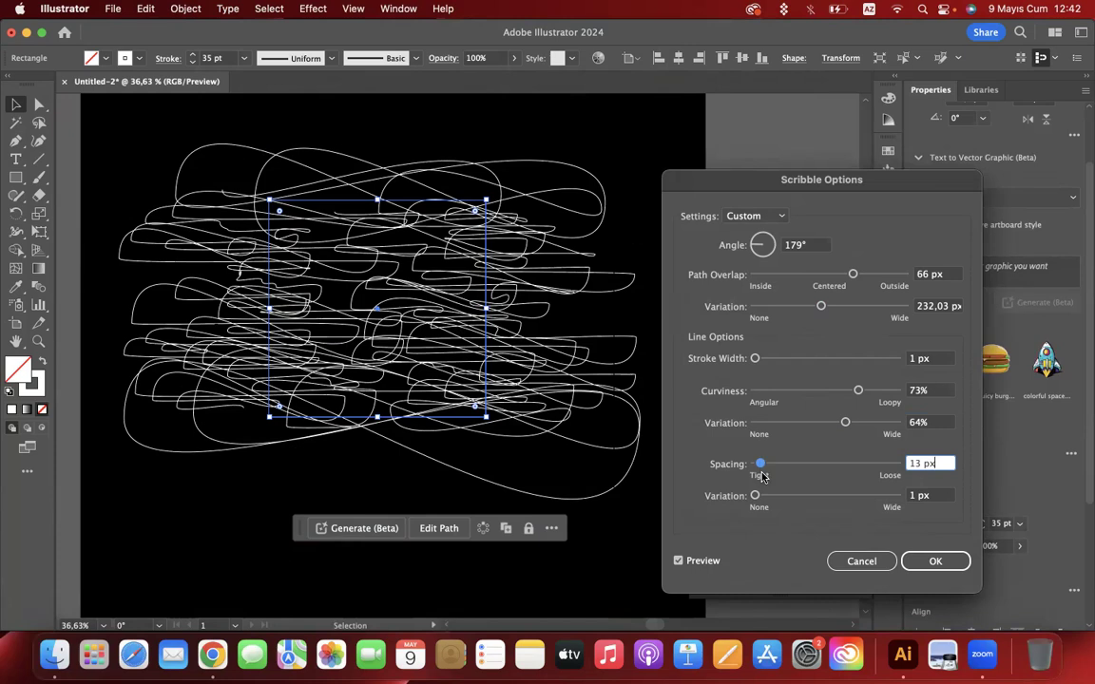
pyautogui.moveTo(755, 495); pyautogui.dragTo(788, 496)
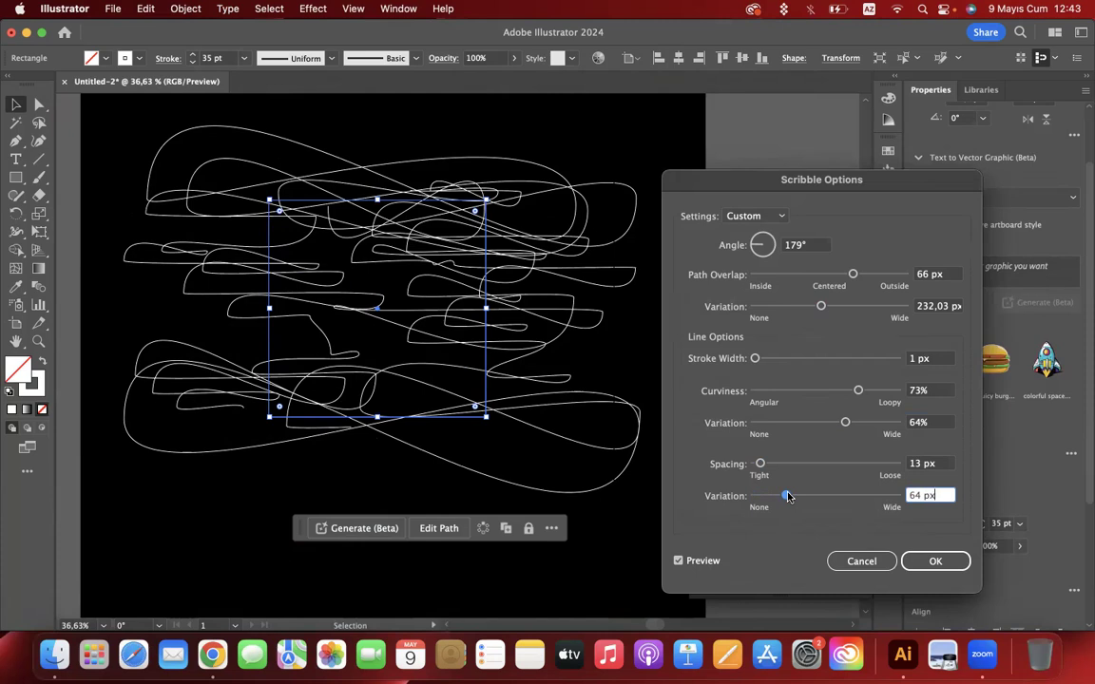
pyautogui.moveTo(788, 496)
pyautogui.mouseDown()
pyautogui.moveTo(758, 496)
pyautogui.moveTo(686, 422)
pyautogui.mouseUp()
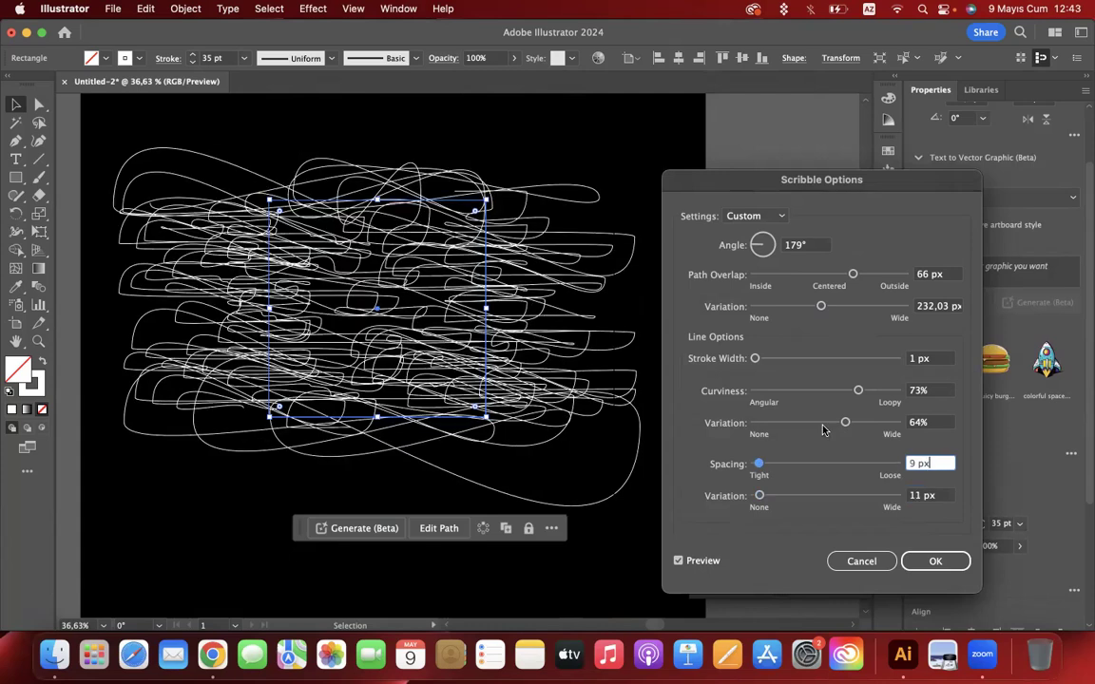
# Set the scribble's stroke width back to 1 px, adjust its path overlap and apply the effect
pyautogui.moveTo(756, 357); pyautogui.dragTo(751, 361)
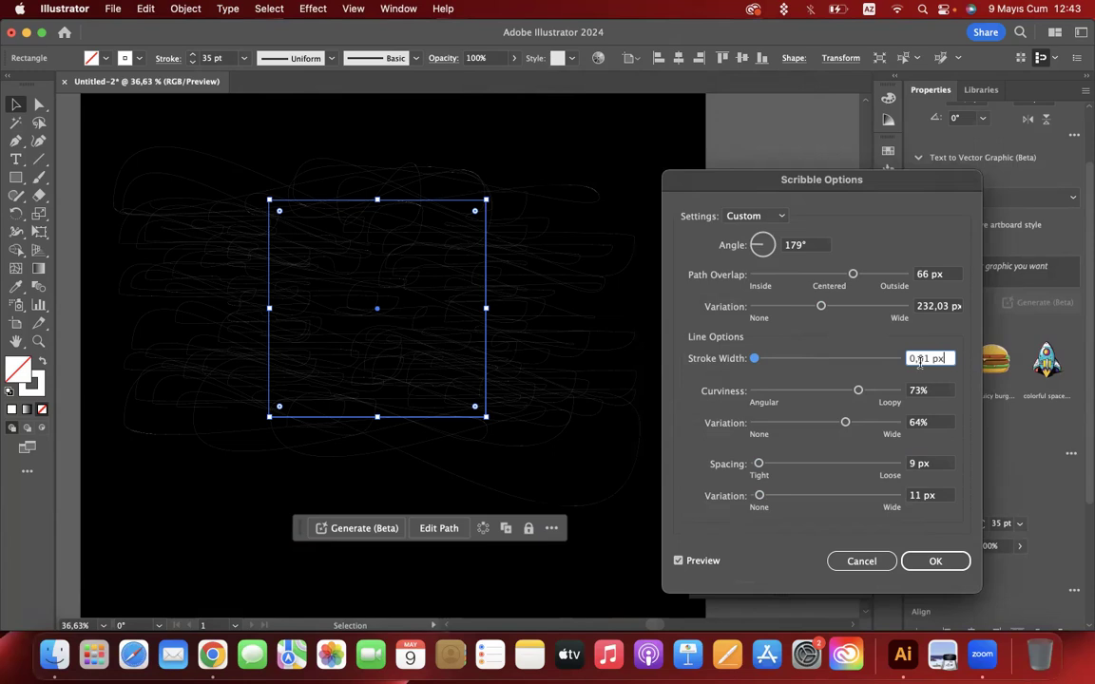
pyautogui.doubleClick(920, 360)
pyautogui.write('1')
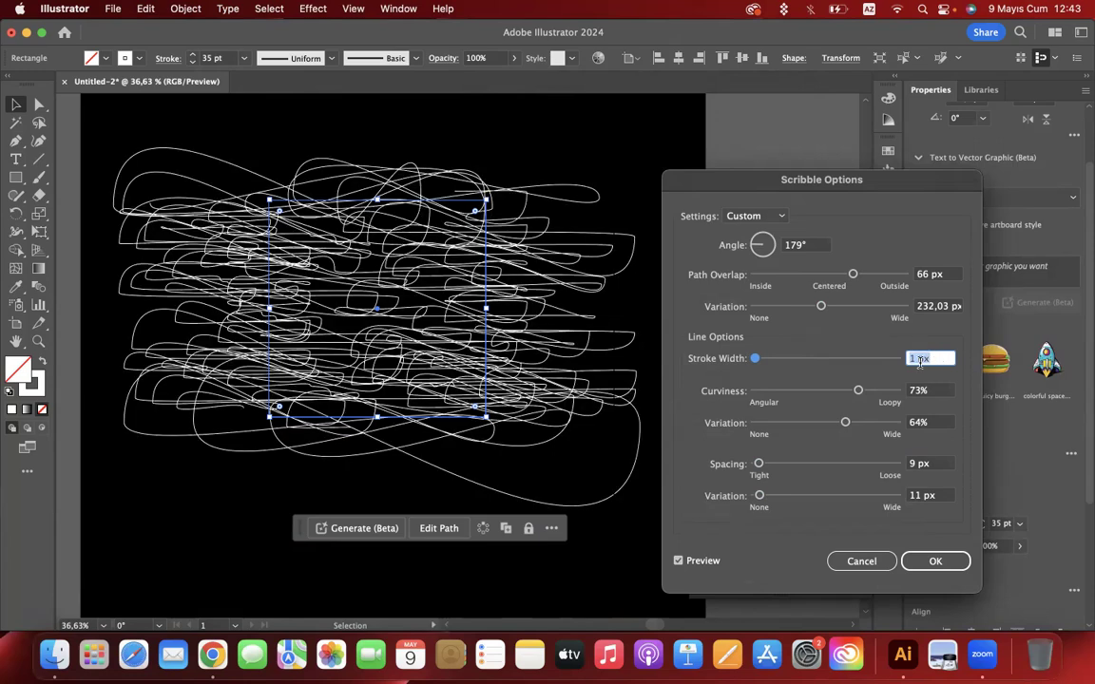
pyautogui.moveTo(853, 275)
pyautogui.mouseDown()
pyautogui.moveTo(826, 274)
pyautogui.moveTo(829, 306)
pyautogui.mouseUp()
pyautogui.click(935, 561)
# Expand the scribble's appearance, and expand the resulting lines with both Fill and Stroke included
pyautogui.scroll(-3, 458, 270)
pyautogui.scroll(-1, 461, 265)
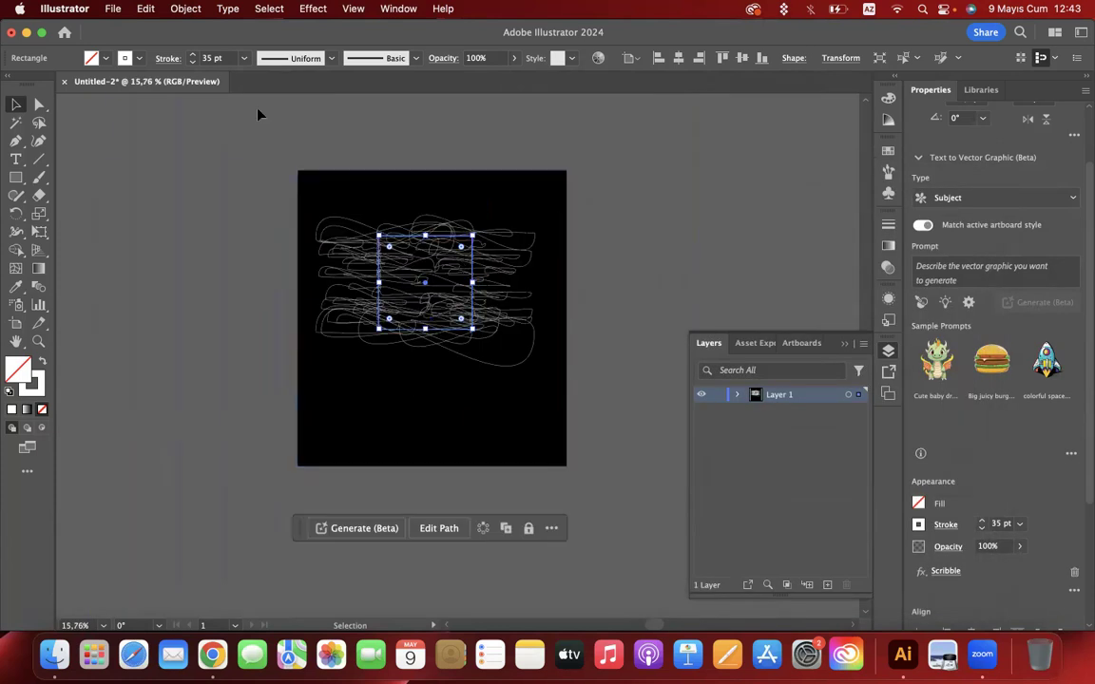
pyautogui.click(185, 9)
pyautogui.click(219, 232)
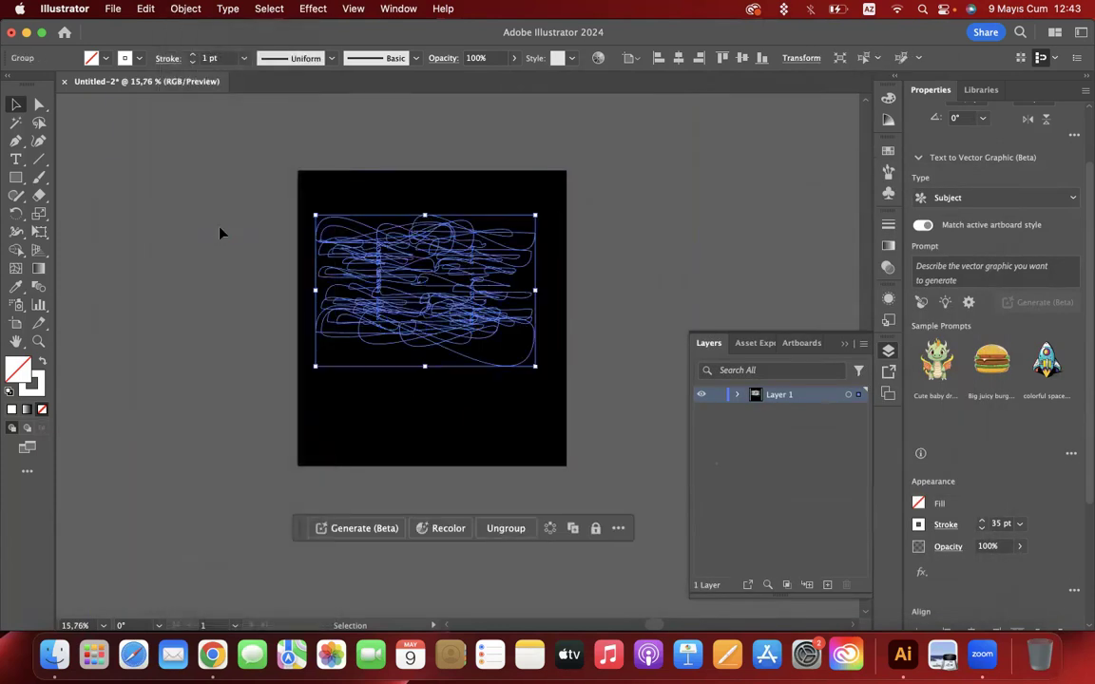
pyautogui.click(43, 363)
pyautogui.click(43, 363)
pyautogui.click(184, 9)
pyautogui.click(207, 216)
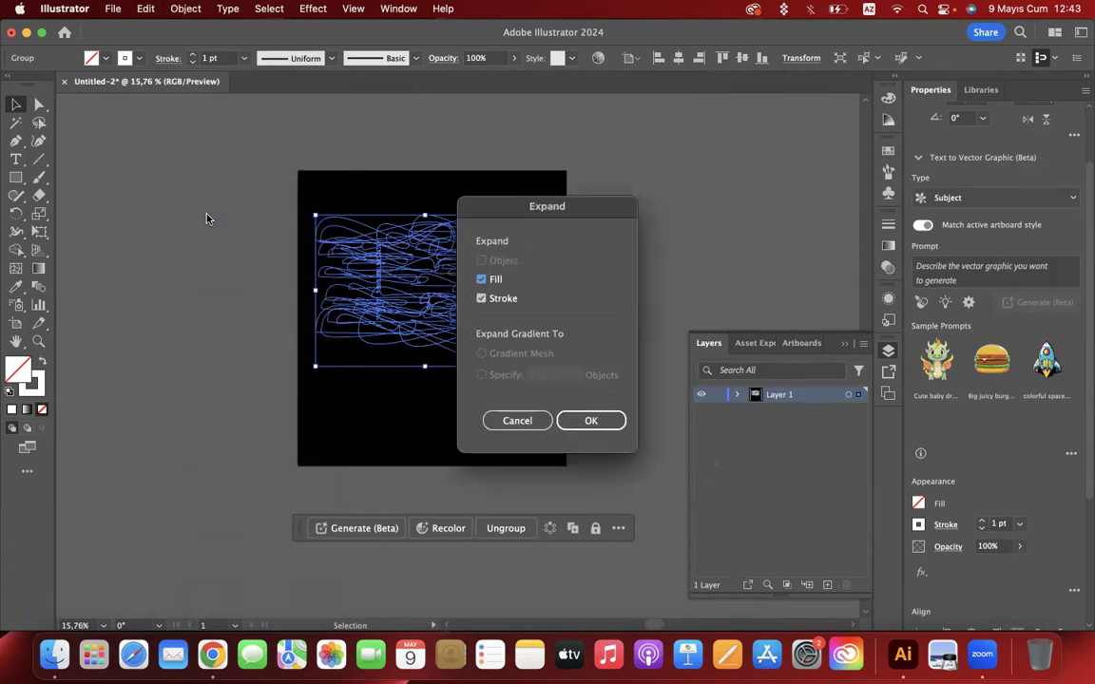
pyautogui.press('Return')
# Fill the expanded scribble group with a linear gradient running from orange to red
pyautogui.click(26, 410)
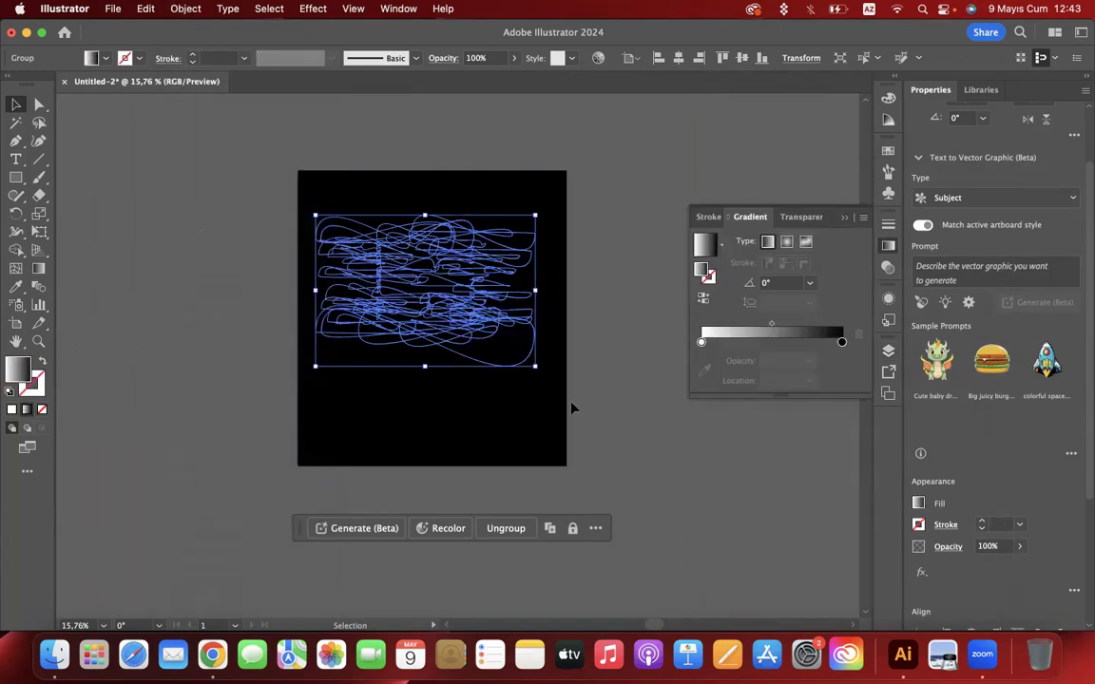
pyautogui.click(618, 312)
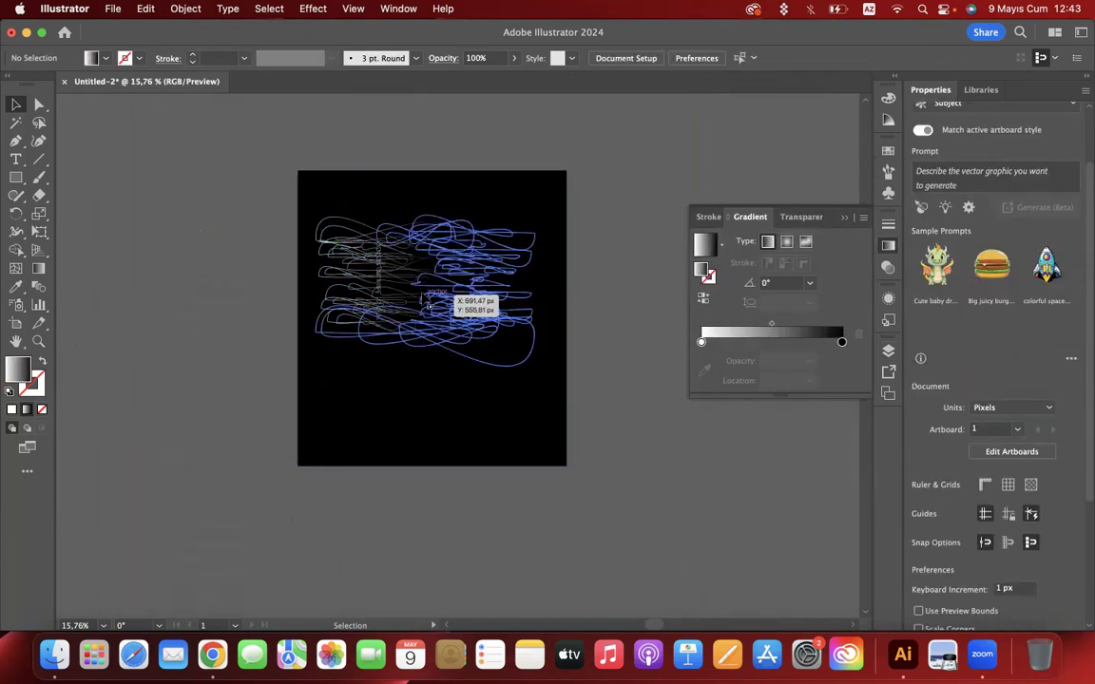
pyautogui.click(451, 292)
pyautogui.doubleClick(841, 342)
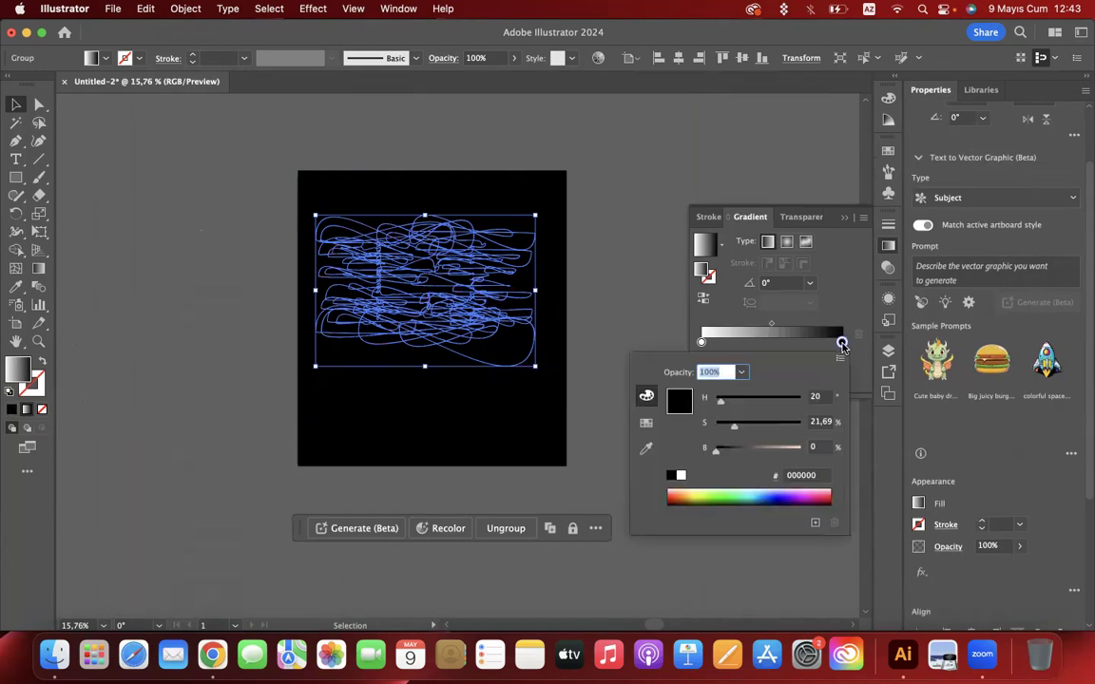
pyautogui.click(648, 424)
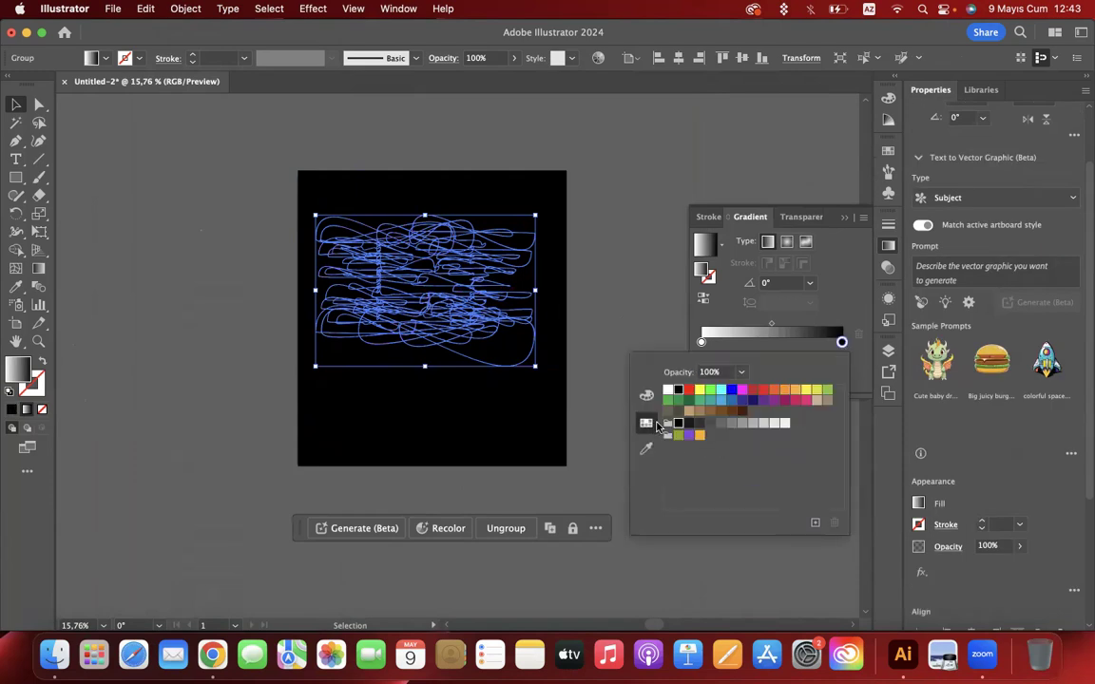
pyautogui.click(763, 389)
pyautogui.click(701, 342)
pyautogui.doubleClick(702, 342)
pyautogui.click(792, 392)
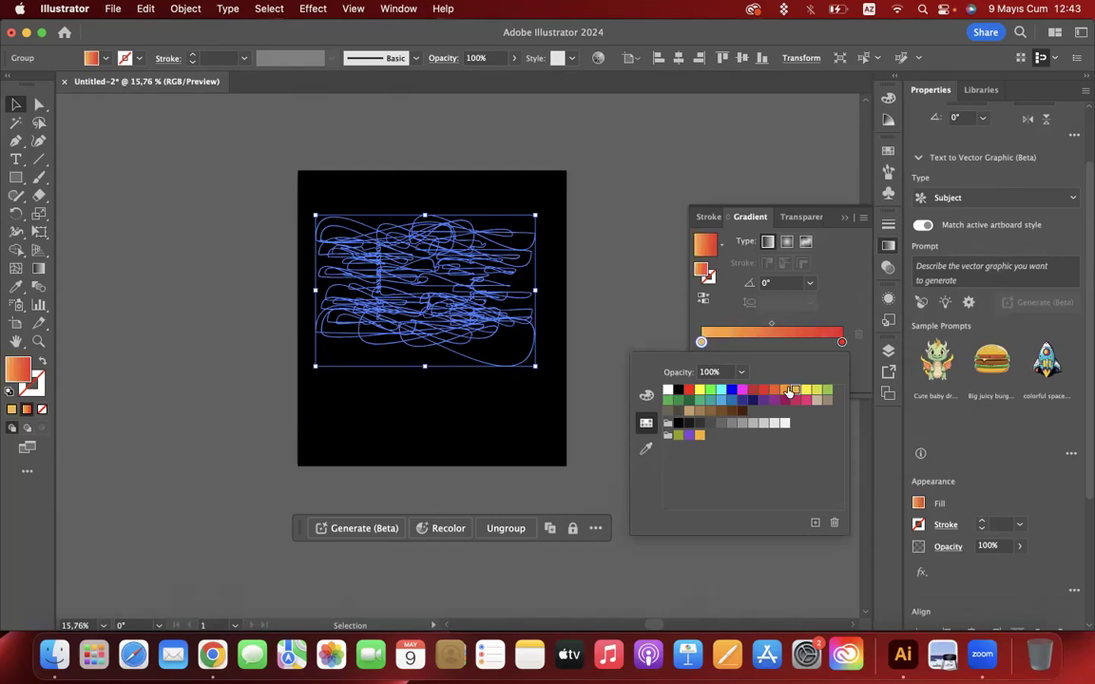
# Select only the scribble group and enlarge it proportionally until it extends past the black background on every side
pyautogui.click(571, 212)
pyautogui.click(571, 213)
pyautogui.click(483, 304)
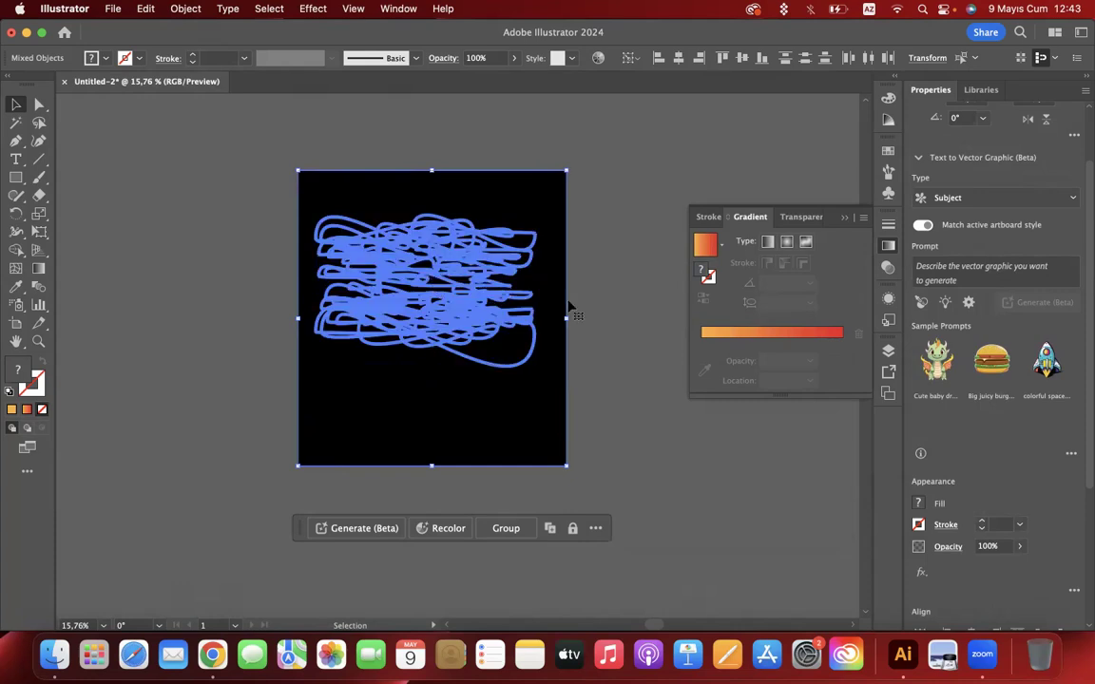
pyautogui.click(573, 312)
pyautogui.click(442, 332)
pyautogui.moveTo(425, 366); pyautogui.dragTo(426, 503)
pyautogui.moveTo(429, 217); pyautogui.dragTo(425, 149)
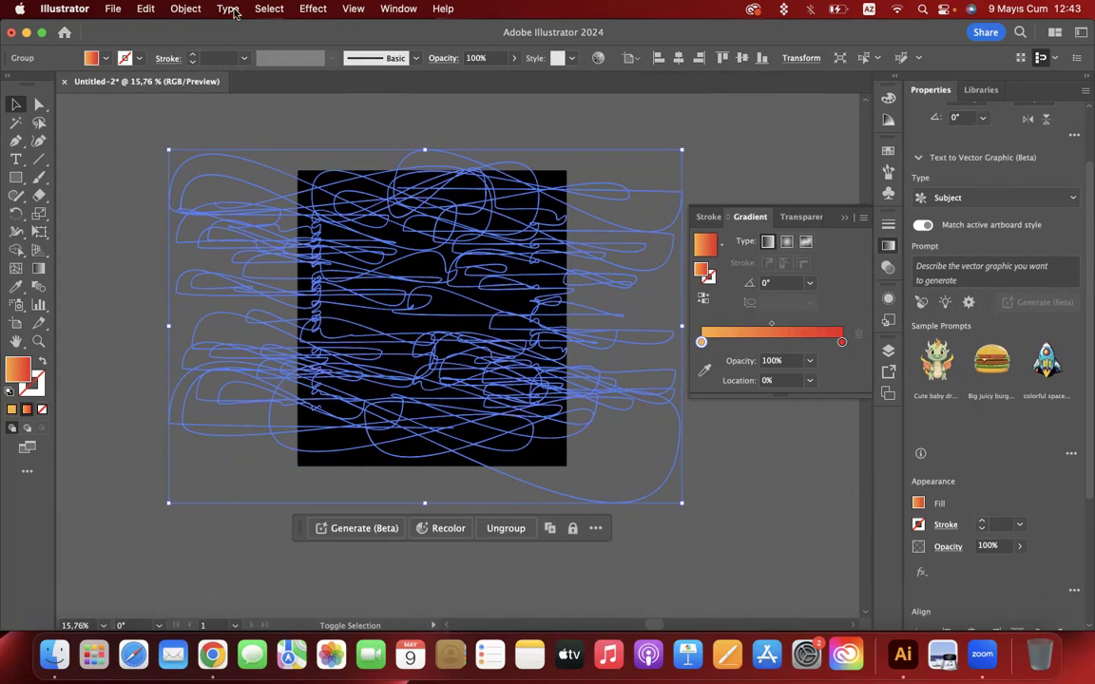
# Turn on Trim View to hide artwork outside the artboard, and deselect everything
pyautogui.click(352, 9)
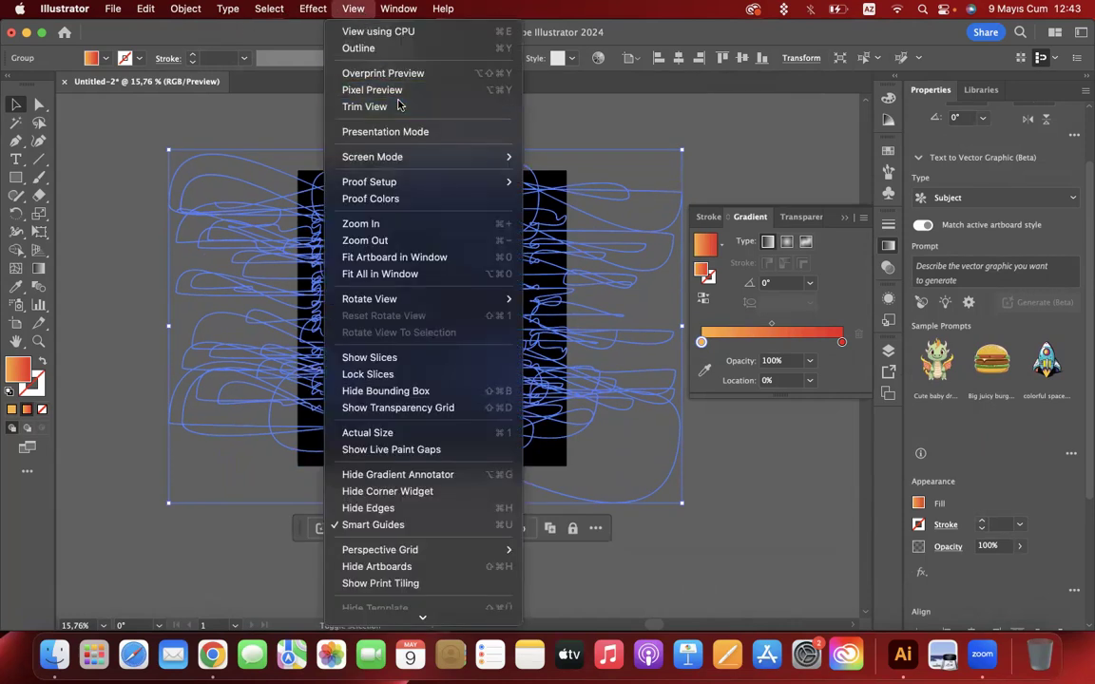
pyautogui.click(366, 107)
pyautogui.click(725, 134)
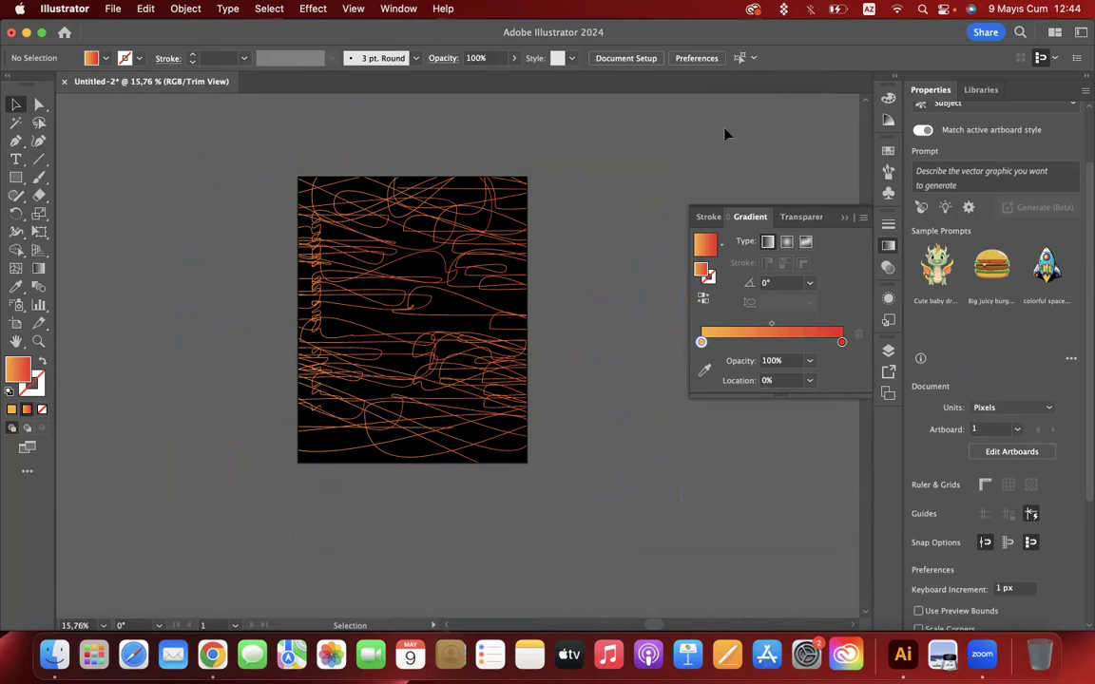
# Select the gradient-filled scribble group, set its opacity to 33%, and deselect it
pyautogui.press('super+a')
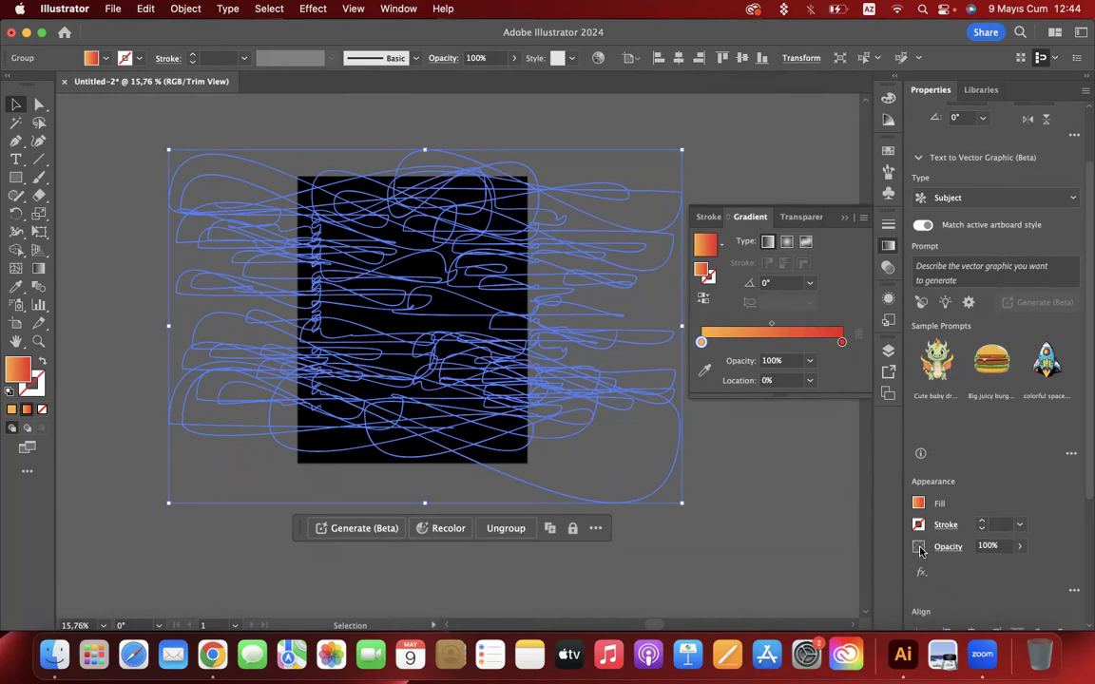
pyautogui.click(988, 545)
pyautogui.write('33')
pyautogui.press('Return')
pyautogui.click(732, 477)
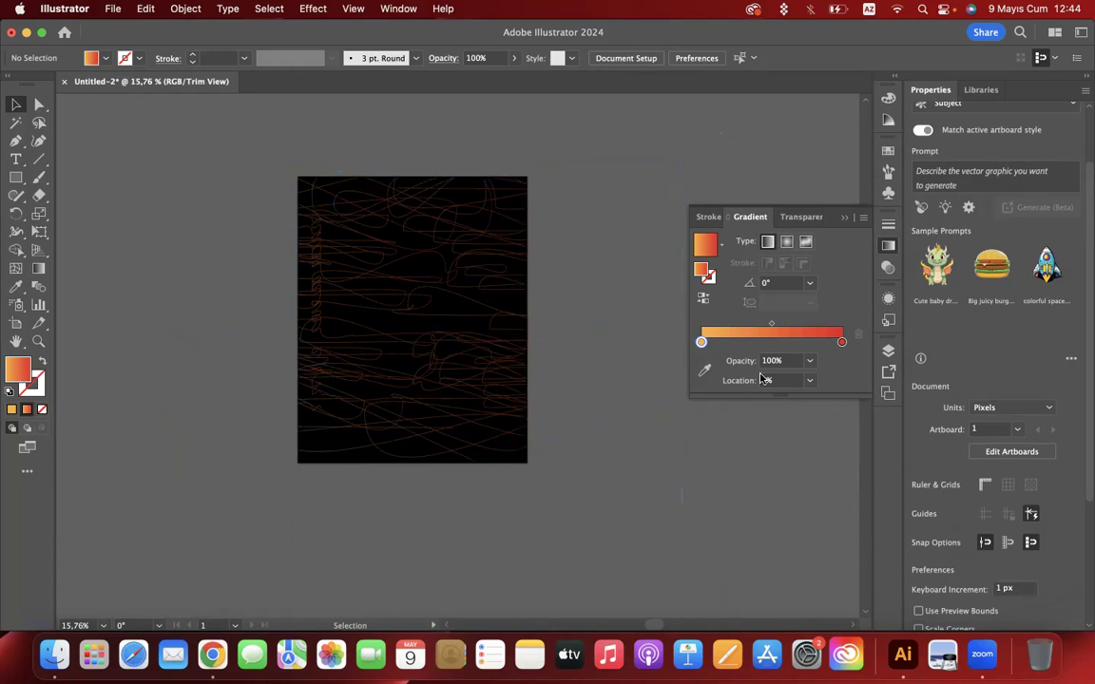
# Reselect the scribble group over the black background, reduce its opacity to 7%, and clear the selection
pyautogui.scroll(3, 457, 348)
pyautogui.click(457, 348)
pyautogui.scroll(-3, 501, 350)
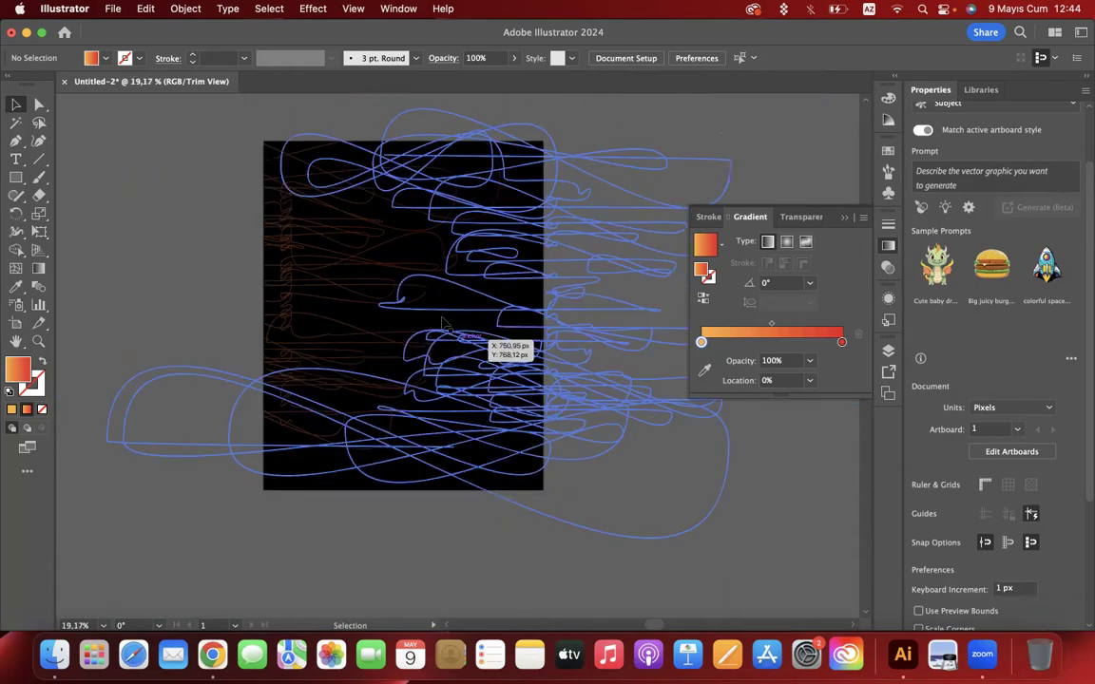
pyautogui.click(984, 547)
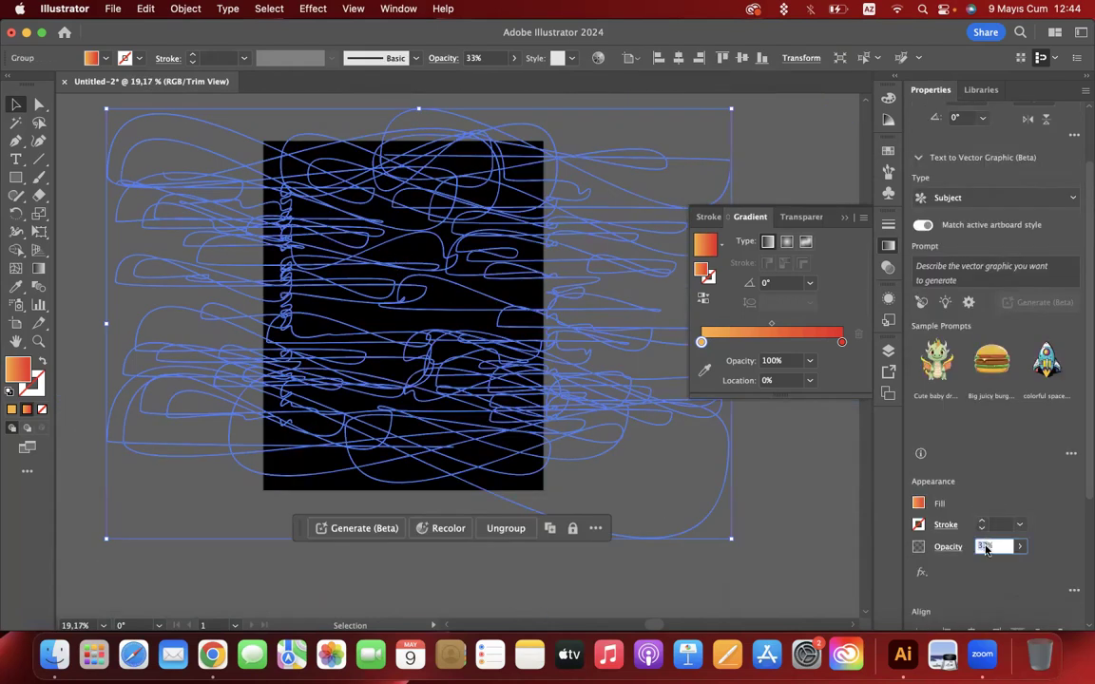
pyautogui.click(794, 472)
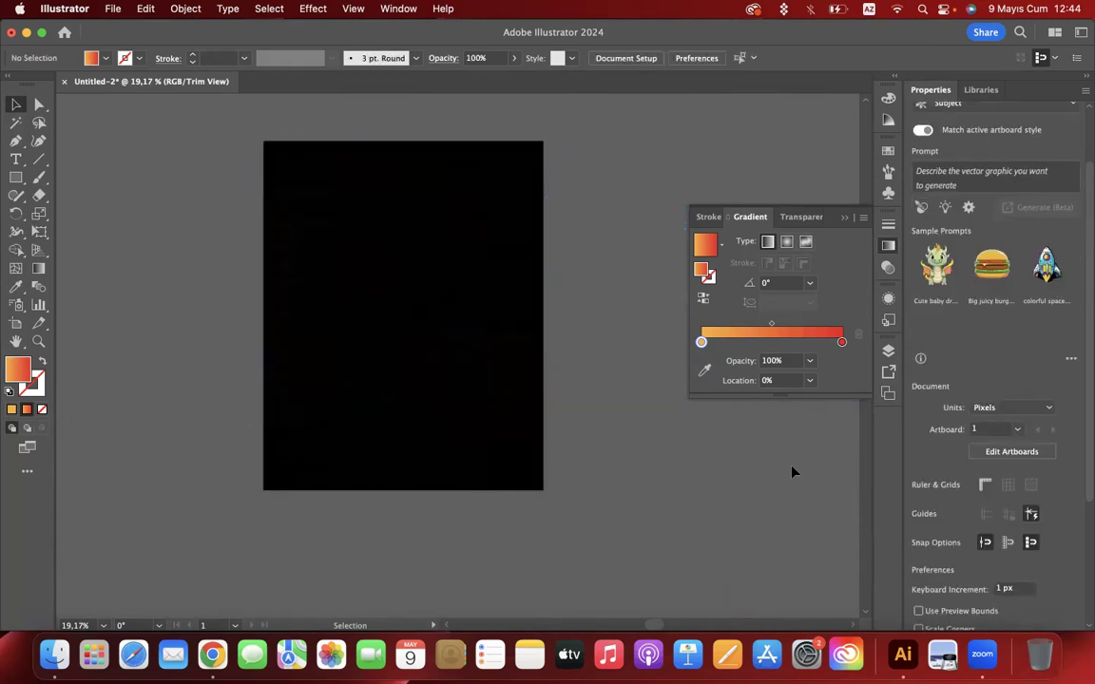
# Raise the scribble group's opacity slightly, deselect it, and check the faint lines against the black background
pyautogui.press('super+a')
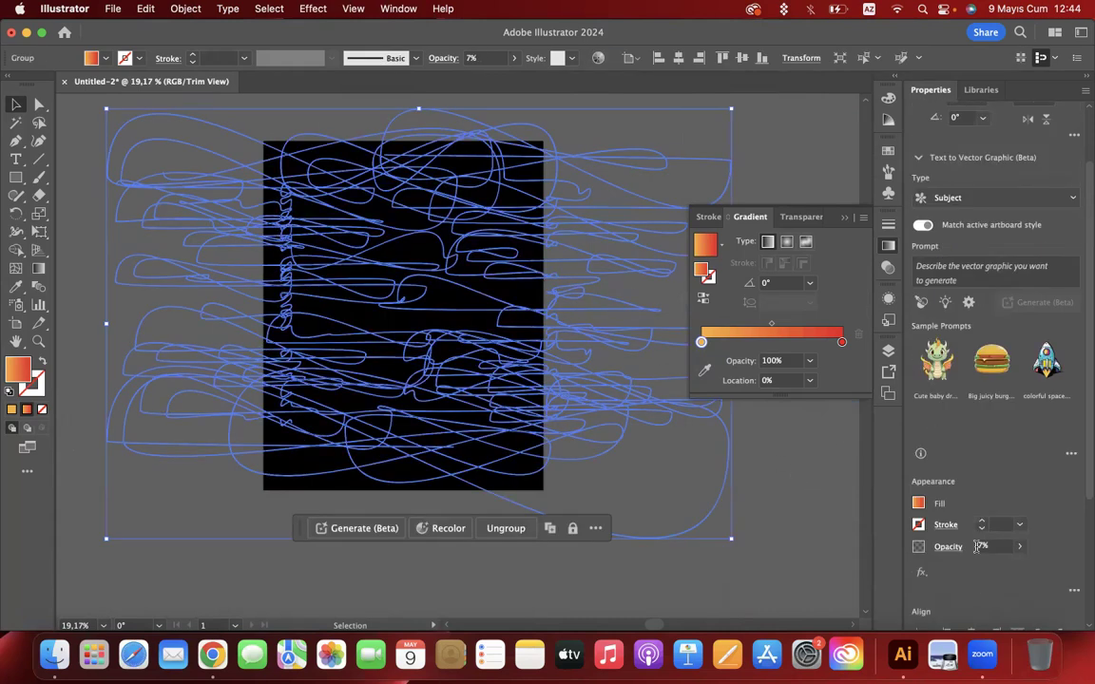
pyautogui.click(977, 548)
pyautogui.click(786, 451)
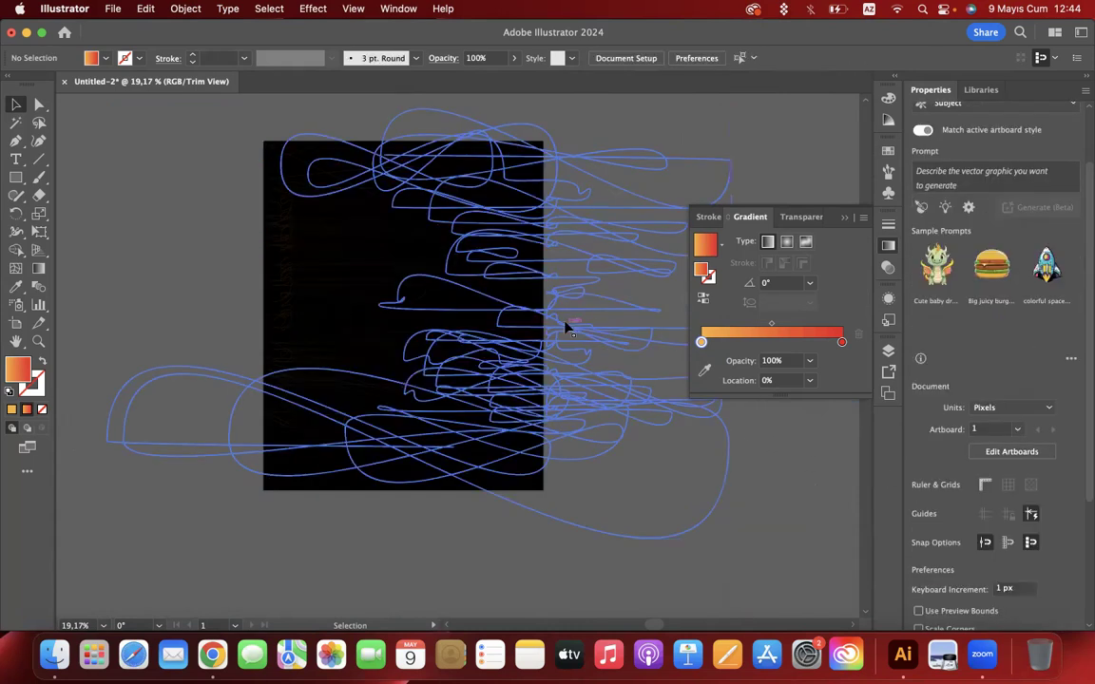
pyautogui.scroll(5, 434, 327)
pyautogui.scroll(-4, 434, 327)
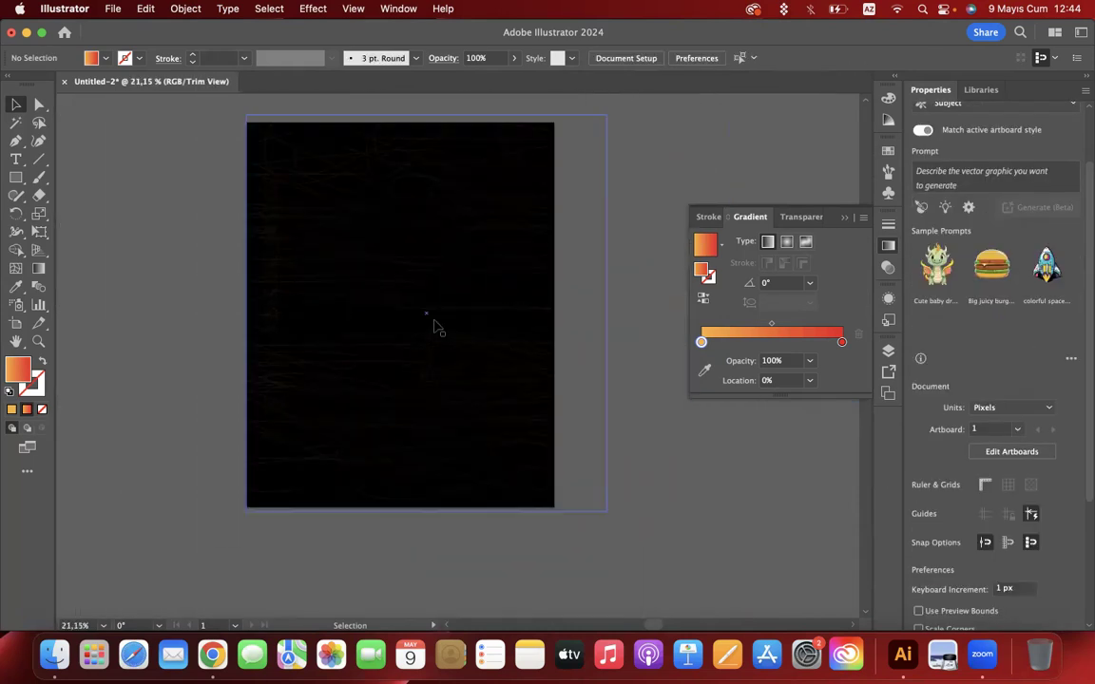